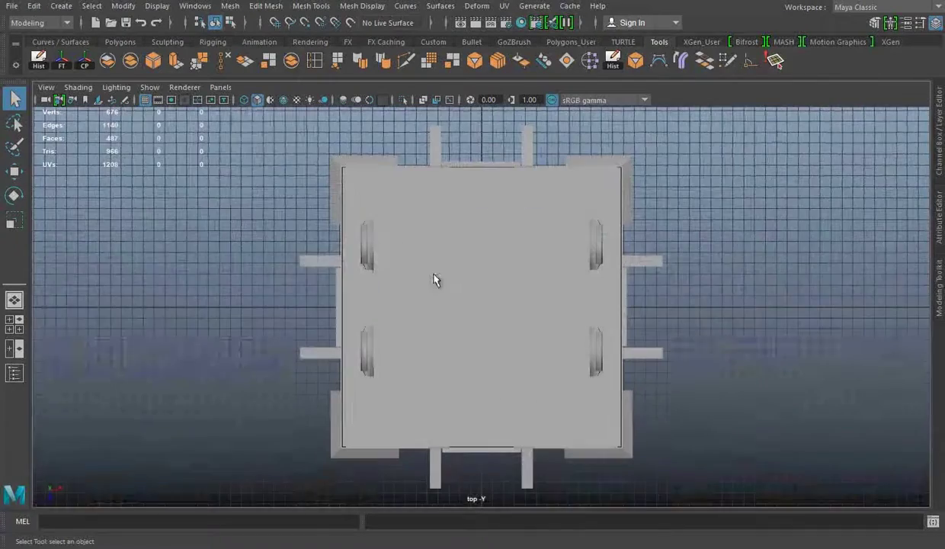
# Create a new polygon cube, show wireframe on shaded, and frame it.
pyautogui.click(282, 100)
pyautogui.click(119, 41)
pyautogui.click(61, 60)
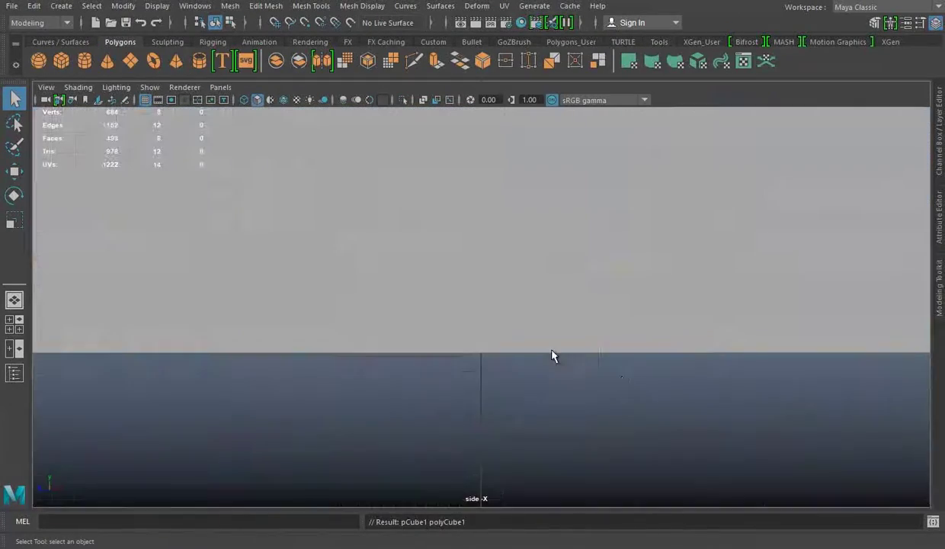
pyautogui.scroll(-5, 534, 346)
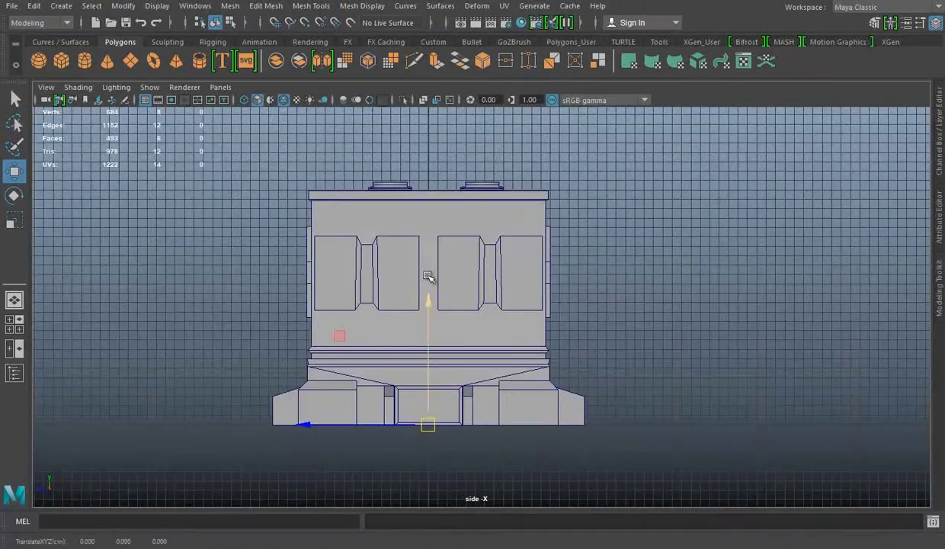
pyautogui.press('f')
pyautogui.scroll(-5, 485, 332)
pyautogui.scroll(3, 485, 331)
# Squash the cube into a flat slab and fit it onto the top cornice.
pyautogui.rightClick(506, 186)
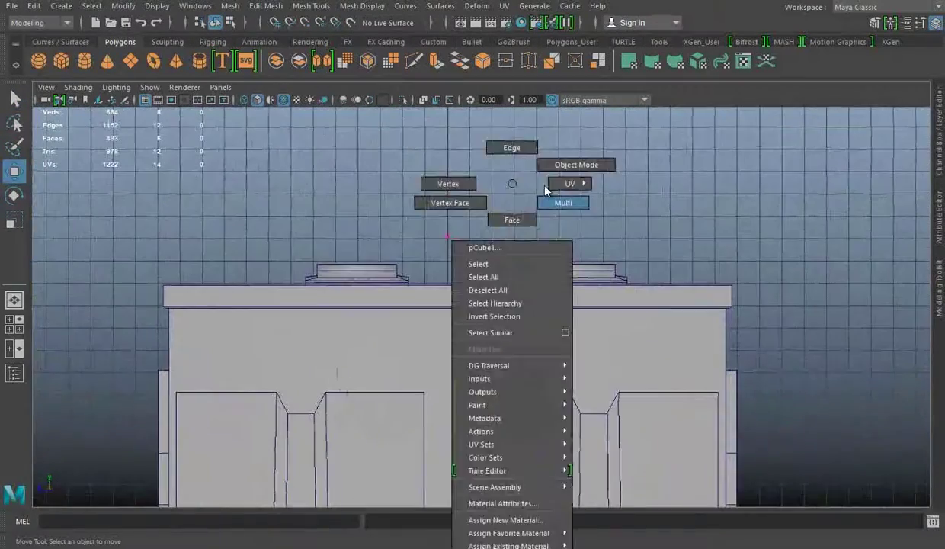
pyautogui.press('r')
pyautogui.moveTo(451, 156)
pyautogui.mouseDown()
pyautogui.moveTo(460, 227)
pyautogui.moveTo(482, 126)
pyautogui.moveTo(448, 184)
pyautogui.moveTo(452, 218)
pyautogui.mouseUp()
pyautogui.press('w')
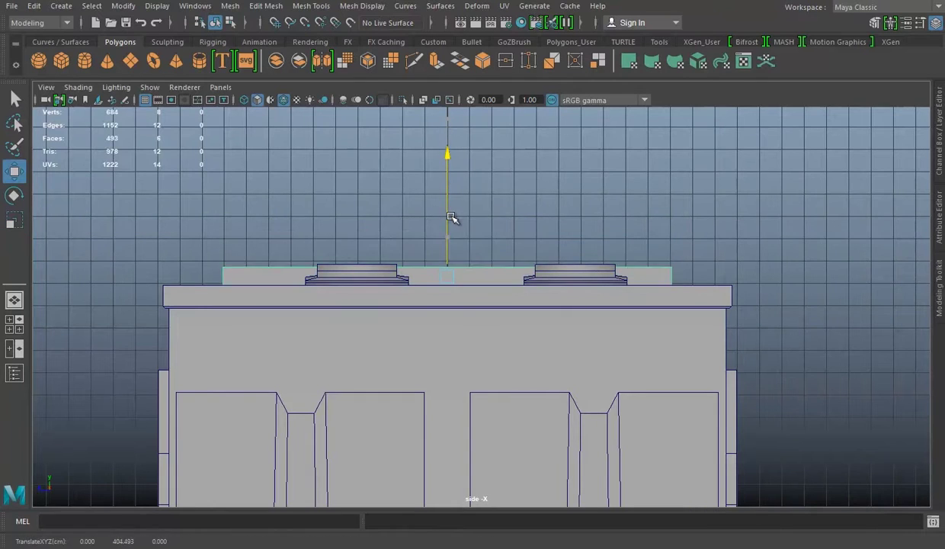
pyautogui.press('space')
pyautogui.press('r')
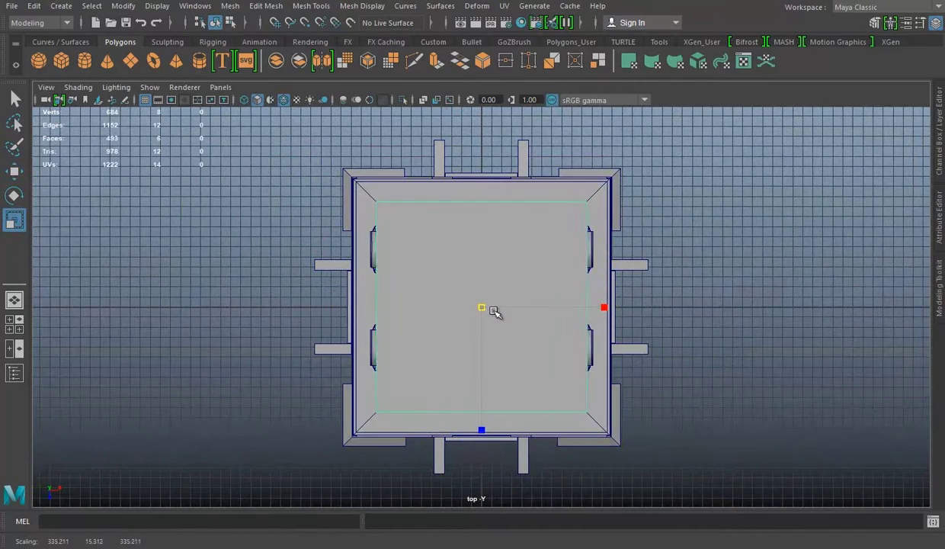
pyautogui.press('space')
pyautogui.press('f')
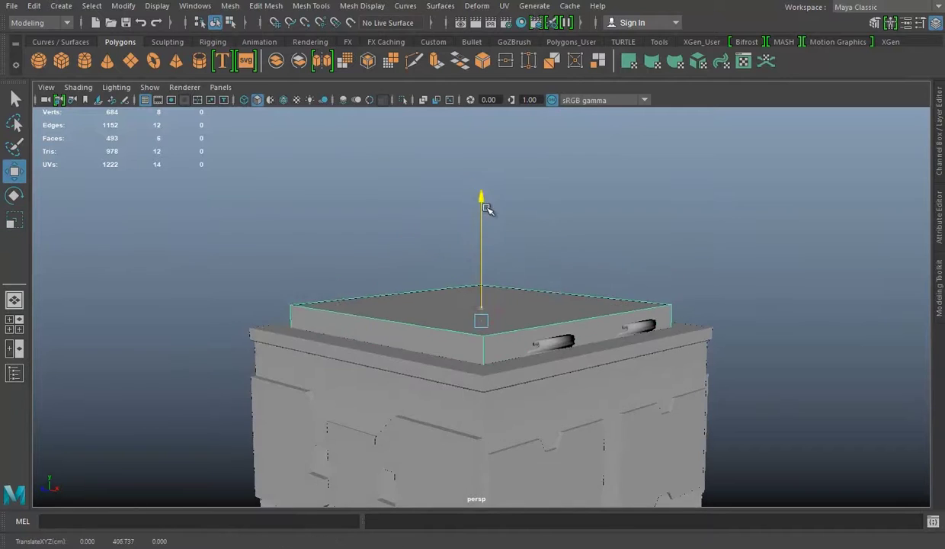
# Put the base model on a new display layer named Base.
pyautogui.moveTo(484, 203)
pyautogui.keyDown('alt'); pyautogui.mouseDown()
pyautogui.moveTo(387, 303)
pyautogui.moveTo(554, 410)
pyautogui.mouseUp(); pyautogui.keyUp('alt')
pyautogui.hotkey('ctrl', 'shift', 'i')
pyautogui.click(939, 133)
pyautogui.click(906, 404)
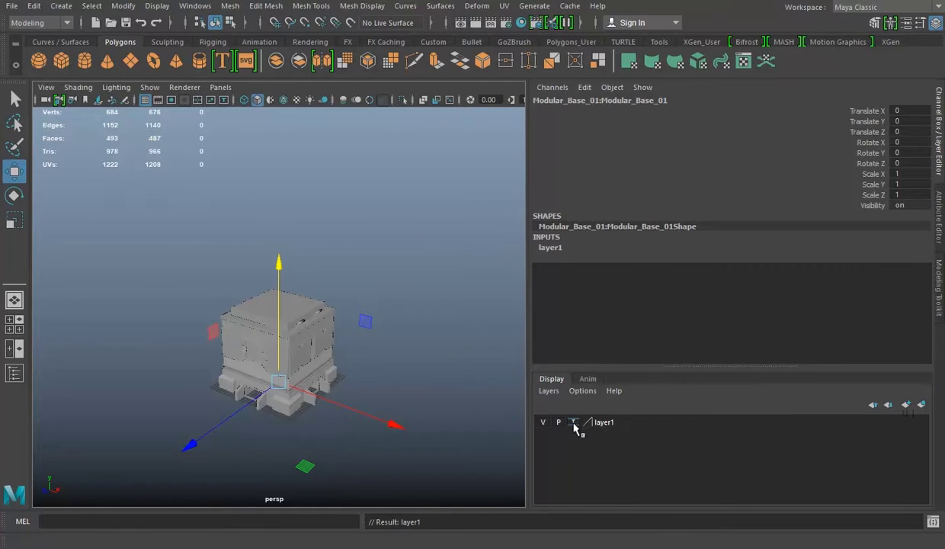
pyautogui.doubleClick(603, 422)
pyautogui.write('se')
pyautogui.press('Return')
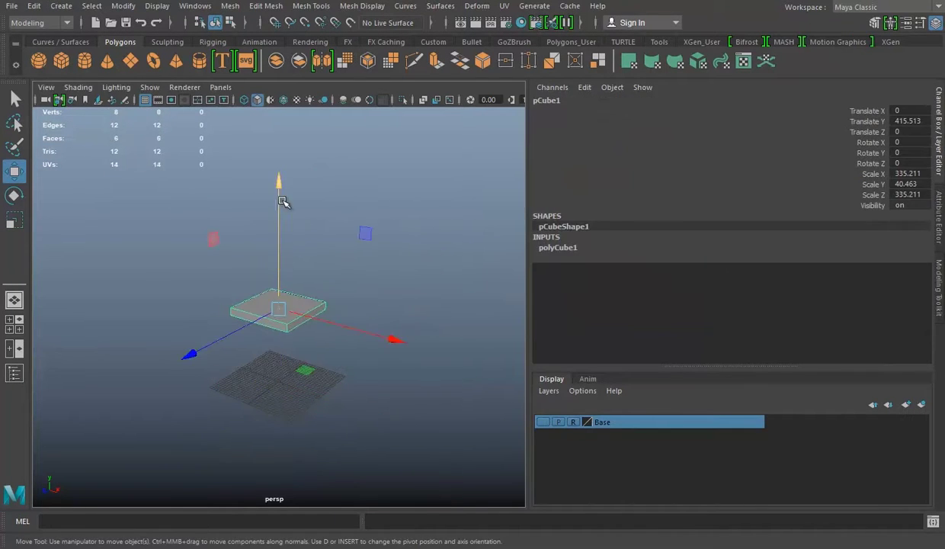
# Lower the slab near the ground to Y 20.231 using the front view.
pyautogui.press('space')
pyautogui.press('space')
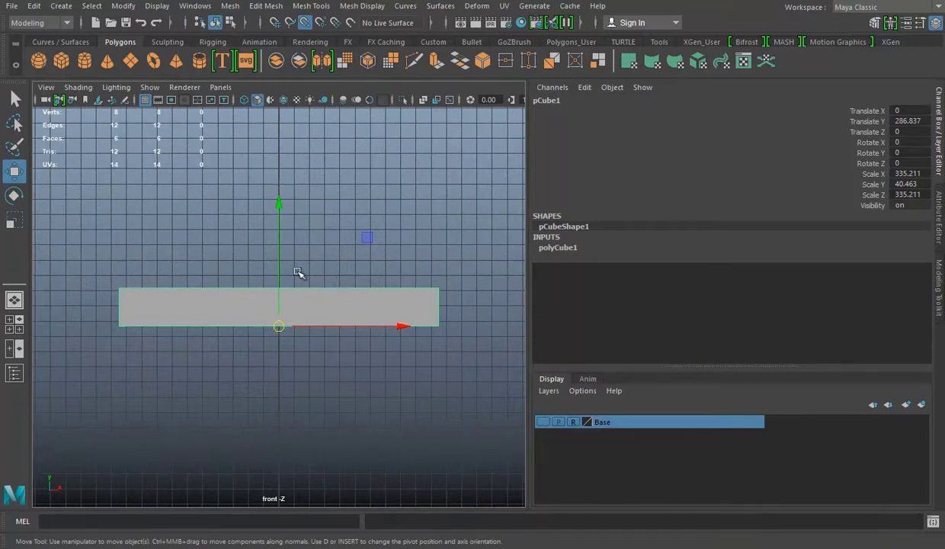
pyautogui.moveTo(333, 310); pyautogui.dragTo(313, 266)
pyautogui.press('space')
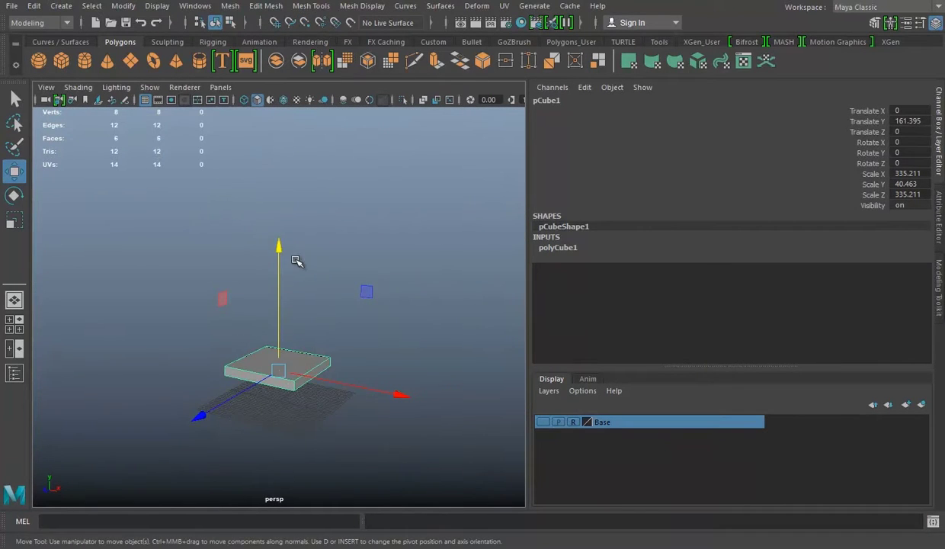
pyautogui.click(302, 262)
pyautogui.click(278, 373)
pyautogui.moveTo(278, 320); pyautogui.dragTo(278, 427)
pyautogui.press('space')
pyautogui.press('space')
pyautogui.moveTo(263, 303); pyautogui.dragTo(321, 291)
pyautogui.press('space')
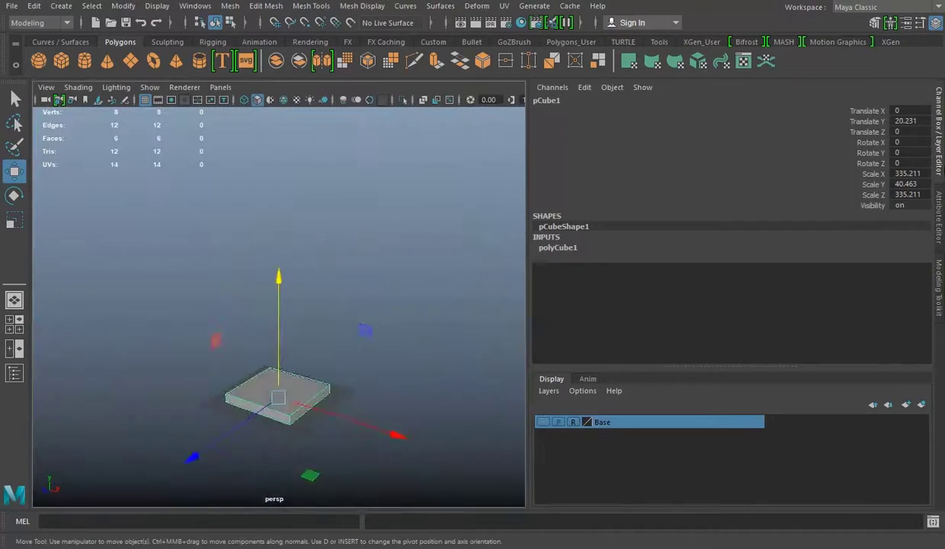
pyautogui.hotkey('ctrl', 'space')
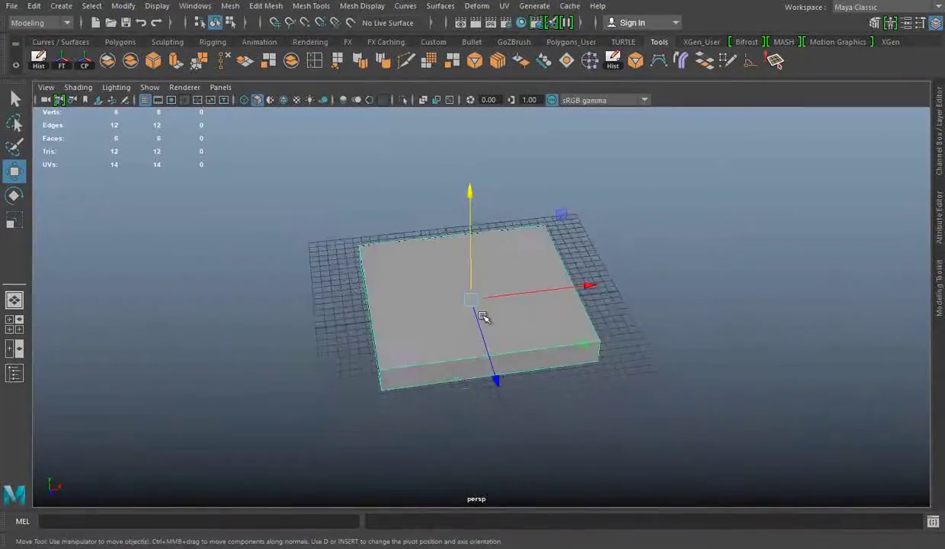
# Snap the pivot to the front-left corner, stretch the slab wider, and save under a new name.
pyautogui.click(408, 356)
pyautogui.press('d')
pyautogui.keyDown('alt'); pyautogui.moveTo(409, 356); pyautogui.dragTo(541, 276); pyautogui.keyUp('alt')
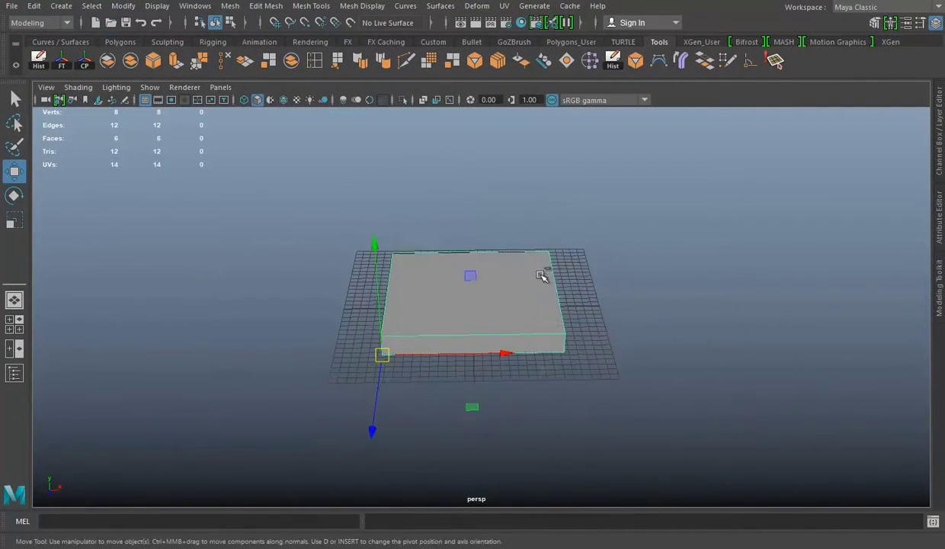
pyautogui.moveTo(523, 361); pyautogui.dragTo(614, 327)
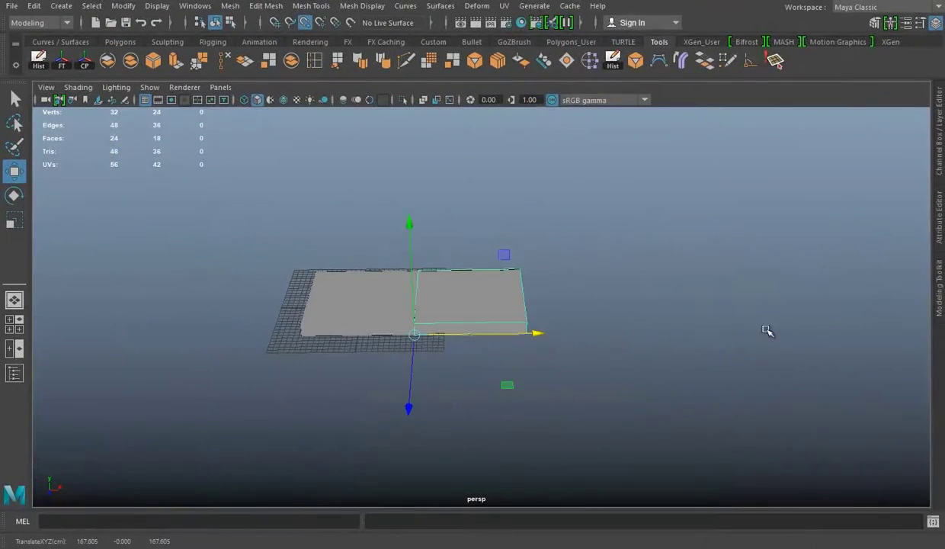
pyautogui.keyDown('alt'); pyautogui.moveTo(671, 328); pyautogui.dragTo(379, 291); pyautogui.keyUp('alt')
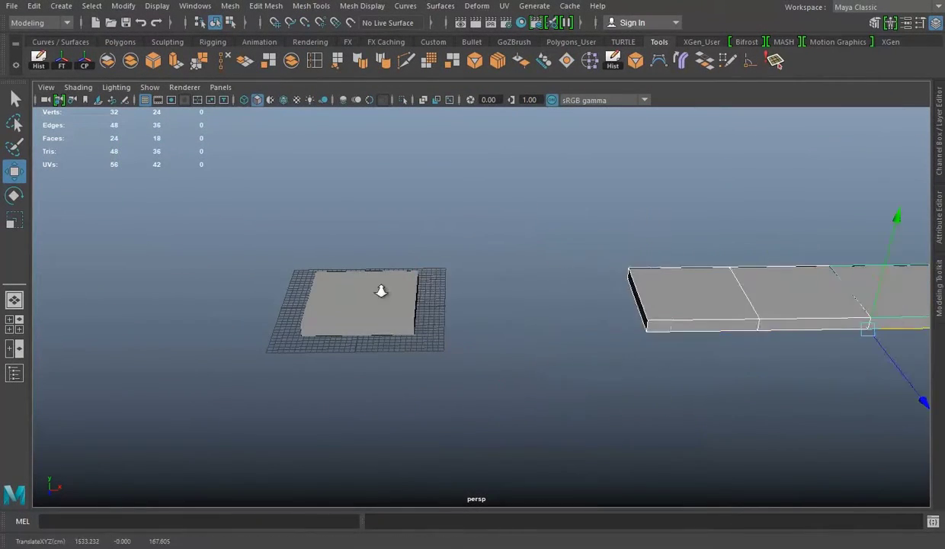
pyautogui.hotkey('ctrl', 'shift', 's')
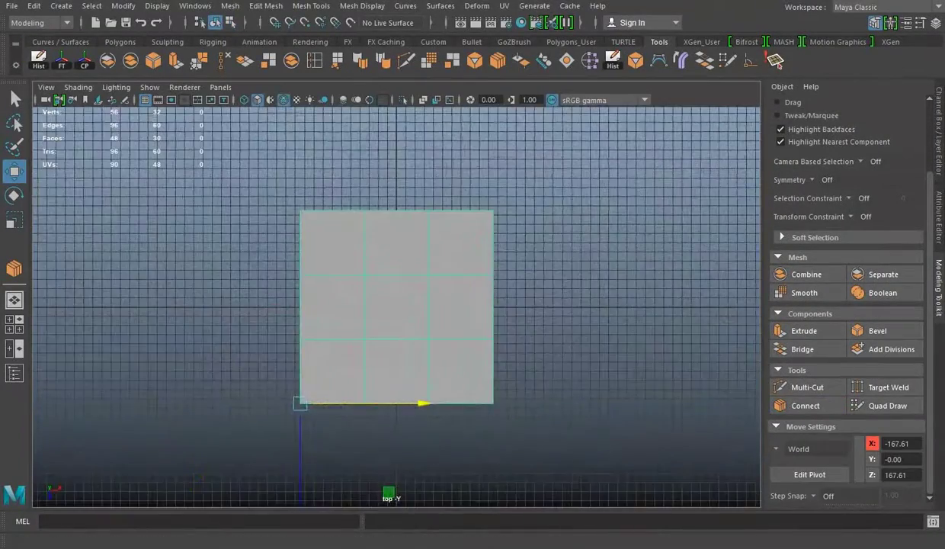
# Select the plate's middle vertex rows and scale them closer together in top view.
pyautogui.rightClick(455, 183)
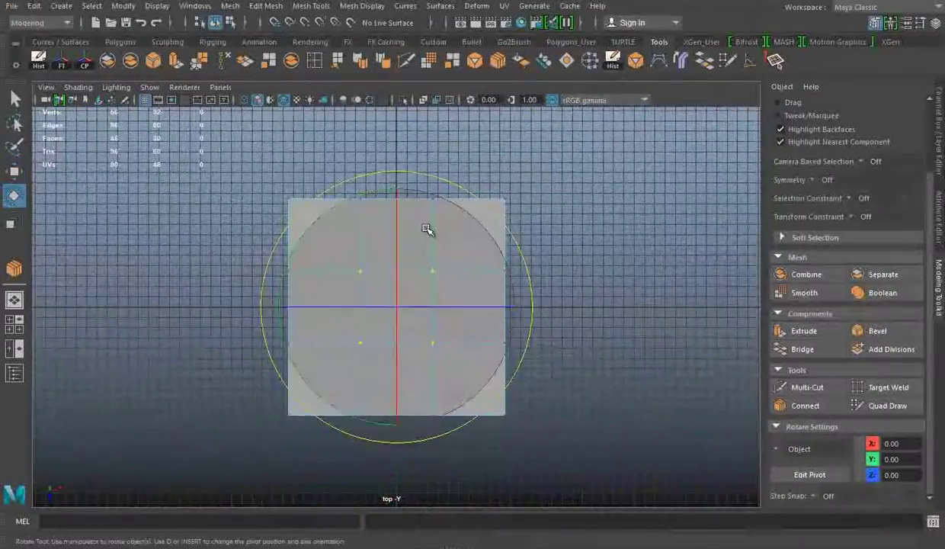
pyautogui.moveTo(258, 254); pyautogui.dragTo(488, 344)
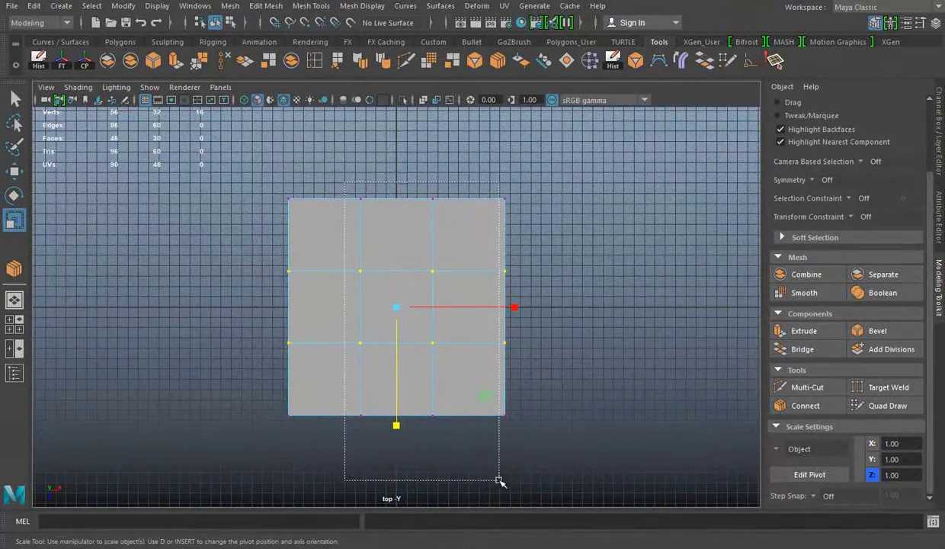
pyautogui.hotkey('ctrl', 'z')
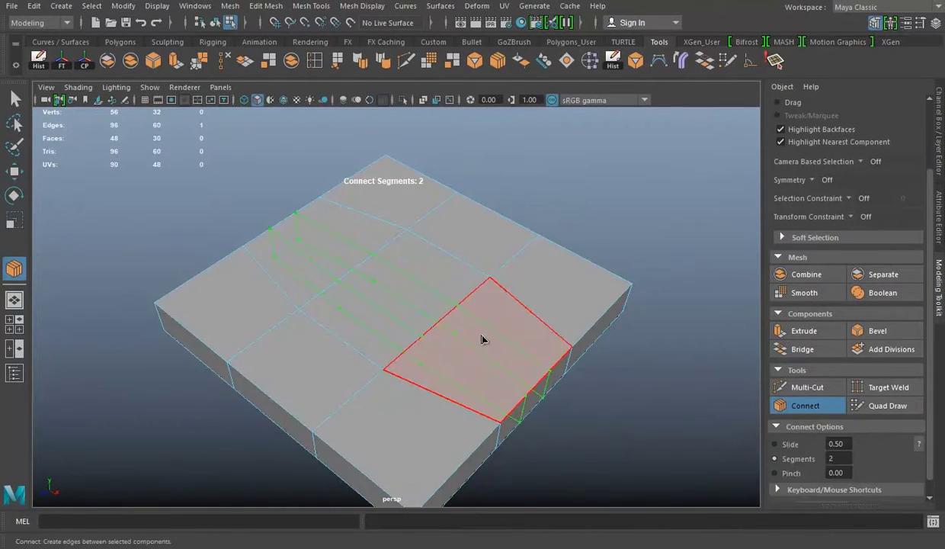
pyautogui.press('r')
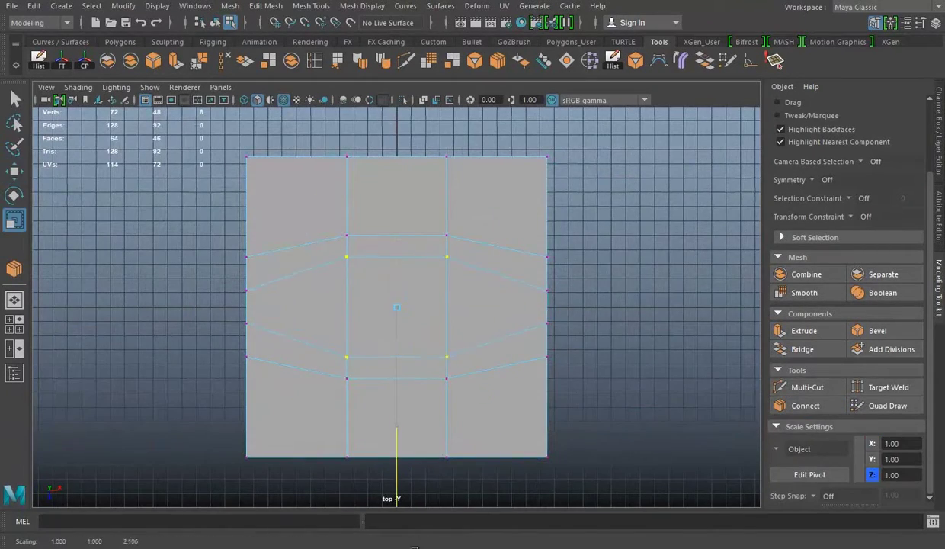
pyautogui.moveTo(414, 548); pyautogui.dragTo(402, 407)
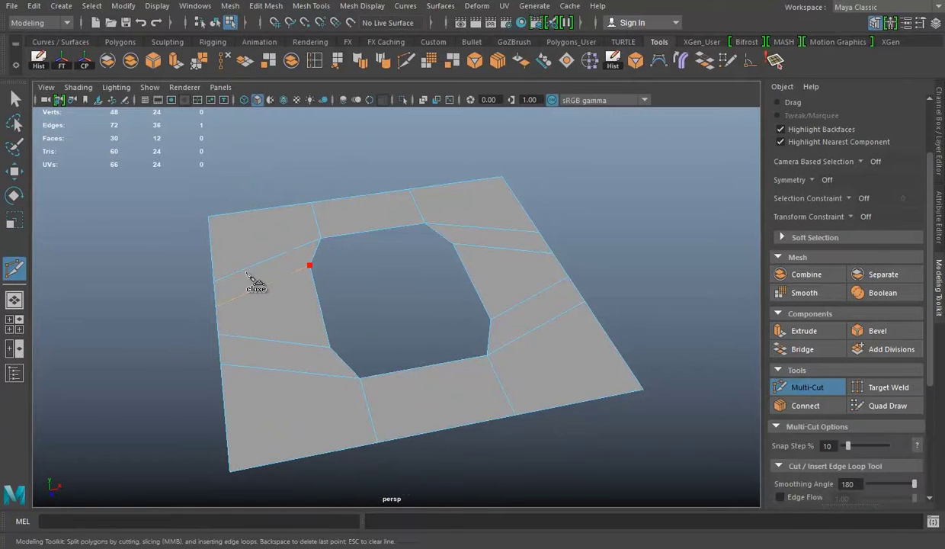
# Finish the corner cut and extrude the plate to give it thickness.
pyautogui.click(221, 364)
pyautogui.press('w')
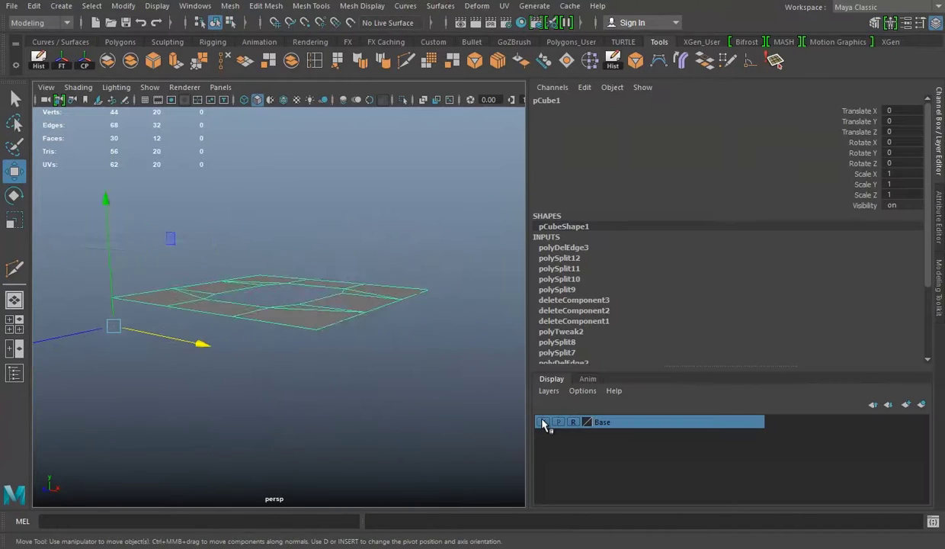
pyautogui.press('space')
pyautogui.press('space')
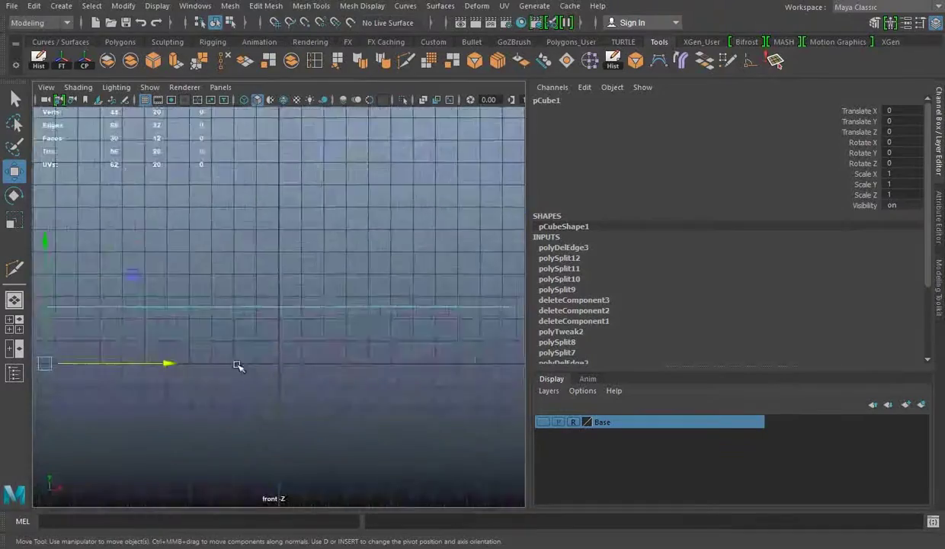
pyautogui.hotkey('ctrl', 'e')
pyautogui.press('space')
pyautogui.press('F8')
pyautogui.click(428, 199)
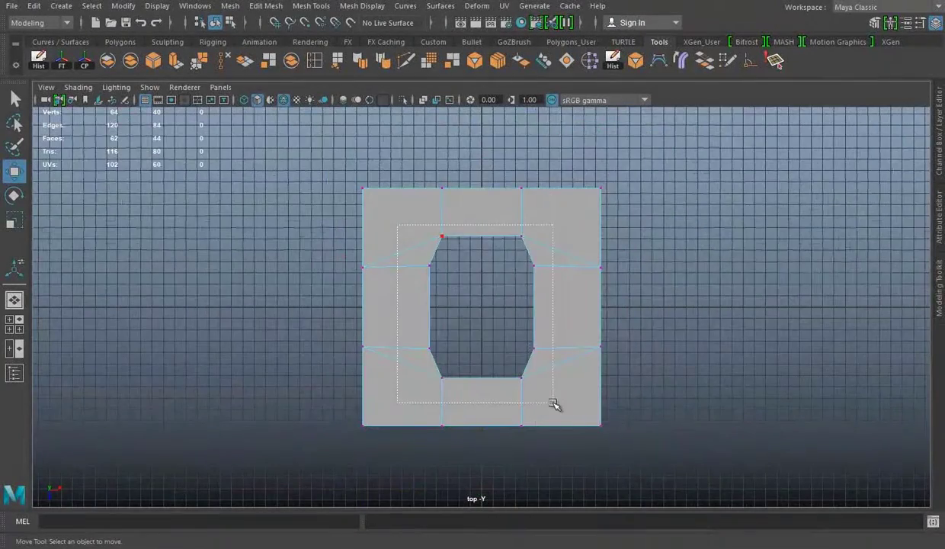
# Scale the inner vertices to make the octagonal opening slightly taller.
pyautogui.press('r')
pyautogui.moveTo(481, 425); pyautogui.dragTo(486, 430)
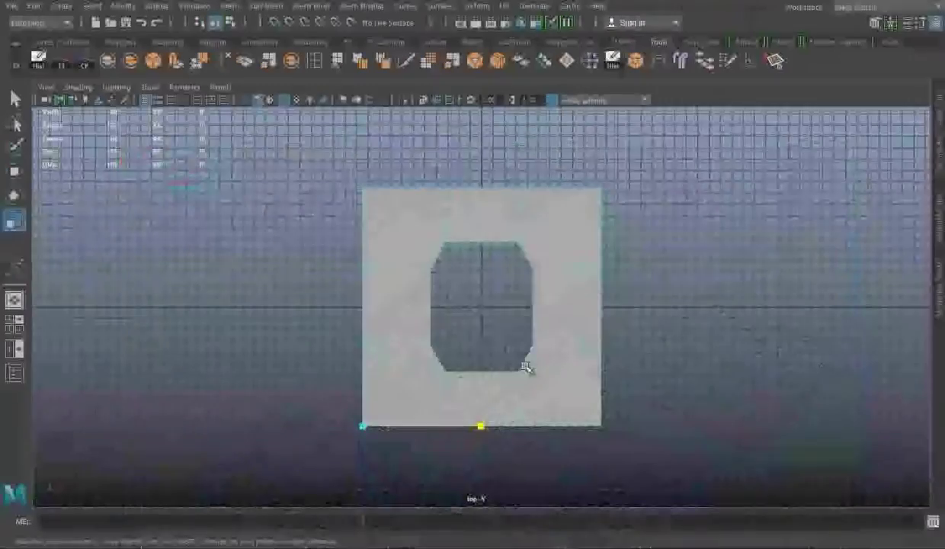
pyautogui.moveTo(599, 307); pyautogui.dragTo(660, 151, button='right')
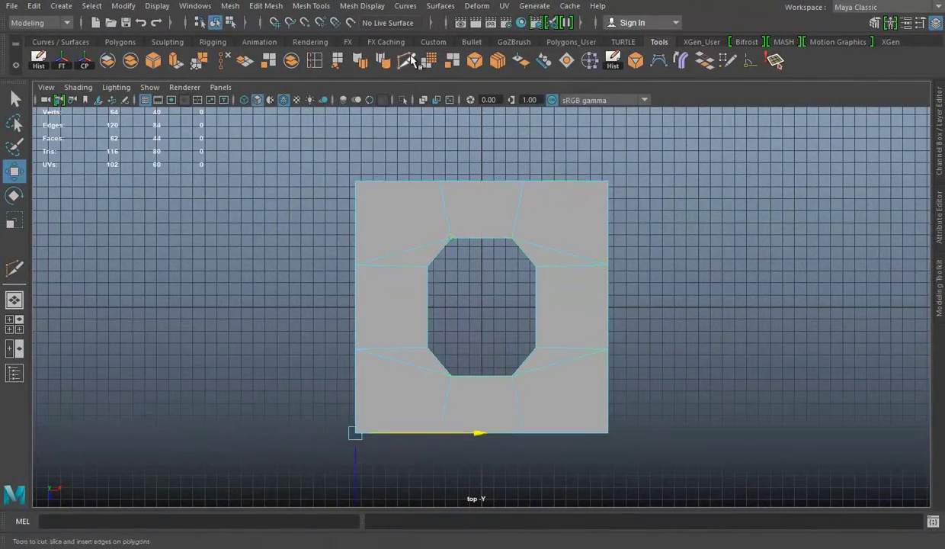
# Delete the left half of the plate, leaving one half with a half-octagon notch.
pyautogui.moveTo(564, 184); pyautogui.dragTo(566, 217, button='right')
pyautogui.moveTo(312, 147); pyautogui.dragTo(460, 495)
pyautogui.press('Delete')
pyautogui.moveTo(532, 184); pyautogui.dragTo(468, 183, button='right')
pyautogui.press('w')
pyautogui.moveTo(441, 147); pyautogui.dragTo(488, 411)
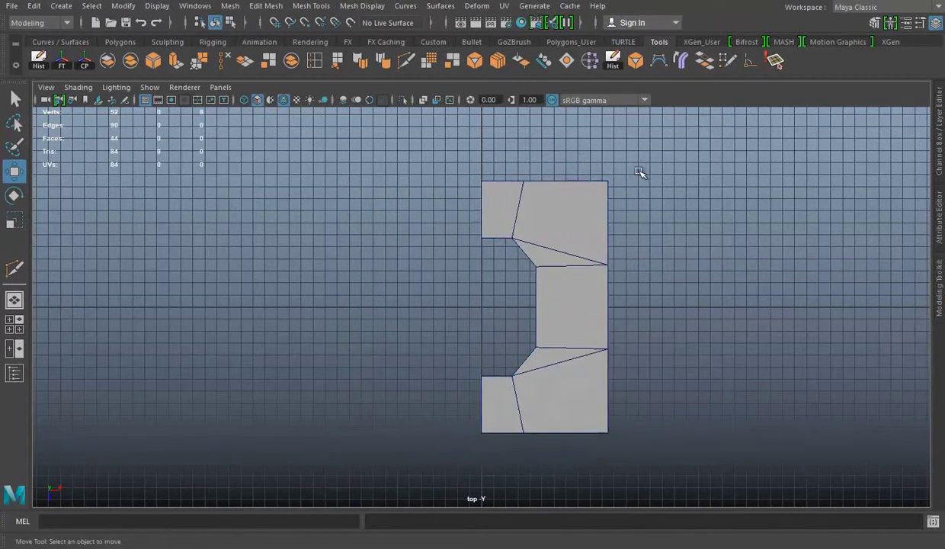
pyautogui.moveTo(639, 172); pyautogui.dragTo(458, 443)
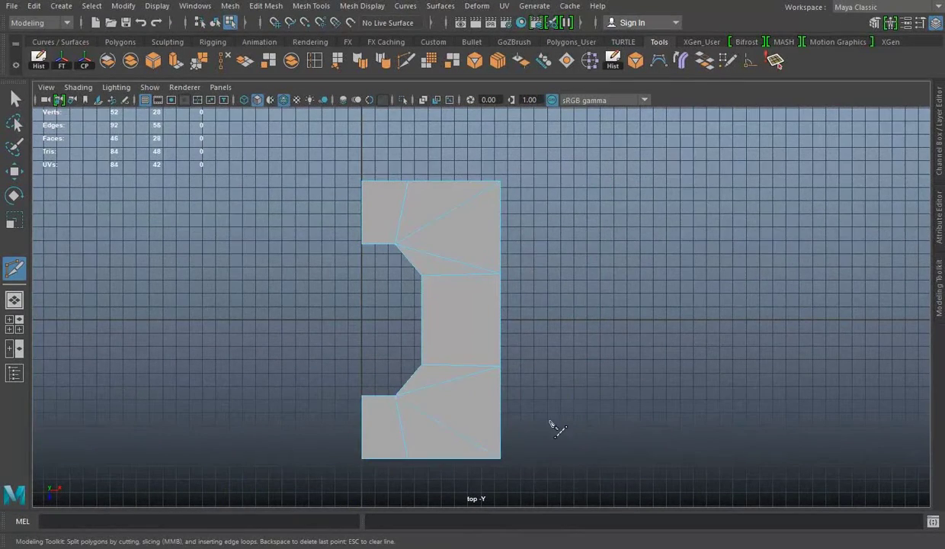
# Add a new cut edge across the remaining half plate.
pyautogui.keyDown('alt'); pyautogui.moveTo(557, 429); pyautogui.dragTo(591, 305); pyautogui.keyUp('alt')
pyautogui.moveTo(559, 408)
pyautogui.keyDown('alt'); pyautogui.mouseDown()
pyautogui.moveTo(538, 291)
pyautogui.moveTo(446, 249)
pyautogui.mouseUp(); pyautogui.keyUp('alt')
pyautogui.click(434, 250)
pyautogui.keyDown('alt'); pyautogui.moveTo(502, 270); pyautogui.dragTo(484, 156, button='middle'); pyautogui.keyUp('alt')
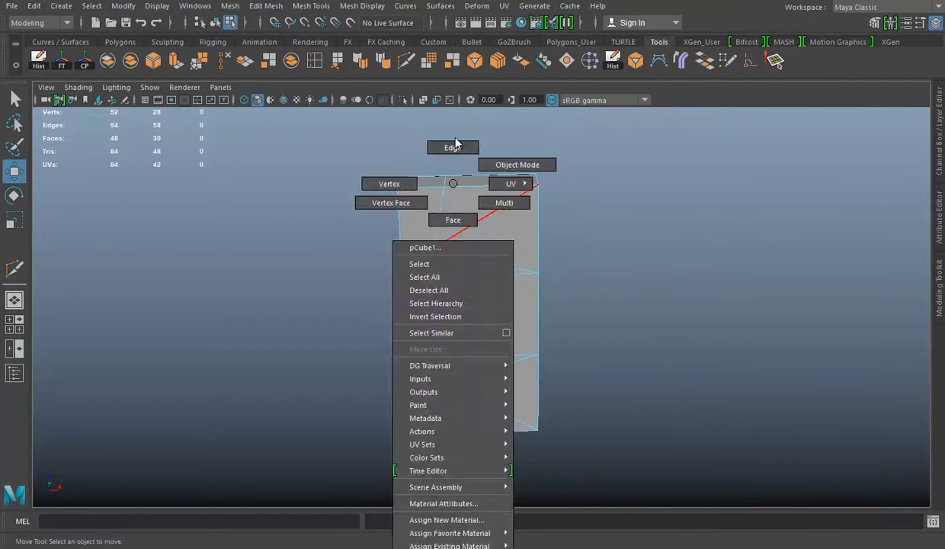
# Return to object mode and select the whole half plate.
pyautogui.moveTo(449, 184); pyautogui.dragTo(522, 163, button='right')
pyautogui.press('w')
pyautogui.moveTo(460, 407)
pyautogui.keyDown('alt'); pyautogui.mouseDown()
pyautogui.moveTo(443, 258)
pyautogui.moveTo(444, 287)
pyautogui.moveTo(546, 337)
pyautogui.moveTo(460, 232)
pyautogui.moveTo(533, 242)
pyautogui.mouseUp(); pyautogui.keyUp('alt')
pyautogui.press('F8')
pyautogui.click(471, 276)
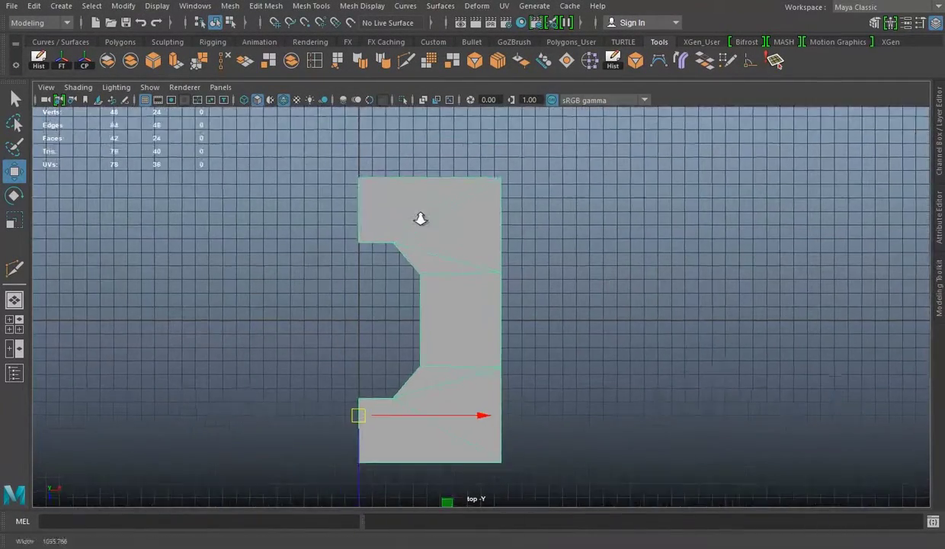
pyautogui.keyDown('alt'); pyautogui.moveTo(421, 217); pyautogui.dragTo(328, 380); pyautogui.keyUp('alt')
pyautogui.press('space')
pyautogui.press('space')
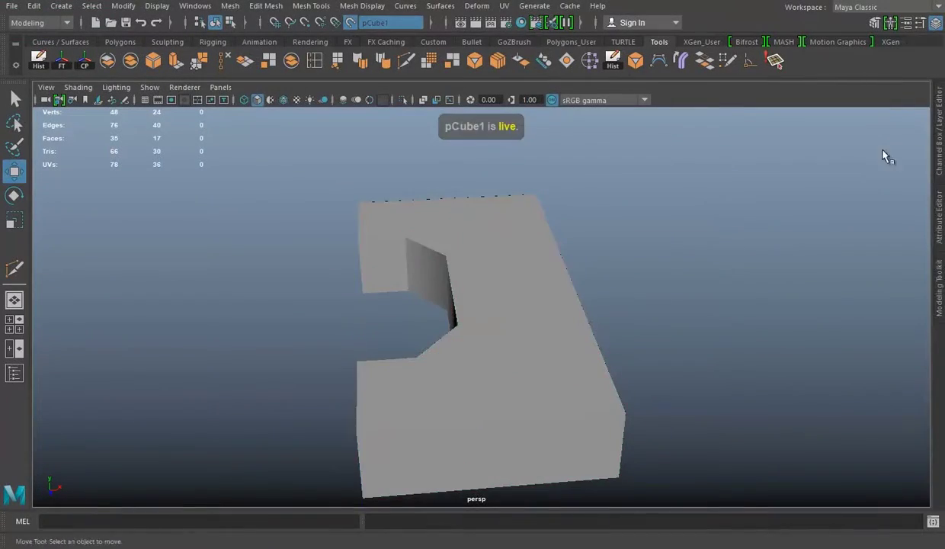
# Activate Quad Draw from the Modeling Toolkit with auto-weld 10.
pyautogui.click(939, 287)
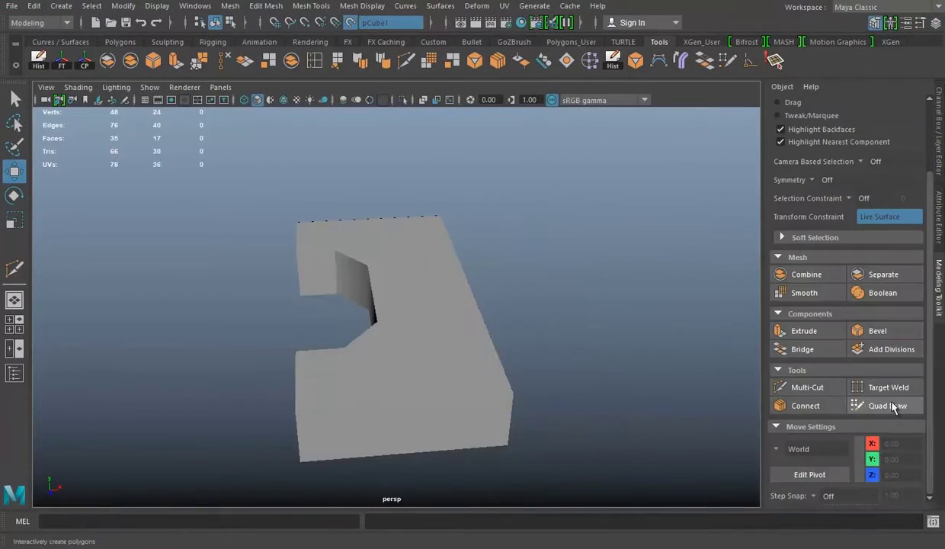
pyautogui.click(886, 406)
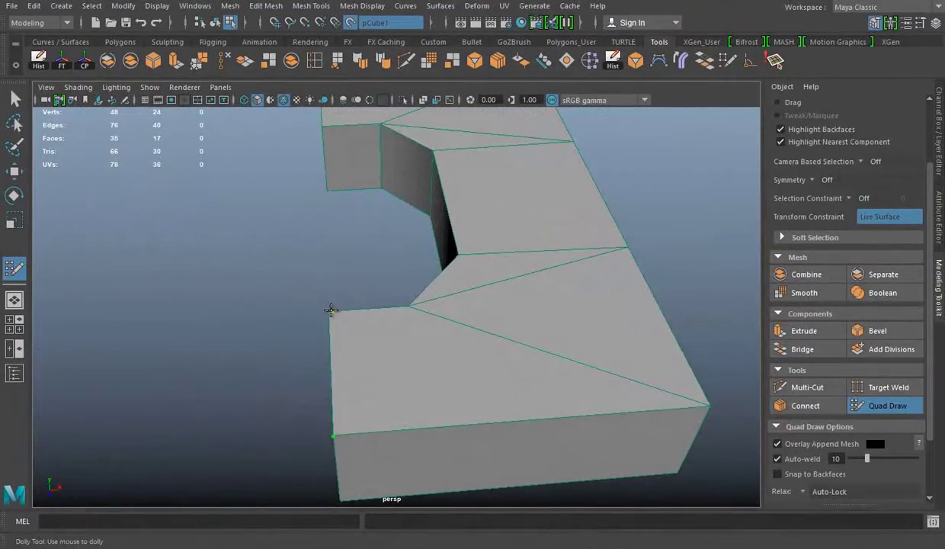
pyautogui.moveTo(331, 308)
pyautogui.keyDown('alt'); pyautogui.mouseDown(button='right')
pyautogui.moveTo(321, 371)
pyautogui.moveTo(338, 371)
pyautogui.mouseUp(button='right'); pyautogui.keyUp('alt')
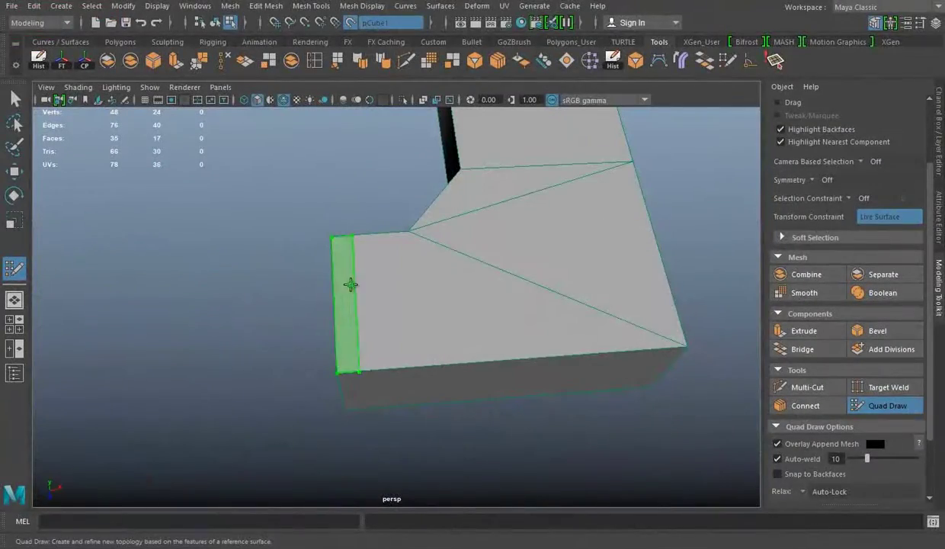
# Quad Draw a new face along the block's edge and nudge its vertex into place.
pyautogui.keyDown('shift'); pyautogui.click(351, 285); pyautogui.keyUp('shift')
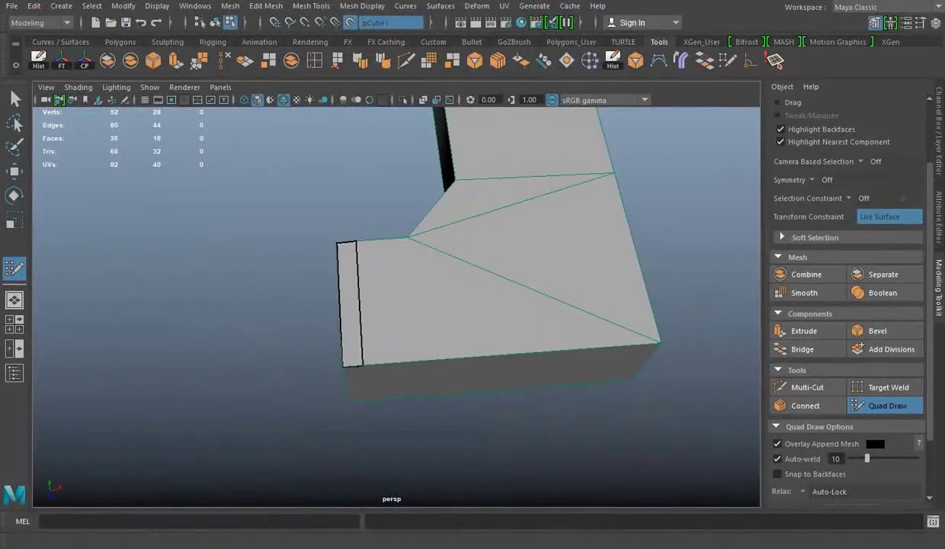
pyautogui.press('w')
pyautogui.moveTo(319, 315)
pyautogui.keyDown('alt'); pyautogui.mouseDown()
pyautogui.moveTo(364, 236)
pyautogui.moveTo(371, 151)
pyautogui.mouseUp(); pyautogui.keyUp('alt')
pyautogui.press('r')
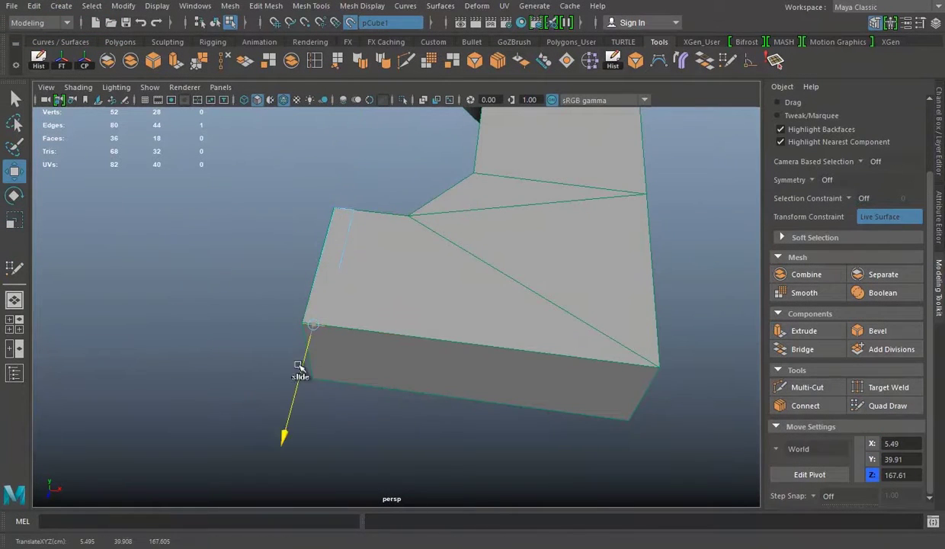
pyautogui.moveTo(300, 367); pyautogui.dragTo(301, 360)
pyautogui.press('f')
pyautogui.moveTo(442, 294)
pyautogui.keyDown('alt'); pyautogui.mouseDown()
pyautogui.moveTo(285, 228)
pyautogui.moveTo(501, 231)
pyautogui.mouseUp(); pyautogui.keyUp('alt')
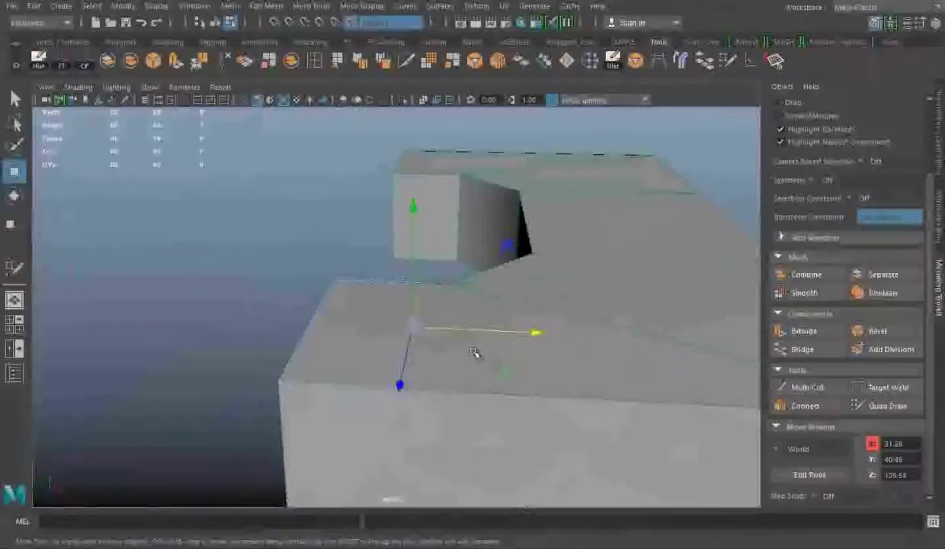
pyautogui.moveTo(386, 182); pyautogui.dragTo(452, 162, button='right')
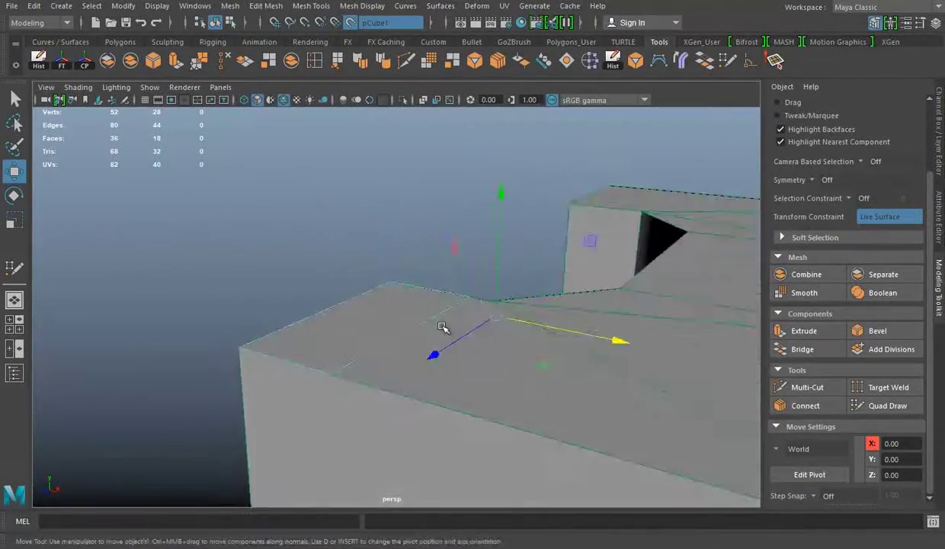
pyautogui.keyDown('alt'); pyautogui.moveTo(443, 327); pyautogui.dragTo(418, 269); pyautogui.keyUp('alt')
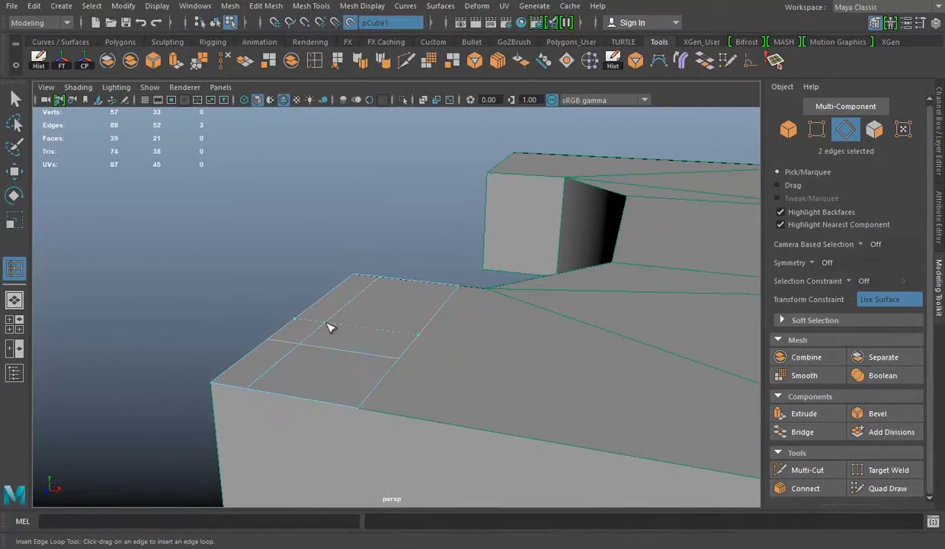
# Insert an edge loop across the top and duplicate a face inside it as a separate piece.
pyautogui.click(329, 327)
pyautogui.press('F11')
pyautogui.click(358, 339)
pyautogui.press('w')
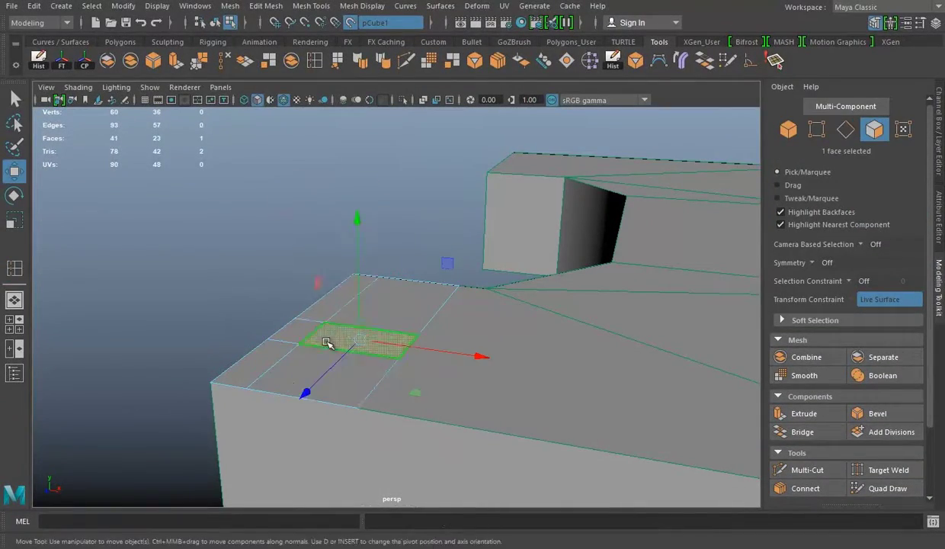
pyautogui.click(266, 5)
pyautogui.click(299, 349)
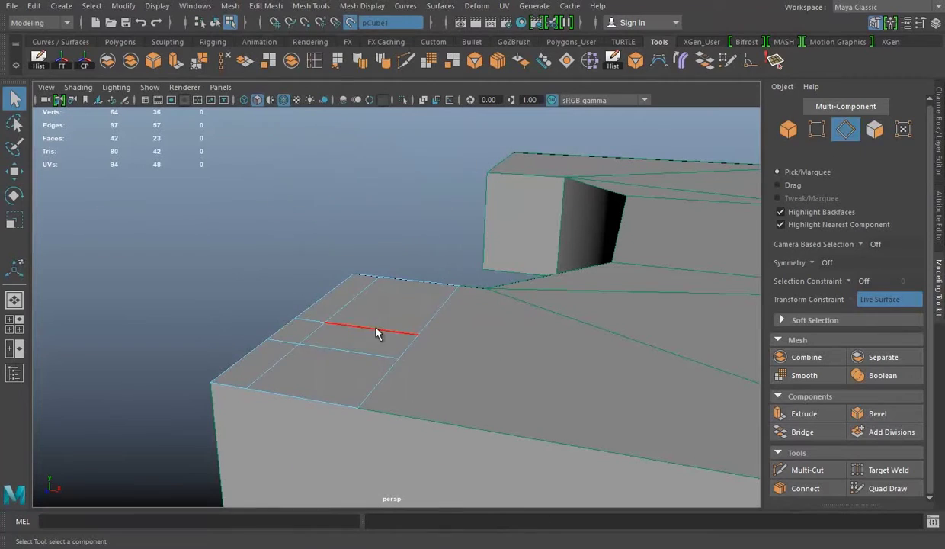
# Slide the duplicated face along X and extrude it into a raised strip.
pyautogui.moveTo(360, 352); pyautogui.dragTo(369, 326, button='right')
pyautogui.press('w')
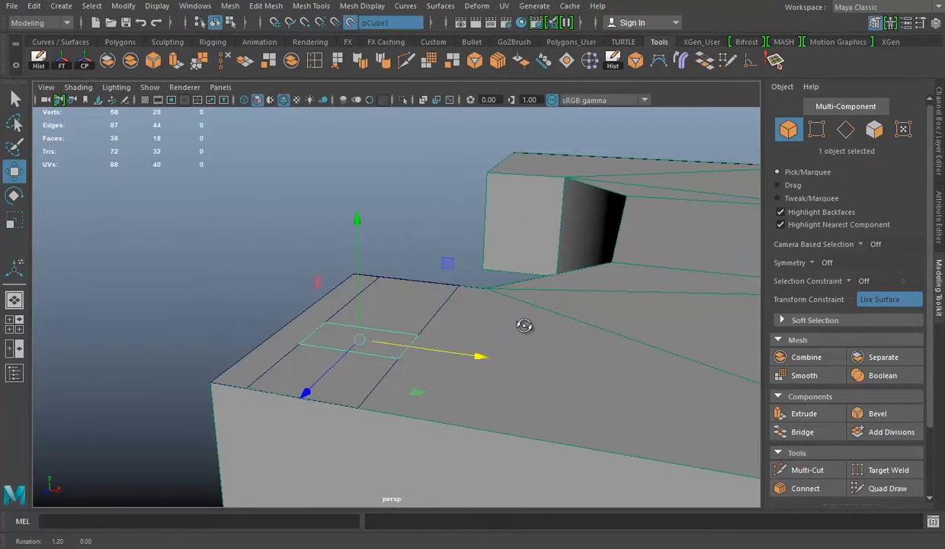
pyautogui.keyDown('alt'); pyautogui.moveTo(524, 325); pyautogui.dragTo(302, 333); pyautogui.keyUp('alt')
pyautogui.press('r')
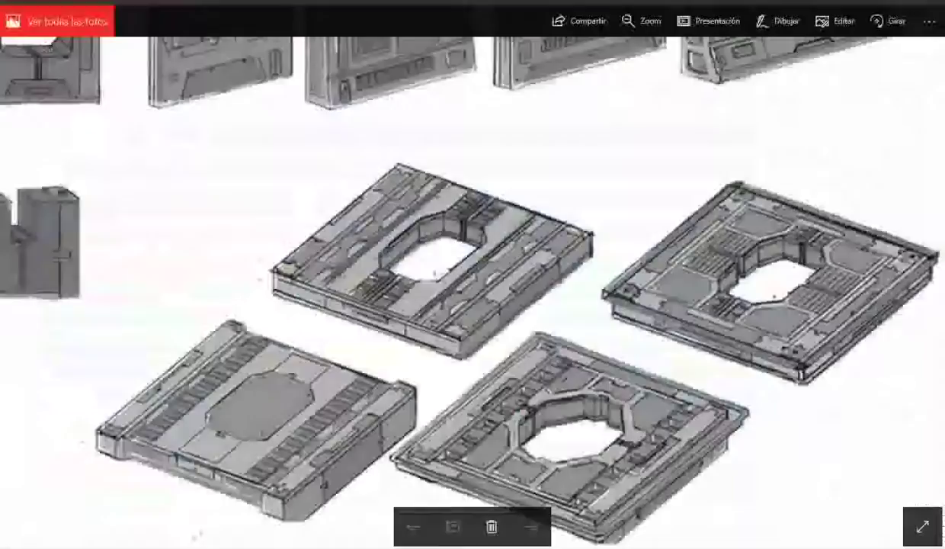
pyautogui.moveTo(256, 314); pyautogui.dragTo(255, 309)
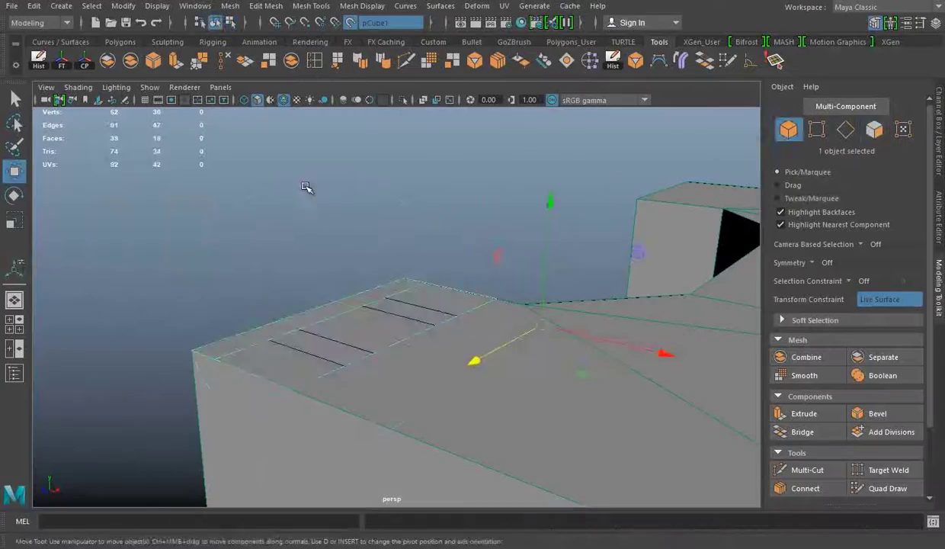
pyautogui.hotkey('ctrl', 'e')
pyautogui.hotkey('ctrl', 'e')
# Thicken the strip with another extrude and turn off the live surface.
pyautogui.moveTo(332, 184); pyautogui.dragTo(382, 184, button='right')
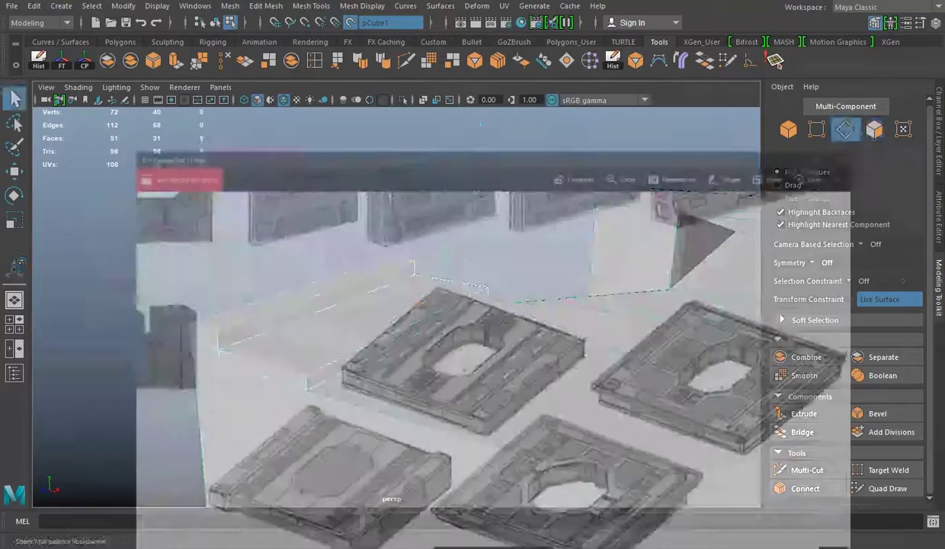
pyautogui.press('F11')
pyautogui.click(305, 324)
pyautogui.press('w')
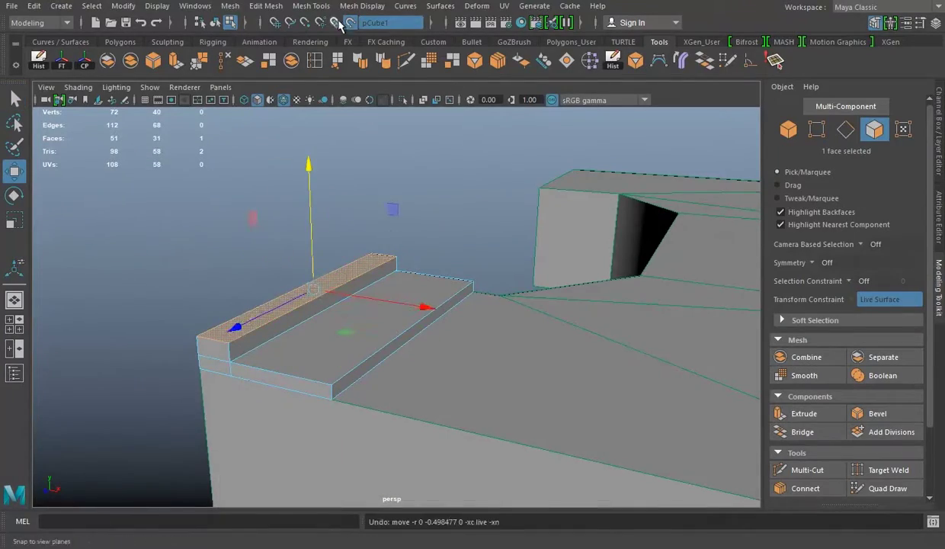
pyautogui.click(348, 22)
pyautogui.keyDown('shift'); pyautogui.click(351, 250); pyautogui.keyUp('shift')
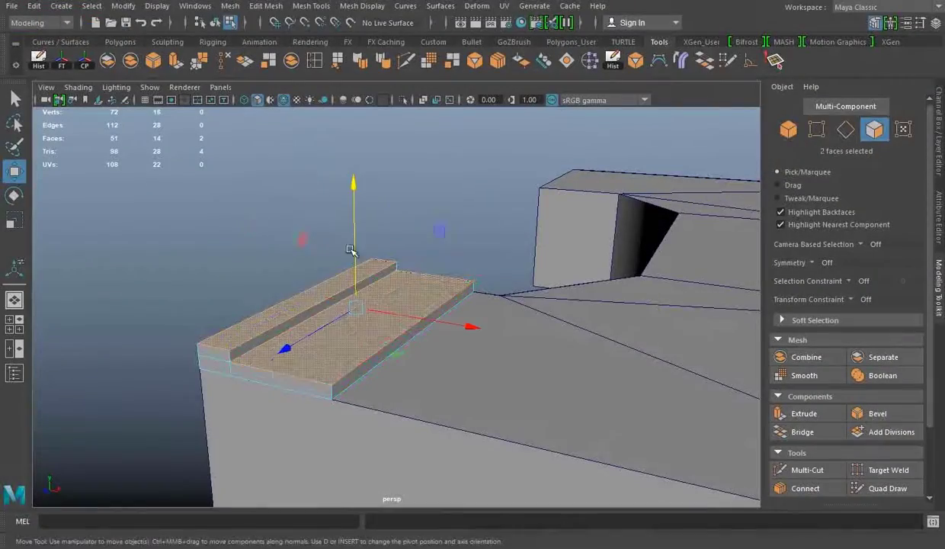
# Bevel the strip's outer edge into a chamfer with offset 0.5.
pyautogui.moveTo(356, 257)
pyautogui.keyDown('alt'); pyautogui.mouseDown()
pyautogui.moveTo(343, 295)
pyautogui.moveTo(318, 262)
pyautogui.moveTo(229, 321)
pyautogui.moveTo(453, 181)
pyautogui.mouseUp(); pyautogui.keyUp('alt')
pyautogui.moveTo(454, 181); pyautogui.dragTo(453, 145, button='right')
pyautogui.moveTo(222, 243)
pyautogui.keyDown('alt'); pyautogui.mouseDown()
pyautogui.moveTo(190, 237)
pyautogui.moveTo(293, 283)
pyautogui.moveTo(301, 373)
pyautogui.mouseUp(); pyautogui.keyUp('alt')
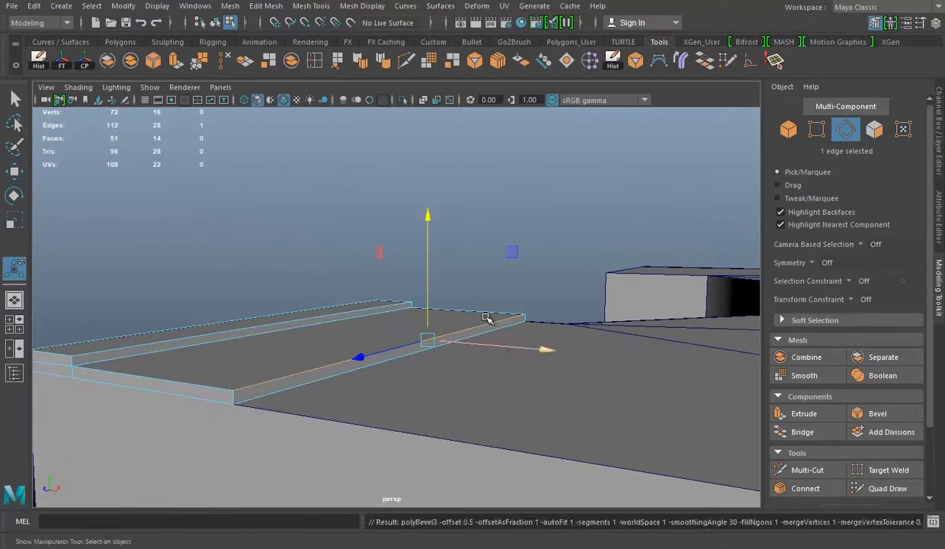
pyautogui.keyDown('alt'); pyautogui.moveTo(488, 318); pyautogui.dragTo(295, 316); pyautogui.keyUp('alt')
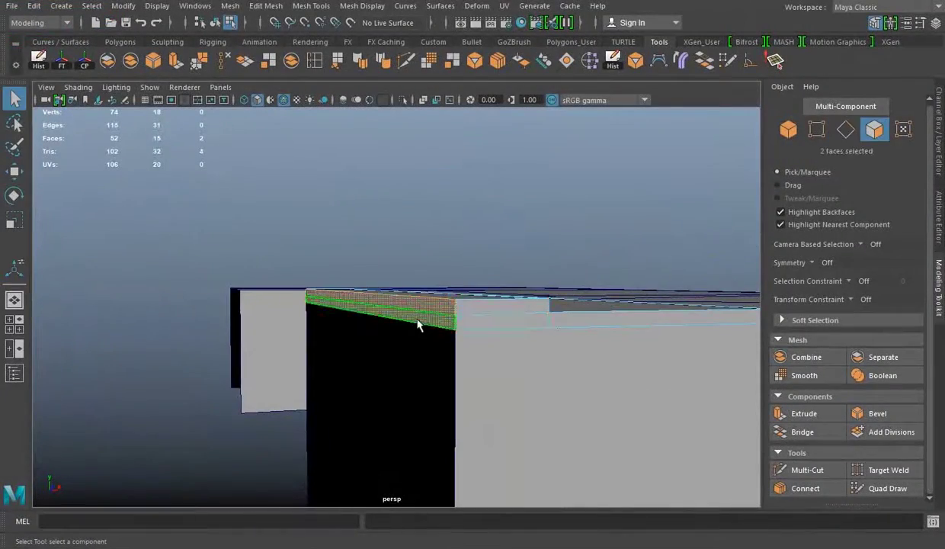
pyautogui.moveTo(418, 325)
pyautogui.keyDown('alt'); pyautogui.mouseDown()
pyautogui.moveTo(490, 275)
pyautogui.moveTo(396, 329)
pyautogui.moveTo(582, 358)
pyautogui.moveTo(402, 284)
pyautogui.moveTo(503, 289)
pyautogui.moveTo(464, 534)
pyautogui.mouseUp(); pyautogui.keyUp('alt')
pyautogui.press('F8')
pyautogui.press('w')
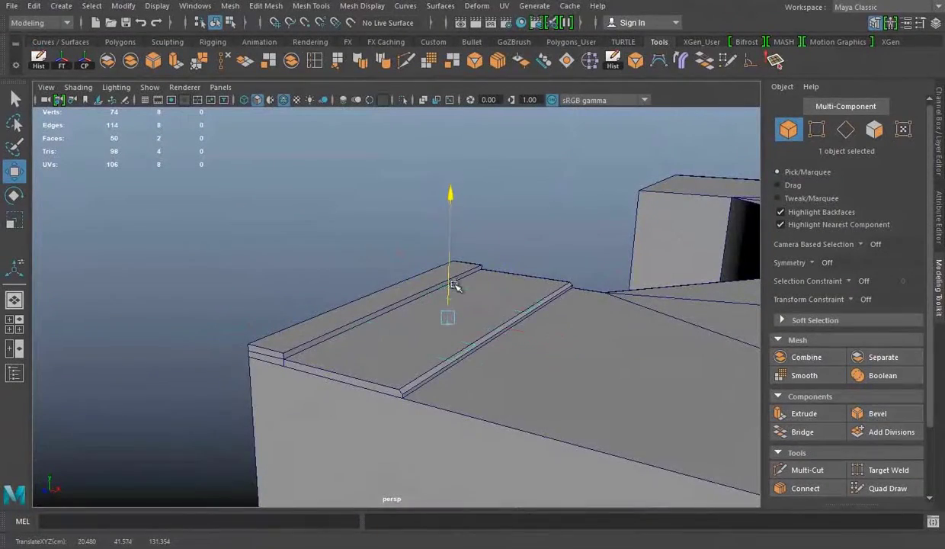
# Frame the slab in edge mode, try a first cut across it, then undo it.
pyautogui.press('f')
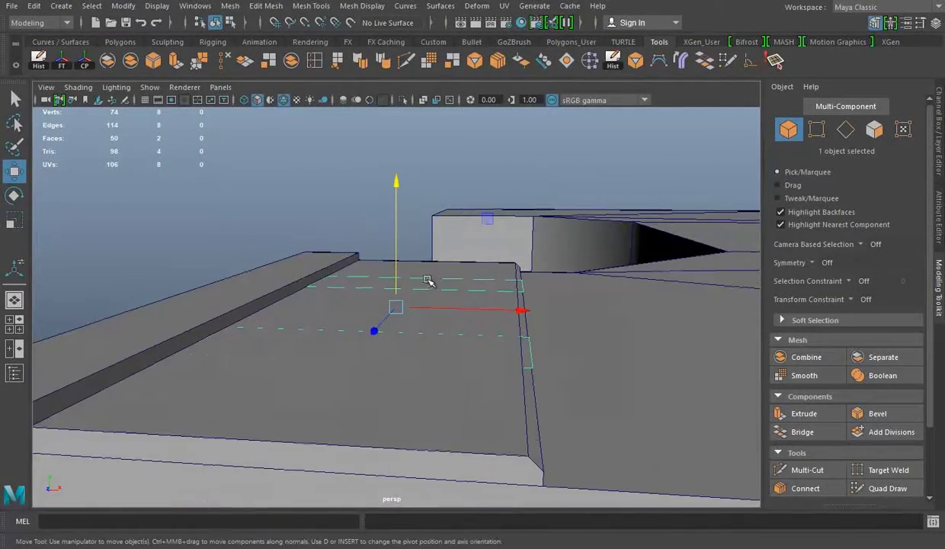
pyautogui.keyDown('alt'); pyautogui.moveTo(396, 233); pyautogui.dragTo(488, 252); pyautogui.keyUp('alt')
pyautogui.press('F10')
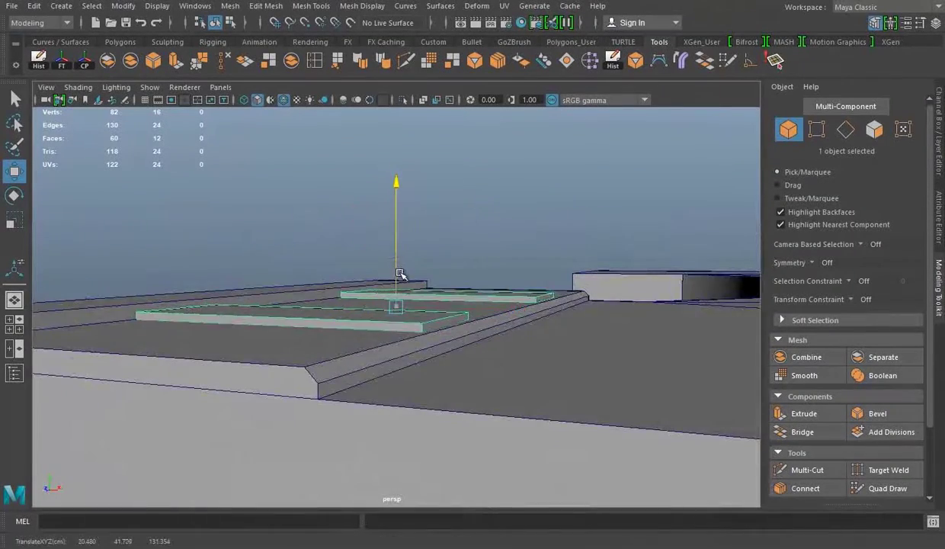
pyautogui.keyDown('alt'); pyautogui.moveTo(401, 275); pyautogui.dragTo(481, 290); pyautogui.keyUp('alt')
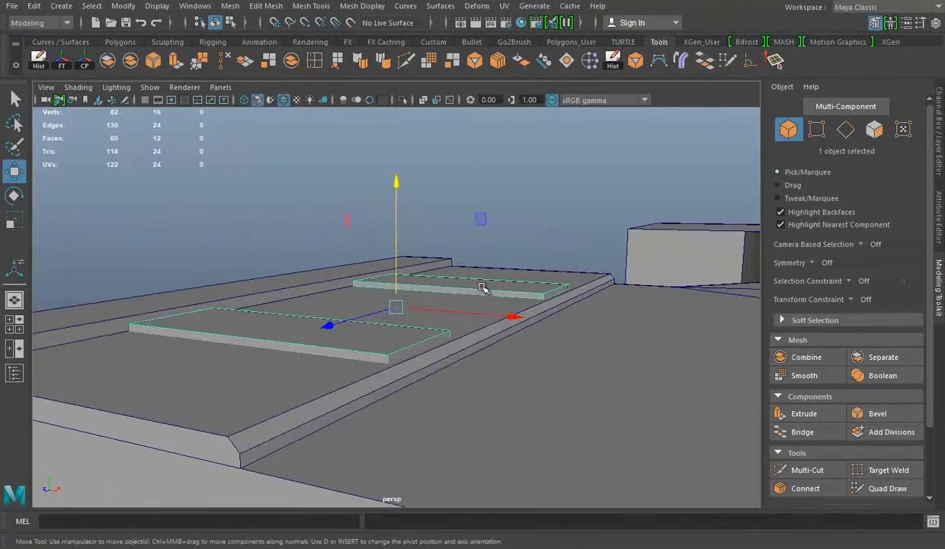
pyautogui.moveTo(507, 184); pyautogui.dragTo(507, 148, button='right')
pyautogui.keyDown('alt'); pyautogui.moveTo(581, 279); pyautogui.dragTo(305, 355); pyautogui.keyUp('alt')
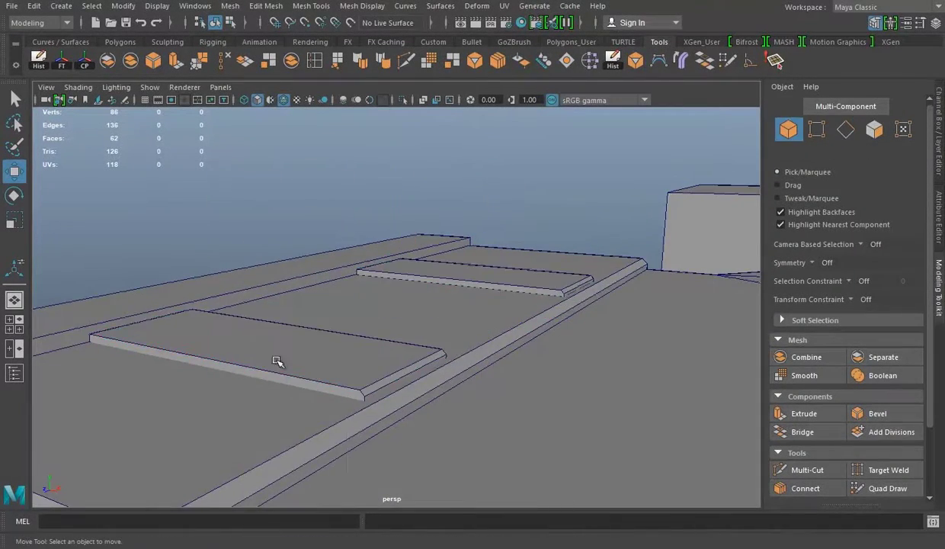
pyautogui.moveTo(333, 275)
pyautogui.keyDown('alt'); pyautogui.mouseDown()
pyautogui.moveTo(439, 211)
pyautogui.moveTo(360, 299)
pyautogui.moveTo(327, 278)
pyautogui.moveTo(369, 281)
pyautogui.moveTo(465, 256)
pyautogui.mouseUp(); pyautogui.keyUp('alt')
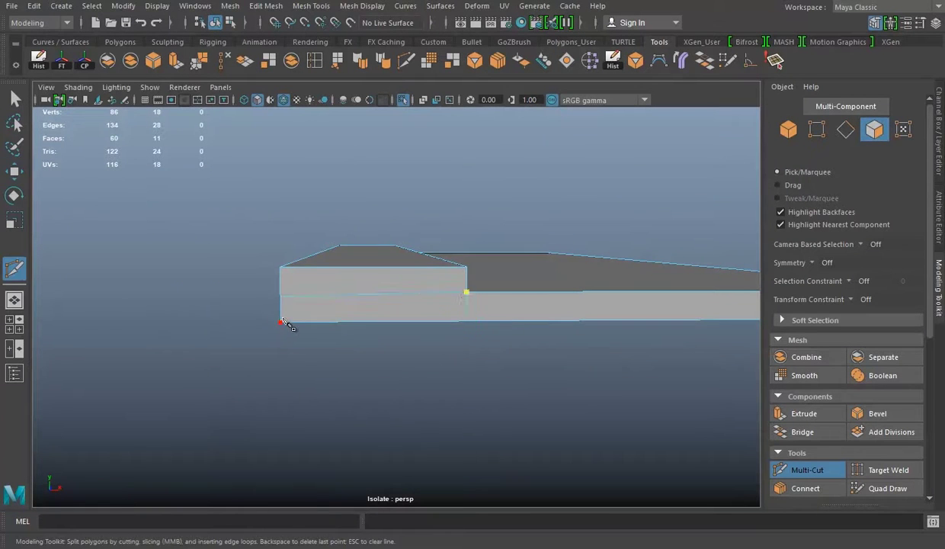
pyautogui.click(281, 321)
pyautogui.keyDown('alt'); pyautogui.moveTo(283, 322); pyautogui.dragTo(204, 278); pyautogui.keyUp('alt')
pyautogui.hotkey('ctrl', 'z')
pyautogui.hotkey('ctrl', 'z')
pyautogui.hotkey('ctrl', 'z')
pyautogui.hotkey('ctrl', 'z')
pyautogui.hotkey('ctrl', 'z')
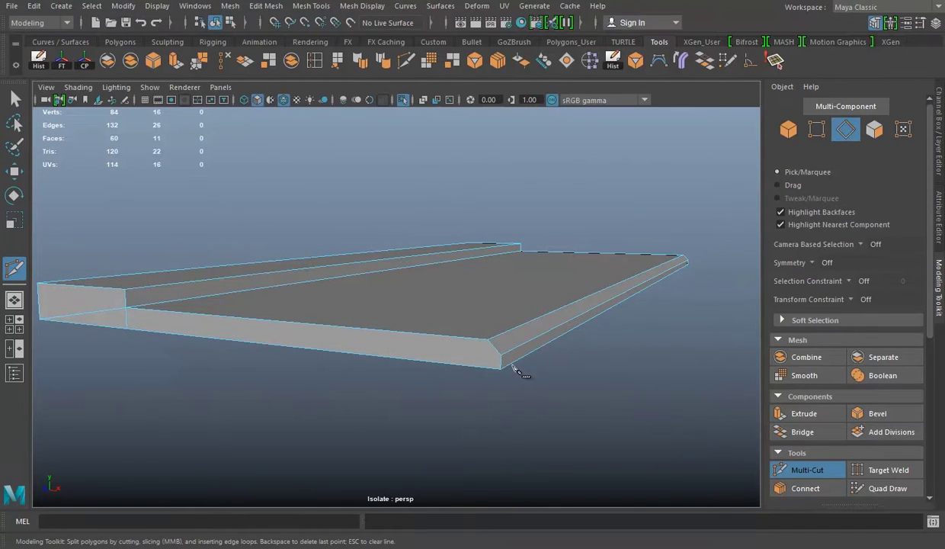
# Cut across the slab again, isolate the two slabs and select the other slab's faces.
pyautogui.keyDown('alt'); pyautogui.moveTo(505, 359); pyautogui.dragTo(407, 373); pyautogui.keyUp('alt')
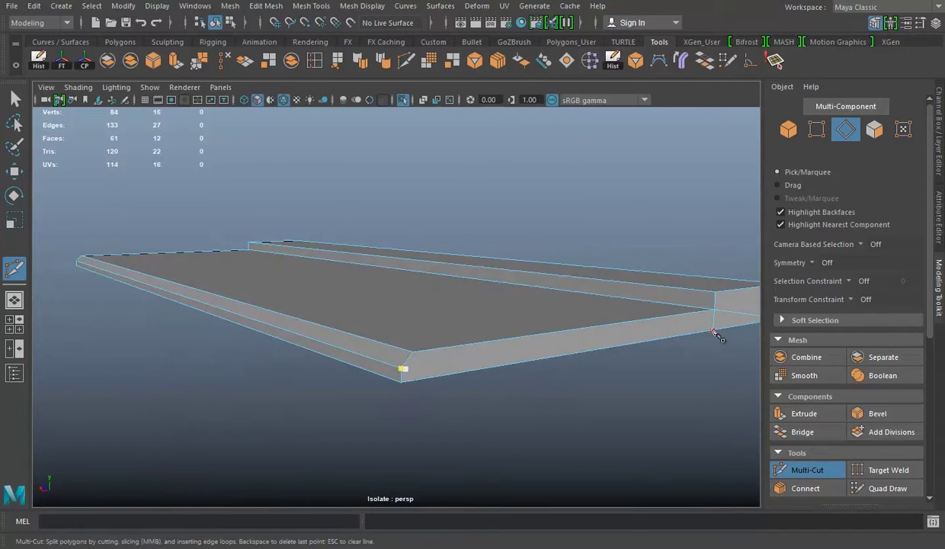
pyautogui.click(717, 336)
pyautogui.press('w')
pyautogui.moveTo(401, 102)
pyautogui.keyDown('alt'); pyautogui.mouseDown()
pyautogui.moveTo(506, 274)
pyautogui.moveTo(438, 204)
pyautogui.mouseUp(); pyautogui.keyUp('alt')
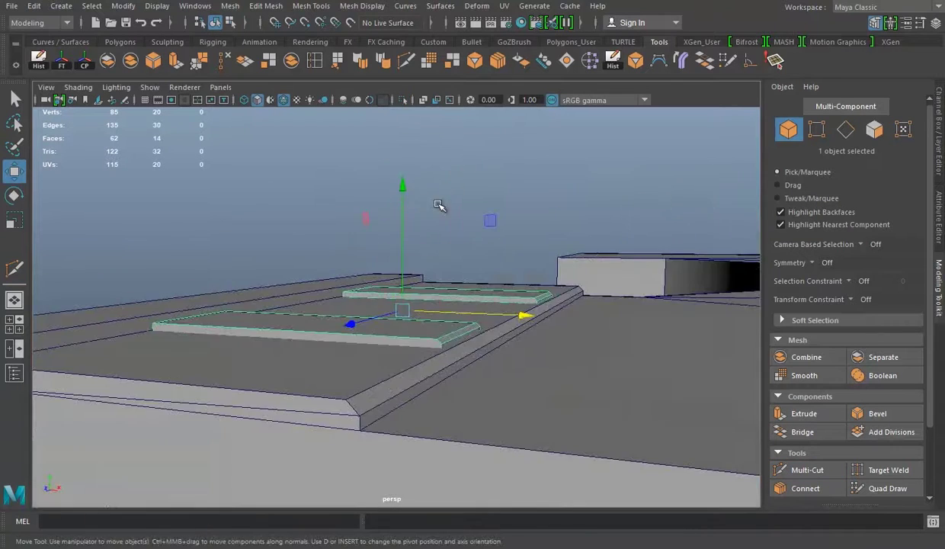
pyautogui.hotkey('ctrl', '1')
pyautogui.moveTo(503, 179); pyautogui.dragTo(502, 209, button='right')
pyautogui.moveTo(502, 209)
pyautogui.keyDown('alt'); pyautogui.mouseDown()
pyautogui.moveTo(574, 228)
pyautogui.moveTo(443, 180)
pyautogui.moveTo(547, 242)
pyautogui.moveTo(357, 333)
pyautogui.moveTo(349, 306)
pyautogui.mouseUp(); pyautogui.keyUp('alt')
pyautogui.click(349, 306)
pyautogui.keyDown('shift'); pyautogui.moveTo(534, 305); pyautogui.dragTo(574, 319, button='right'); pyautogui.keyUp('shift')
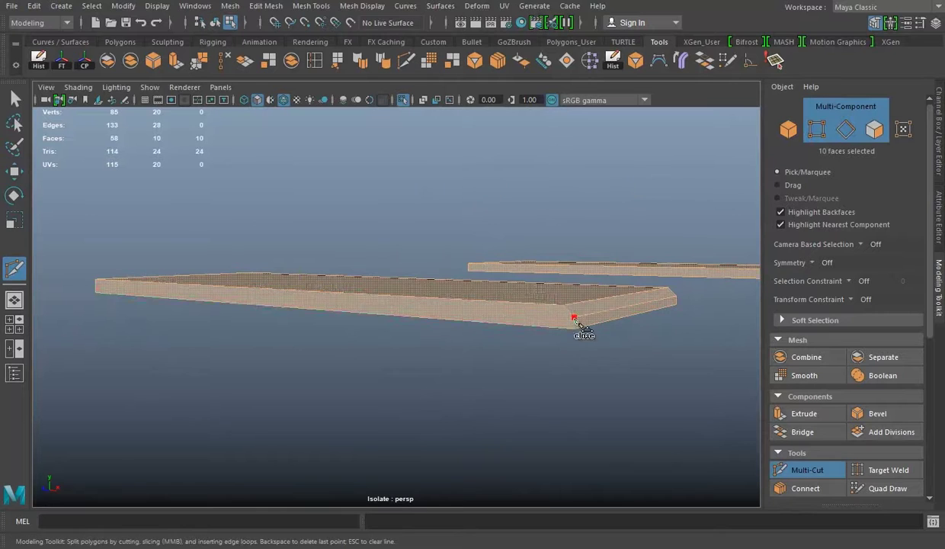
pyautogui.press('Return')
pyautogui.keyDown('alt'); pyautogui.moveTo(103, 297); pyautogui.dragTo(310, 370); pyautogui.keyUp('alt')
pyautogui.keyDown('alt'); pyautogui.moveTo(309, 370); pyautogui.dragTo(305, 347, button='right'); pyautogui.keyUp('alt')
# Add three more cuts across the slab to outline the second parallel strip.
pyautogui.click(562, 246)
pyautogui.press('Return')
pyautogui.moveTo(562, 246)
pyautogui.keyDown('alt'); pyautogui.mouseDown()
pyautogui.moveTo(526, 328)
pyautogui.moveTo(454, 282)
pyautogui.mouseUp(); pyautogui.keyUp('alt')
pyautogui.click(105, 258)
pyautogui.press('Return')
pyautogui.keyDown('alt'); pyautogui.moveTo(105, 258); pyautogui.dragTo(501, 328); pyautogui.keyUp('alt')
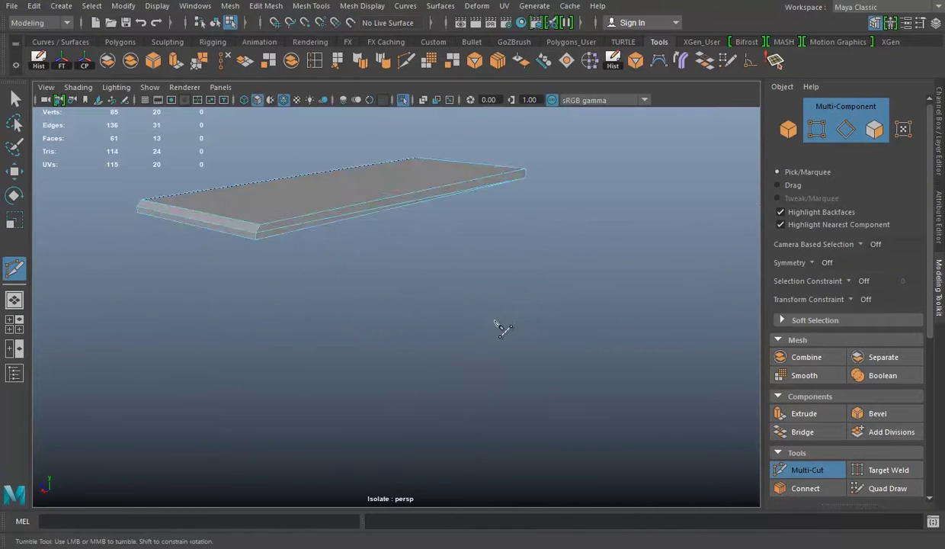
pyautogui.keyDown('alt'); pyautogui.moveTo(500, 328); pyautogui.dragTo(263, 339, button='middle'); pyautogui.keyUp('alt')
pyautogui.click(614, 217)
pyautogui.press('Return')
# Show the whole scene, return to the Move tool and save with Ctrl+S.
pyautogui.click(402, 100)
pyautogui.press('w')
pyautogui.hotkey('ctrl', 's')
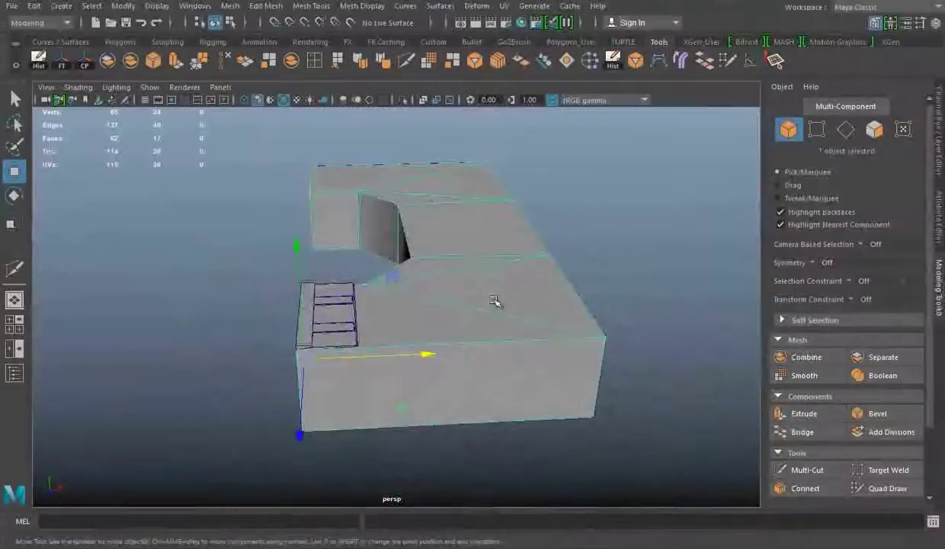
pyautogui.keyDown('alt'); pyautogui.moveTo(495, 301); pyautogui.dragTo(460, 239); pyautogui.keyUp('alt')
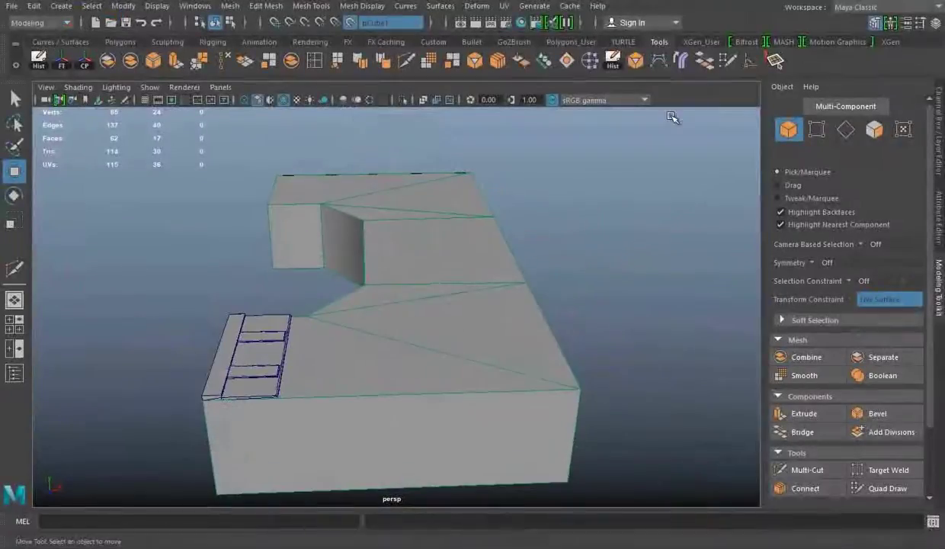
# Slide the new lengthwise edge, then move the ribbed plate copy sideways to the far end.
pyautogui.keyDown('alt'); pyautogui.moveTo(412, 393); pyautogui.dragTo(457, 245); pyautogui.keyUp('alt')
pyautogui.keyDown('alt'); pyautogui.moveTo(458, 244); pyautogui.dragTo(405, 155, button='middle'); pyautogui.keyUp('alt')
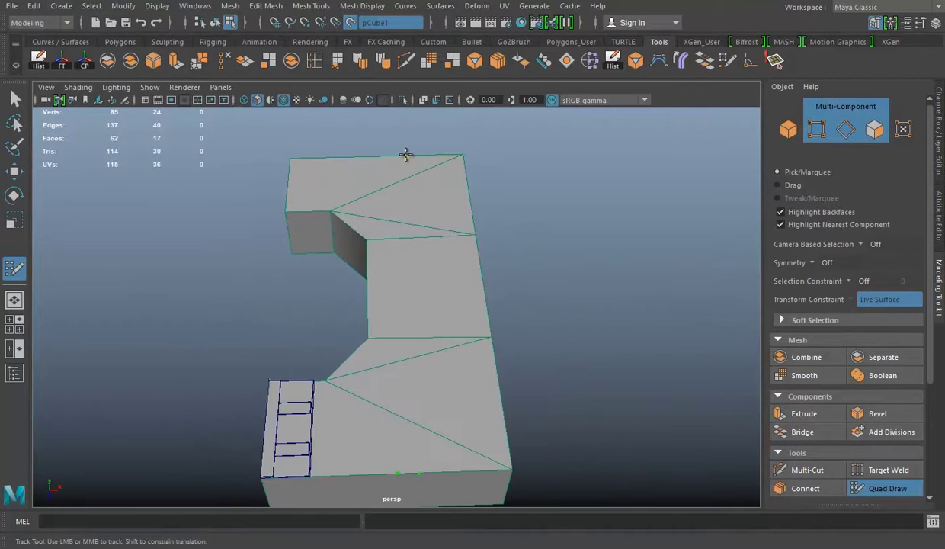
pyautogui.keyDown('alt'); pyautogui.moveTo(498, 275); pyautogui.dragTo(440, 263); pyautogui.keyUp('alt')
pyautogui.press('w')
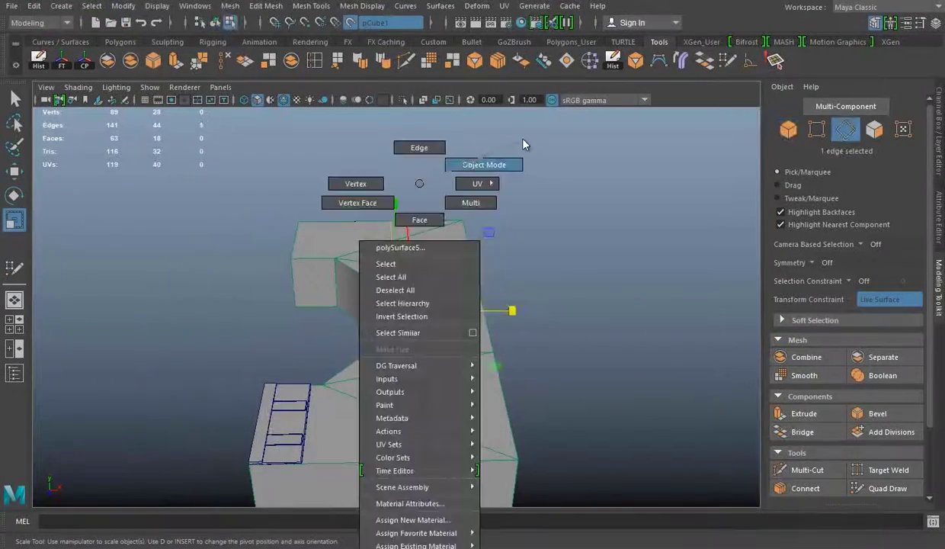
pyautogui.moveTo(423, 186); pyautogui.dragTo(506, 143, button='right')
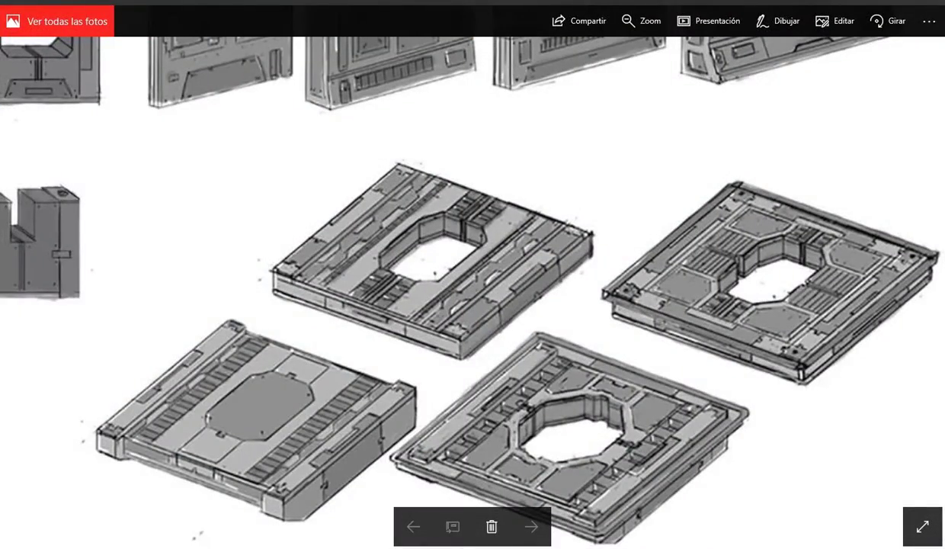
pyautogui.press('w')
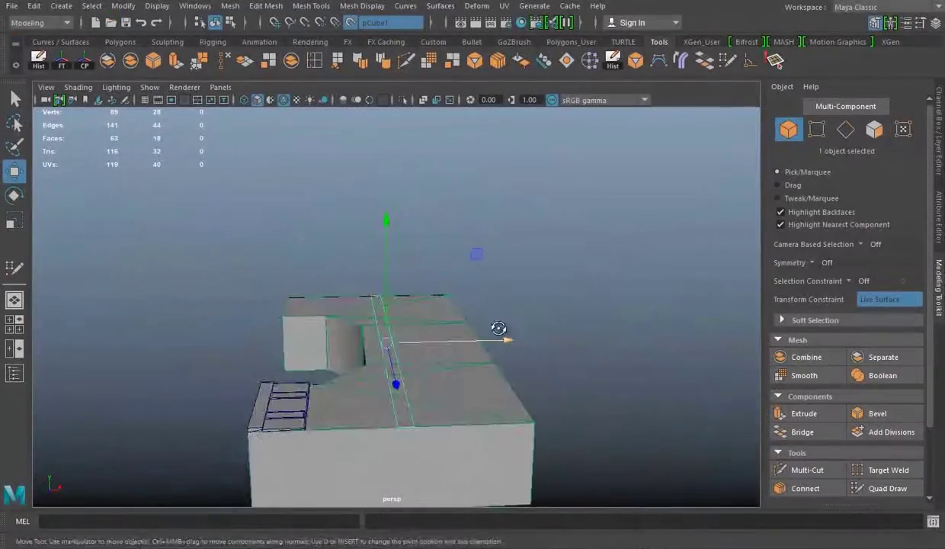
pyautogui.moveTo(499, 328)
pyautogui.keyDown('alt'); pyautogui.mouseDown()
pyautogui.moveTo(465, 434)
pyautogui.moveTo(415, 302)
pyautogui.moveTo(329, 324)
pyautogui.mouseUp(); pyautogui.keyUp('alt')
pyautogui.moveTo(202, 298); pyautogui.dragTo(451, 291)
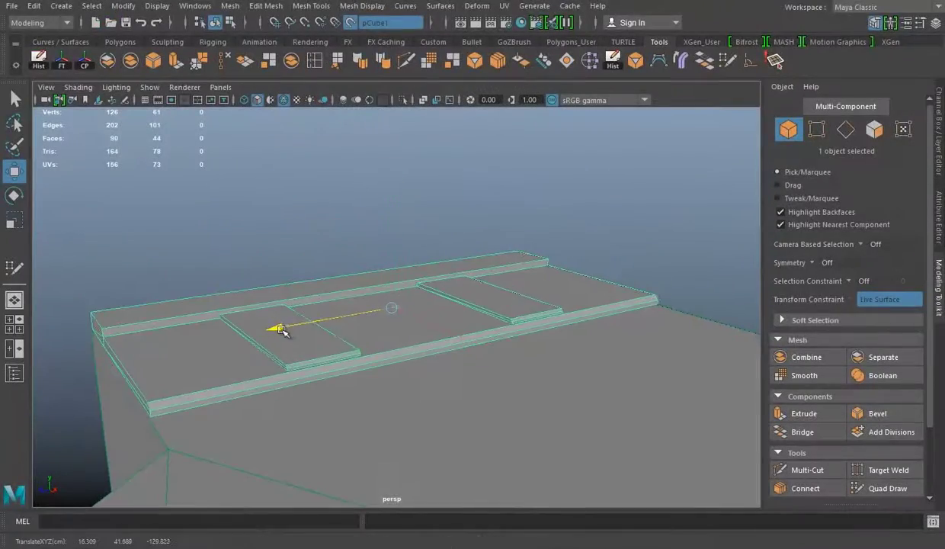
pyautogui.keyDown('alt'); pyautogui.moveTo(281, 330); pyautogui.dragTo(226, 277); pyautogui.keyUp('alt')
# In the enlarged top view, box-select the edges on the block top, then return to perspective.
pyautogui.press('space')
pyautogui.press('space')
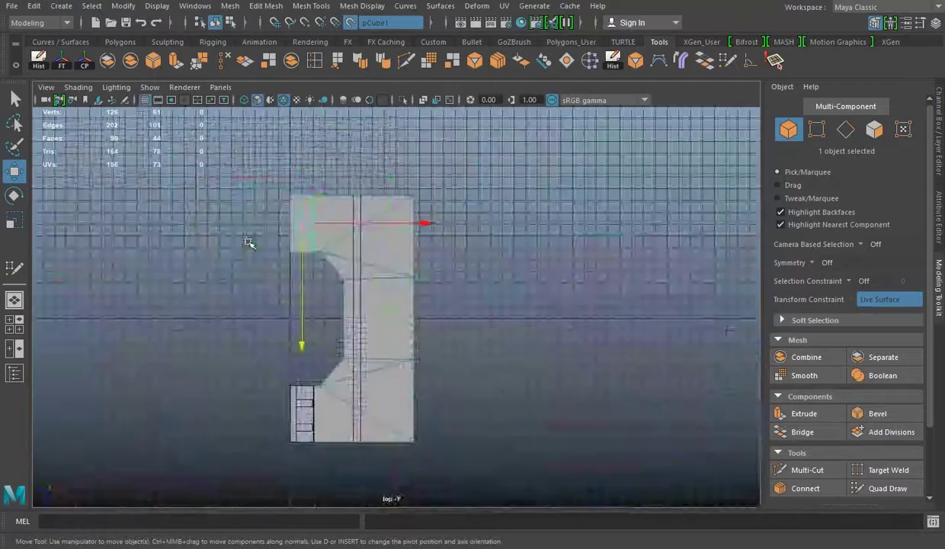
pyautogui.scroll(3, 500, 268)
pyautogui.scroll(3, 551, 368)
pyautogui.press('F10')
pyautogui.moveTo(81, 275); pyautogui.dragTo(598, 372)
pyautogui.press('space')
pyautogui.press('space')
pyautogui.press('F8')
pyautogui.keyDown('alt'); pyautogui.moveTo(354, 297); pyautogui.dragTo(58, 223); pyautogui.keyUp('alt')
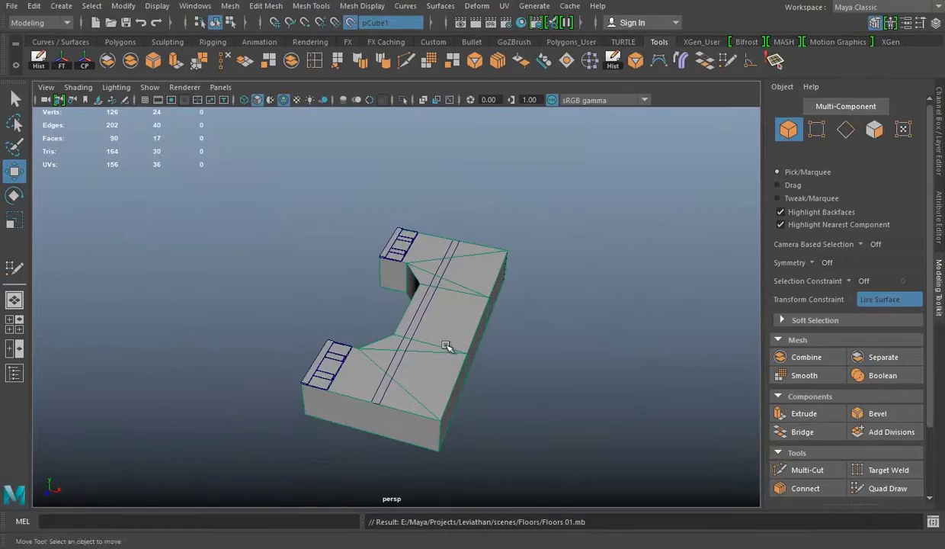
# Turn off live-surface snapping and bevel the raised strip's top edges.
pyautogui.rightClick(462, 183)
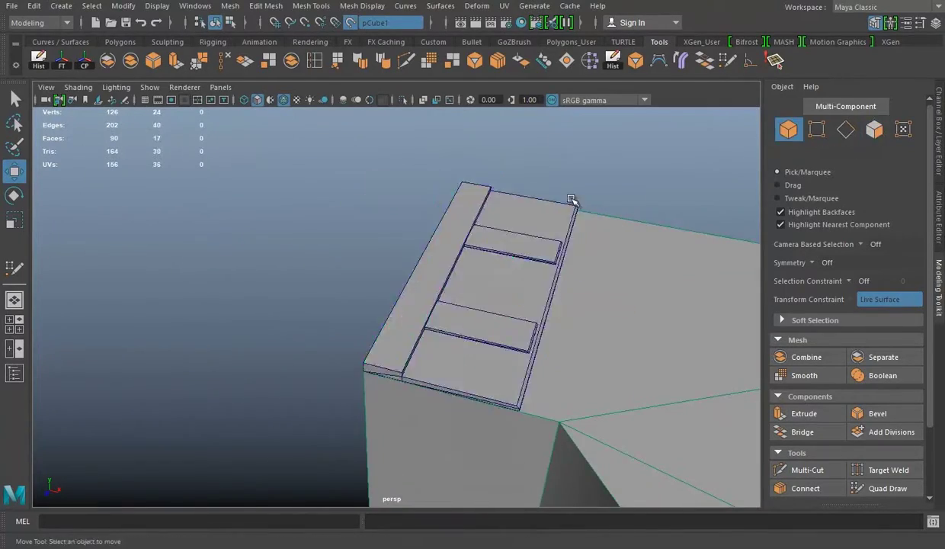
pyautogui.keyDown('alt'); pyautogui.moveTo(461, 183); pyautogui.dragTo(369, 293); pyautogui.keyUp('alt')
pyautogui.click(349, 23)
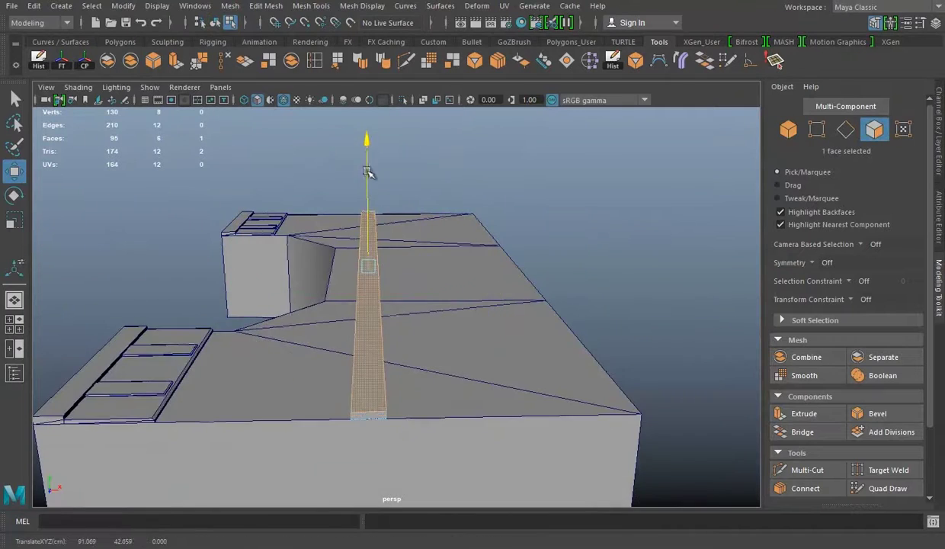
pyautogui.moveTo(367, 172)
pyautogui.keyDown('alt'); pyautogui.mouseDown()
pyautogui.moveTo(396, 258)
pyautogui.moveTo(448, 315)
pyautogui.mouseUp(); pyautogui.keyUp('alt')
pyautogui.press('w')
pyautogui.click(390, 307)
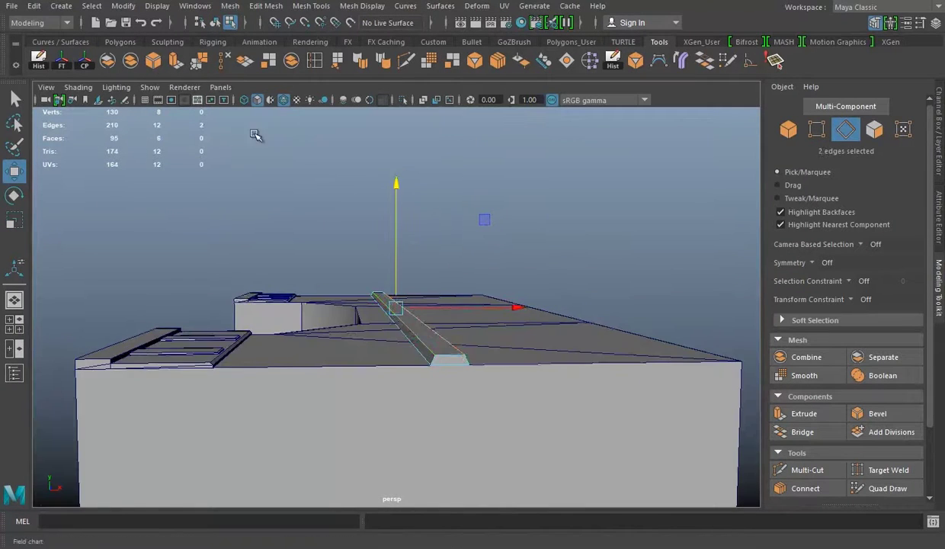
pyautogui.click(155, 62)
pyautogui.keyDown('alt'); pyautogui.moveTo(352, 354); pyautogui.dragTo(338, 332); pyautogui.keyUp('alt')
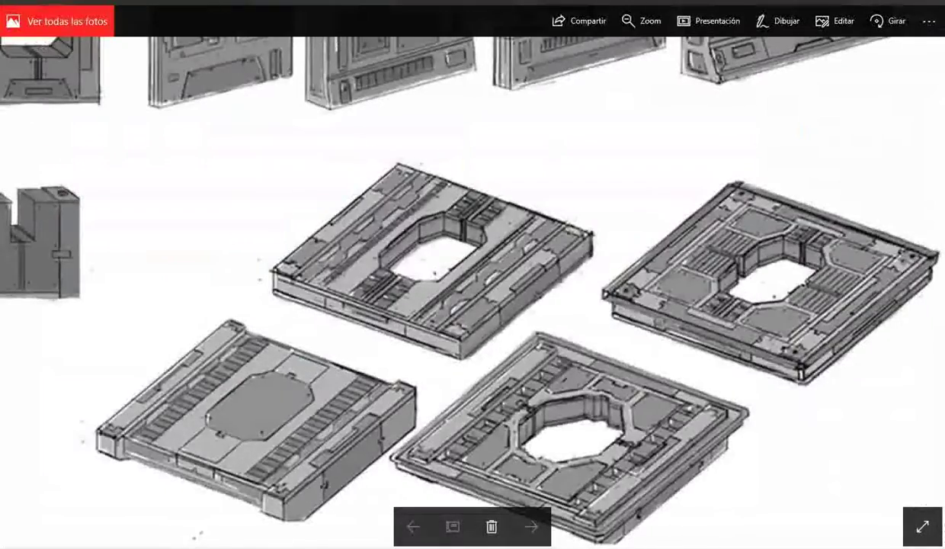
# Multi-Cut across the strip's end and isolate the strip piece.
pyautogui.hotkey('ctrl', 'shift', 'x')
pyautogui.scroll(-5, 222, 374)
pyautogui.scroll(8, 531, 393)
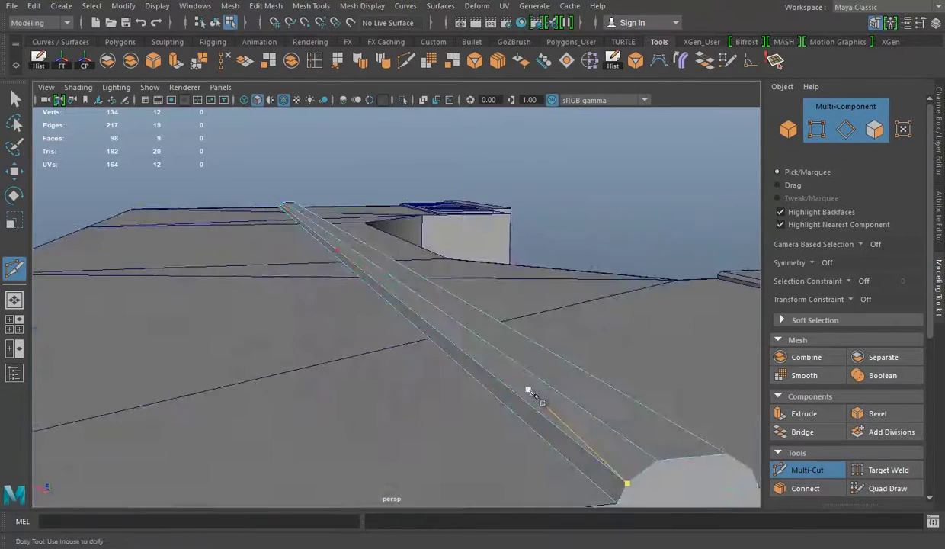
pyautogui.keyDown('alt'); pyautogui.moveTo(531, 393); pyautogui.dragTo(404, 401, button='middle'); pyautogui.keyUp('alt')
pyautogui.press('w')
pyautogui.click(305, 290)
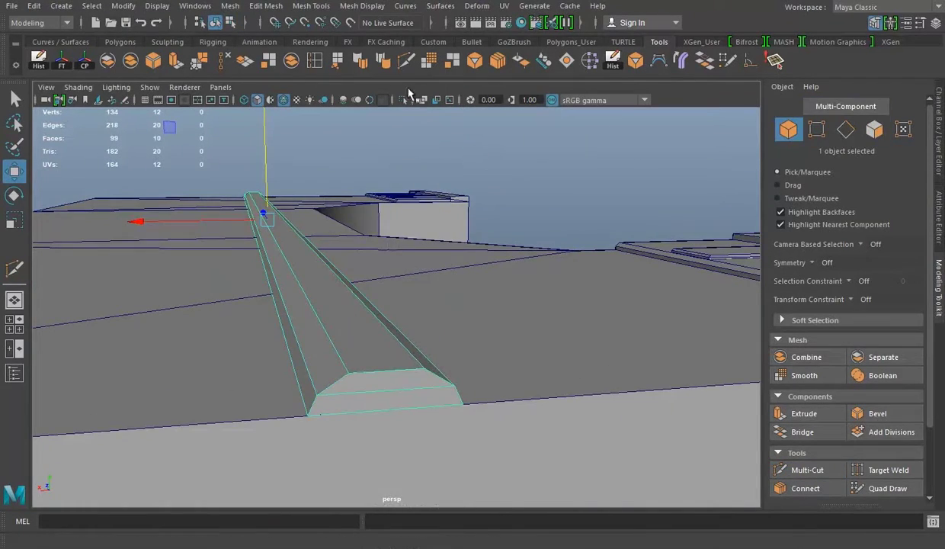
pyautogui.click(403, 100)
pyautogui.press('f')
pyautogui.keyDown('alt'); pyautogui.moveTo(374, 156); pyautogui.dragTo(268, 225); pyautogui.keyUp('alt')
# Show the full scene again and duplicate the strip to form a second parallel rail.
pyautogui.moveTo(270, 183); pyautogui.dragTo(349, 169, button='right')
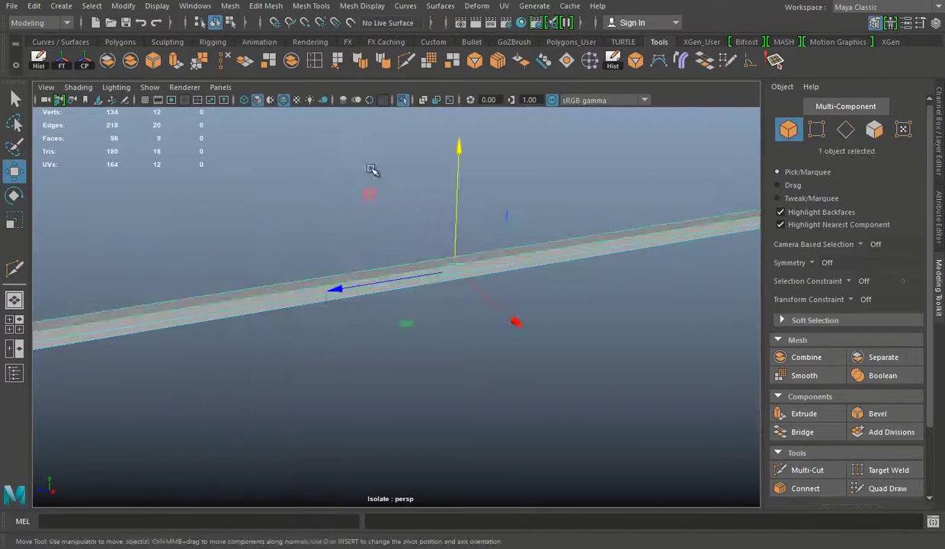
pyautogui.hotkey('ctrl', '1')
pyautogui.moveTo(374, 229)
pyautogui.keyDown('alt'); pyautogui.mouseDown()
pyautogui.moveTo(371, 319)
pyautogui.moveTo(424, 308)
pyautogui.mouseUp(); pyautogui.keyUp('alt')
pyautogui.moveTo(370, 183); pyautogui.dragTo(382, 116, button='right')
pyautogui.click(382, 303)
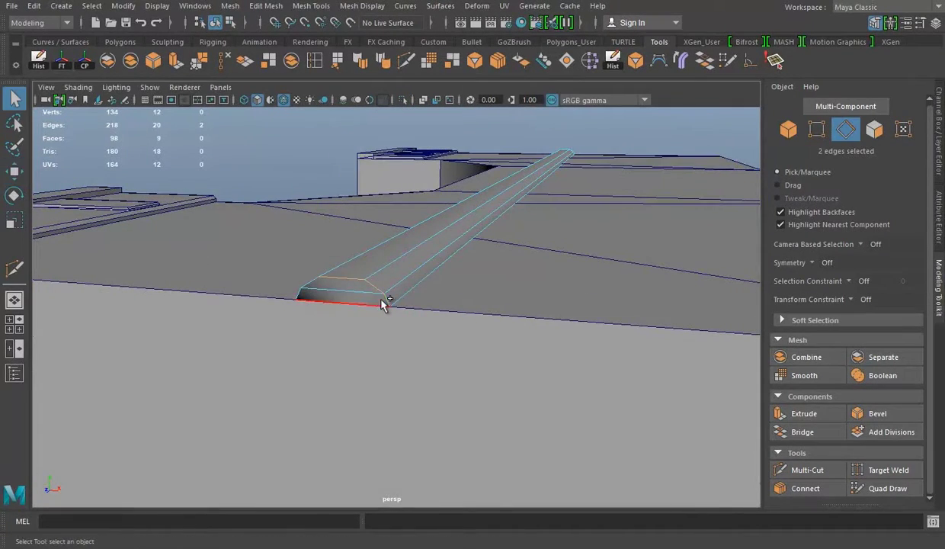
pyautogui.moveTo(370, 152)
pyautogui.keyDown('alt'); pyautogui.mouseDown()
pyautogui.moveTo(382, 262)
pyautogui.moveTo(421, 289)
pyautogui.moveTo(323, 328)
pyautogui.mouseUp(); pyautogui.keyUp('alt')
pyautogui.click(405, 60)
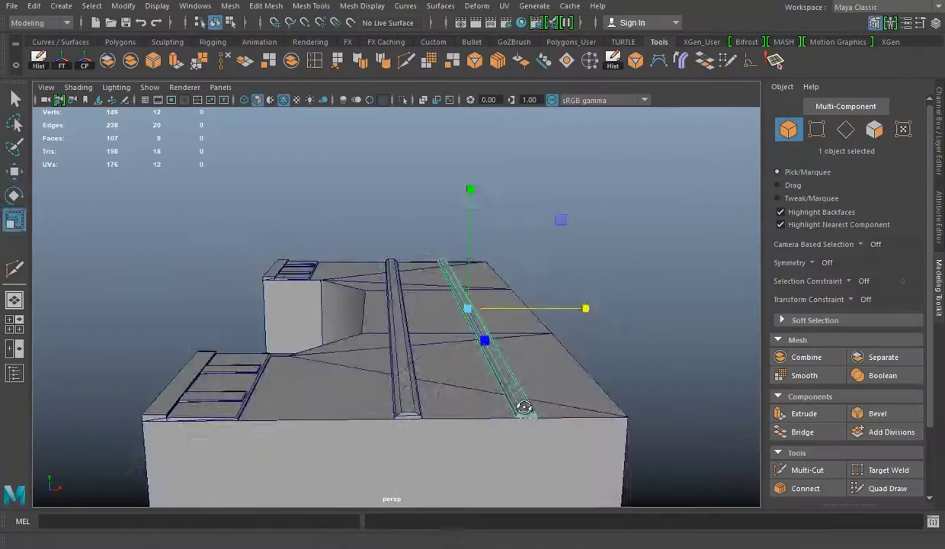
pyautogui.press('w')
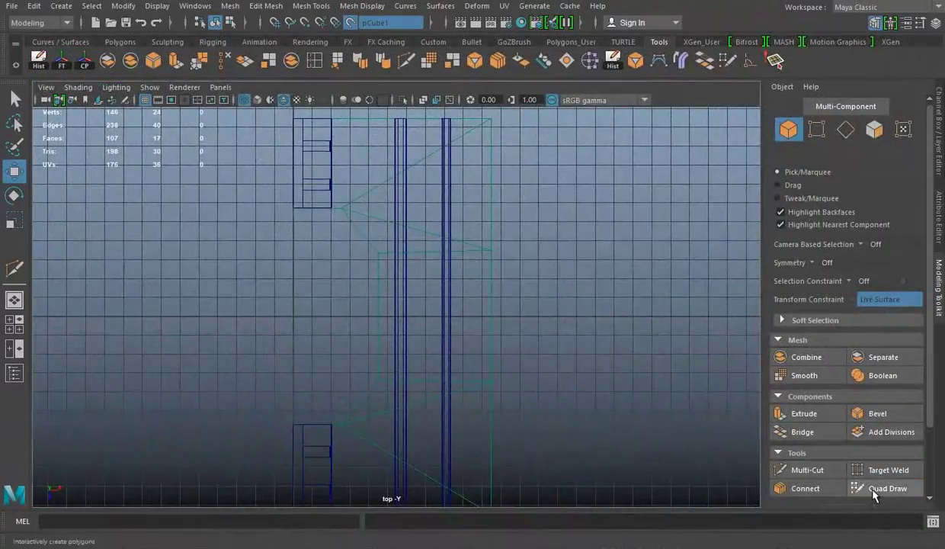
# Quad Draw a long rectangular panel on the block top beside the rails.
pyautogui.click(872, 488)
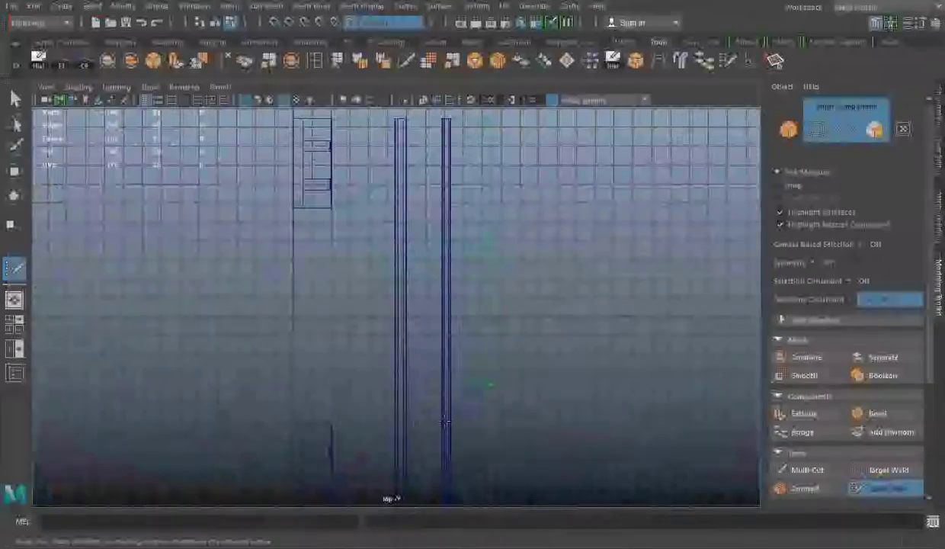
pyautogui.click(454, 387)
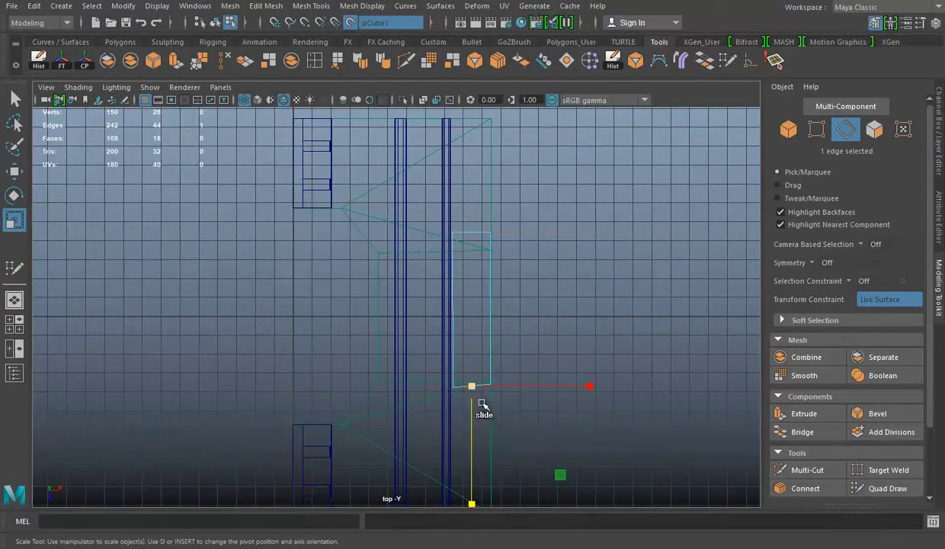
pyautogui.moveTo(537, 308)
pyautogui.keyDown('alt'); pyautogui.mouseDown()
pyautogui.moveTo(479, 277)
pyautogui.moveTo(388, 333)
pyautogui.mouseUp(); pyautogui.keyUp('alt')
pyautogui.keyDown('shift'); pyautogui.click(383, 311); pyautogui.keyUp('shift')
pyautogui.press('space')
pyautogui.press('space')
pyautogui.press('r')
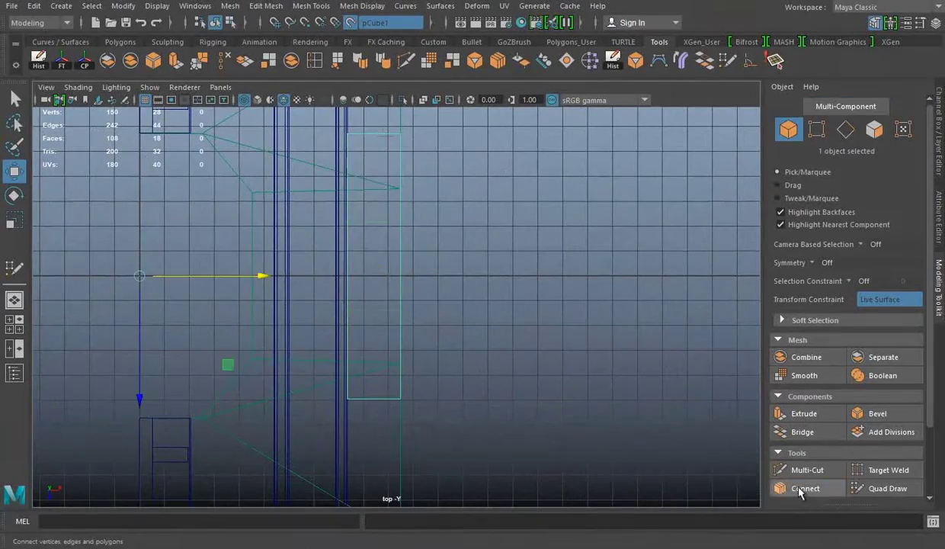
# Connect edges across the panel and extrude its bottom edge down over the side.
pyautogui.click(798, 489)
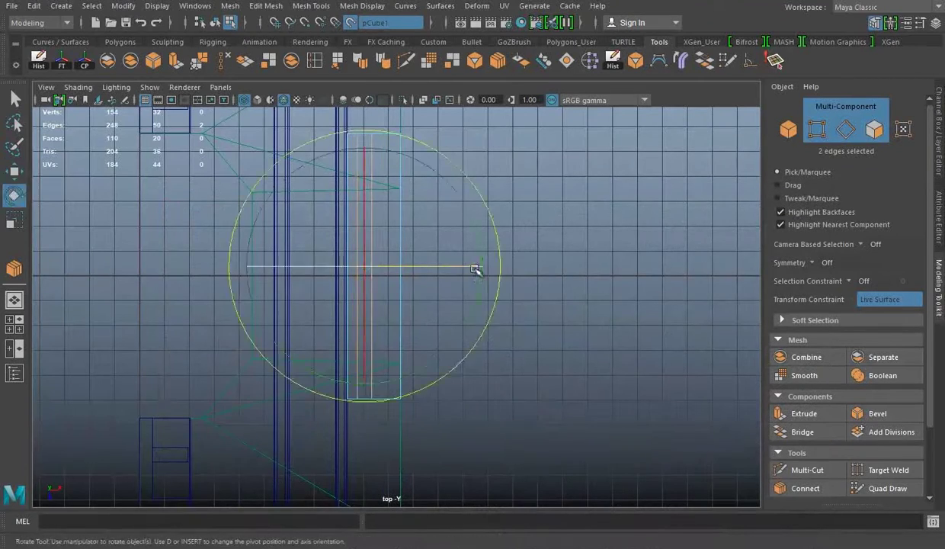
pyautogui.moveTo(468, 184); pyautogui.dragTo(460, 127, button='right')
pyautogui.click(363, 398)
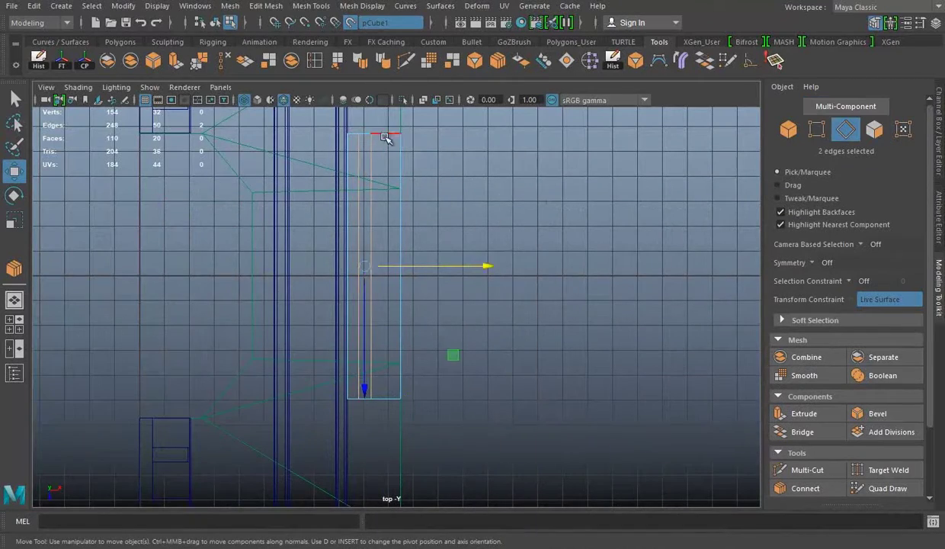
pyautogui.hotkey('ctrl', 'e')
pyautogui.moveTo(370, 427); pyautogui.dragTo(370, 485)
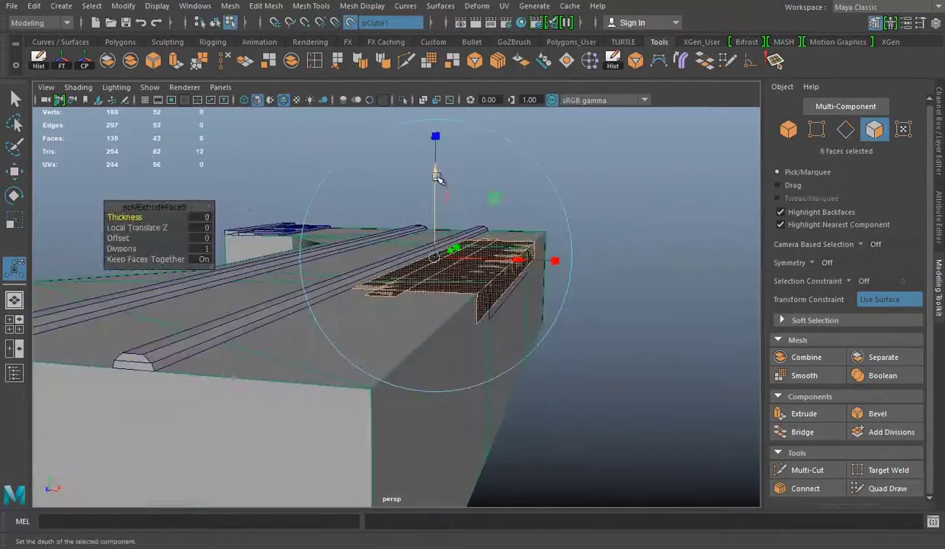
# Extrude the panel faces up by Local Translate Z 3.374, then select the isolated trim piece's faces.
pyautogui.moveTo(438, 177); pyautogui.dragTo(432, 169)
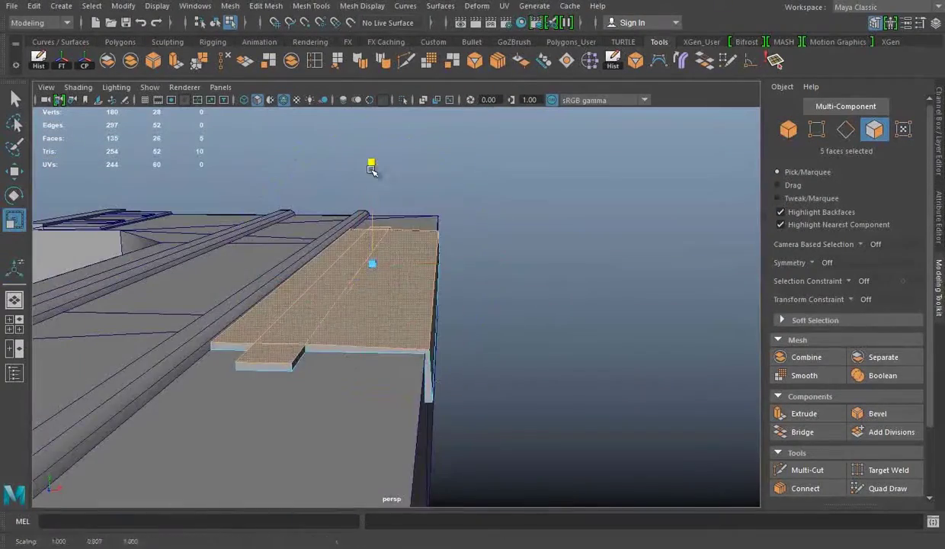
pyautogui.press('w')
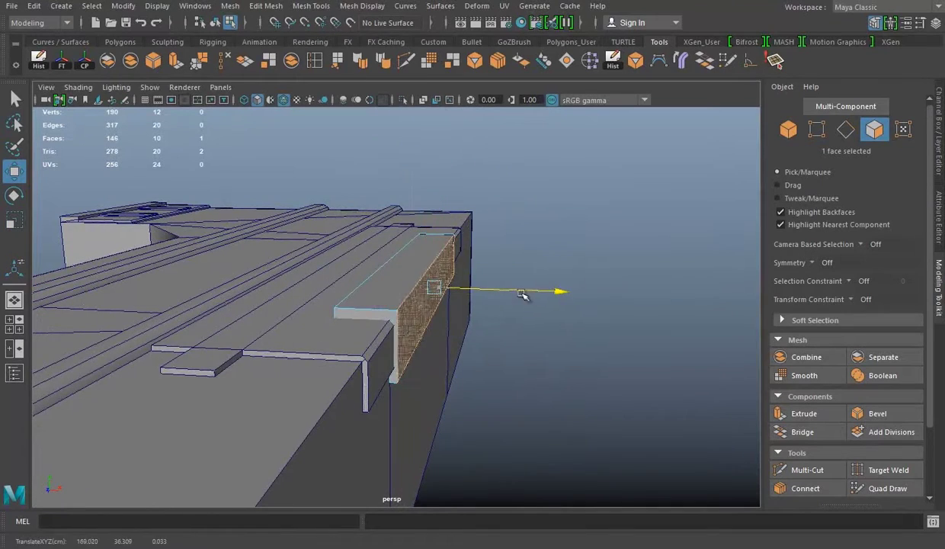
pyautogui.press('F10')
pyautogui.click(426, 274)
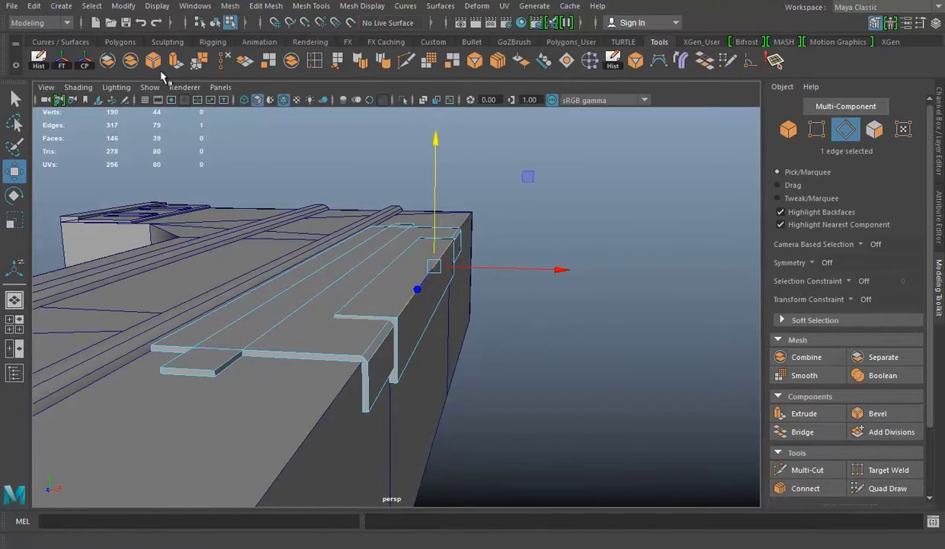
pyautogui.rightClick(497, 184)
pyautogui.click(497, 220)
pyautogui.keyDown('alt'); pyautogui.moveTo(477, 285); pyautogui.dragTo(376, 315); pyautogui.keyUp('alt')
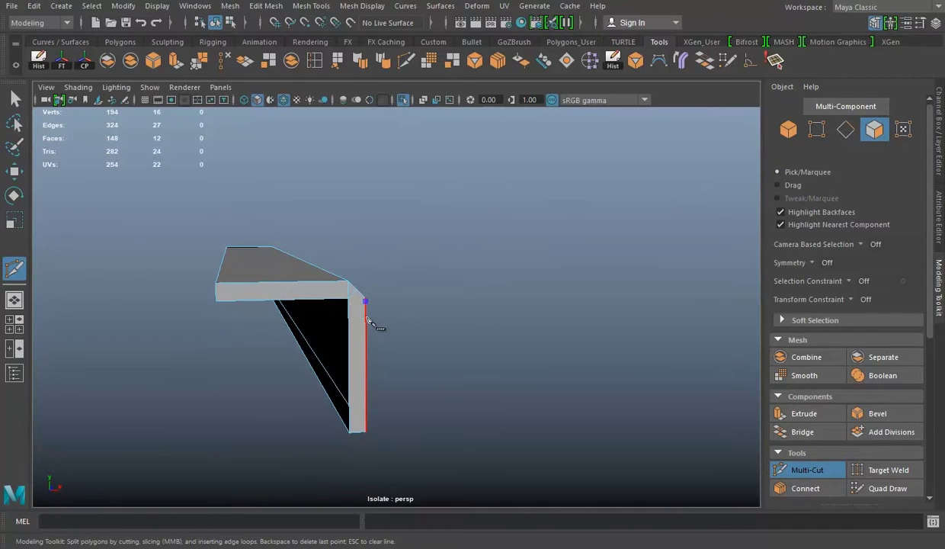
# Multi-Cut an extra edge along the isolated L-shaped strip, inspecting its corner from above.
pyautogui.keyDown('alt'); pyautogui.moveTo(351, 301); pyautogui.dragTo(352, 308); pyautogui.keyUp('alt')
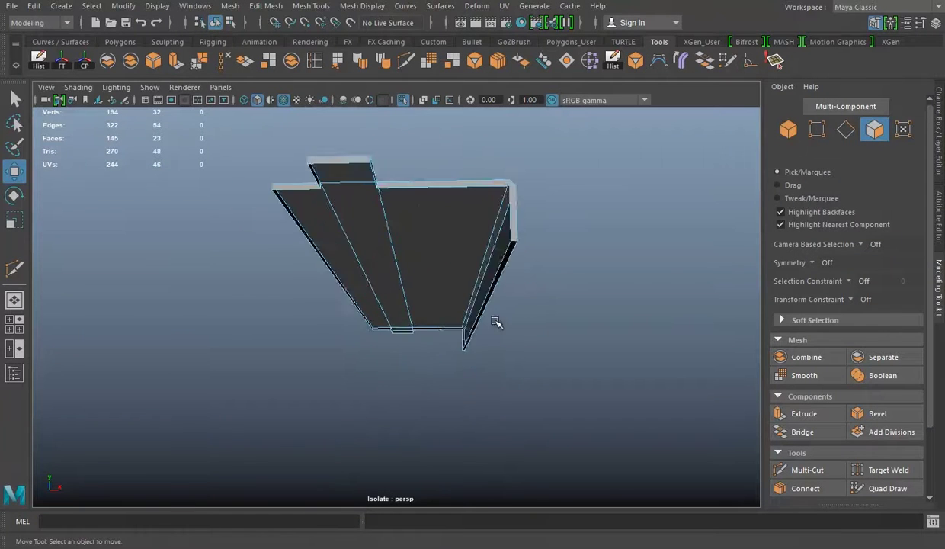
pyautogui.hotkey('ctrl', 'shift', 'x')
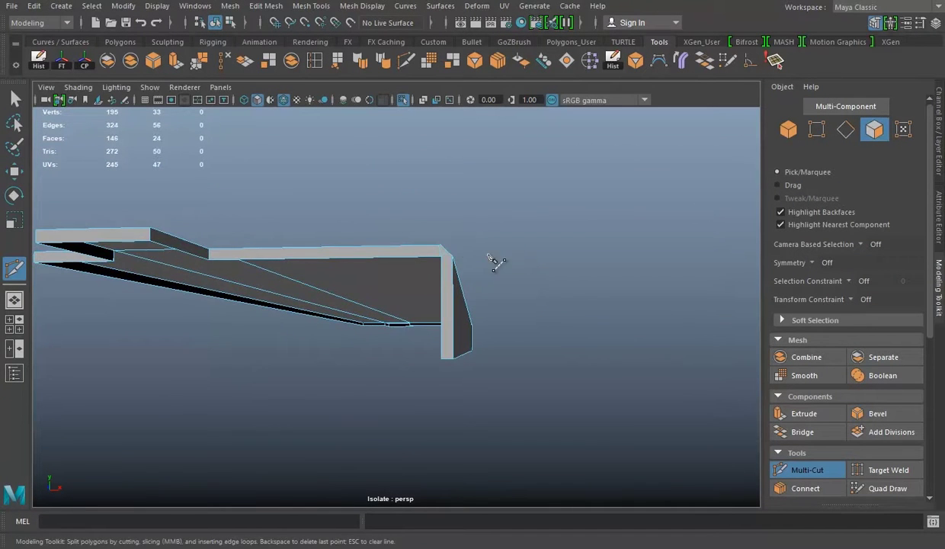
pyautogui.scroll(5, 503, 275)
pyautogui.keyDown('alt'); pyautogui.moveTo(492, 277); pyautogui.dragTo(565, 364); pyautogui.keyUp('alt')
pyautogui.keyDown('alt'); pyautogui.moveTo(532, 314); pyautogui.dragTo(226, 324); pyautogui.keyUp('alt')
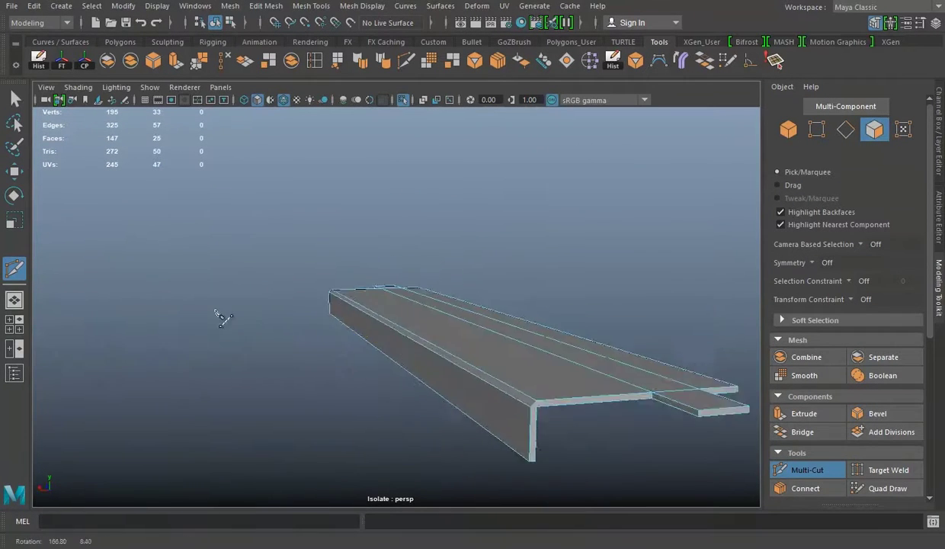
pyautogui.keyDown('alt'); pyautogui.moveTo(226, 323); pyautogui.dragTo(283, 299, button='right'); pyautogui.keyUp('alt')
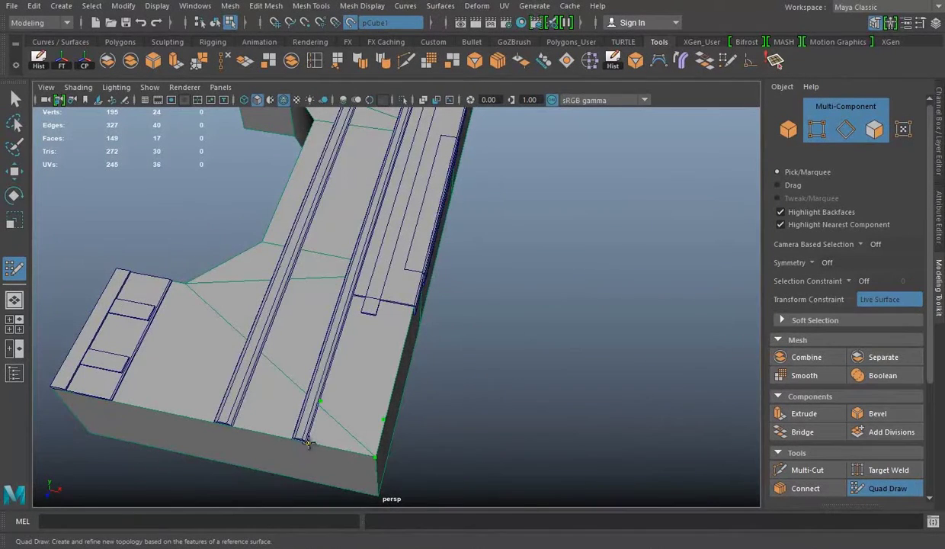
# Quad Draw the corner face and scale its selected edge.
pyautogui.keyDown('shift'); pyautogui.click(403, 431); pyautogui.keyUp('shift')
pyautogui.press('w')
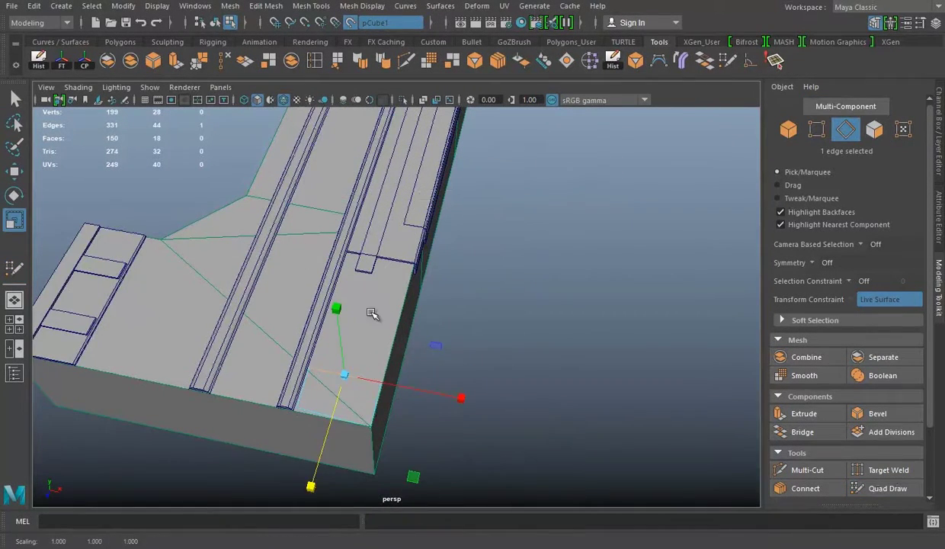
pyautogui.press('f')
pyautogui.press('e')
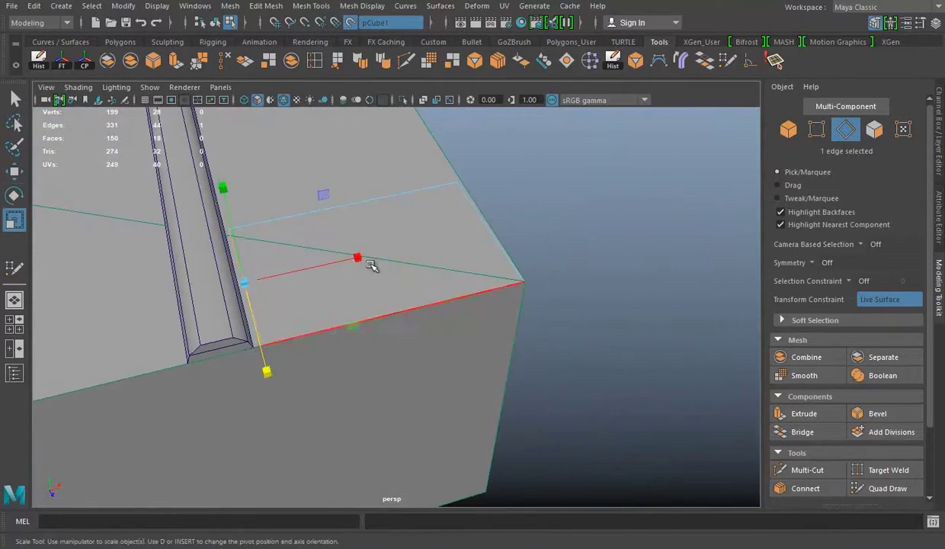
pyautogui.press('w')
pyautogui.press('F8')
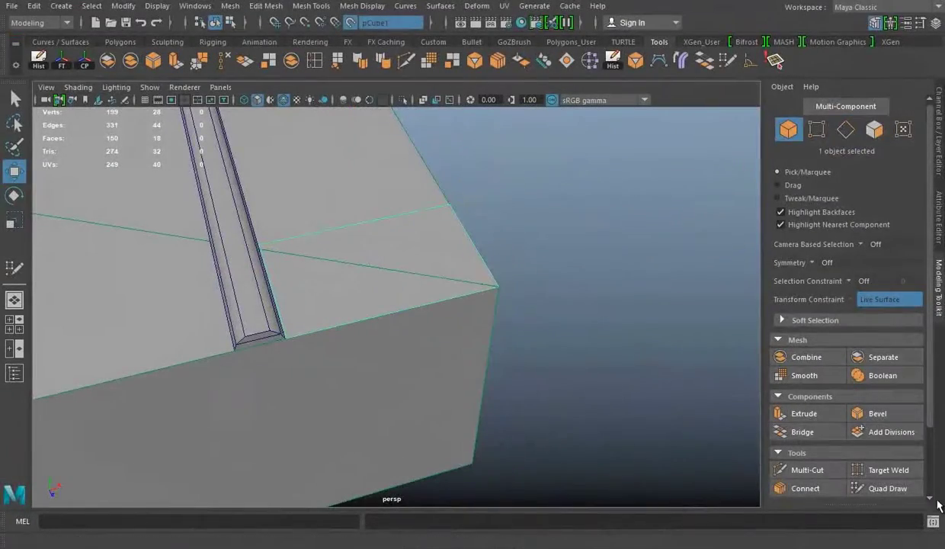
pyautogui.press('w')
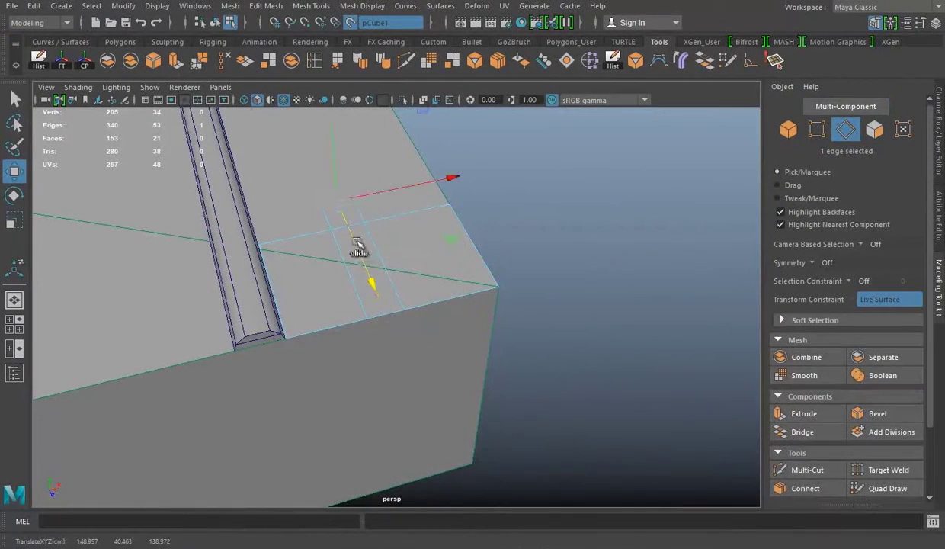
# Slide and cut new edges to the corner, then select the corner plate's four faces.
pyautogui.moveTo(357, 243); pyautogui.dragTo(376, 220, button='right')
pyautogui.keyDown('shift'); pyautogui.moveTo(334, 136); pyautogui.dragTo(299, 347, button='right'); pyautogui.keyUp('shift')
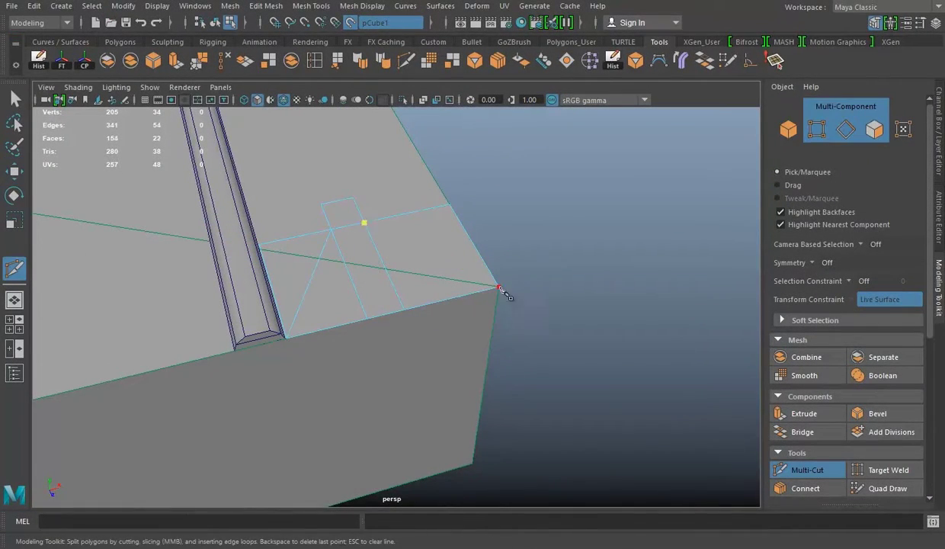
pyautogui.moveTo(544, 186); pyautogui.dragTo(544, 146, button='right')
pyautogui.click(361, 280)
pyautogui.press('F8')
pyautogui.moveTo(468, 195)
pyautogui.keyDown('alt'); pyautogui.mouseDown()
pyautogui.moveTo(359, 153)
pyautogui.moveTo(460, 239)
pyautogui.mouseUp(); pyautogui.keyUp('alt')
pyautogui.press('F11')
pyautogui.moveTo(536, 184); pyautogui.dragTo(681, 127, button='right')
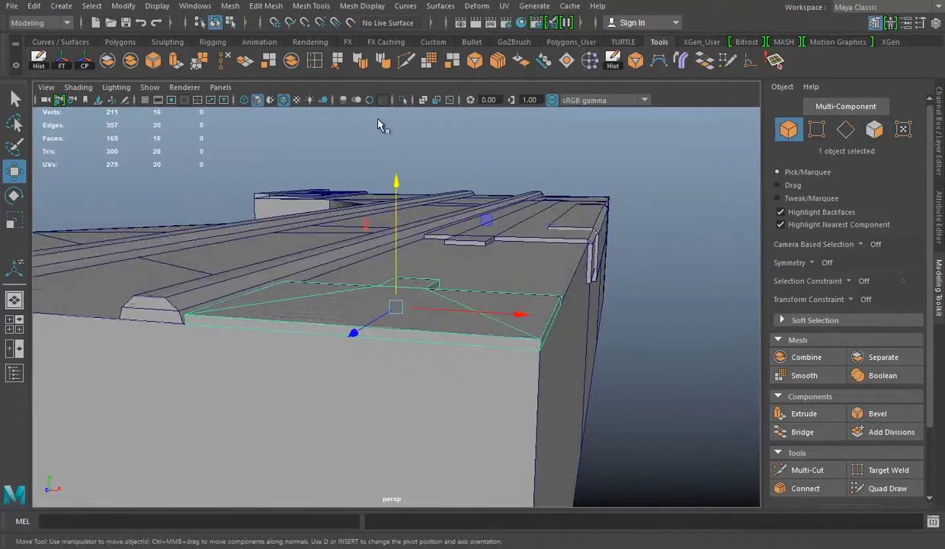
pyautogui.hotkey('ctrl', '1')
# In the top view, flip the plate copy to the opposite end with a negative Scale Z.
pyautogui.press('f')
pyautogui.hotkey('ctrl', '1')
pyautogui.press('F8')
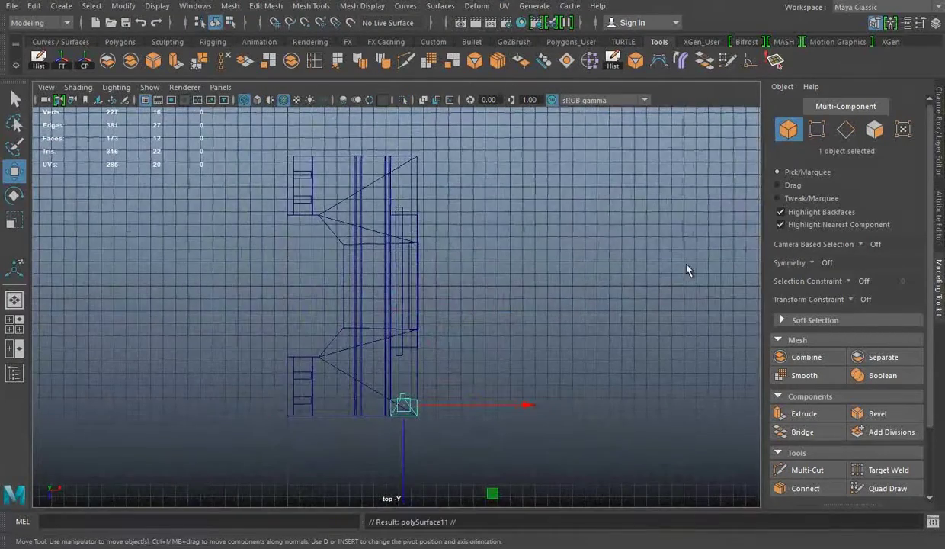
pyautogui.hotkey('ctrl', 'a')
pyautogui.click(911, 195)
pyautogui.hotkey('ctrl', 'a')
pyautogui.scroll(3, 486, 492)
pyautogui.scroll(2, 468, 358)
pyautogui.scroll(2, 431, 420)
pyautogui.scroll(4, 433, 345)
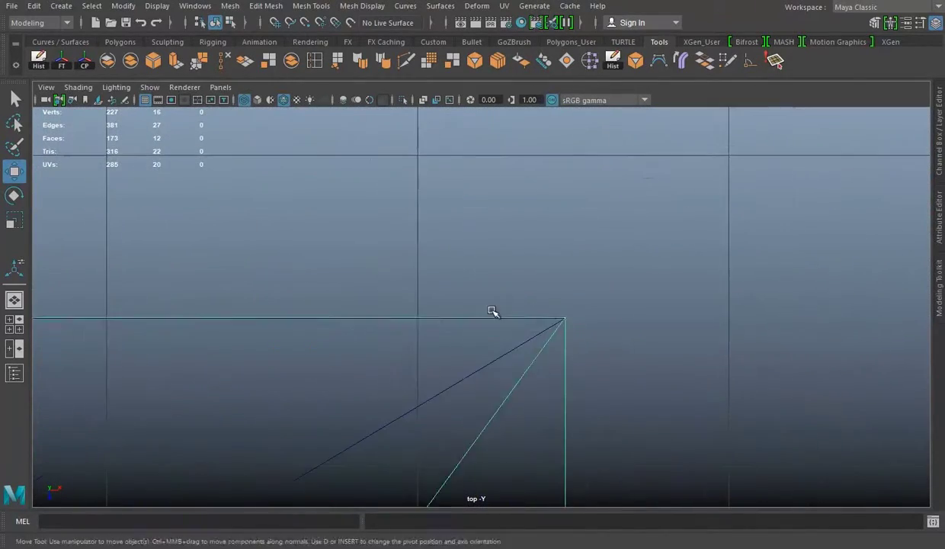
# Orbit the whole model in perspective, then bring up the floor-panel reference sketch.
pyautogui.press('space')
pyautogui.press('space')
pyautogui.moveTo(491, 256)
pyautogui.keyDown('alt'); pyautogui.mouseDown()
pyautogui.moveTo(549, 268)
pyautogui.moveTo(508, 297)
pyautogui.mouseUp(); pyautogui.keyUp('alt')
pyautogui.hotkey('alt', 'Tab')
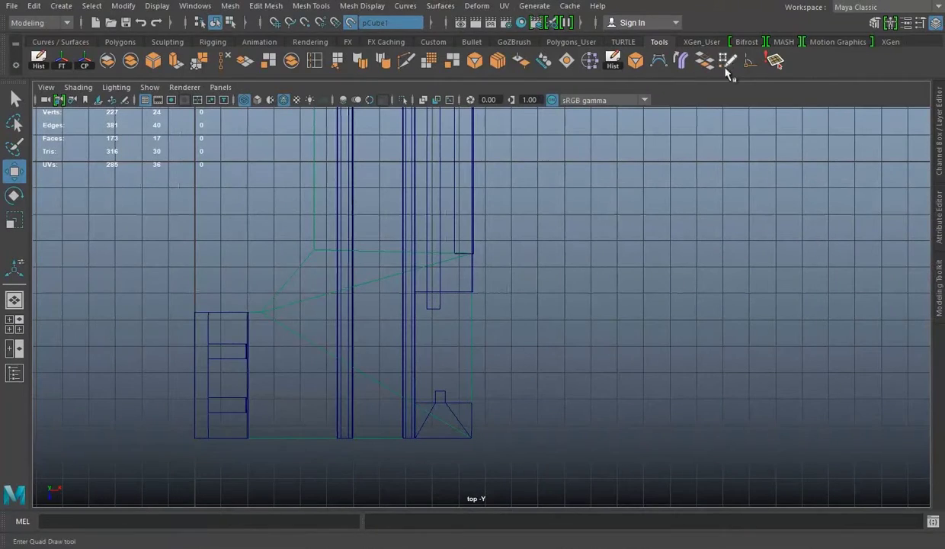
# Back in Maya's top view, draw a small angled quad and adjust its selected edge.
pyautogui.click(727, 65)
pyautogui.press('w')
pyautogui.press('e')
pyautogui.press('r')
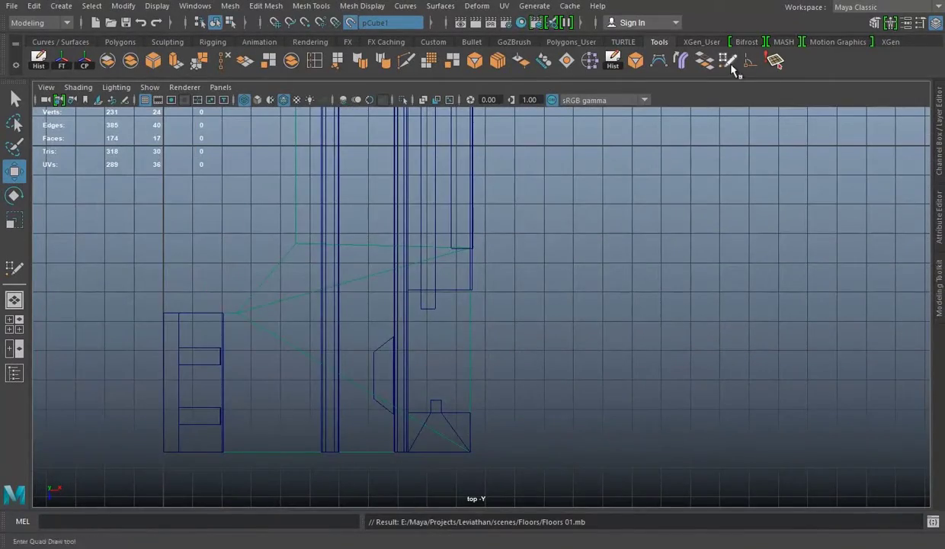
# Quad Draw a new quad beside the central rail in the top view.
pyautogui.click(732, 66)
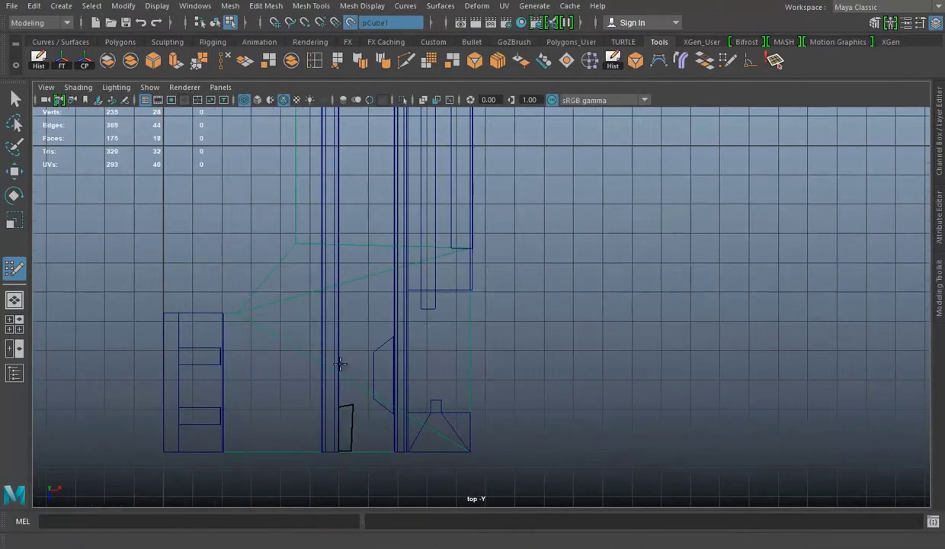
pyautogui.moveTo(340, 364)
pyautogui.keyDown('alt'); pyautogui.mouseDown(button='middle')
pyautogui.moveTo(333, 381)
pyautogui.moveTo(324, 378)
pyautogui.mouseUp(button='middle'); pyautogui.keyUp('alt')
pyautogui.moveTo(325, 377)
pyautogui.keyDown('alt'); pyautogui.mouseDown(button='right')
pyautogui.moveTo(422, 352)
pyautogui.moveTo(359, 352)
pyautogui.mouseUp(button='right'); pyautogui.keyUp('alt')
pyautogui.click(359, 352)
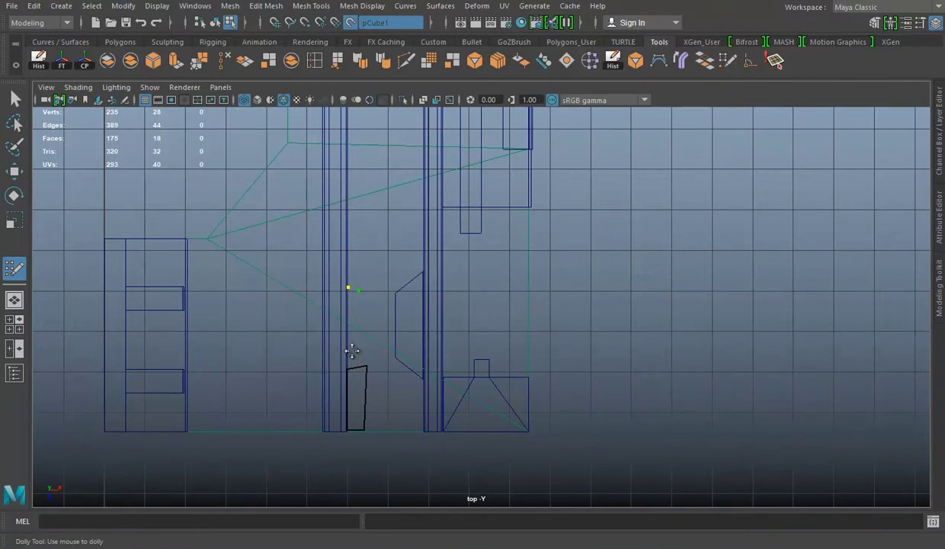
pyautogui.keyDown('alt'); pyautogui.moveTo(348, 287); pyautogui.dragTo(401, 302, button='middle'); pyautogui.keyUp('alt')
pyautogui.keyDown('shift'); pyautogui.click(401, 303); pyautogui.keyUp('shift')
pyautogui.keyDown('alt'); pyautogui.moveTo(401, 302); pyautogui.dragTo(417, 321, button='right'); pyautogui.keyUp('alt')
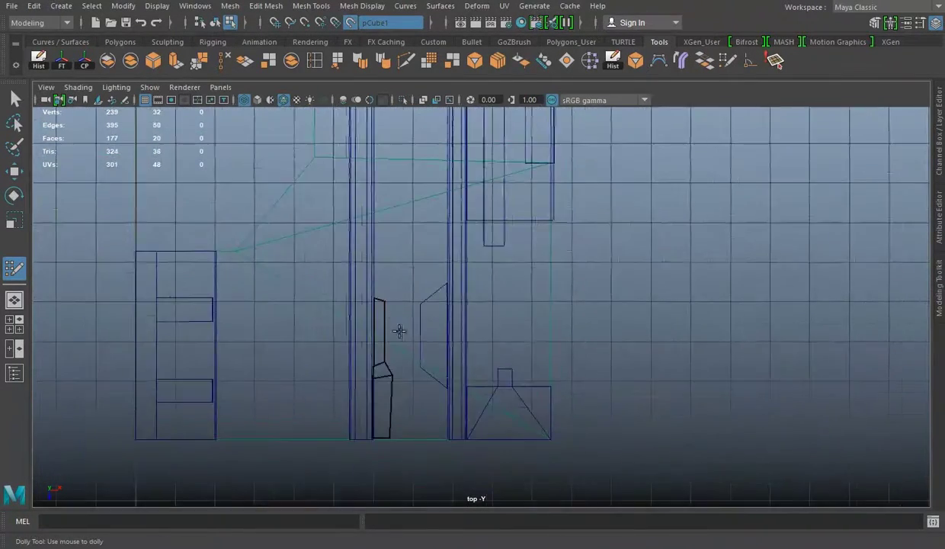
pyautogui.keyDown('alt'); pyautogui.moveTo(388, 307); pyautogui.dragTo(397, 324, button='middle'); pyautogui.keyUp('alt')
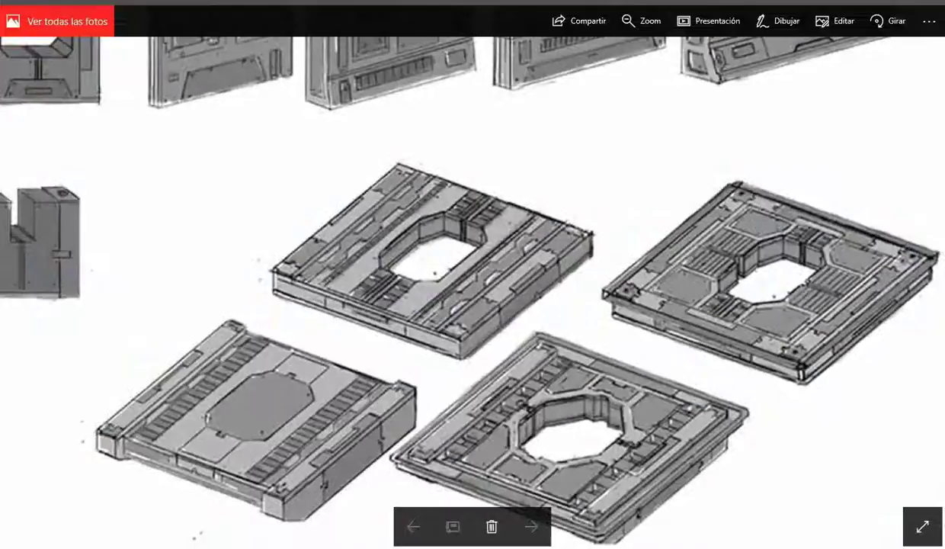
# Move the selected panel vertices left to begin the slanted flare.
pyautogui.press('w')
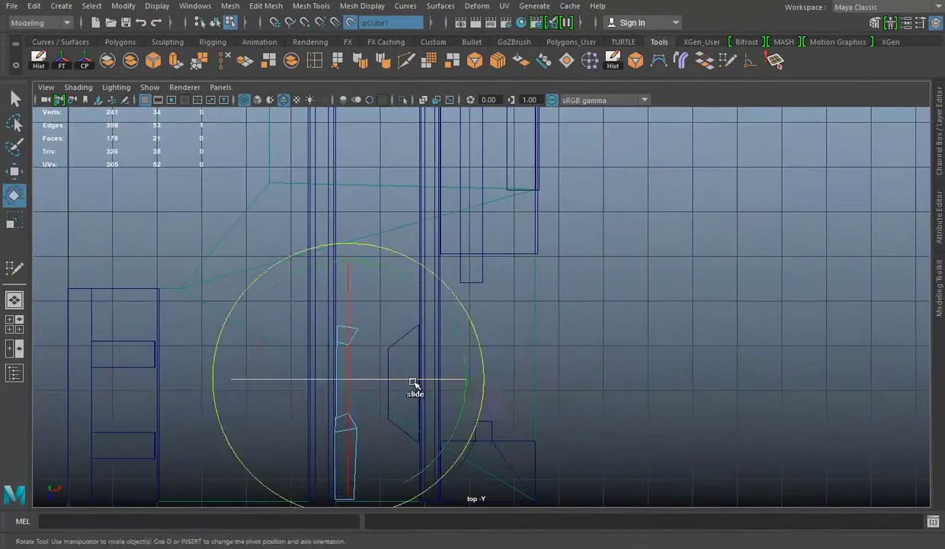
pyautogui.press('e')
pyautogui.press('r')
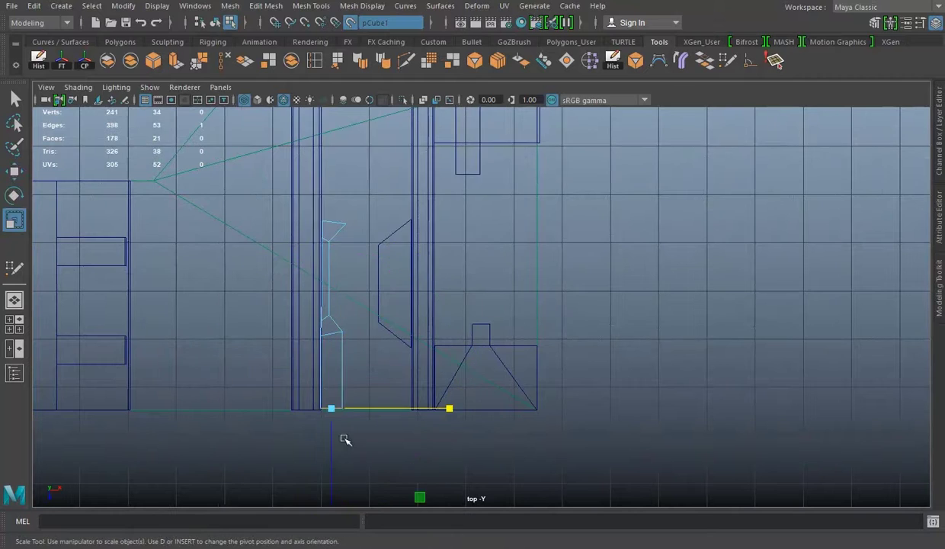
pyautogui.scroll(2, 343, 255)
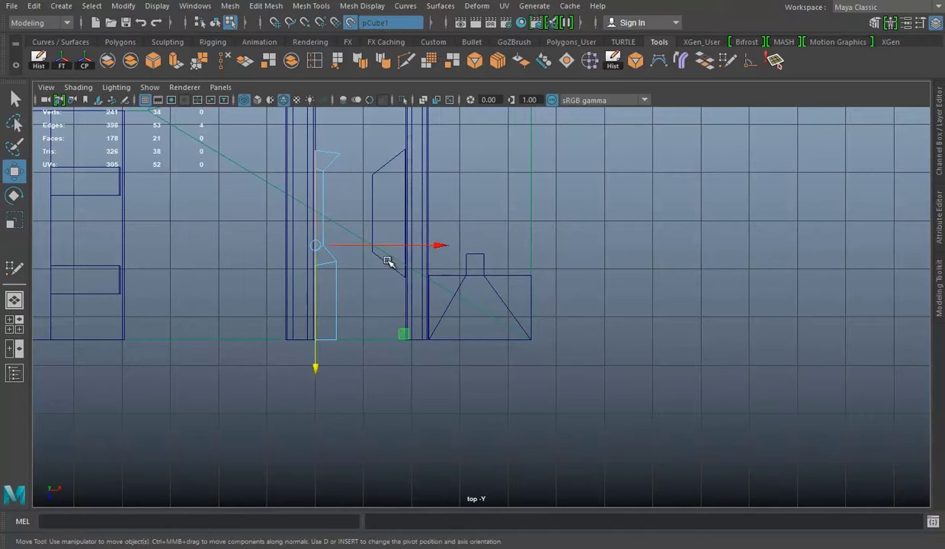
pyautogui.keyDown('alt'); pyautogui.moveTo(333, 203); pyautogui.dragTo(331, 227, button='middle'); pyautogui.keyUp('alt')
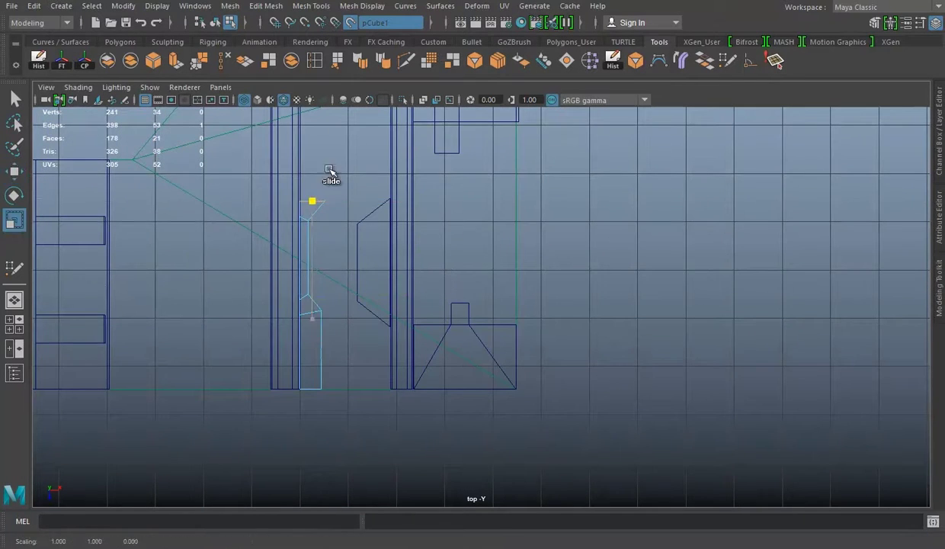
pyautogui.moveTo(446, 265); pyautogui.dragTo(431, 267)
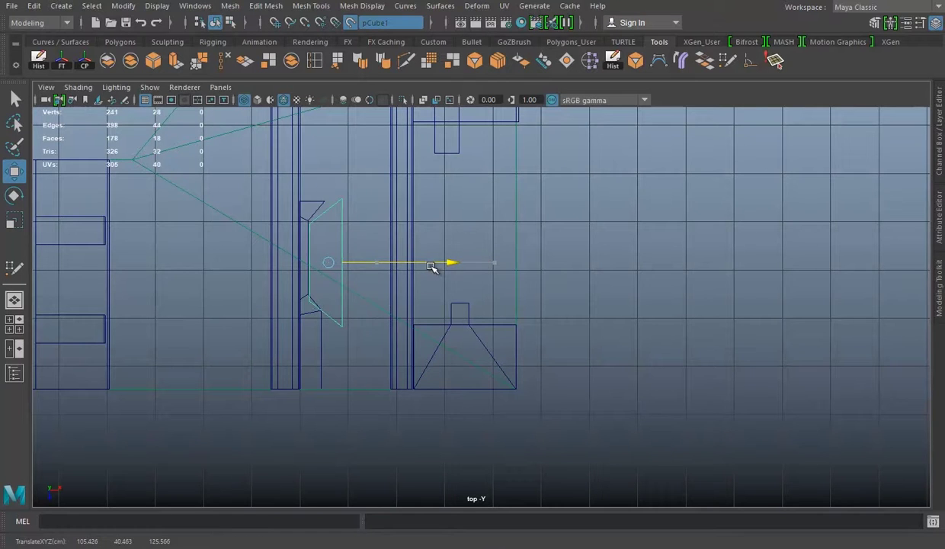
pyautogui.scroll(2, 444, 236)
# Scale the bottom vertices and shift the lower ones right into a stepped, notched profile.
pyautogui.moveTo(591, 186); pyautogui.dragTo(528, 186, button='right')
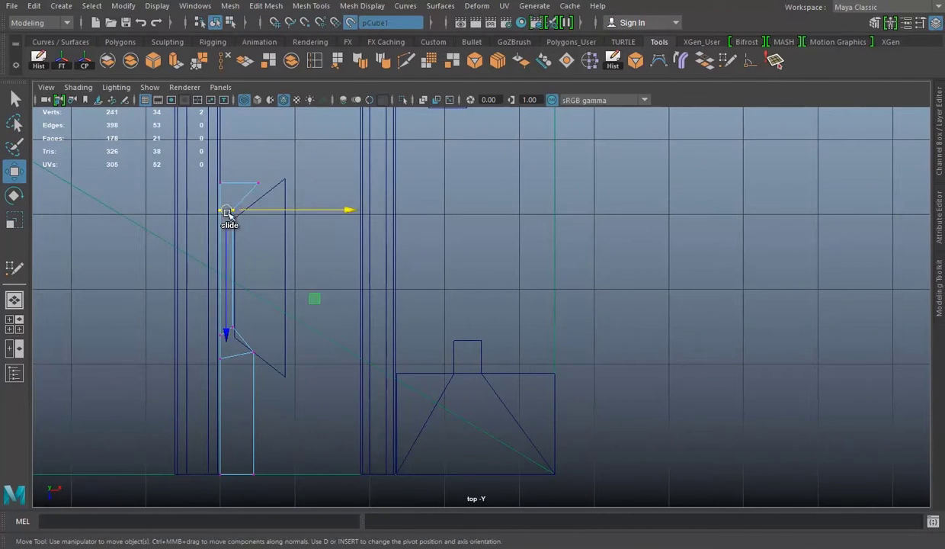
pyautogui.keyDown('shift'); pyautogui.click(232, 330); pyautogui.keyUp('shift')
pyautogui.press('e')
pyautogui.press('r')
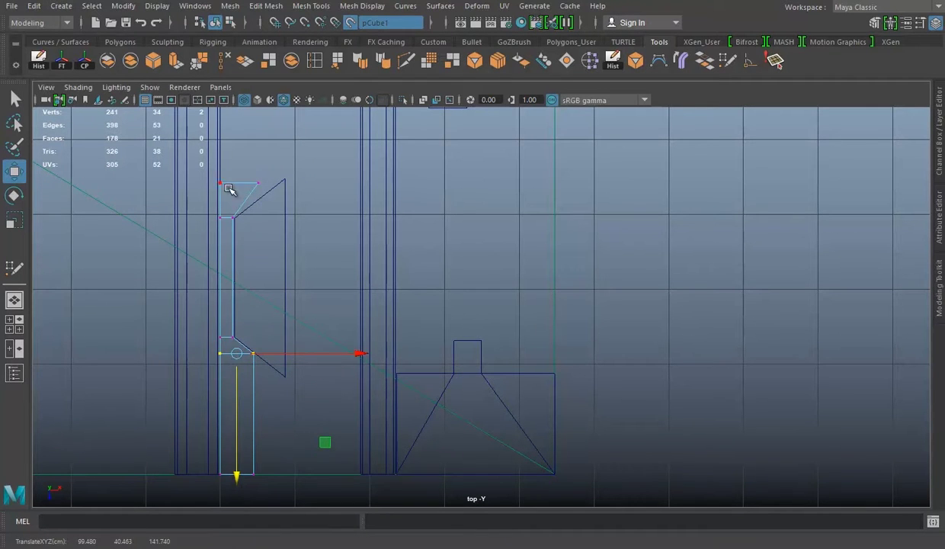
pyautogui.scroll(-2, 259, 228)
pyautogui.moveTo(437, 174); pyautogui.dragTo(314, 432)
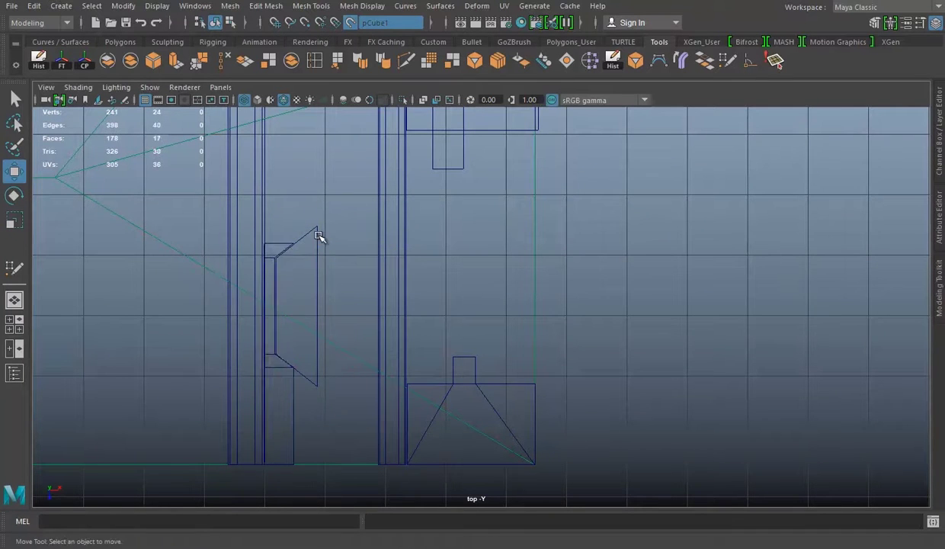
pyautogui.scroll(-1, 309, 248)
pyautogui.moveTo(369, 306); pyautogui.dragTo(418, 299)
pyautogui.scroll(-2, 425, 300)
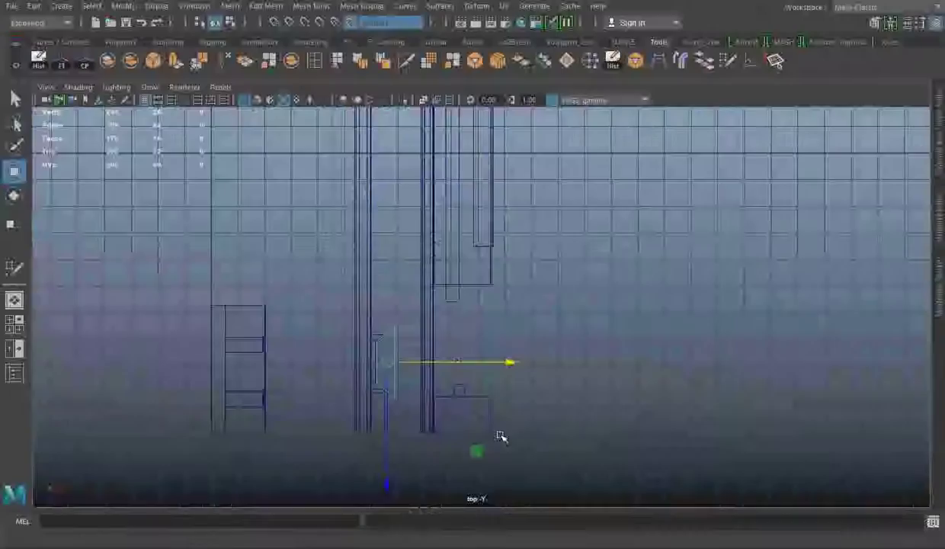
# Turn off Make Live and snap the pivot to the panel's lower-left corner vertex.
pyautogui.scroll(3, 608, 322)
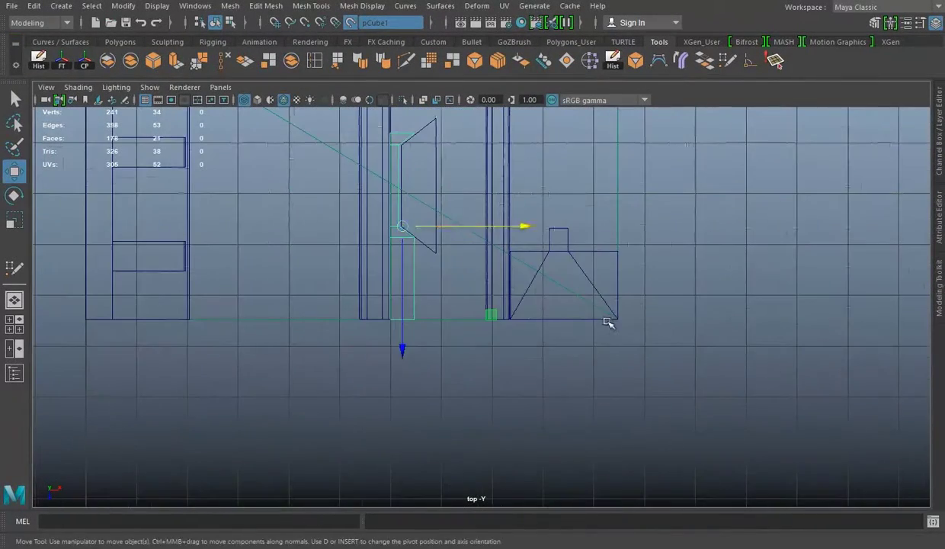
pyautogui.click(350, 22)
pyautogui.moveTo(418, 353); pyautogui.dragTo(395, 326)
pyautogui.scroll(5, 478, 308)
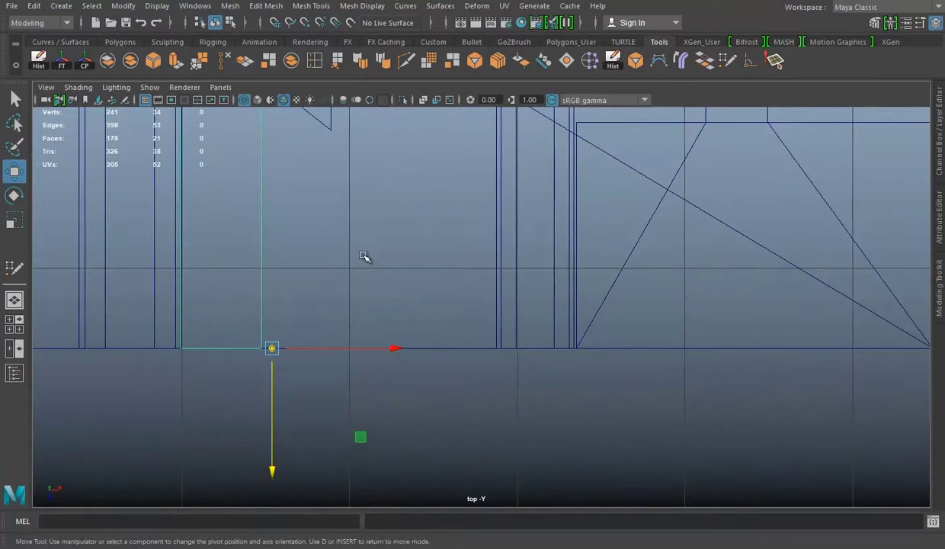
pyautogui.click(179, 360)
# Select the central edge loop of the tile.
pyautogui.scroll(-3, 335, 234)
pyautogui.scroll(-2, 350, 440)
pyautogui.scroll(-2, 286, 143)
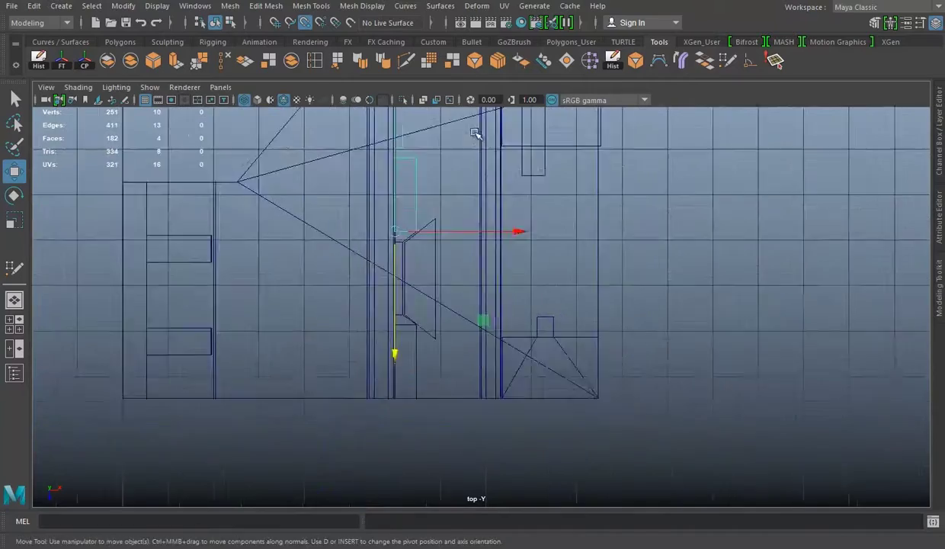
pyautogui.scroll(-2, 481, 229)
pyautogui.scroll(2, 419, 206)
pyautogui.scroll(2, 412, 236)
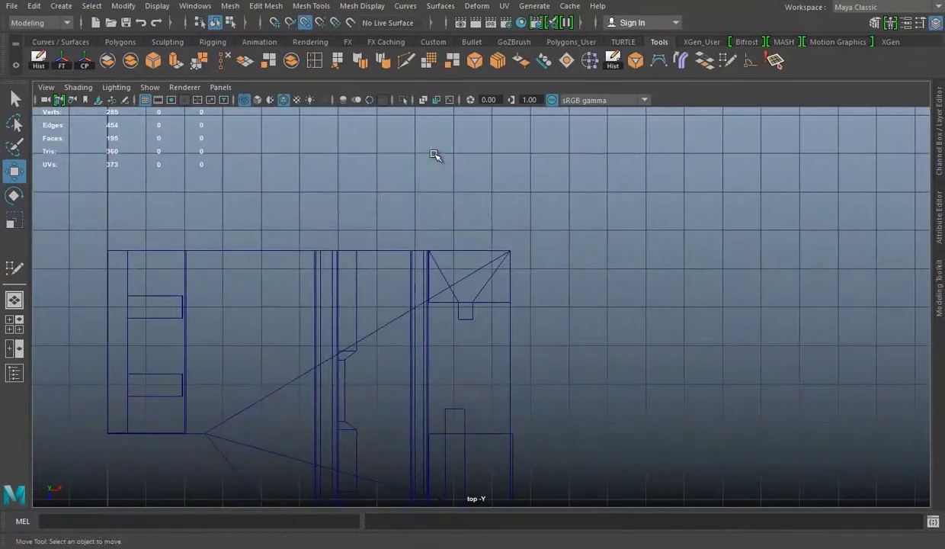
pyautogui.scroll(-4, 416, 289)
pyautogui.scroll(-2, 427, 228)
pyautogui.moveTo(433, 187); pyautogui.dragTo(432, 485)
# Frame the selected edge loop and merge the mesh's overlapping vertices.
pyautogui.press('f')
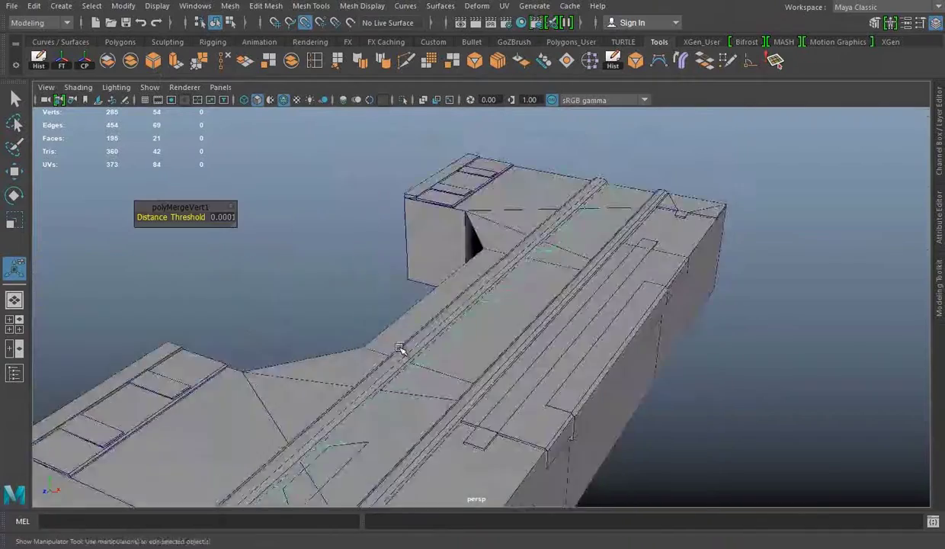
pyautogui.press('space')
pyautogui.press('space')
pyautogui.scroll(3, 638, 331)
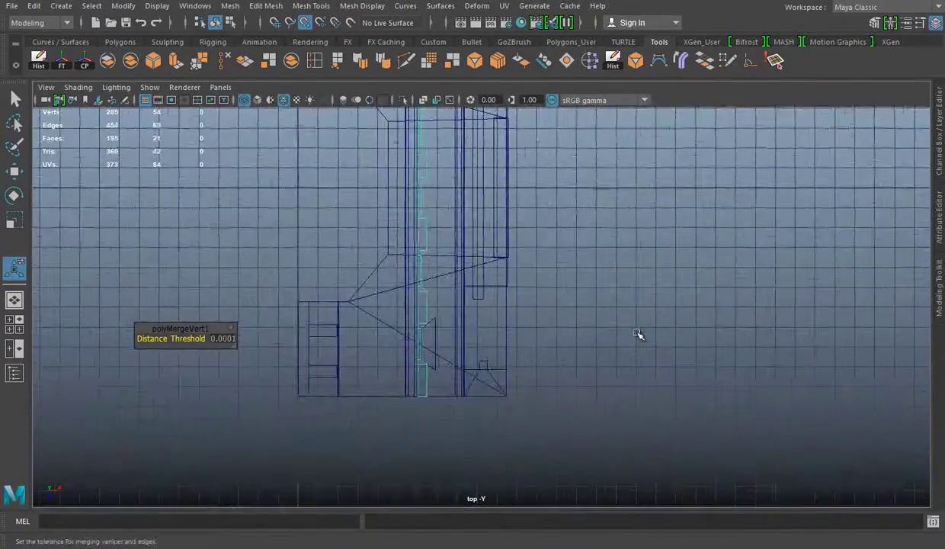
pyautogui.scroll(2, 363, 313)
# Select several faces along the central strip, moving one along the strip.
pyautogui.click(396, 366)
pyautogui.press('w')
pyautogui.moveTo(464, 327); pyautogui.dragTo(414, 282, button='middle')
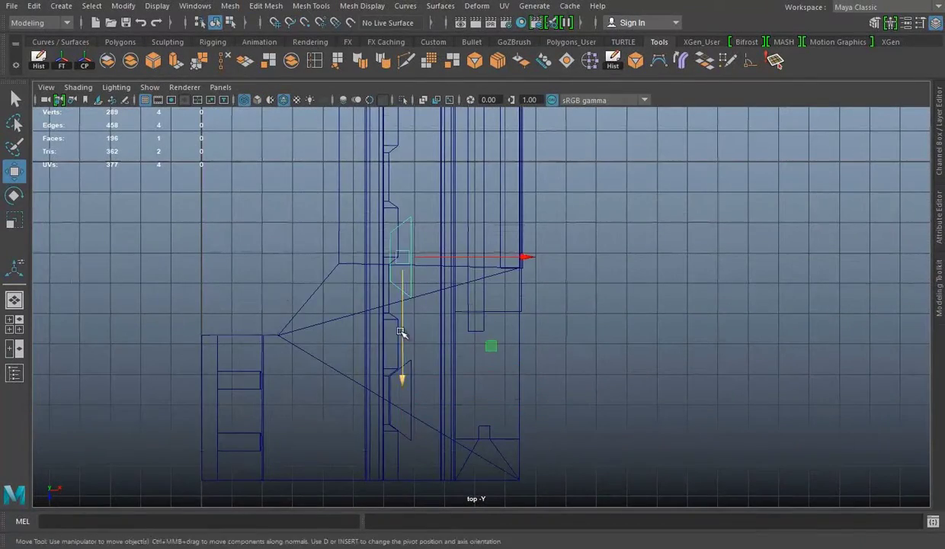
pyautogui.scroll(-3, 408, 364)
pyautogui.scroll(-3, 473, 310)
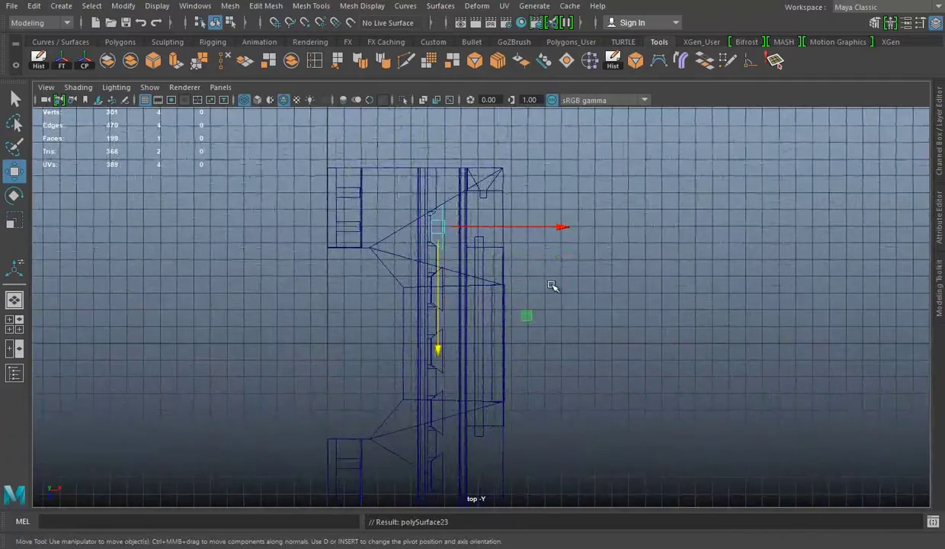
pyautogui.press('q')
pyautogui.keyDown('shift'); pyautogui.click(439, 271); pyautogui.keyUp('shift')
pyautogui.keyDown('shift'); pyautogui.click(436, 329); pyautogui.keyUp('shift')
pyautogui.press('w')
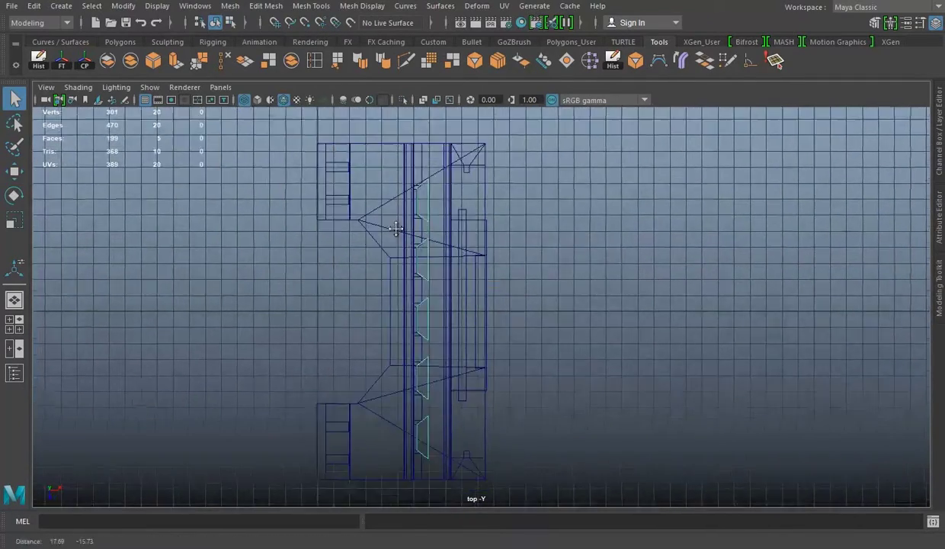
pyautogui.scroll(5, 323, 258)
# Extrude the selected strip faces with Ctrl+E and pull them upward.
pyautogui.press('space')
pyautogui.press('space')
pyautogui.keyDown('alt'); pyautogui.moveTo(623, 266); pyautogui.dragTo(623, 290); pyautogui.keyUp('alt')
pyautogui.hotkey('alt', 'Tab')
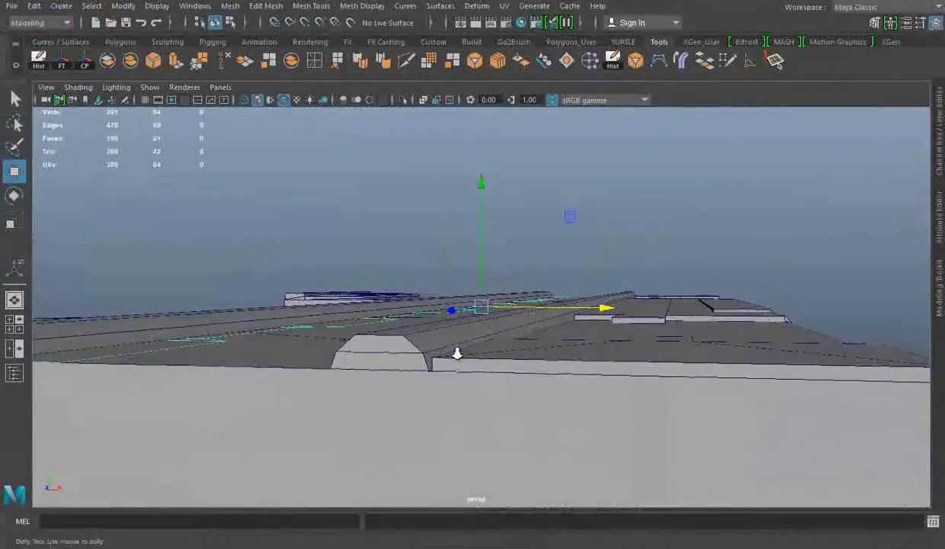
pyautogui.keyDown('alt'); pyautogui.moveTo(454, 359); pyautogui.dragTo(437, 302); pyautogui.keyUp('alt')
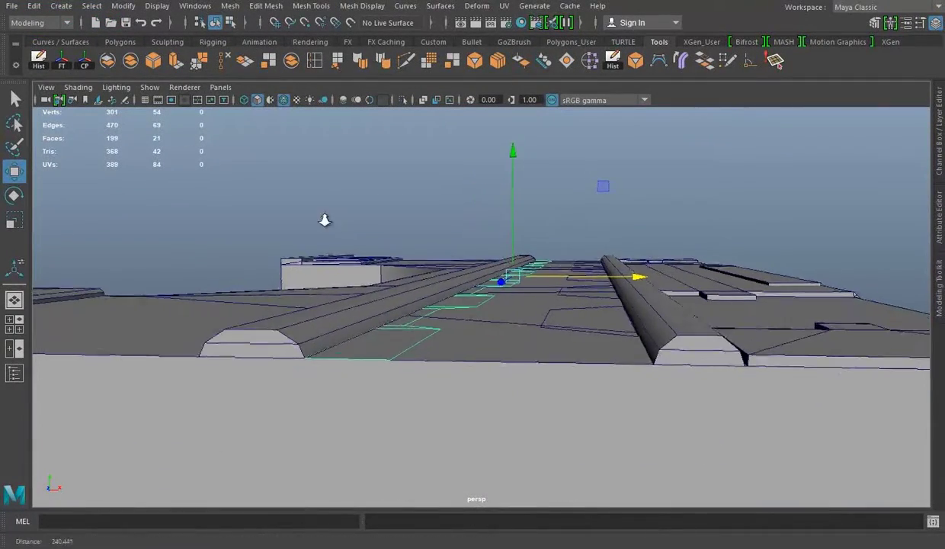
pyautogui.scroll(2, 325, 219)
pyautogui.hotkey('ctrl', 'e')
pyautogui.moveTo(515, 229)
pyautogui.mouseDown()
pyautogui.moveTo(514, 207)
pyautogui.moveTo(458, 310)
pyautogui.moveTo(512, 239)
pyautogui.mouseUp()
pyautogui.scroll(-3, 512, 239)
pyautogui.scroll(-1, 477, 205)
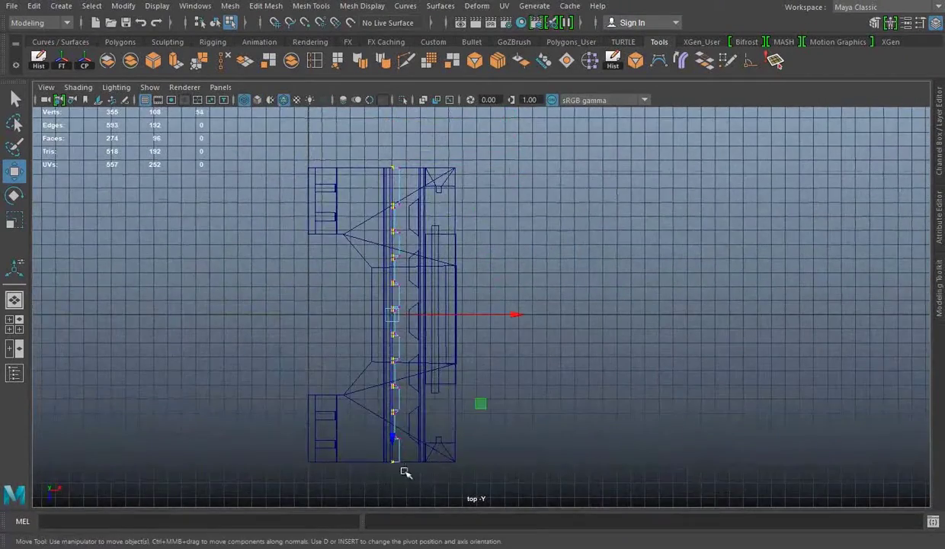
# Isolate the raised strip and add another face to the selection.
pyautogui.keyDown('alt'); pyautogui.moveTo(405, 472); pyautogui.dragTo(525, 273); pyautogui.keyUp('alt')
pyautogui.click(402, 100)
pyautogui.moveTo(587, 266)
pyautogui.keyDown('alt'); pyautogui.mouseDown()
pyautogui.moveTo(477, 278)
pyautogui.moveTo(539, 255)
pyautogui.moveTo(572, 226)
pyautogui.moveTo(530, 410)
pyautogui.moveTo(633, 358)
pyautogui.moveTo(355, 306)
pyautogui.moveTo(339, 260)
pyautogui.mouseUp(); pyautogui.keyUp('alt')
pyautogui.keyDown('shift'); pyautogui.click(384, 295); pyautogui.keyUp('shift')
pyautogui.moveTo(383, 296)
pyautogui.keyDown('alt'); pyautogui.mouseDown()
pyautogui.moveTo(450, 332)
pyautogui.moveTo(417, 360)
pyautogui.mouseUp(); pyautogui.keyUp('alt')
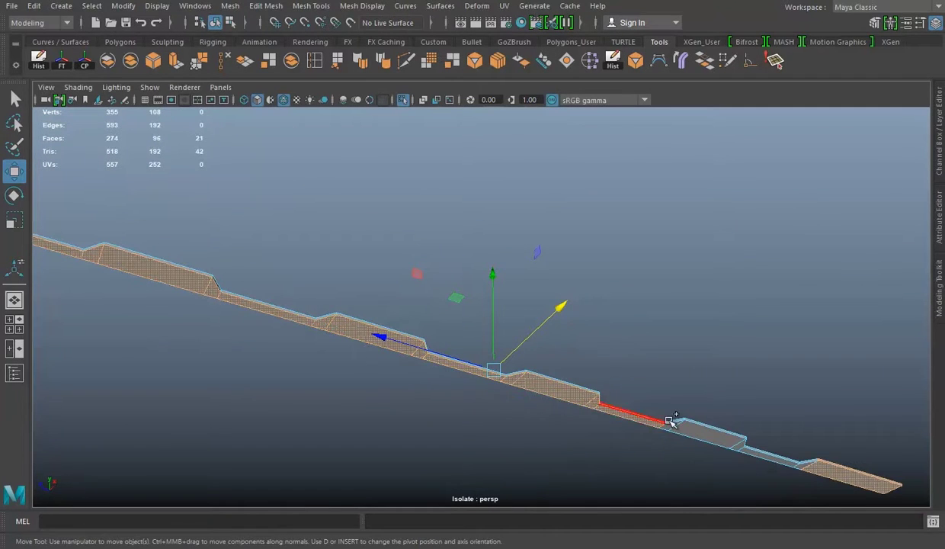
# Refine the strip's face selection, merge its vertices, and switch to face selection.
pyautogui.moveTo(684, 404)
pyautogui.keyDown('alt'); pyautogui.mouseDown()
pyautogui.moveTo(638, 427)
pyautogui.moveTo(559, 352)
pyautogui.moveTo(608, 432)
pyautogui.moveTo(463, 319)
pyautogui.moveTo(660, 379)
pyautogui.mouseUp(); pyautogui.keyUp('alt')
pyautogui.keyDown('shift'); pyautogui.click(638, 427); pyautogui.keyUp('shift')
pyautogui.scroll(5, 558, 427)
pyautogui.scroll(5, 465, 397)
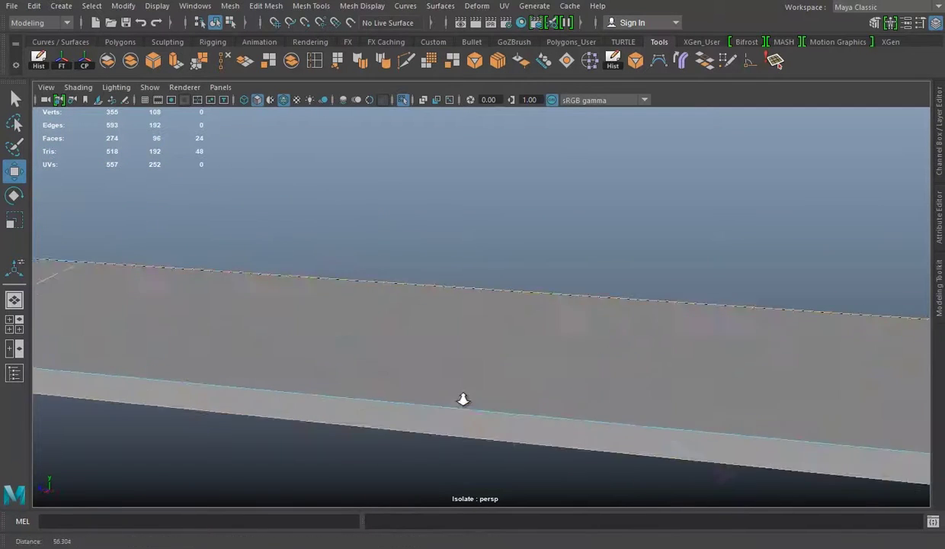
pyautogui.keyDown('shift'); pyautogui.click(553, 388); pyautogui.keyUp('shift')
pyautogui.keyDown('alt'); pyautogui.moveTo(553, 388); pyautogui.dragTo(586, 196); pyautogui.keyUp('alt')
pyautogui.keyDown('shift'); pyautogui.moveTo(586, 196); pyautogui.dragTo(528, 230, button='right'); pyautogui.keyUp('shift')
pyautogui.press('3')
pyautogui.press('1')
pyautogui.rightClick(577, 183)
pyautogui.click(475, 186)
# Select the strip mesh and repeat the vertex merge on it.
pyautogui.moveTo(421, 310)
pyautogui.keyDown('alt'); pyautogui.mouseDown()
pyautogui.moveTo(526, 327)
pyautogui.moveTo(688, 460)
pyautogui.mouseUp(); pyautogui.keyUp('alt')
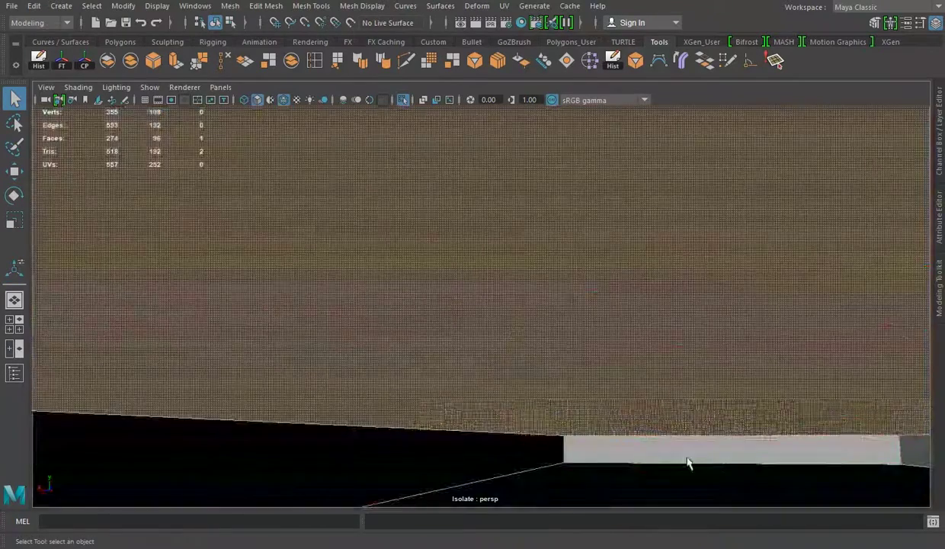
pyautogui.scroll(3, 597, 455)
pyautogui.scroll(-2, 728, 439)
pyautogui.scroll(-5, 382, 374)
pyautogui.keyDown('alt'); pyautogui.moveTo(382, 374); pyautogui.dragTo(371, 385); pyautogui.keyUp('alt')
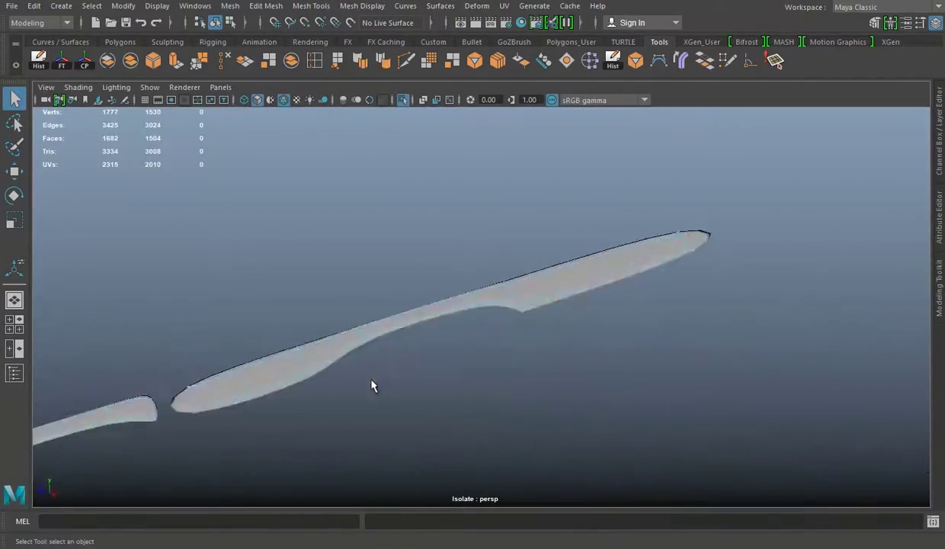
pyautogui.scroll(3, 472, 356)
pyautogui.moveTo(473, 356)
pyautogui.keyDown('alt'); pyautogui.mouseDown()
pyautogui.moveTo(610, 363)
pyautogui.moveTo(576, 327)
pyautogui.moveTo(270, 421)
pyautogui.moveTo(640, 333)
pyautogui.moveTo(414, 395)
pyautogui.moveTo(309, 338)
pyautogui.mouseUp(); pyautogui.keyUp('alt')
pyautogui.scroll(-3, 590, 299)
pyautogui.scroll(3, 390, 374)
pyautogui.moveTo(639, 423)
pyautogui.keyDown('alt'); pyautogui.mouseDown()
pyautogui.moveTo(323, 305)
pyautogui.moveTo(496, 376)
pyautogui.moveTo(396, 333)
pyautogui.moveTo(483, 341)
pyautogui.moveTo(407, 313)
pyautogui.moveTo(483, 392)
pyautogui.moveTo(488, 344)
pyautogui.moveTo(409, 254)
pyautogui.mouseUp(); pyautogui.keyUp('alt')
pyautogui.click(409, 254)
pyautogui.press('g')
# Select the strip's unneeded faces and delete them.
pyautogui.moveTo(575, 232)
pyautogui.keyDown('alt'); pyautogui.mouseDown()
pyautogui.moveTo(462, 281)
pyautogui.moveTo(588, 274)
pyautogui.moveTo(542, 247)
pyautogui.mouseUp(); pyautogui.keyUp('alt')
pyautogui.moveTo(542, 247)
pyautogui.keyDown('alt'); pyautogui.mouseDown(button='right')
pyautogui.moveTo(534, 302)
pyautogui.moveTo(501, 262)
pyautogui.moveTo(536, 183)
pyautogui.mouseUp(button='right'); pyautogui.keyUp('alt')
pyautogui.moveTo(536, 184); pyautogui.dragTo(536, 218, button='right')
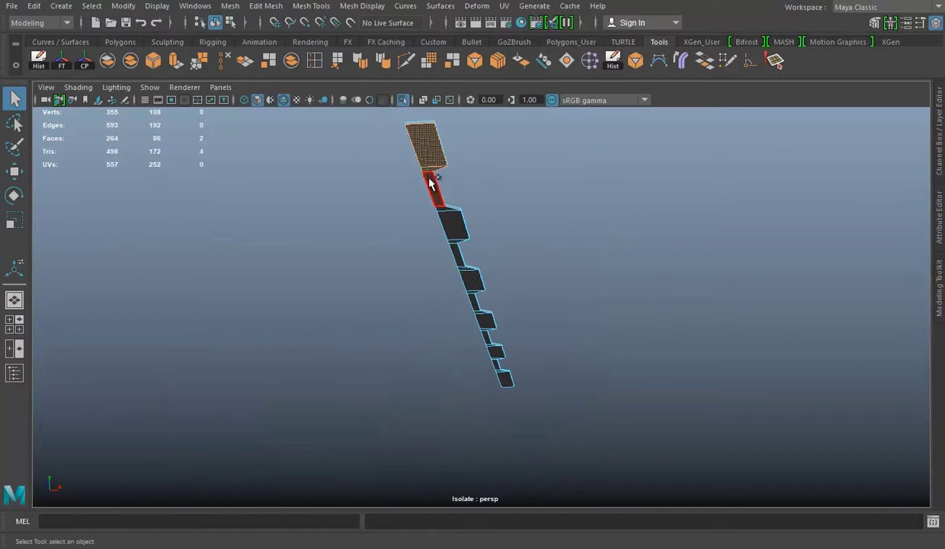
pyautogui.keyDown('shift'); pyautogui.click(470, 283); pyautogui.keyUp('shift')
pyautogui.scroll(5, 565, 308)
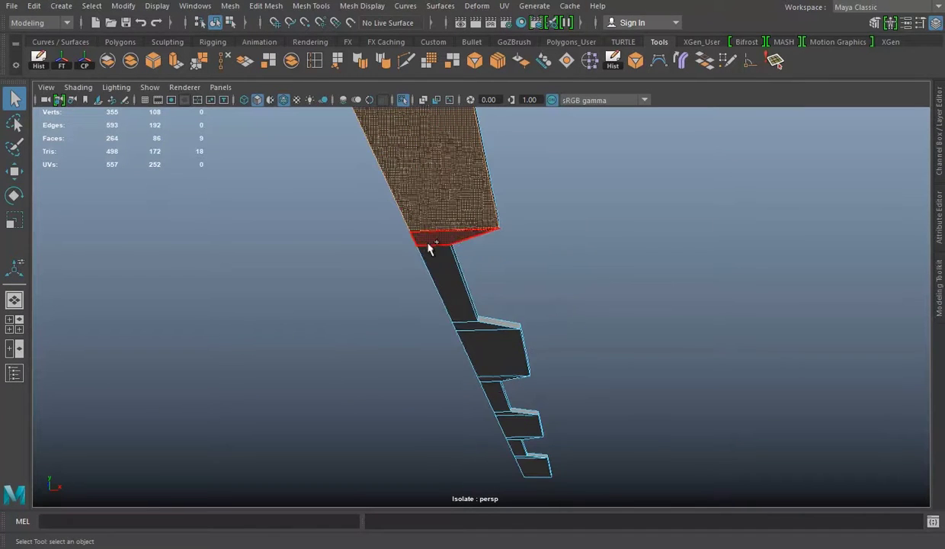
pyautogui.moveTo(538, 393)
pyautogui.keyDown('alt'); pyautogui.mouseDown()
pyautogui.moveTo(388, 222)
pyautogui.moveTo(597, 236)
pyautogui.moveTo(424, 226)
pyautogui.mouseUp(); pyautogui.keyUp('alt')
pyautogui.press('Delete')
# Turn off Isolate Select to show the whole tile again.
pyautogui.moveTo(494, 230)
pyautogui.keyDown('alt'); pyautogui.mouseDown()
pyautogui.moveTo(486, 168)
pyautogui.moveTo(410, 158)
pyautogui.mouseUp(); pyautogui.keyUp('alt')
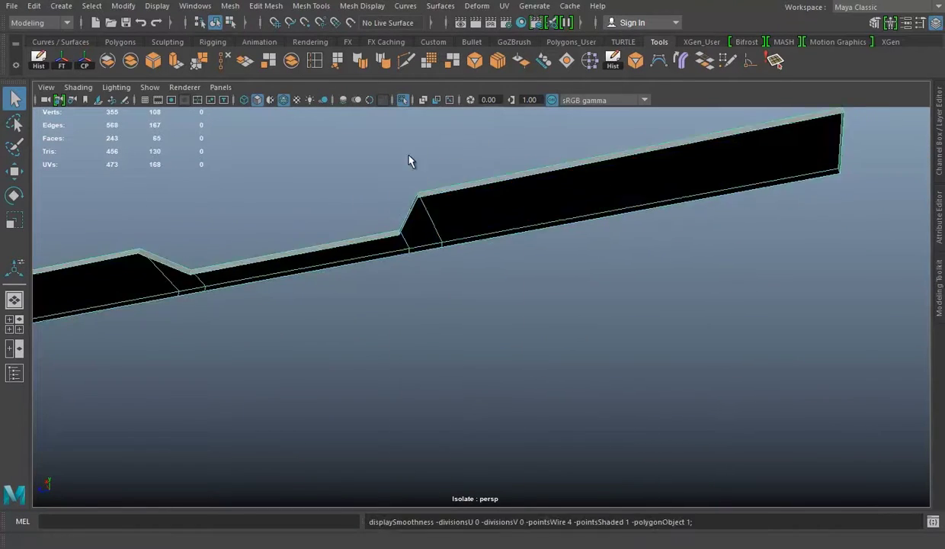
pyautogui.scroll(-5, 410, 159)
pyautogui.hotkey('ctrl', '1')
pyautogui.moveTo(365, 249)
pyautogui.keyDown('alt'); pyautogui.mouseDown()
pyautogui.moveTo(490, 283)
pyautogui.moveTo(520, 332)
pyautogui.moveTo(494, 305)
pyautogui.mouseUp(); pyautogui.keyUp('alt')
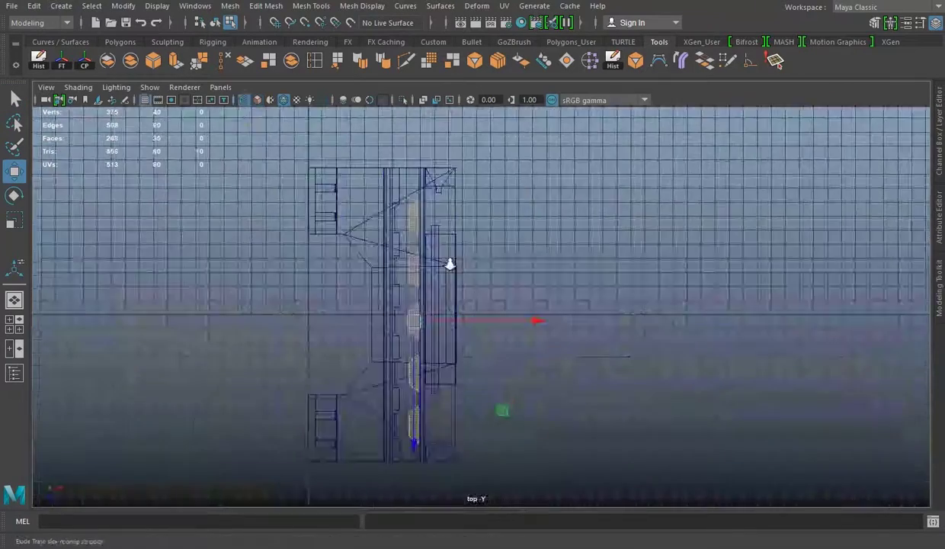
# Select the long strip's bottom side faces and delete them.
pyautogui.press('space')
pyautogui.press('space')
pyautogui.rightClick(418, 183)
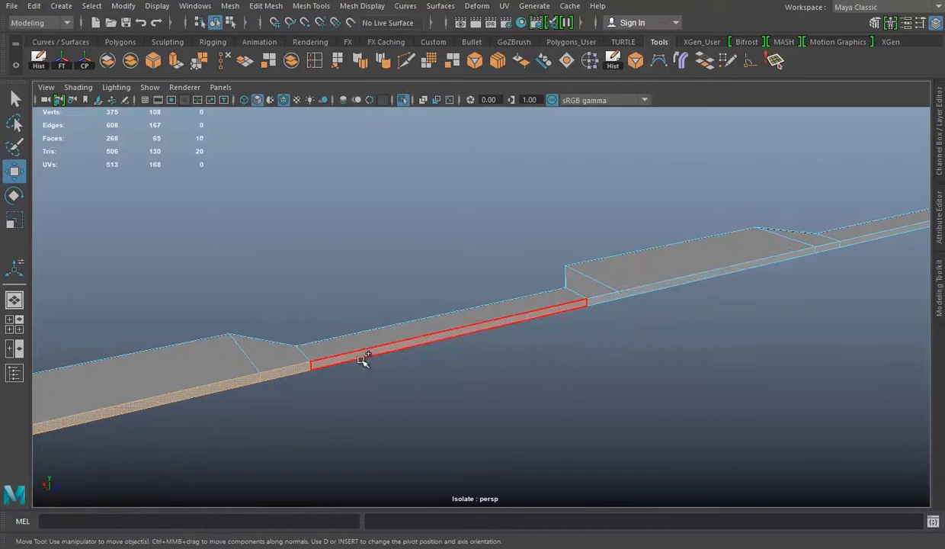
pyautogui.keyDown('alt'); pyautogui.moveTo(362, 361); pyautogui.dragTo(225, 297, button='middle'); pyautogui.keyUp('alt')
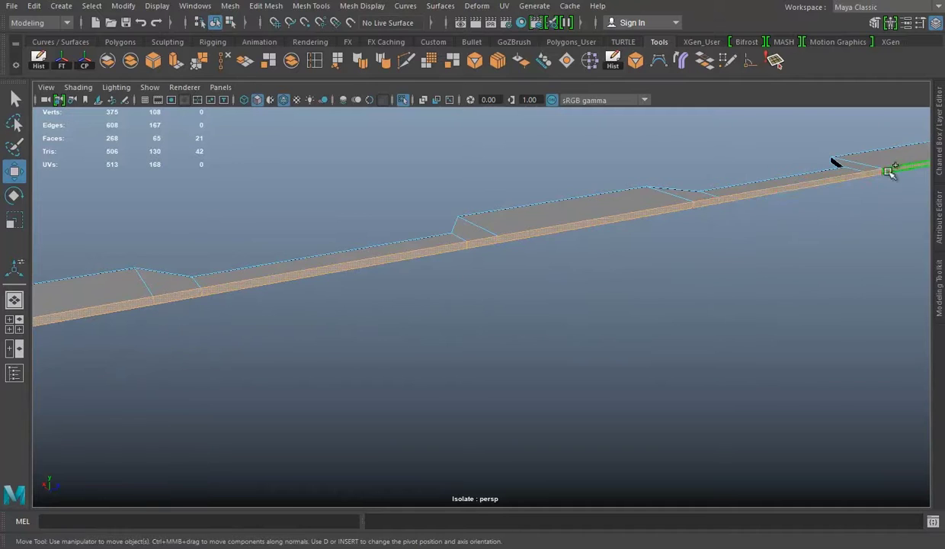
pyautogui.press('Delete')
# Merge the strip's vertices at threshold 0.0001 and check it in isolated view.
pyautogui.doubleClick(196, 69)
pyautogui.click(579, 333)
pyautogui.moveTo(449, 184); pyautogui.dragTo(537, 135, button='right')
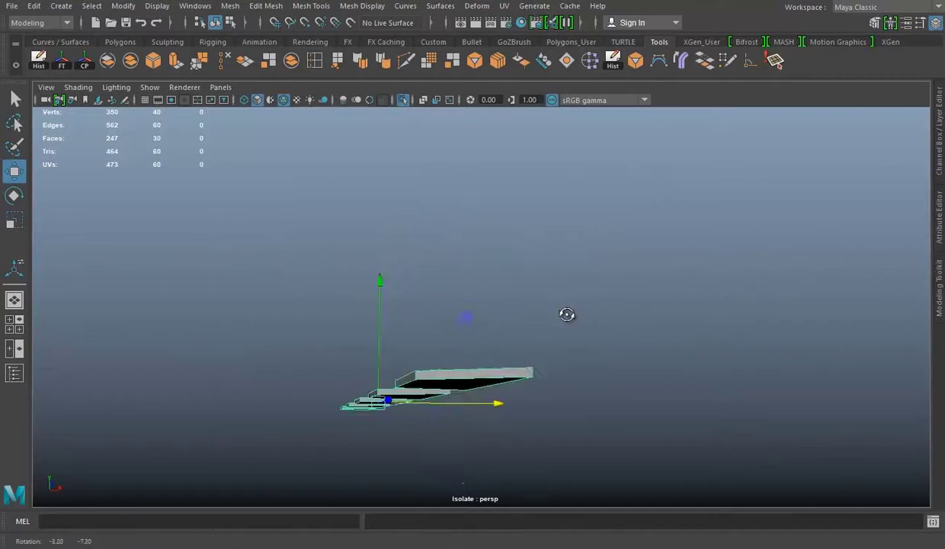
pyautogui.keyDown('alt'); pyautogui.moveTo(566, 314); pyautogui.dragTo(541, 329); pyautogui.keyUp('alt')
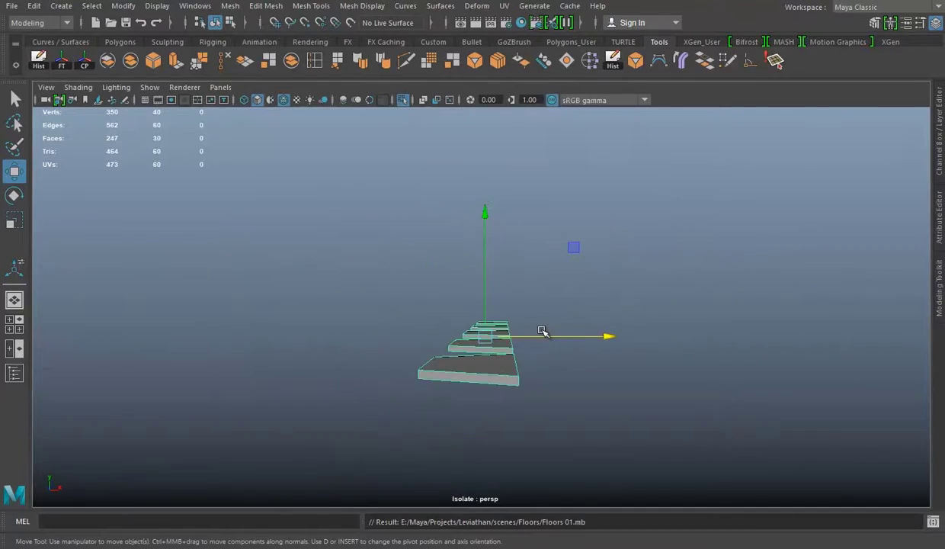
pyautogui.hotkey('ctrl', '1')
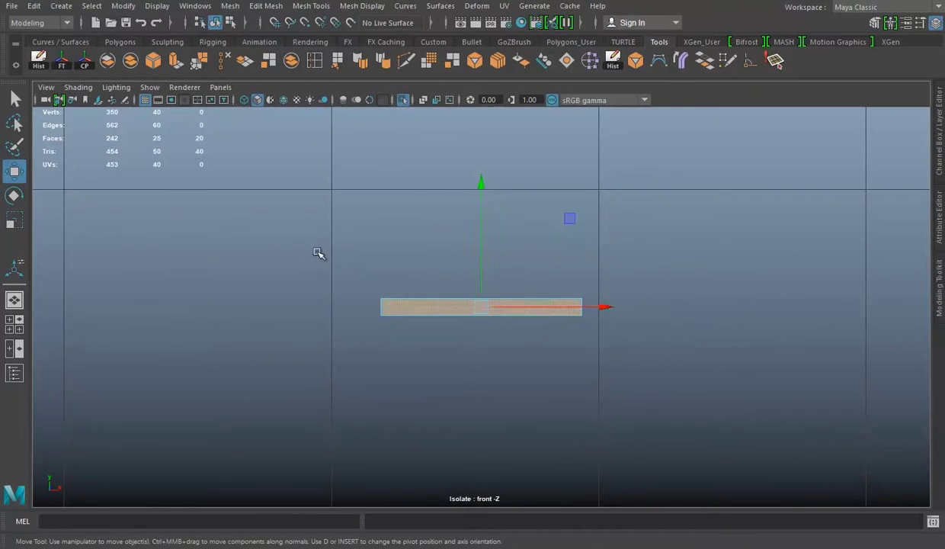
pyautogui.hotkey('ctrl', '1')
pyautogui.moveTo(500, 338)
pyautogui.keyDown('alt'); pyautogui.mouseDown()
pyautogui.moveTo(612, 288)
pyautogui.moveTo(488, 271)
pyautogui.mouseUp(); pyautogui.keyUp('alt')
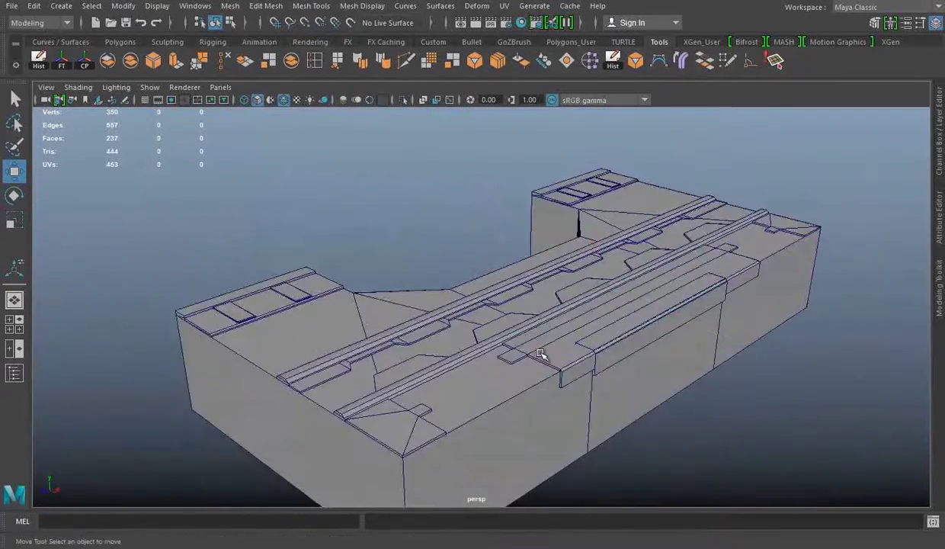
# Select the narrow trim strip between the rails and undo a stray Multi-Cut slice.
pyautogui.keyDown('alt'); pyautogui.moveTo(540, 353); pyautogui.dragTo(665, 338); pyautogui.keyUp('alt')
pyautogui.scroll(5, 421, 384)
pyautogui.click(412, 382)
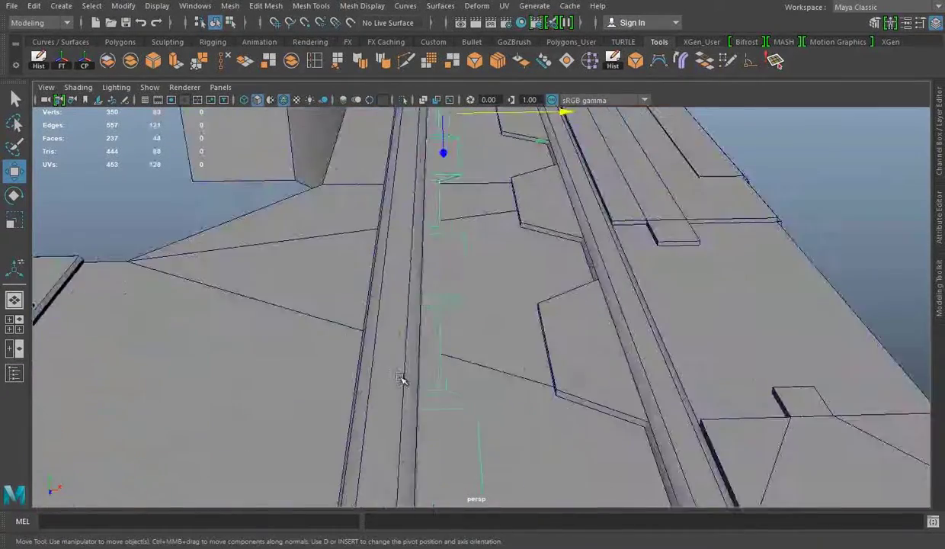
pyautogui.scroll(3, 401, 379)
pyautogui.scroll(-2, 524, 305)
pyautogui.click(406, 60)
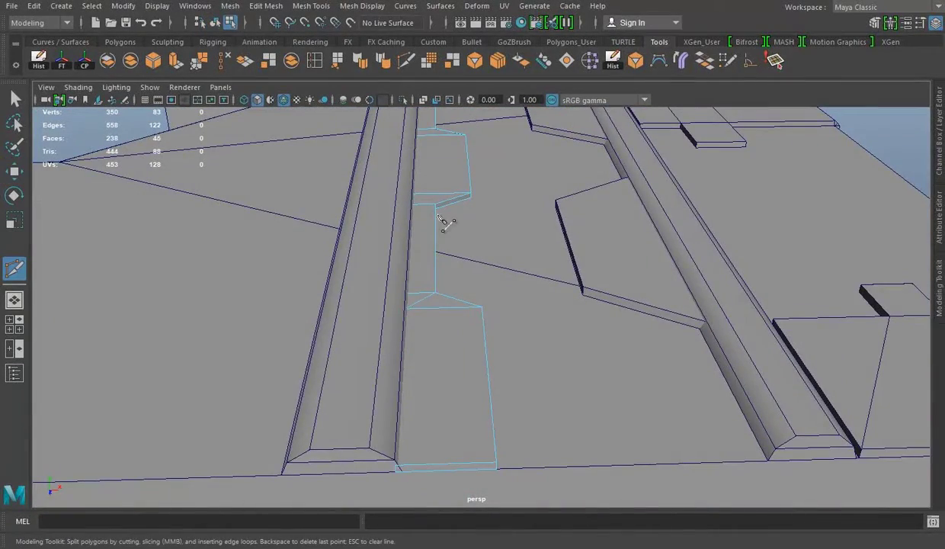
pyautogui.hotkey('ctrl', 'z')
# Isolate the strip and undo the previous unwanted cuts along the rail.
pyautogui.moveTo(423, 229)
pyautogui.keyDown('alt'); pyautogui.mouseDown()
pyautogui.moveTo(490, 200)
pyautogui.moveTo(498, 331)
pyautogui.moveTo(590, 311)
pyautogui.mouseUp(); pyautogui.keyUp('alt')
pyautogui.hotkey('ctrl', '1')
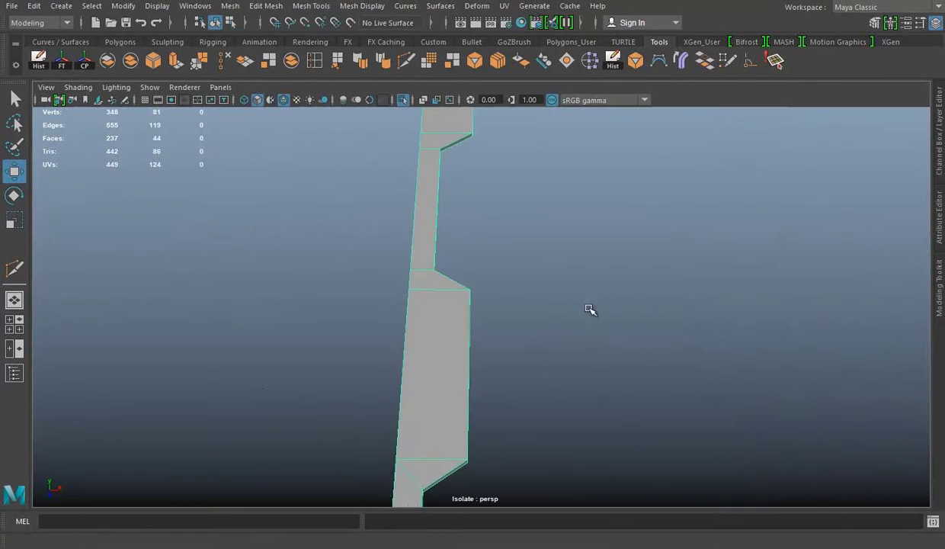
pyautogui.keyDown('alt'); pyautogui.moveTo(591, 311); pyautogui.dragTo(446, 280, button='right'); pyautogui.keyUp('alt')
pyautogui.keyDown('alt'); pyautogui.moveTo(570, 290); pyautogui.dragTo(491, 288); pyautogui.keyUp('alt')
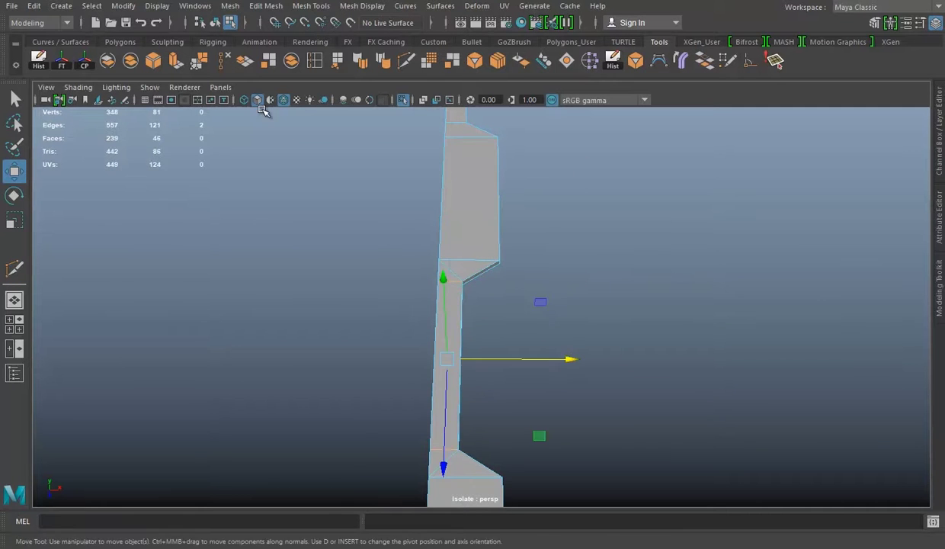
pyautogui.hotkey('ctrl', 'z')
pyautogui.moveTo(464, 243)
pyautogui.keyDown('alt'); pyautogui.mouseDown()
pyautogui.moveTo(437, 346)
pyautogui.moveTo(416, 131)
pyautogui.mouseUp(); pyautogui.keyUp('alt')
pyautogui.hotkey('shift', 'c')
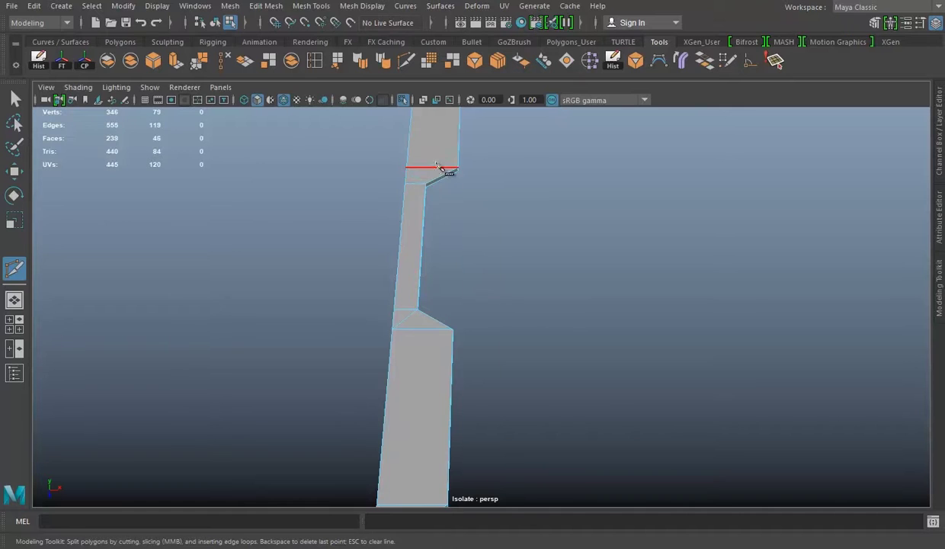
pyautogui.press('w')
pyautogui.hotkey('ctrl', 'z')
# Cut a new edge at the strip's upper bevel, undoing an extra cut at its top end.
pyautogui.keyDown('alt'); pyautogui.moveTo(593, 234); pyautogui.dragTo(513, 422); pyautogui.keyUp('alt')
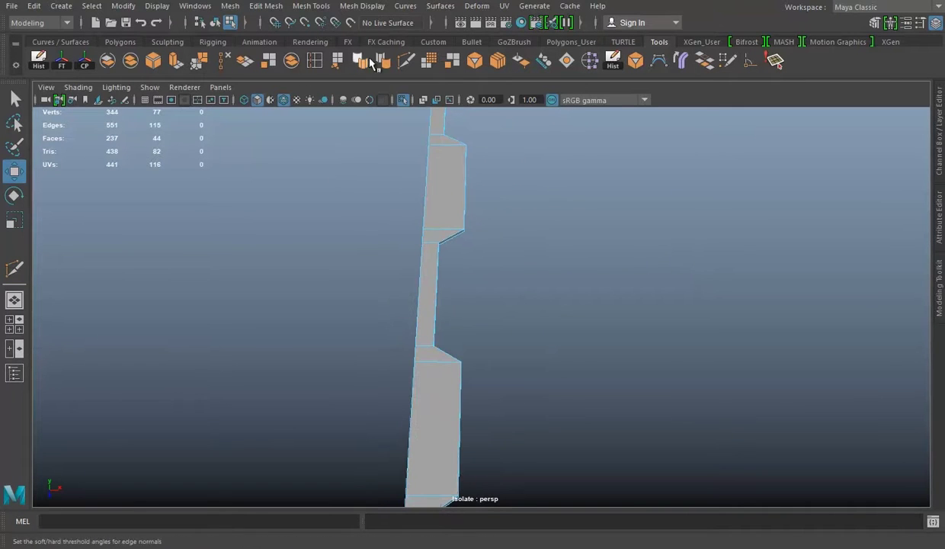
pyautogui.press('w')
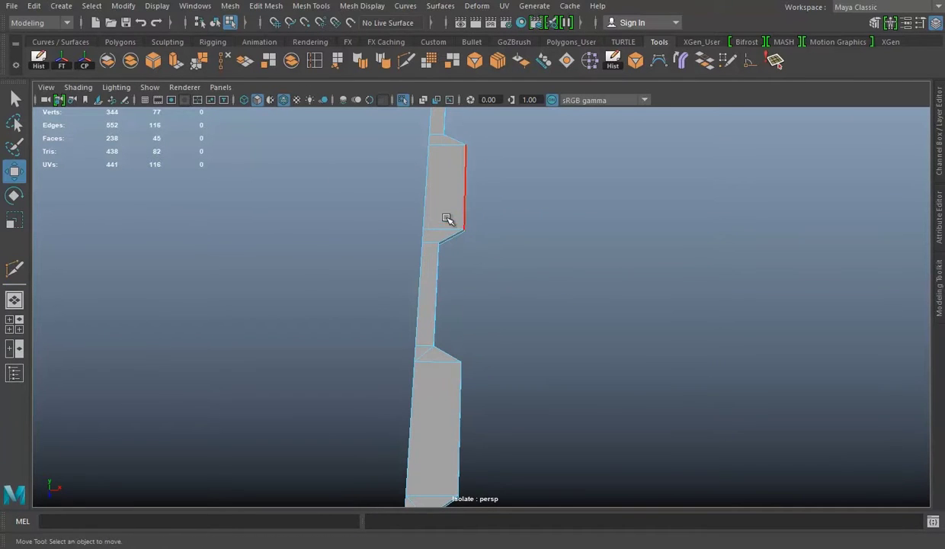
pyautogui.hotkey('shift', 'c')
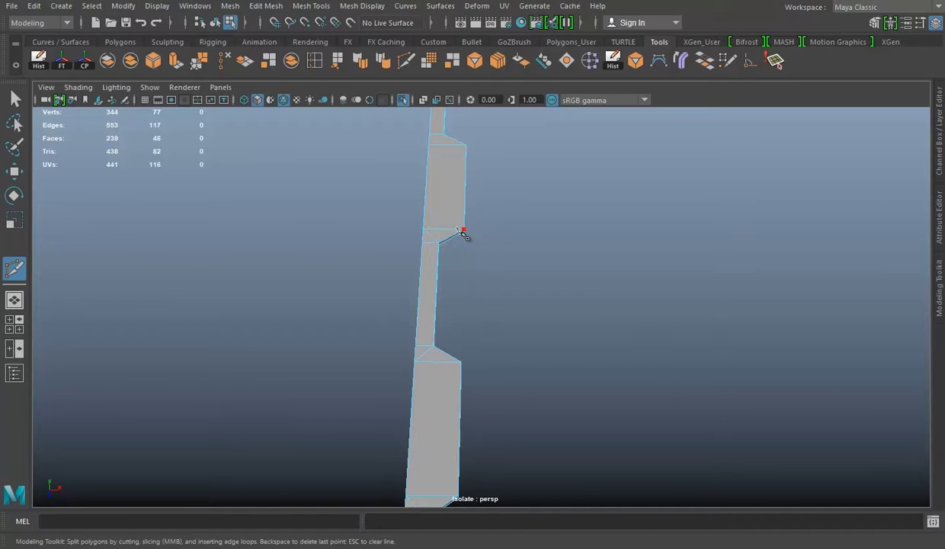
pyautogui.click(463, 231)
pyautogui.press('w')
pyautogui.press('q')
pyautogui.moveTo(581, 189)
pyautogui.keyDown('alt'); pyautogui.mouseDown()
pyautogui.moveTo(536, 409)
pyautogui.moveTo(667, 354)
pyautogui.mouseUp(); pyautogui.keyUp('alt')
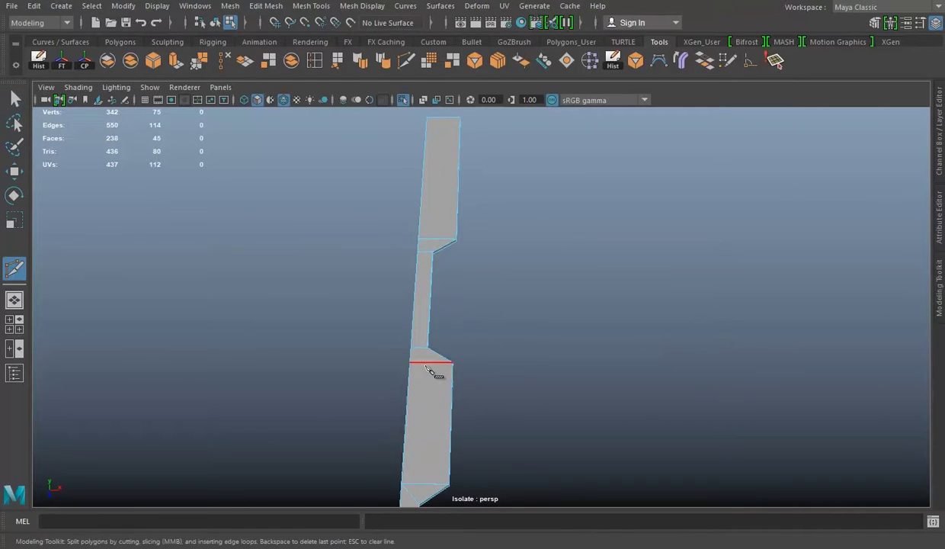
pyautogui.rightClick(450, 184)
pyautogui.hotkey('ctrl', 'z')
pyautogui.press('q')
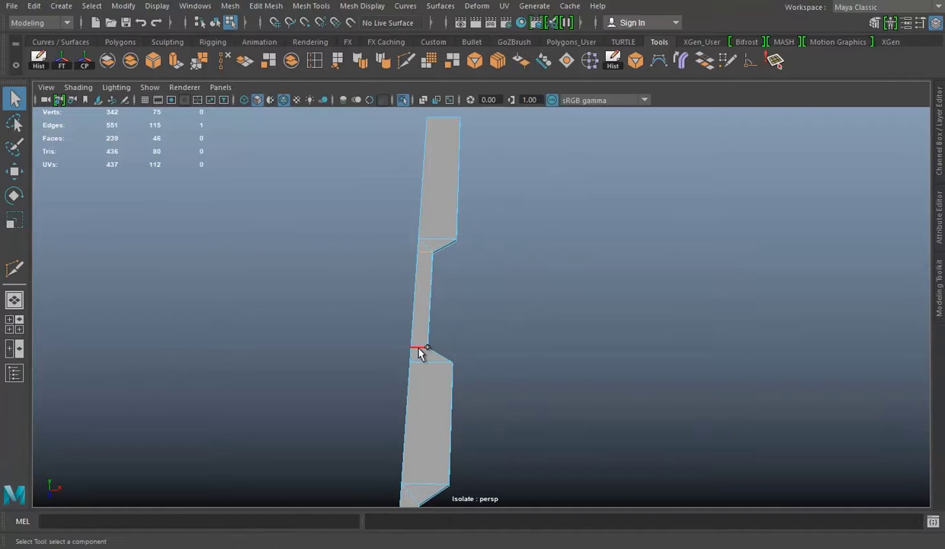
pyautogui.keyDown('alt'); pyautogui.moveTo(614, 341); pyautogui.dragTo(338, 367); pyautogui.keyUp('alt')
# Exit Isolate Select, select the small piece beside the right rail, and orbit to a tile overview.
pyautogui.click(402, 100)
pyautogui.moveTo(460, 190)
pyautogui.keyDown('alt'); pyautogui.mouseDown()
pyautogui.moveTo(455, 358)
pyautogui.moveTo(511, 350)
pyautogui.moveTo(401, 344)
pyautogui.mouseUp(); pyautogui.keyUp('alt')
pyautogui.click(482, 385)
pyautogui.scroll(3, 384, 330)
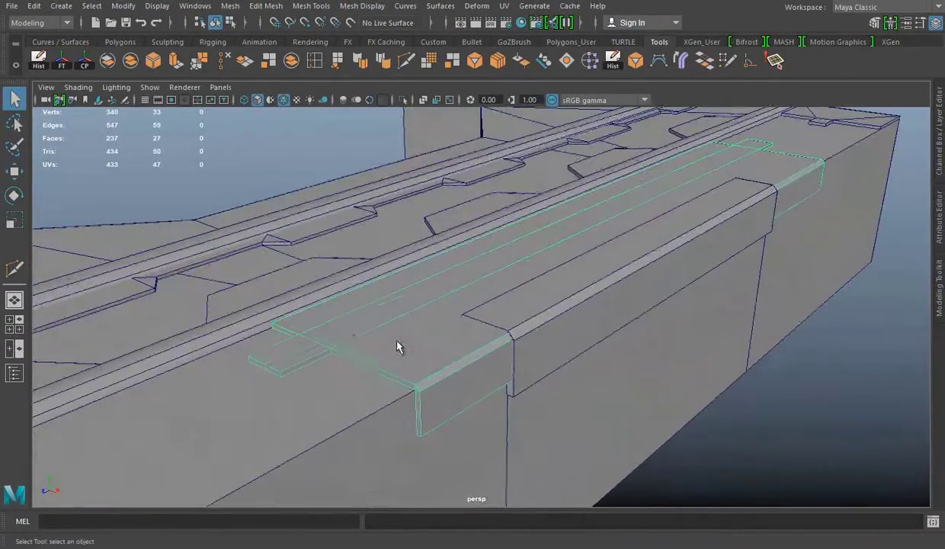
pyautogui.scroll(-3, 450, 335)
pyautogui.moveTo(441, 330)
pyautogui.keyDown('alt'); pyautogui.mouseDown()
pyautogui.moveTo(359, 318)
pyautogui.moveTo(464, 359)
pyautogui.mouseUp(); pyautogui.keyUp('alt')
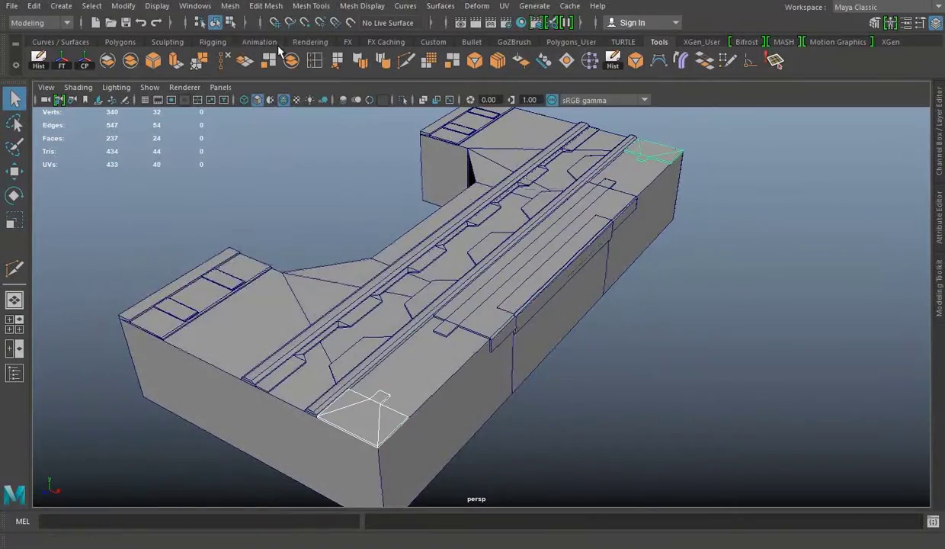
# Orbit around the tile base, then select the base mesh pCube1 and make it live.
pyautogui.moveTo(320, 290)
pyautogui.keyDown('alt'); pyautogui.mouseDown()
pyautogui.moveTo(353, 298)
pyautogui.moveTo(387, 281)
pyautogui.moveTo(452, 336)
pyautogui.mouseUp(); pyautogui.keyUp('alt')
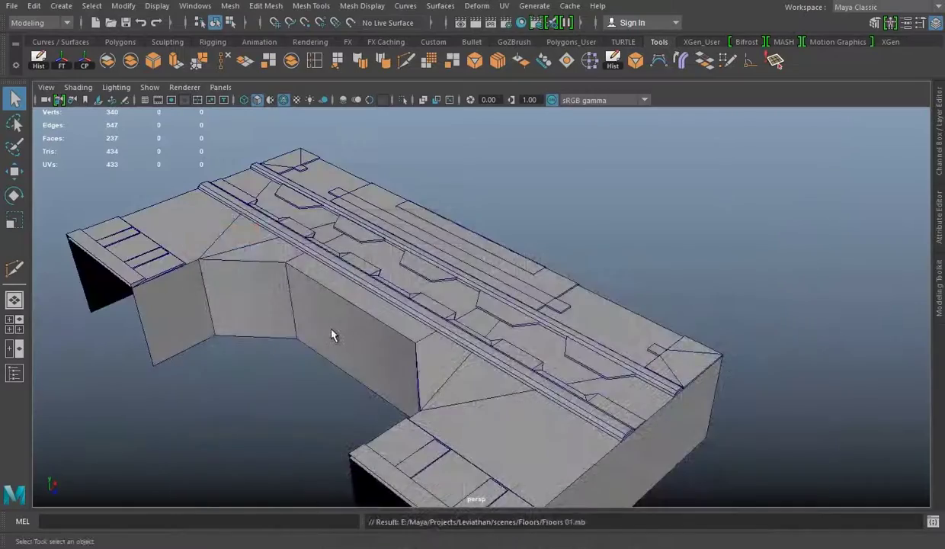
pyautogui.keyDown('alt'); pyautogui.moveTo(320, 318); pyautogui.dragTo(363, 287); pyautogui.keyUp('alt')
pyautogui.click(349, 24)
pyautogui.click(734, 61)
# Remove the stray edge on the opening wall and turn off the live surface.
pyautogui.keyDown('alt'); pyautogui.moveTo(236, 289); pyautogui.dragTo(206, 301); pyautogui.keyUp('alt')
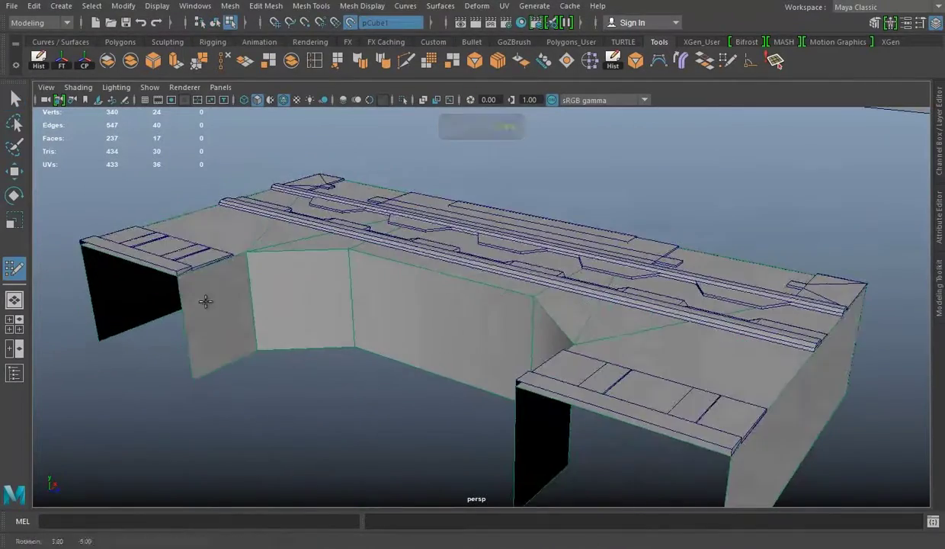
pyautogui.keyDown('ctrl'); pyautogui.keyDown('shift'); pyautogui.click(243, 276); pyautogui.keyUp('shift'); pyautogui.keyUp('ctrl')
pyautogui.press('w')
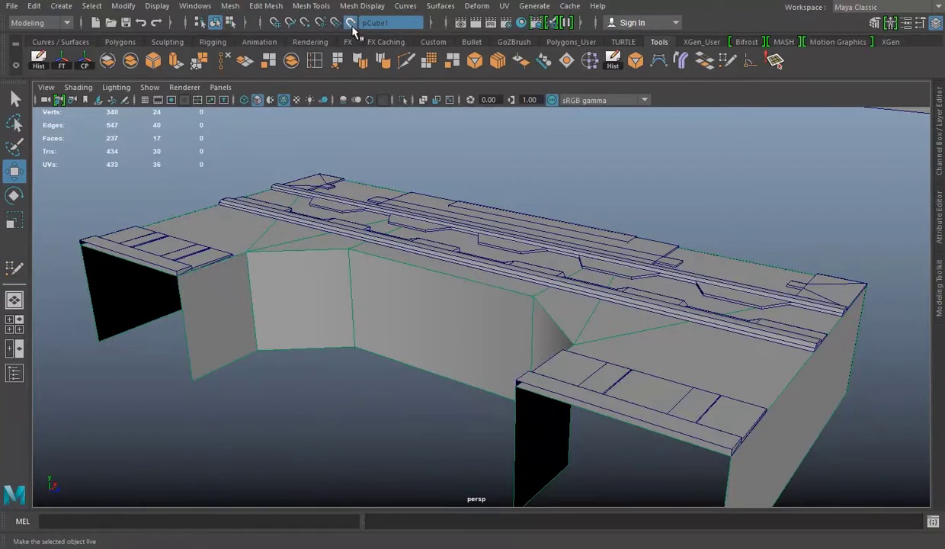
pyautogui.click(349, 23)
# Insert a horizontal edge loop around the opening wall and Extract the lower loop's faces.
pyautogui.click(237, 300)
pyautogui.keyDown('shift'); pyautogui.moveTo(236, 300); pyautogui.dragTo(253, 266, button='right'); pyautogui.keyUp('shift')
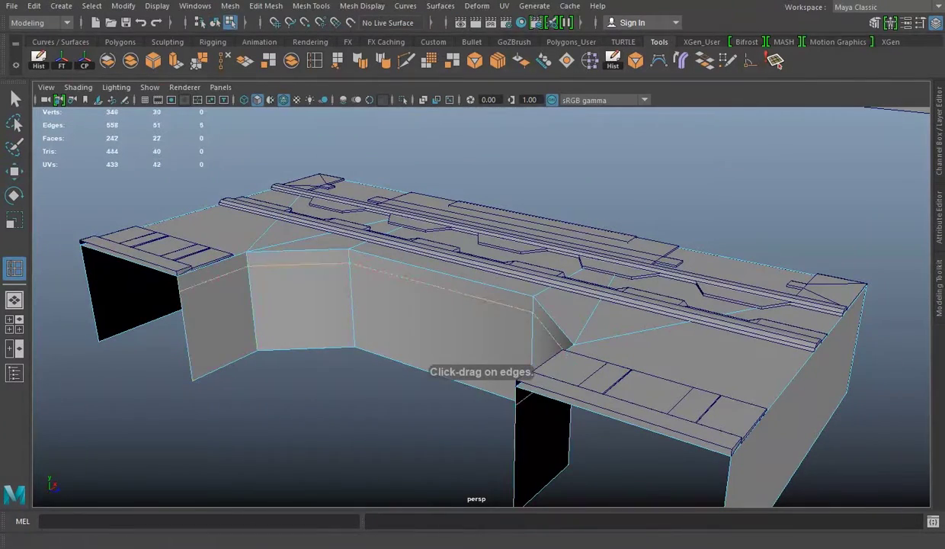
pyautogui.click(256, 299)
pyautogui.press('w')
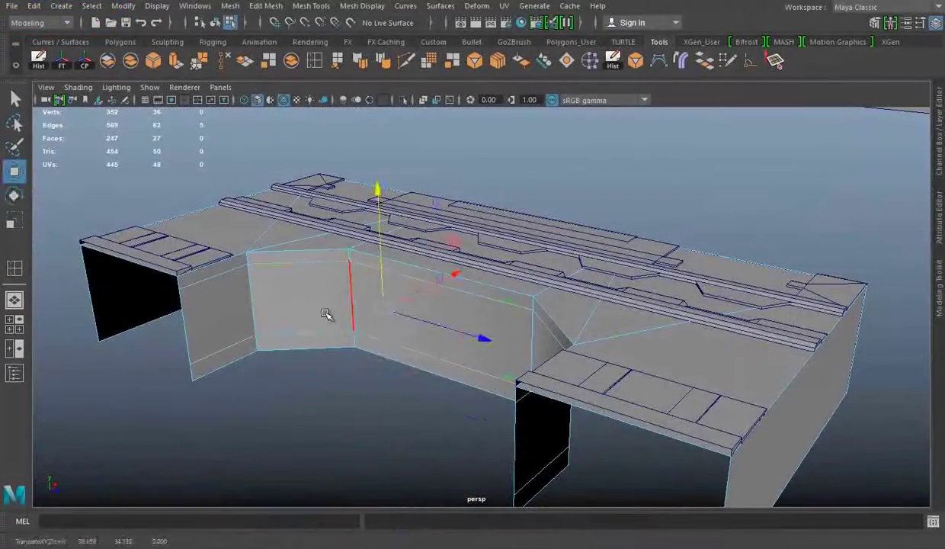
pyautogui.doubleClick(321, 345)
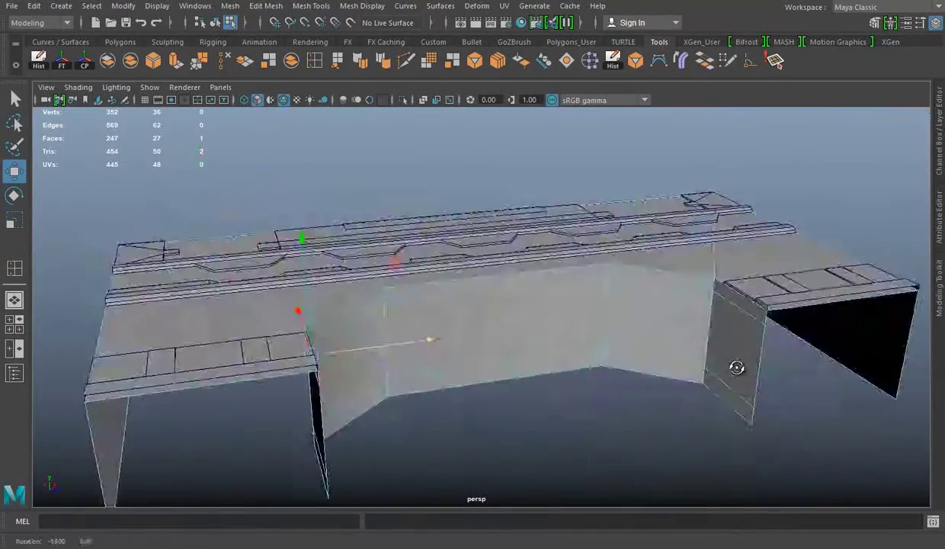
pyautogui.click(266, 6)
pyautogui.click(285, 344)
pyautogui.press('q')
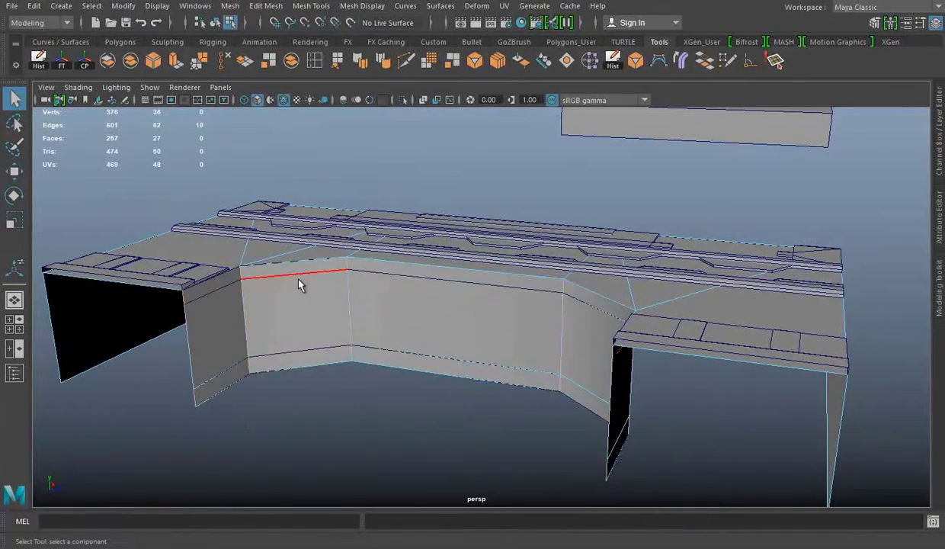
# Select the face band around the opening and extrude it as trim.
pyautogui.click(224, 61)
pyautogui.keyDown('alt'); pyautogui.moveTo(287, 338); pyautogui.dragTo(298, 278); pyautogui.keyUp('alt')
pyautogui.doubleClick(298, 279)
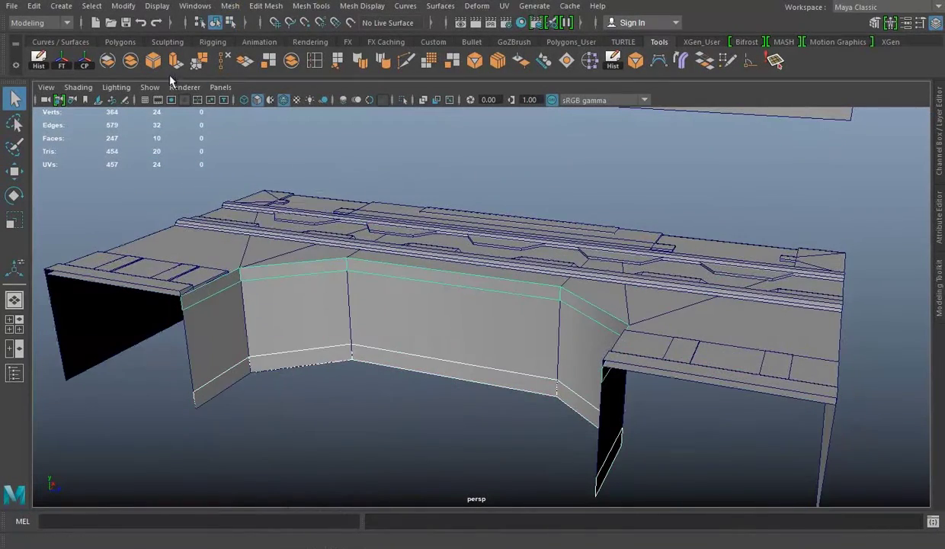
pyautogui.press('w')
pyautogui.moveTo(321, 168)
pyautogui.keyDown('alt'); pyautogui.mouseDown()
pyautogui.moveTo(412, 297)
pyautogui.moveTo(342, 258)
pyautogui.moveTo(481, 223)
pyautogui.moveTo(374, 355)
pyautogui.mouseUp(); pyautogui.keyUp('alt')
pyautogui.hotkey('ctrl', 'e')
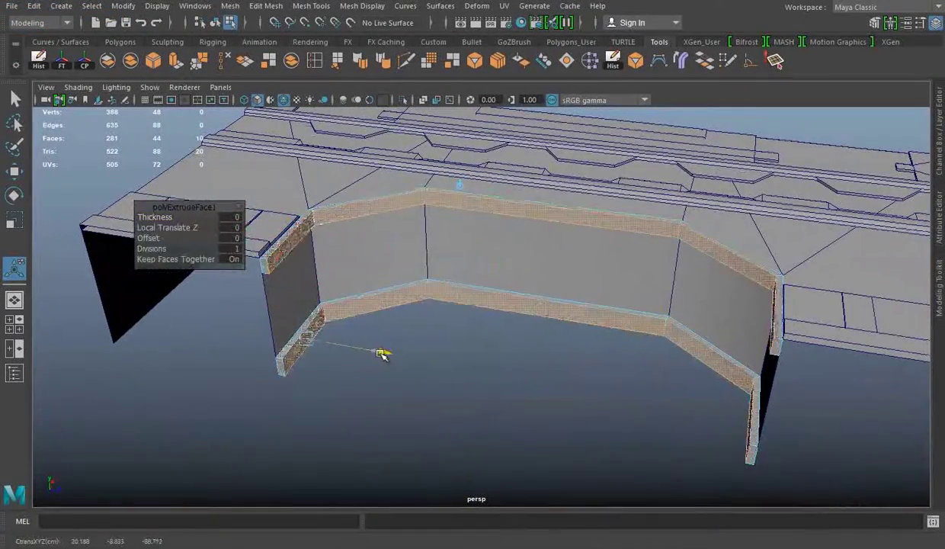
# Isolate the trim bands, delete their connecting faces, then show the full scene.
pyautogui.click(381, 353)
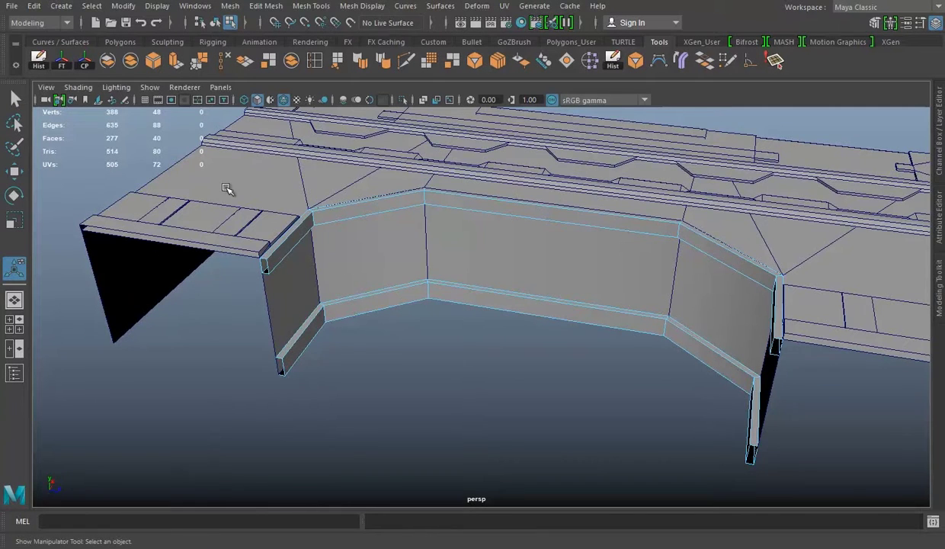
pyautogui.press('q')
pyautogui.click(403, 100)
pyautogui.press('Delete')
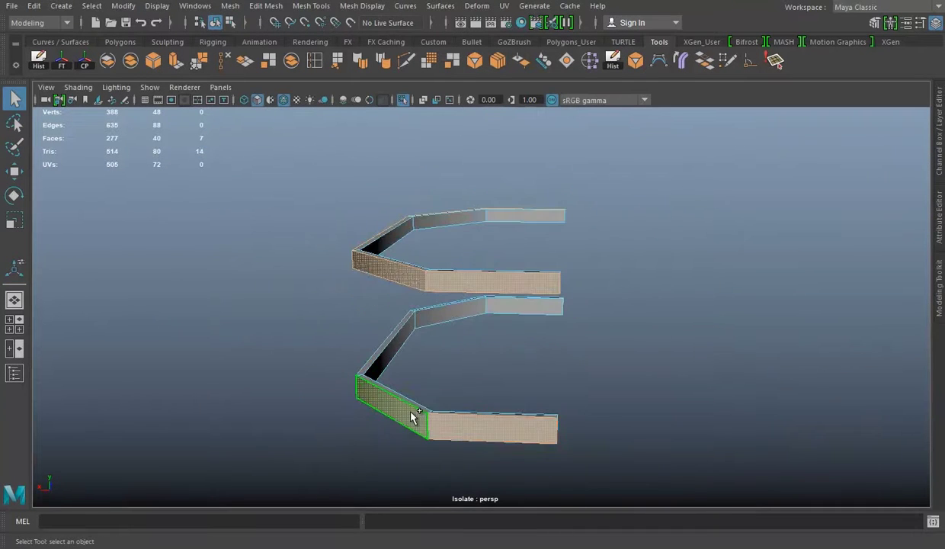
pyautogui.moveTo(312, 184); pyautogui.dragTo(417, 162, button='right')
pyautogui.hotkey('ctrl', '1')
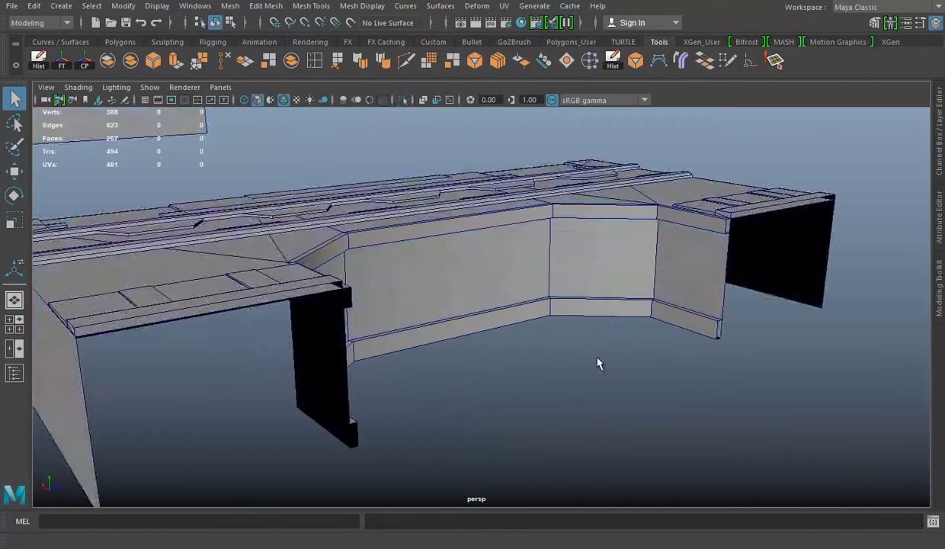
# Select the end wall piece polySurface26 and insert an edge loop on it.
pyautogui.keyDown('alt'); pyautogui.moveTo(597, 363); pyautogui.dragTo(402, 345); pyautogui.keyUp('alt')
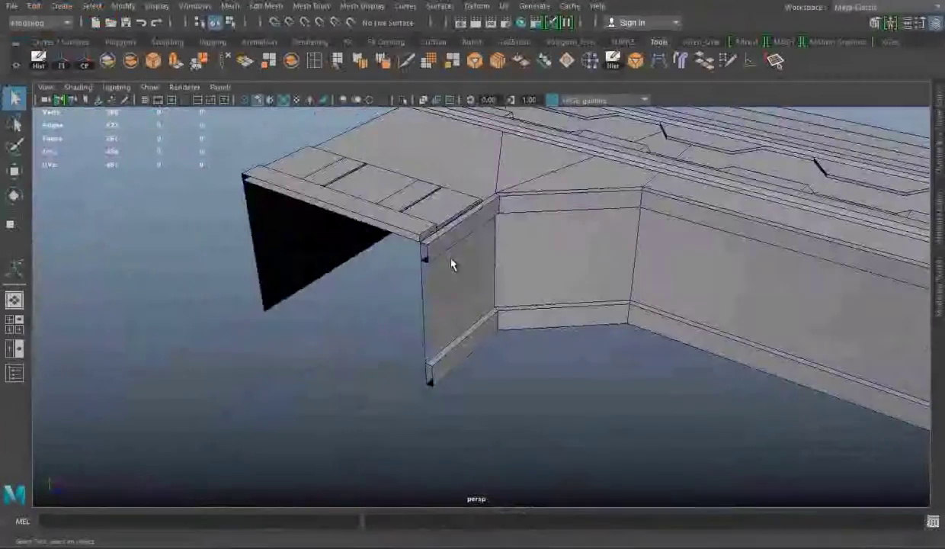
pyautogui.keyDown('alt'); pyautogui.moveTo(449, 264); pyautogui.dragTo(512, 270); pyautogui.keyUp('alt')
pyautogui.click(512, 270)
pyautogui.keyDown('alt'); pyautogui.moveTo(465, 211); pyautogui.dragTo(417, 247); pyautogui.keyUp('alt')
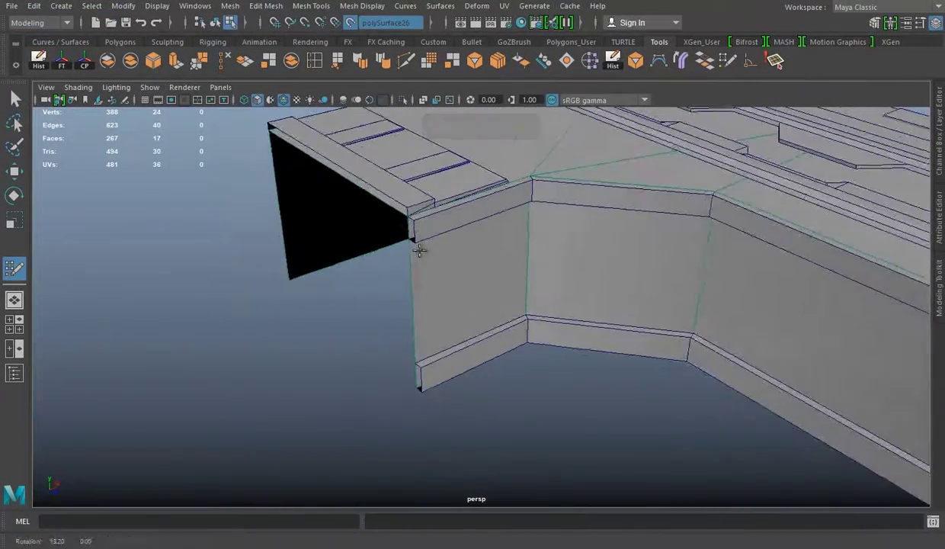
pyautogui.press('w')
pyautogui.press('F10')
pyautogui.moveTo(565, 143)
pyautogui.keyDown('alt'); pyautogui.mouseDown()
pyautogui.moveTo(412, 184)
pyautogui.moveTo(467, 310)
pyautogui.moveTo(534, 328)
pyautogui.moveTo(443, 259)
pyautogui.mouseUp(); pyautogui.keyUp('alt')
pyautogui.hotkey('ctrl', 'r')
pyautogui.click(418, 200)
pyautogui.press('w')
# Duplicate the wall's end face with Edit Mesh > Duplicate.
pyautogui.moveTo(561, 184); pyautogui.dragTo(564, 219, button='right')
pyautogui.keyDown('alt'); pyautogui.moveTo(564, 219); pyautogui.dragTo(447, 262); pyautogui.keyUp('alt')
pyautogui.click(534, 221)
pyautogui.click(266, 5)
pyautogui.click(305, 343)
pyautogui.press('q')
pyautogui.moveTo(614, 223)
pyautogui.keyDown('alt'); pyautogui.mouseDown()
pyautogui.moveTo(675, 267)
pyautogui.moveTo(696, 148)
pyautogui.moveTo(594, 273)
pyautogui.moveTo(396, 219)
pyautogui.mouseUp(); pyautogui.keyUp('alt')
# Extrude the thin duplicated face and isolate the thin parts.
pyautogui.moveTo(411, 152)
pyautogui.keyDown('alt'); pyautogui.mouseDown()
pyautogui.moveTo(547, 261)
pyautogui.moveTo(744, 371)
pyautogui.moveTo(578, 207)
pyautogui.moveTo(357, 184)
pyautogui.mouseUp(); pyautogui.keyUp('alt')
pyautogui.hotkey('ctrl', 'e')
pyautogui.moveTo(358, 184); pyautogui.dragTo(510, 160, button='right')
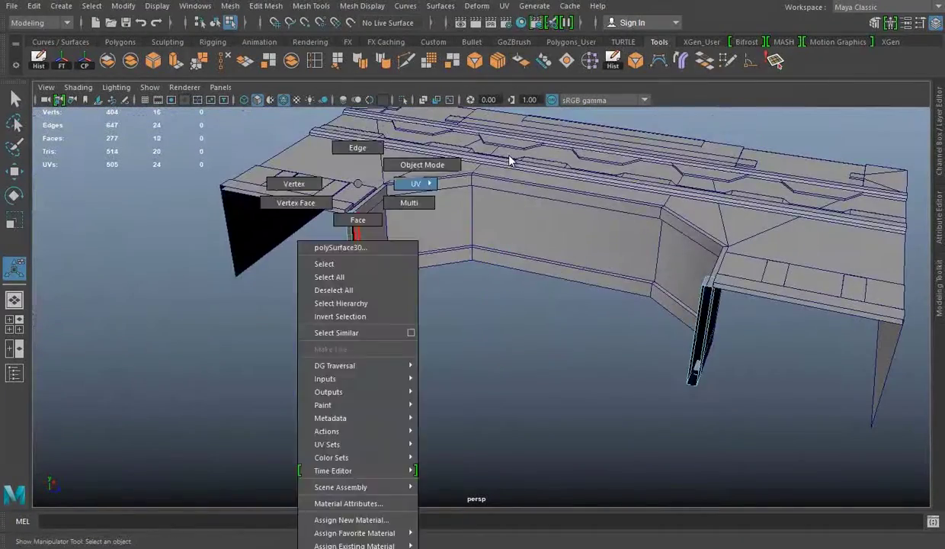
pyautogui.hotkey('ctrl', '1')
pyautogui.moveTo(654, 183); pyautogui.dragTo(660, 250, button='right')
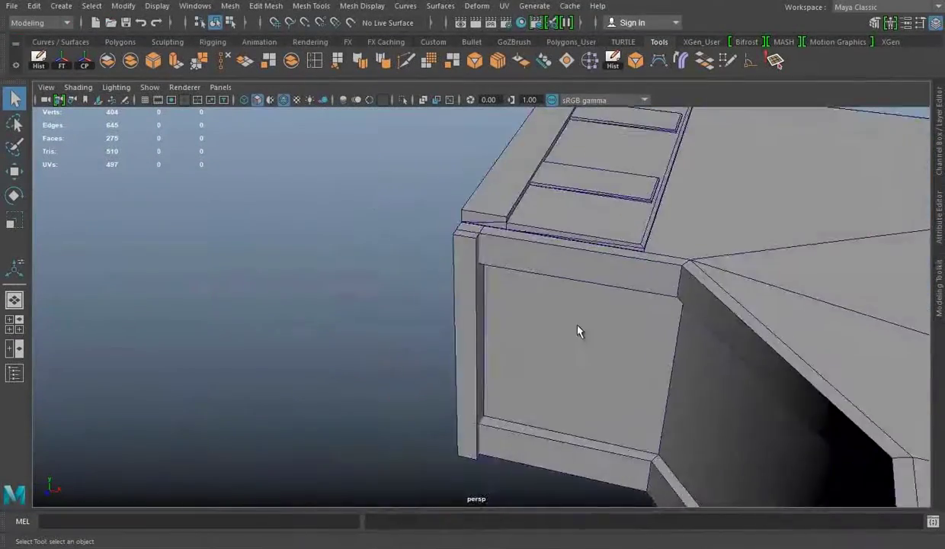
# Bevel the corner post's edges and pick the bevel's Fraction in the Channel Box.
pyautogui.moveTo(578, 330)
pyautogui.keyDown('alt'); pyautogui.mouseDown()
pyautogui.moveTo(392, 349)
pyautogui.moveTo(371, 300)
pyautogui.mouseUp(); pyautogui.keyUp('alt')
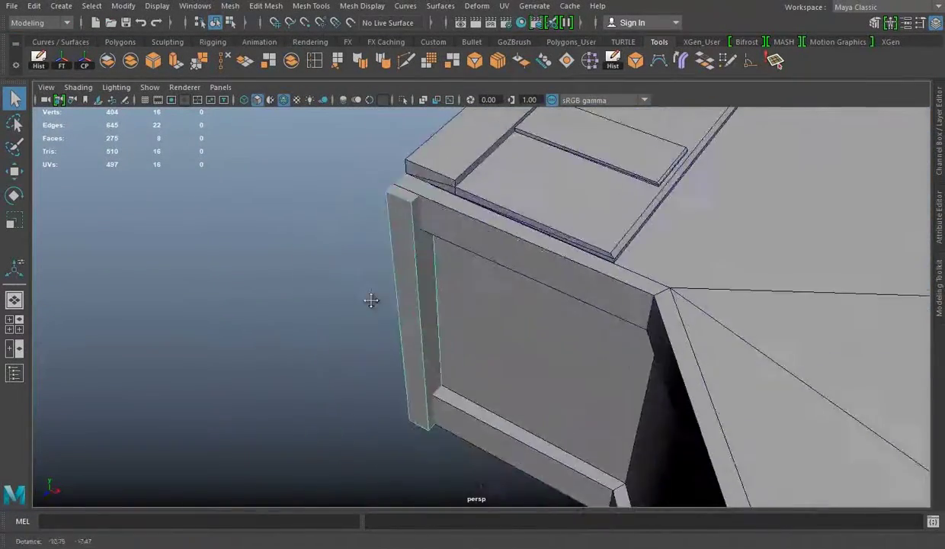
pyautogui.moveTo(289, 185); pyautogui.dragTo(280, 155, button='right')
pyautogui.press('w')
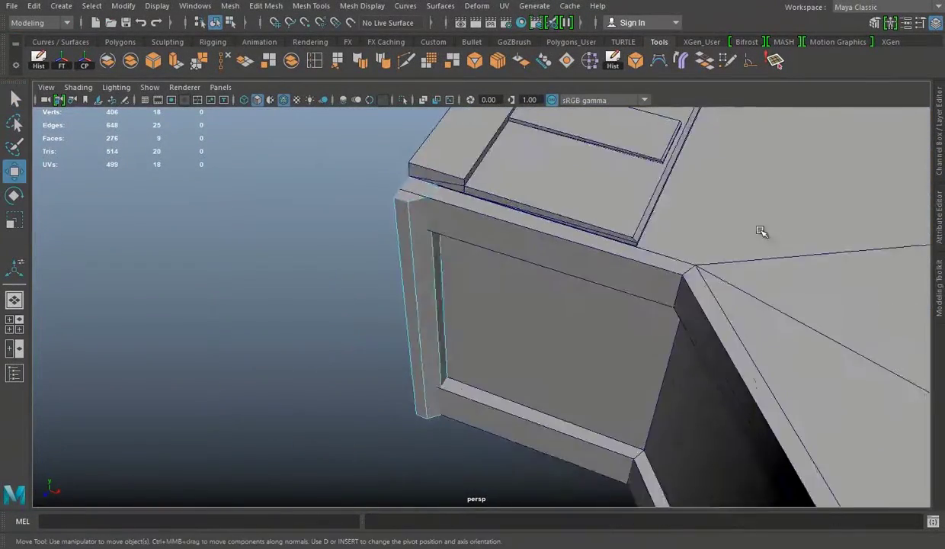
pyautogui.hotkey('ctrl', 'shift', 'a')
pyautogui.click(864, 163)
pyautogui.click(184, 249)
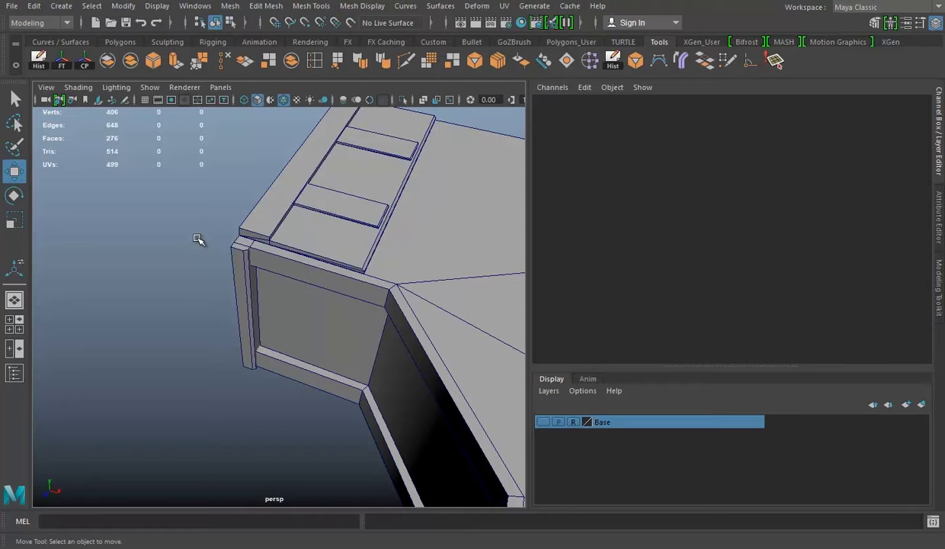
# Select the corner post and save the scene.
pyautogui.click(230, 243)
pyautogui.scroll(5, 230, 242)
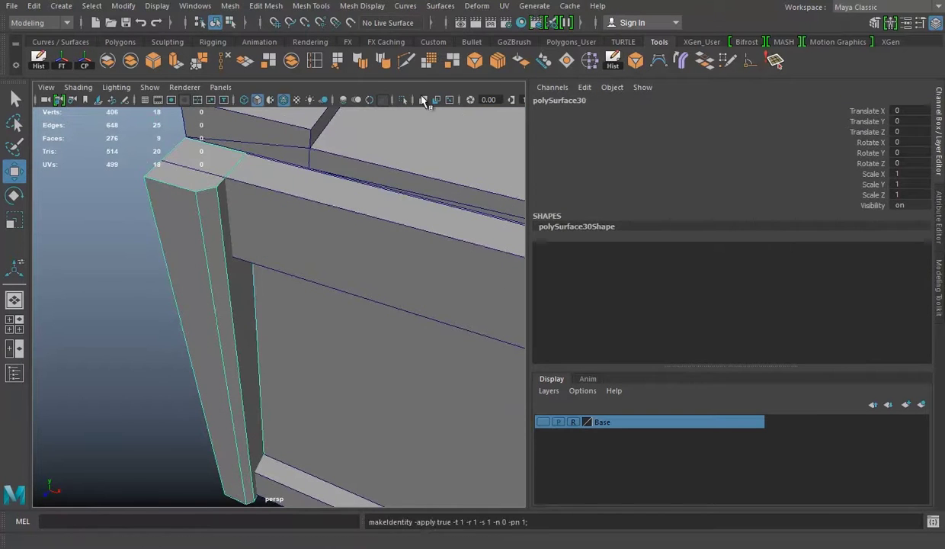
pyautogui.keyDown('shift'); pyautogui.moveTo(326, 297); pyautogui.dragTo(327, 298, button='right'); pyautogui.keyUp('shift')
pyautogui.moveTo(327, 298)
pyautogui.keyDown('alt'); pyautogui.mouseDown()
pyautogui.moveTo(248, 392)
pyautogui.moveTo(267, 358)
pyautogui.moveTo(338, 309)
pyautogui.moveTo(152, 322)
pyautogui.moveTo(287, 289)
pyautogui.moveTo(357, 313)
pyautogui.mouseUp(); pyautogui.keyUp('alt')
pyautogui.press('w')
pyautogui.click(283, 300)
pyautogui.hotkey('ctrl', 's')
# Bevel the post's outer vertical edge with Fraction 0.2.
pyautogui.moveTo(297, 296); pyautogui.dragTo(292, 267, button='right')
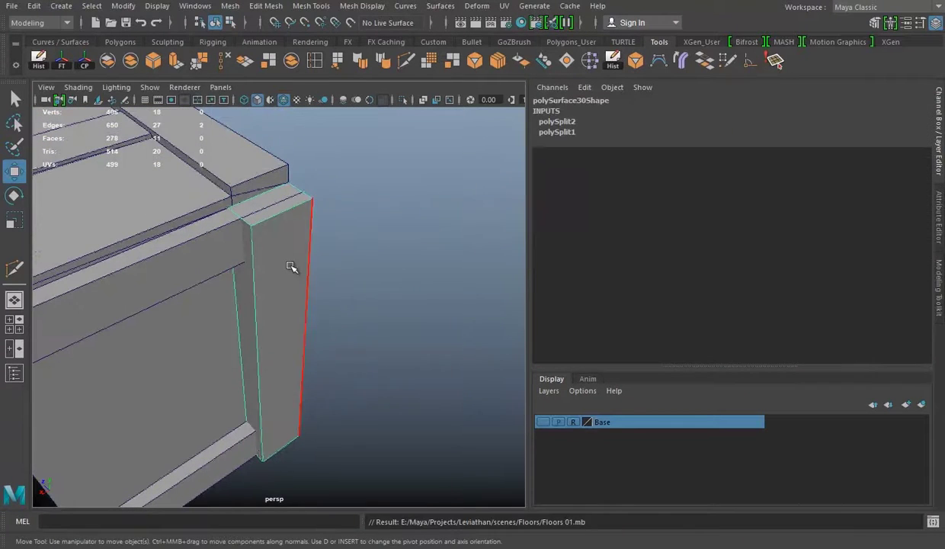
pyautogui.click(292, 267)
pyautogui.hotkey('ctrl', 'b')
pyautogui.click(871, 163)
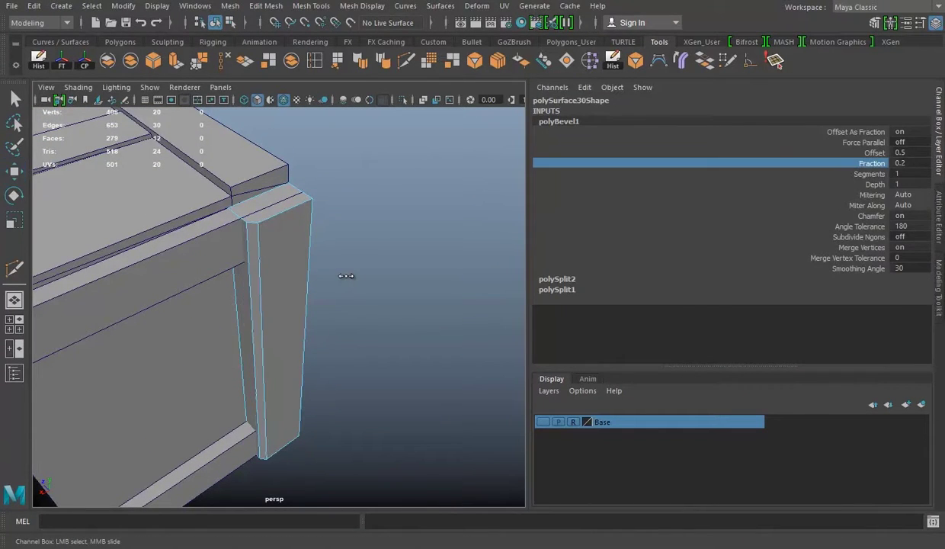
pyautogui.moveTo(347, 275); pyautogui.dragTo(345, 275, button='middle')
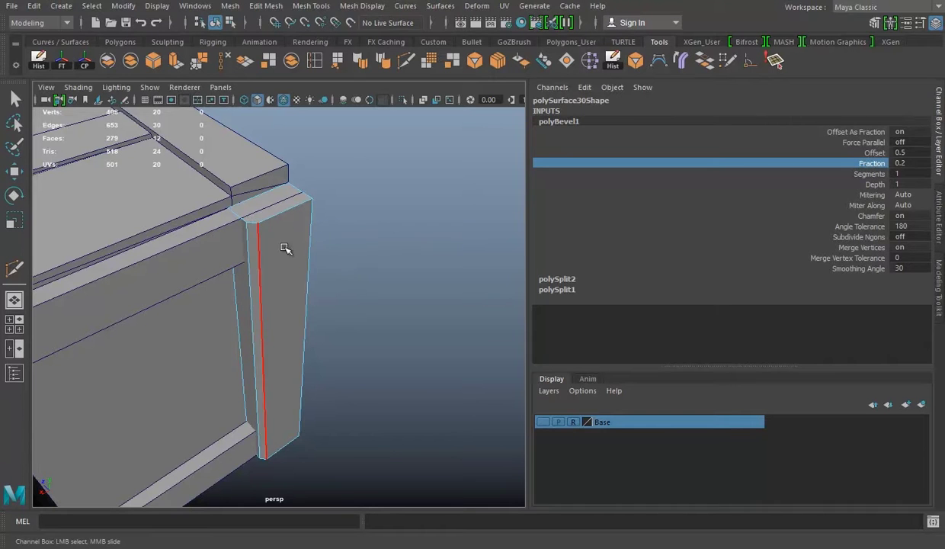
pyautogui.keyDown('shift'); pyautogui.moveTo(285, 248); pyautogui.dragTo(263, 233, button='right'); pyautogui.keyUp('shift')
# Clear the selection and zoom out to an overview of the tile.
pyautogui.keyDown('alt'); pyautogui.moveTo(327, 253); pyautogui.dragTo(259, 261); pyautogui.keyUp('alt')
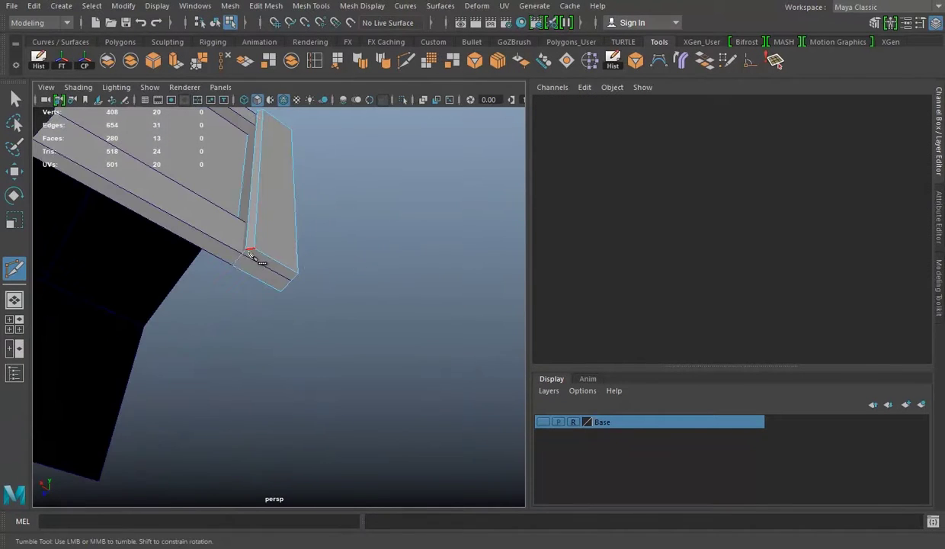
pyautogui.keyDown('alt'); pyautogui.moveTo(388, 288); pyautogui.dragTo(393, 132); pyautogui.keyUp('alt')
pyautogui.press('w')
pyautogui.keyDown('alt'); pyautogui.moveTo(393, 132); pyautogui.dragTo(416, 228, button='right'); pyautogui.keyUp('alt')
pyautogui.keyDown('alt'); pyautogui.moveTo(416, 228); pyautogui.dragTo(295, 291); pyautogui.keyUp('alt')
pyautogui.moveTo(295, 291)
pyautogui.keyDown('alt'); pyautogui.mouseDown(button='right')
pyautogui.moveTo(402, 139)
pyautogui.moveTo(305, 328)
pyautogui.mouseUp(button='right'); pyautogui.keyUp('alt')
pyautogui.click(295, 343)
pyautogui.moveTo(295, 343)
pyautogui.keyDown('alt'); pyautogui.mouseDown()
pyautogui.moveTo(242, 307)
pyautogui.moveTo(427, 251)
pyautogui.mouseUp(); pyautogui.keyUp('alt')
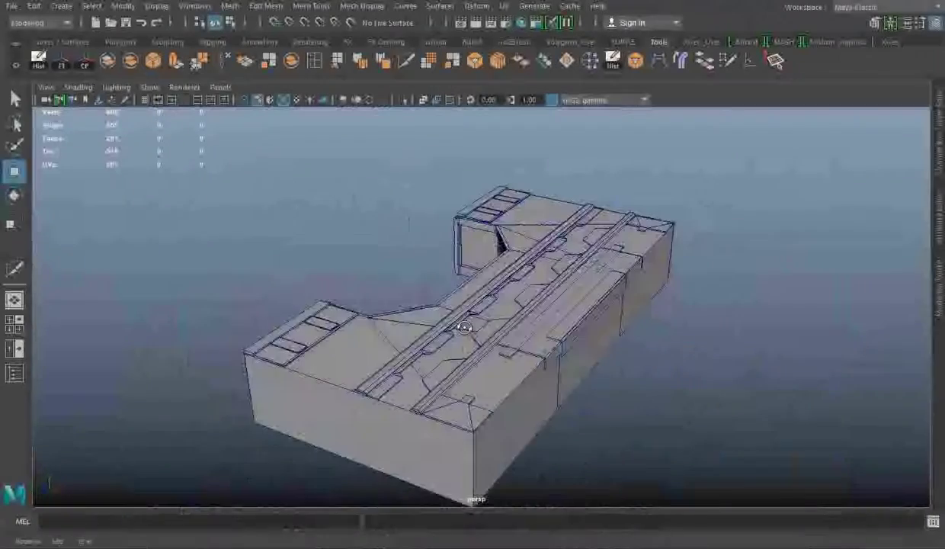
# Isolate the base blockout and clean up extra split edges on its top.
pyautogui.keyDown('alt'); pyautogui.moveTo(446, 305); pyautogui.dragTo(422, 366); pyautogui.keyUp('alt')
pyautogui.click(420, 405)
pyautogui.hotkey('ctrl', '1')
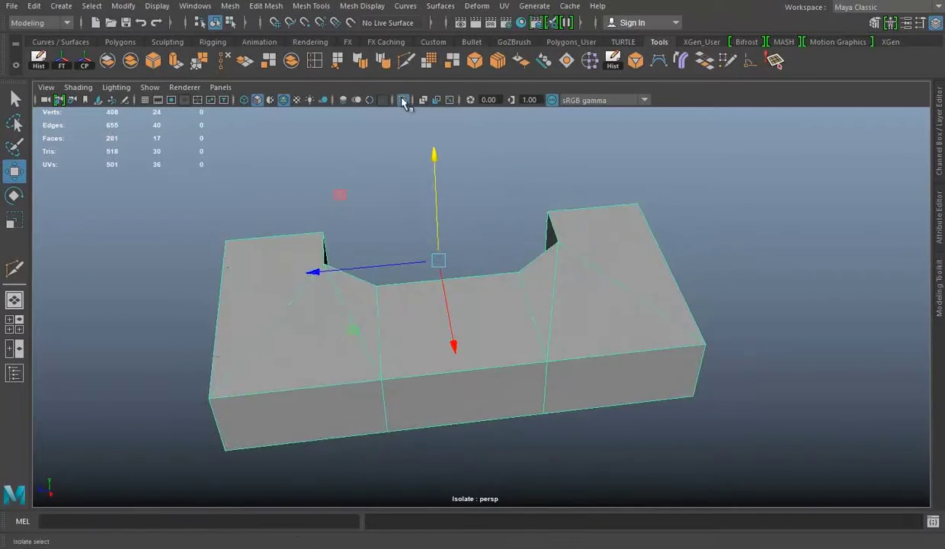
pyautogui.keyDown('alt'); pyautogui.moveTo(420, 405); pyautogui.dragTo(423, 251); pyautogui.keyUp('alt')
pyautogui.hotkey('shift', 'right')
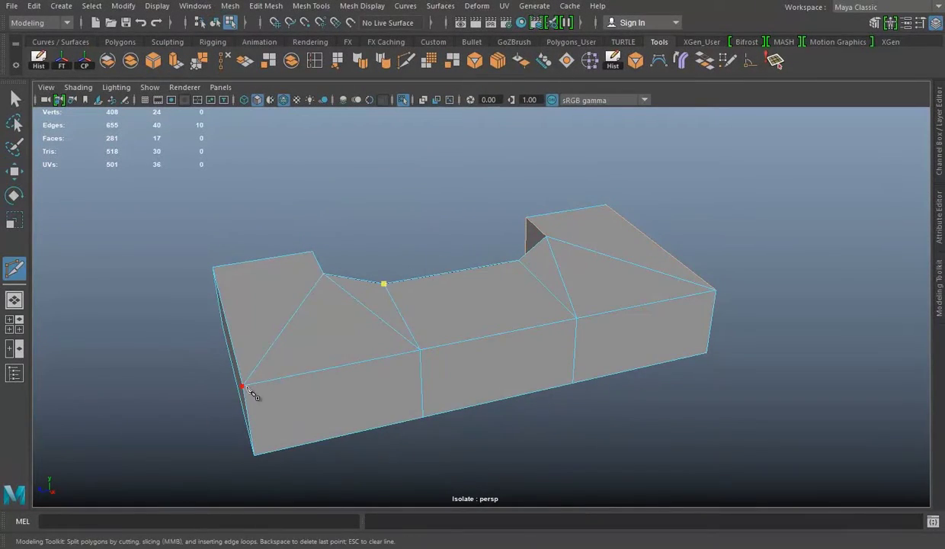
pyautogui.press('w')
pyautogui.click(413, 304)
pyautogui.moveTo(531, 179); pyautogui.dragTo(597, 162, button='right')
# Exit Isolate Select and dolly in on the whole floor tile with its raised details.
pyautogui.moveTo(597, 162)
pyautogui.keyDown('alt'); pyautogui.mouseDown()
pyautogui.moveTo(503, 237)
pyautogui.moveTo(650, 289)
pyautogui.mouseUp(); pyautogui.keyUp('alt')
pyautogui.hotkey('ctrl', '1')
pyautogui.keyDown('alt'); pyautogui.moveTo(650, 289); pyautogui.dragTo(469, 242, button='right'); pyautogui.keyUp('alt')
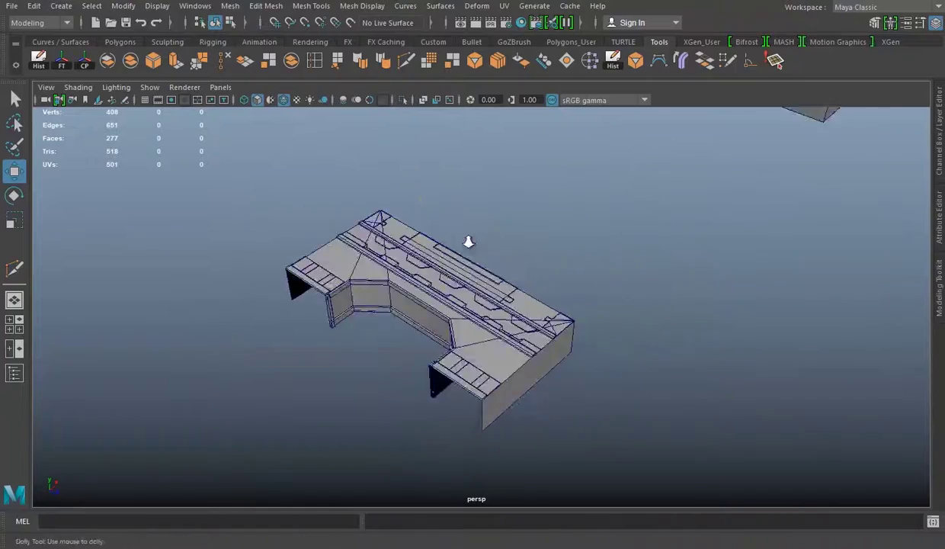
pyautogui.keyDown('alt'); pyautogui.moveTo(469, 241); pyautogui.dragTo(506, 308); pyautogui.keyUp('alt')
pyautogui.keyDown('alt'); pyautogui.moveTo(507, 308); pyautogui.dragTo(444, 386, button='right'); pyautogui.keyUp('alt')
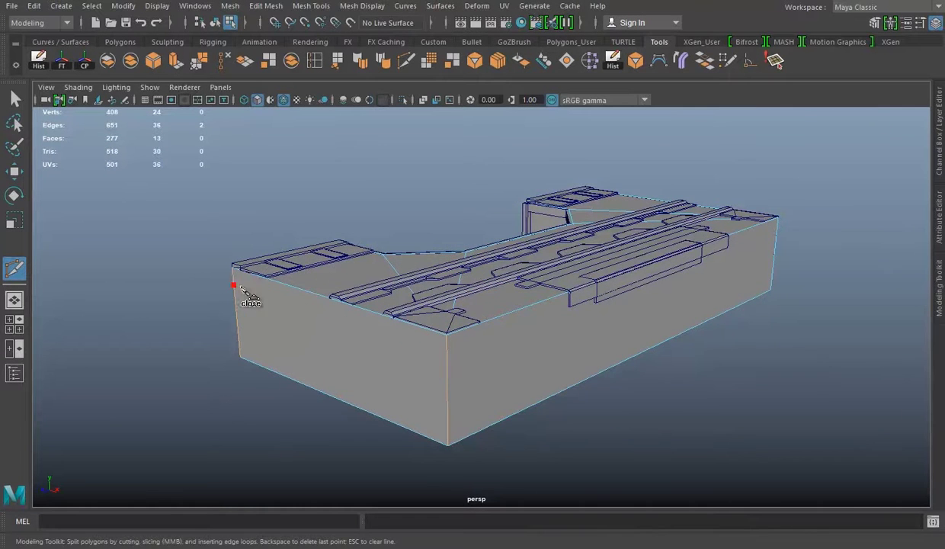
# Insert a horizontal edge loop around the base box and move it just under the top.
pyautogui.keyDown('alt'); pyautogui.moveTo(503, 344); pyautogui.dragTo(595, 339); pyautogui.keyUp('alt')
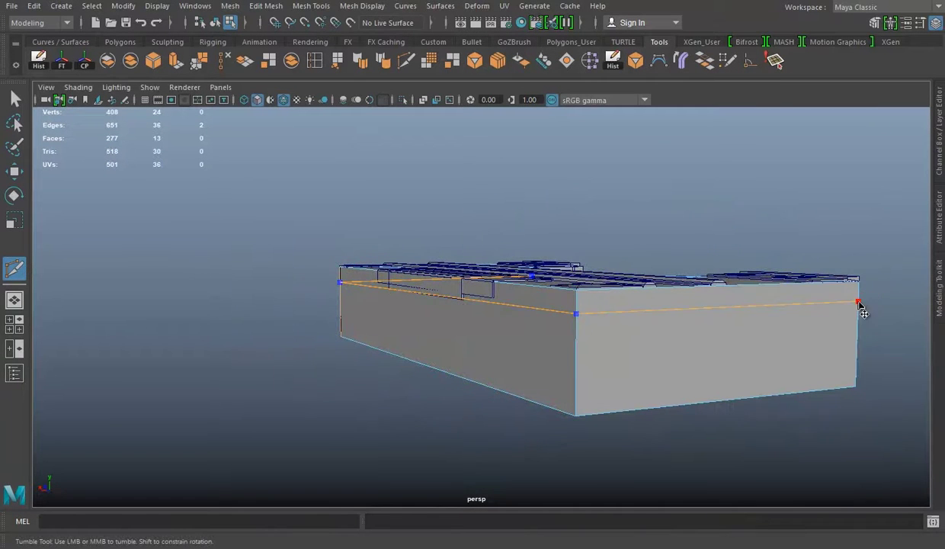
pyautogui.click(859, 302)
pyautogui.moveTo(612, 184); pyautogui.dragTo(614, 341, button='right')
pyautogui.press('w')
pyautogui.keyDown('alt'); pyautogui.moveTo(443, 316); pyautogui.dragTo(549, 270); pyautogui.keyUp('alt')
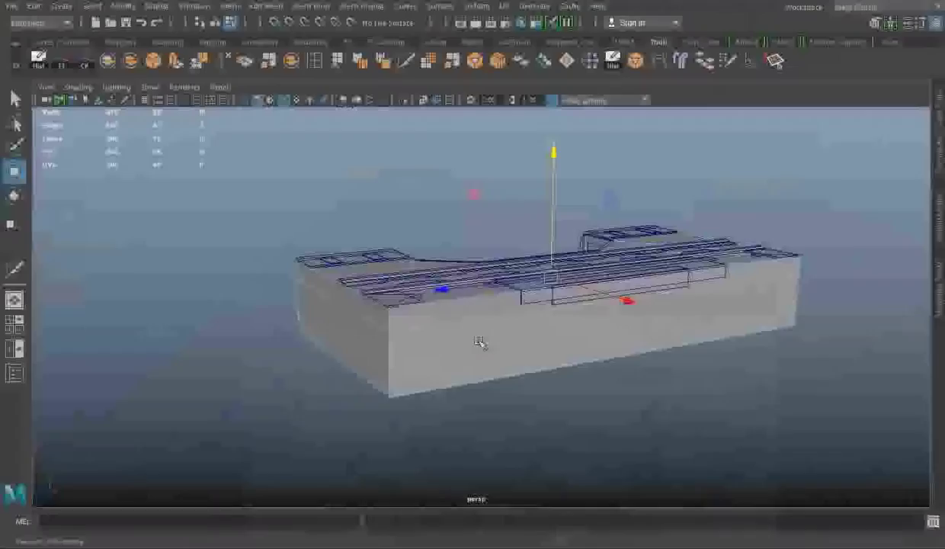
pyautogui.keyDown('alt'); pyautogui.moveTo(479, 343); pyautogui.dragTo(659, 337, button='right'); pyautogui.keyUp('alt')
pyautogui.moveTo(658, 338)
pyautogui.keyDown('alt'); pyautogui.mouseDown()
pyautogui.moveTo(437, 292)
pyautogui.moveTo(572, 198)
pyautogui.mouseUp(); pyautogui.keyUp('alt')
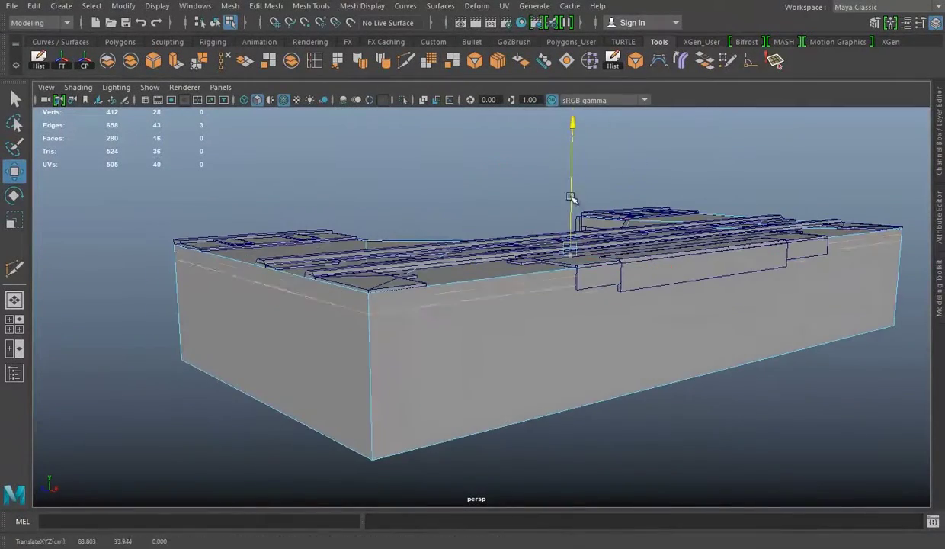
# Multi-Cut a new edge line across the box from its left edge to the far side.
pyautogui.press('y')
pyautogui.click(177, 263)
pyautogui.moveTo(591, 349)
pyautogui.keyDown('alt'); pyautogui.mouseDown()
pyautogui.moveTo(738, 298)
pyautogui.moveTo(727, 297)
pyautogui.mouseUp(); pyautogui.keyUp('alt')
pyautogui.click(739, 306)
pyautogui.press('Return')
# Select the rim faces along the top edge and apply an Edit Mesh operation to them.
pyautogui.press('w')
pyautogui.keyDown('alt'); pyautogui.moveTo(394, 196); pyautogui.dragTo(563, 302); pyautogui.keyUp('alt')
pyautogui.click(368, 333)
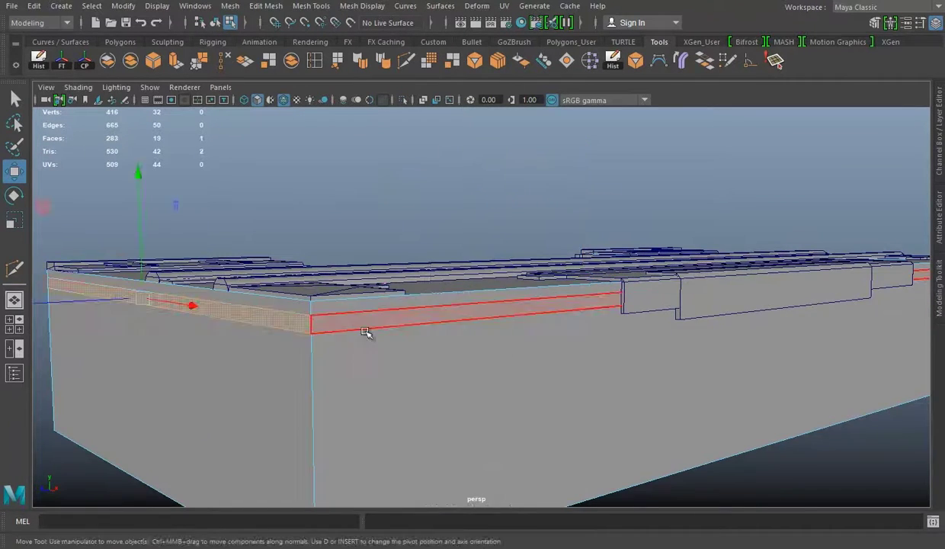
pyautogui.keyDown('alt'); pyautogui.moveTo(367, 333); pyautogui.dragTo(488, 371); pyautogui.keyUp('alt')
pyautogui.click(266, 6)
pyautogui.click(296, 355)
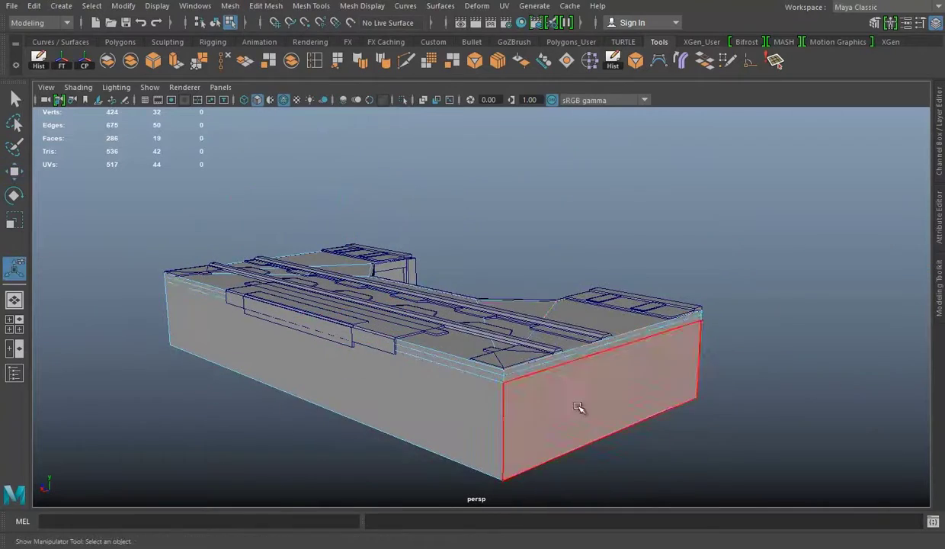
pyautogui.moveTo(582, 183); pyautogui.dragTo(597, 86, button='right')
pyautogui.moveTo(530, 371)
pyautogui.keyDown('alt'); pyautogui.mouseDown()
pyautogui.moveTo(308, 360)
pyautogui.moveTo(423, 312)
pyautogui.mouseUp(); pyautogui.keyUp('alt')
# Extrude the rim edges and scale them outward so the band sticks out slightly.
pyautogui.press('w')
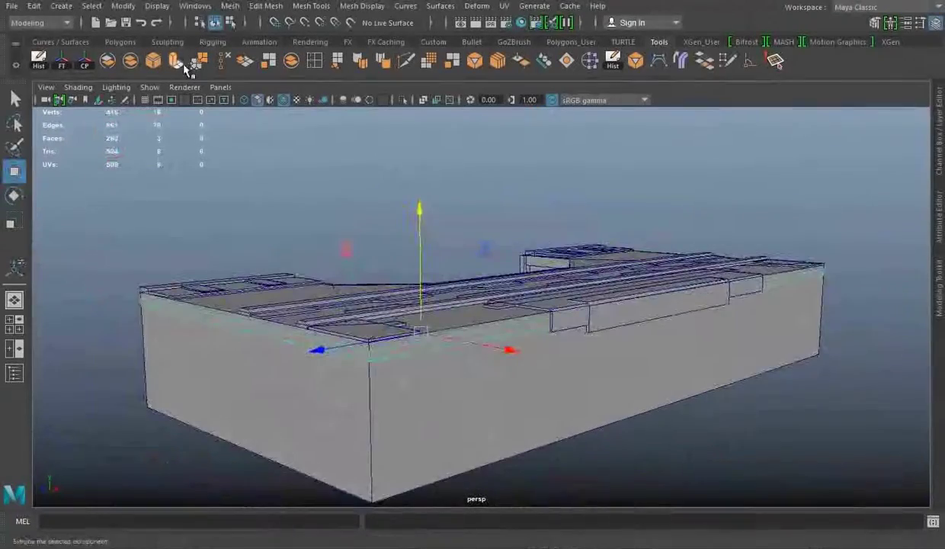
pyautogui.hotkey('ctrl', 'e')
pyautogui.press('e')
pyautogui.press('r')
pyautogui.moveTo(182, 362)
pyautogui.keyDown('alt'); pyautogui.mouseDown()
pyautogui.moveTo(521, 373)
pyautogui.moveTo(702, 338)
pyautogui.moveTo(590, 349)
pyautogui.mouseUp(); pyautogui.keyUp('alt')
pyautogui.moveTo(347, 375)
pyautogui.keyDown('alt'); pyautogui.mouseDown()
pyautogui.moveTo(667, 327)
pyautogui.moveTo(658, 341)
pyautogui.mouseUp(); pyautogui.keyUp('alt')
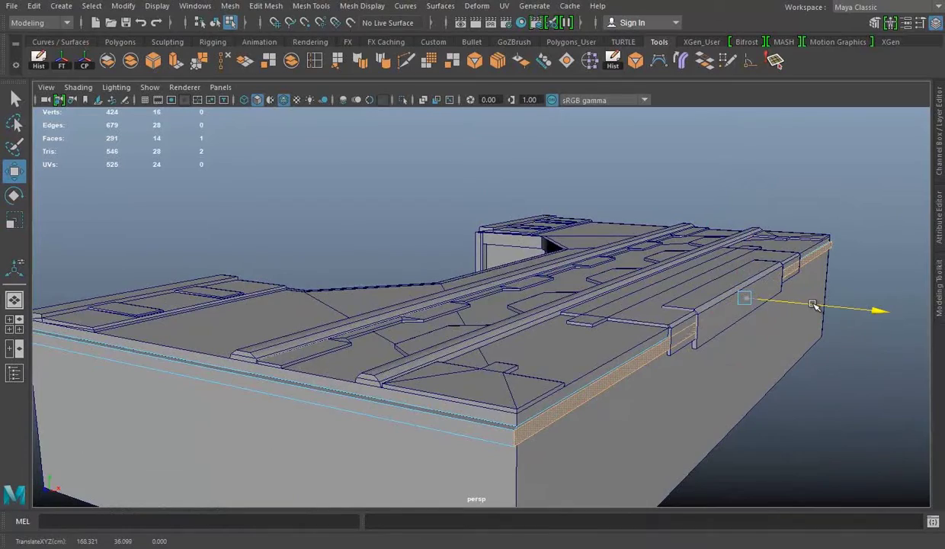
pyautogui.moveTo(485, 433)
pyautogui.keyDown('alt'); pyautogui.mouseDown()
pyautogui.moveTo(734, 443)
pyautogui.moveTo(316, 263)
pyautogui.moveTo(253, 246)
pyautogui.mouseUp(); pyautogui.keyUp('alt')
pyautogui.press('r')
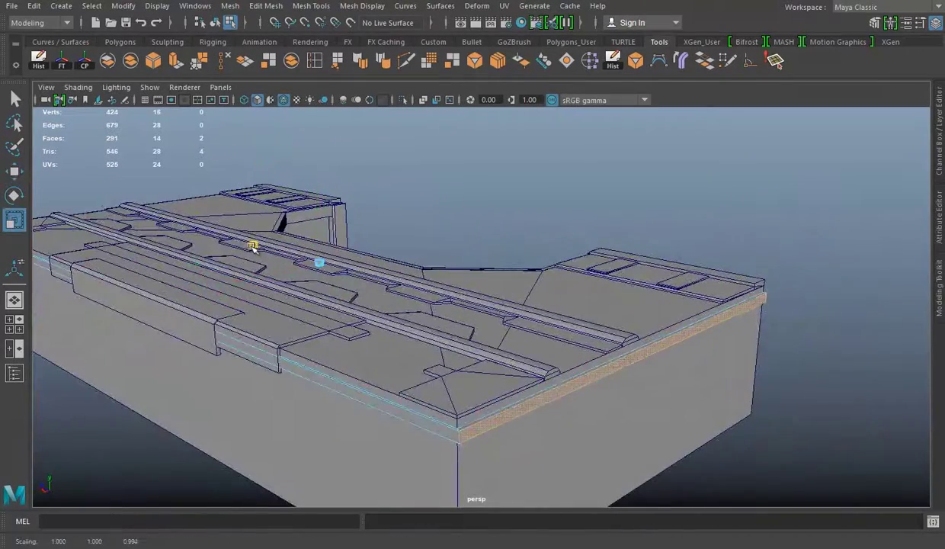
# Isolate the rim strips to inspect their ends, then show the whole model again.
pyautogui.click(774, 218)
pyautogui.moveTo(372, 135)
pyautogui.keyDown('alt'); pyautogui.mouseDown()
pyautogui.moveTo(393, 396)
pyautogui.moveTo(217, 429)
pyautogui.mouseUp(); pyautogui.keyUp('alt')
pyautogui.hotkey('ctrl', '1')
pyautogui.moveTo(551, 223)
pyautogui.keyDown('alt'); pyautogui.mouseDown()
pyautogui.moveTo(204, 437)
pyautogui.moveTo(596, 261)
pyautogui.moveTo(726, 275)
pyautogui.mouseUp(); pyautogui.keyUp('alt')
pyautogui.click(595, 261)
pyautogui.click(337, 270)
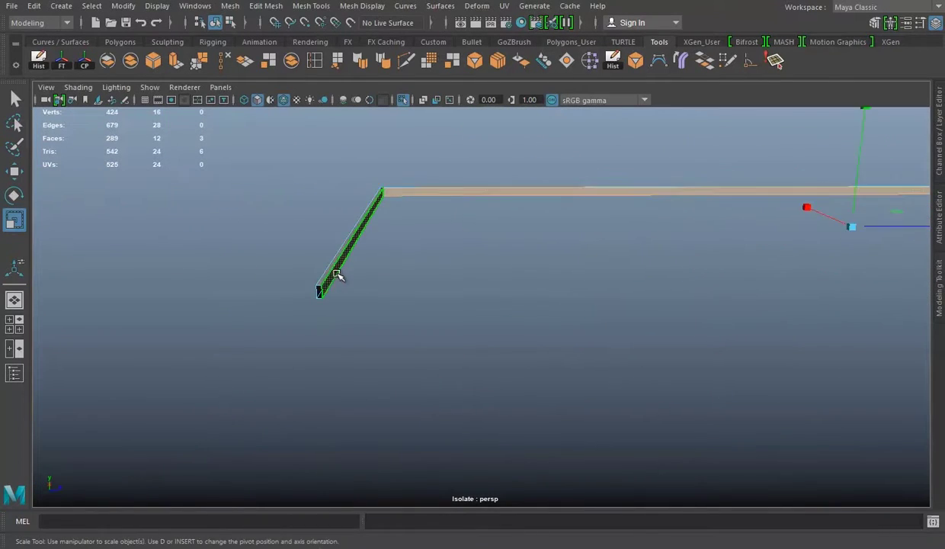
pyautogui.rightClick(432, 183)
pyautogui.hotkey('ctrl', '1')
# Orbit around the model to review the protruding rim band from low angles.
pyautogui.moveTo(407, 131)
pyautogui.keyDown('alt'); pyautogui.mouseDown()
pyautogui.moveTo(517, 289)
pyautogui.moveTo(454, 534)
pyautogui.mouseUp(); pyautogui.keyUp('alt')
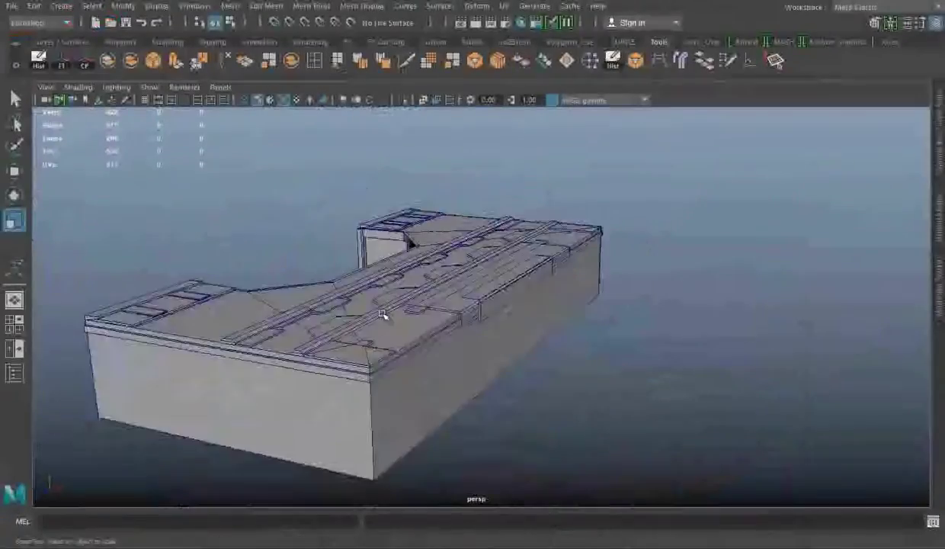
pyautogui.press('r')
pyautogui.keyDown('alt'); pyautogui.moveTo(468, 333); pyautogui.dragTo(492, 373); pyautogui.keyUp('alt')
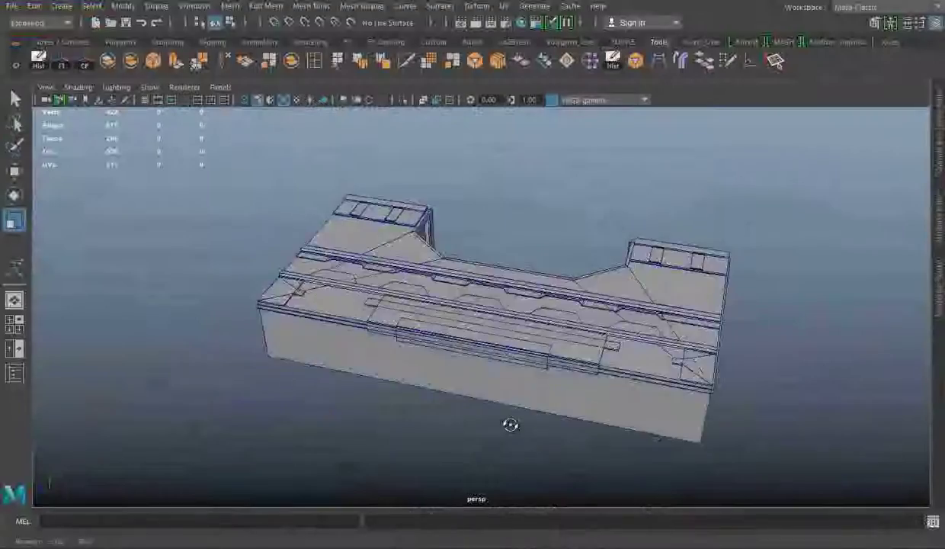
pyautogui.moveTo(509, 425)
pyautogui.keyDown('alt'); pyautogui.mouseDown()
pyautogui.moveTo(753, 393)
pyautogui.moveTo(732, 457)
pyautogui.moveTo(709, 488)
pyautogui.mouseUp(); pyautogui.keyUp('alt')
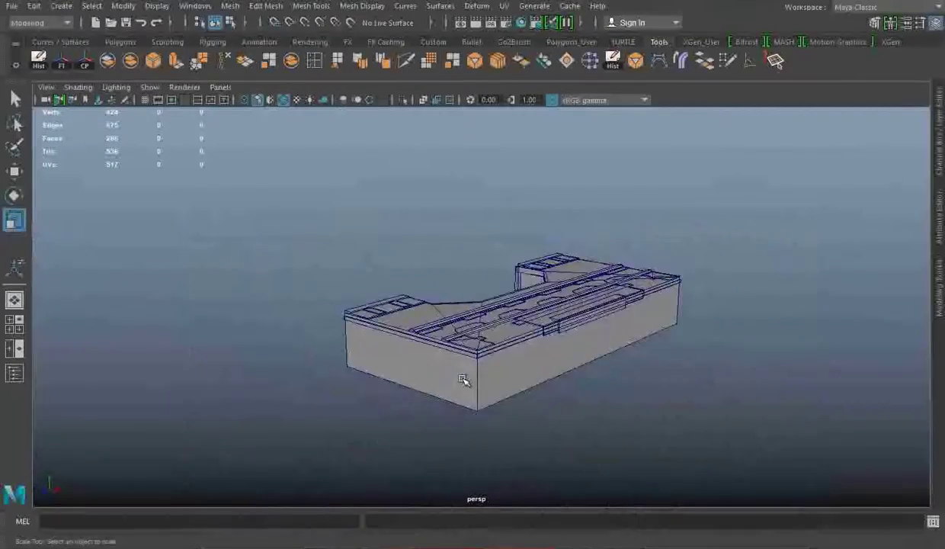
# Select the whole model and change its shading mode.
pyautogui.moveTo(464, 382)
pyautogui.keyDown('alt'); pyautogui.mouseDown()
pyautogui.moveTo(481, 414)
pyautogui.moveTo(456, 363)
pyautogui.moveTo(354, 294)
pyautogui.mouseUp(); pyautogui.keyUp('alt')
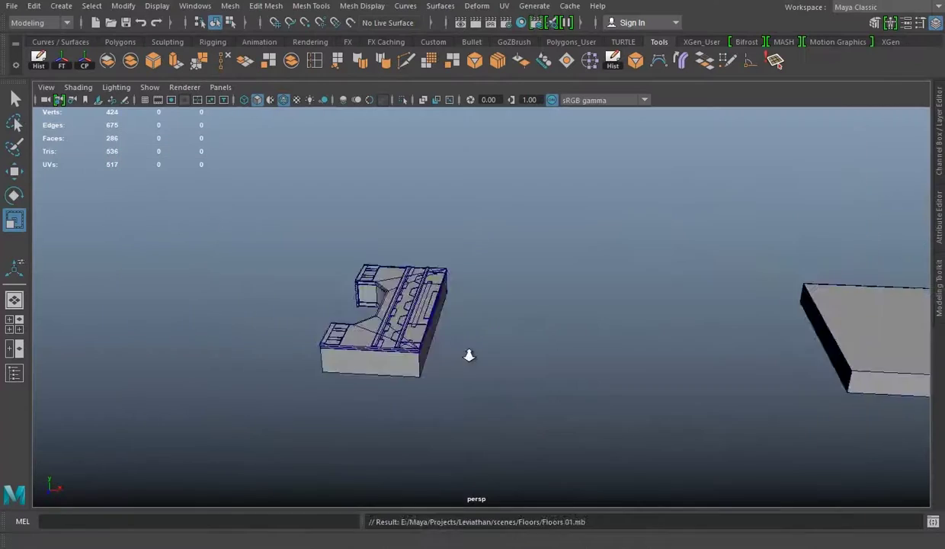
pyautogui.keyDown('alt'); pyautogui.moveTo(468, 355); pyautogui.dragTo(545, 337); pyautogui.keyUp('alt')
pyautogui.moveTo(224, 232); pyautogui.dragTo(582, 481)
pyautogui.click(38, 58)
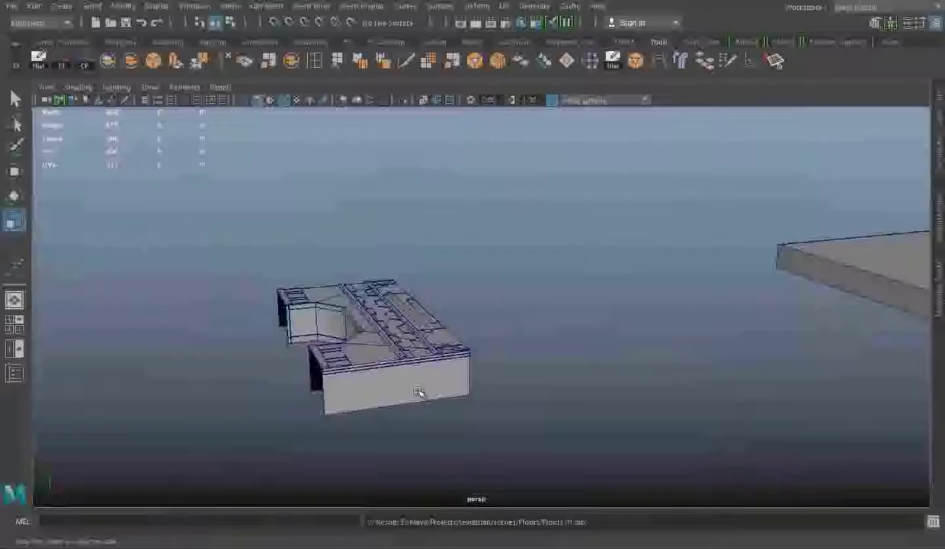
# Split off the left blockout piece with Mesh > Separate and reselect it.
pyautogui.moveTo(420, 393)
pyautogui.keyDown('alt'); pyautogui.mouseDown()
pyautogui.moveTo(569, 351)
pyautogui.moveTo(531, 363)
pyautogui.moveTo(614, 301)
pyautogui.mouseUp(); pyautogui.keyUp('alt')
pyautogui.moveTo(344, 233); pyautogui.dragTo(495, 376)
pyautogui.click(229, 5)
pyautogui.click(249, 66)
pyautogui.moveTo(289, 189); pyautogui.dragTo(475, 359)
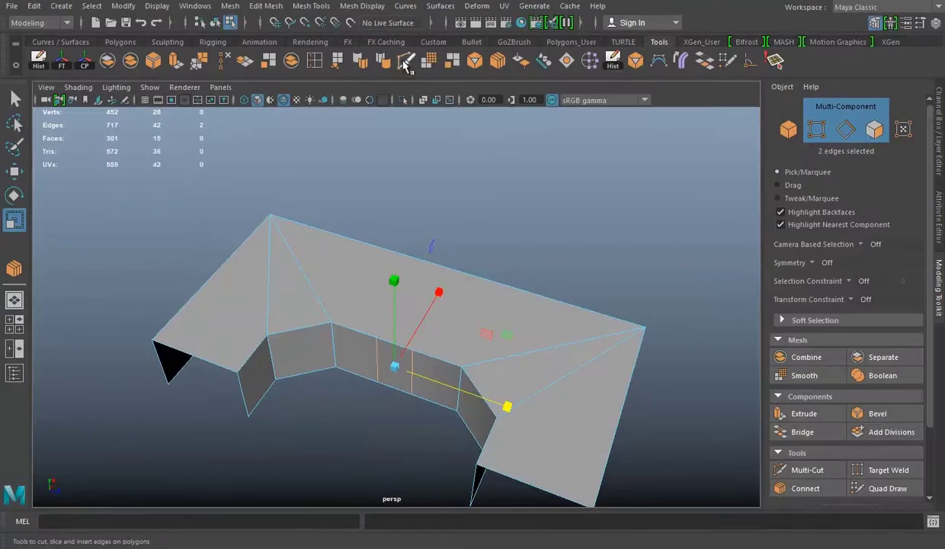
# Multi-Cut new edges across the blockout piece's top and slide the edge loop along it.
pyautogui.click(405, 62)
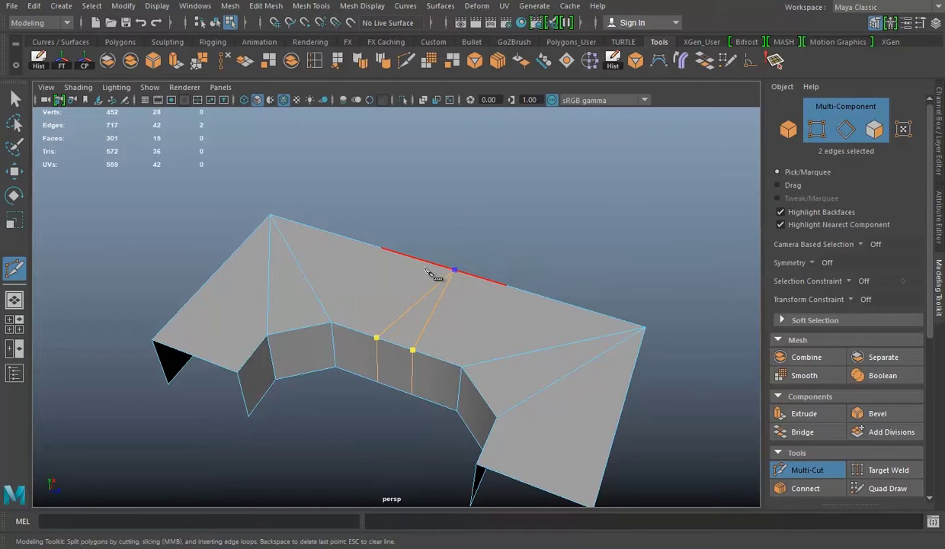
pyautogui.press('Return')
pyautogui.keyDown('alt'); pyautogui.moveTo(433, 253); pyautogui.dragTo(377, 281); pyautogui.keyUp('alt')
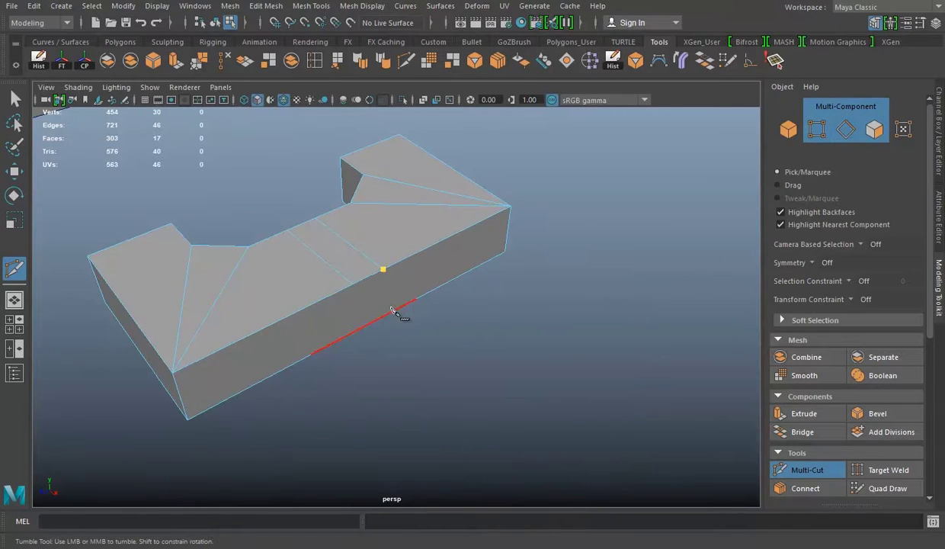
pyautogui.press('w')
pyautogui.click(429, 295)
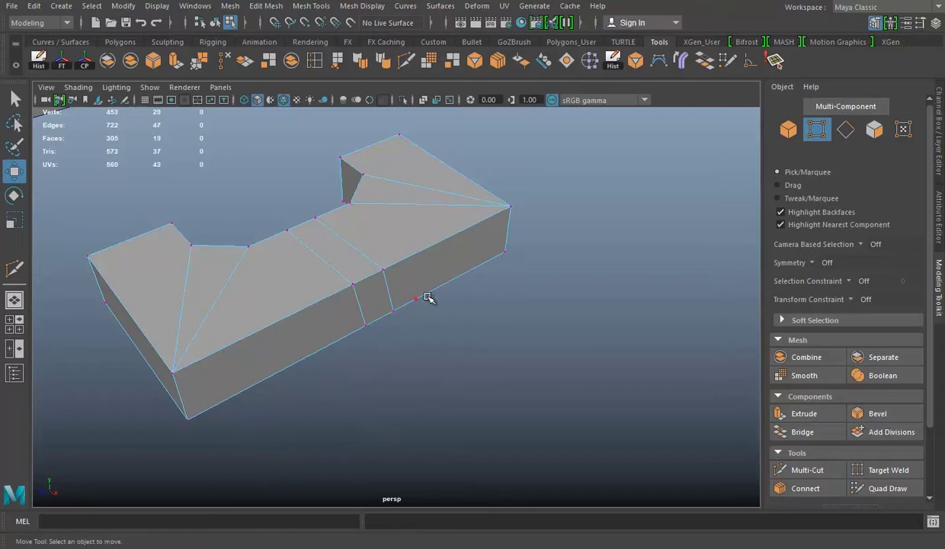
pyautogui.doubleClick(376, 274)
pyautogui.moveTo(365, 263)
pyautogui.keyDown('alt'); pyautogui.mouseDown()
pyautogui.moveTo(401, 281)
pyautogui.moveTo(541, 310)
pyautogui.moveTo(494, 309)
pyautogui.mouseUp(); pyautogui.keyUp('alt')
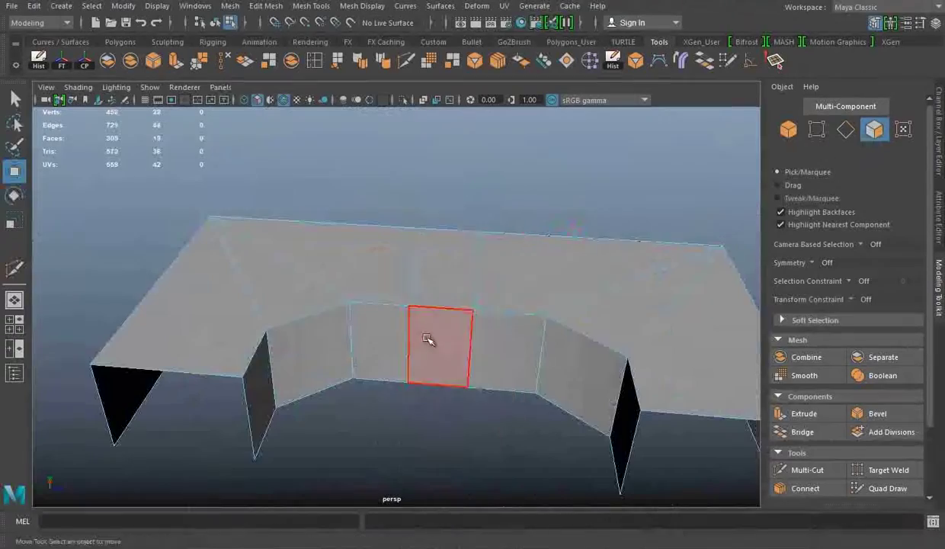
# Extrude a face, then bridge the two edges around the hole to fill it.
pyautogui.hotkey('ctrl', 'e')
pyautogui.moveTo(429, 339)
pyautogui.keyDown('alt'); pyautogui.mouseDown()
pyautogui.moveTo(345, 395)
pyautogui.moveTo(345, 435)
pyautogui.mouseUp(); pyautogui.keyUp('alt')
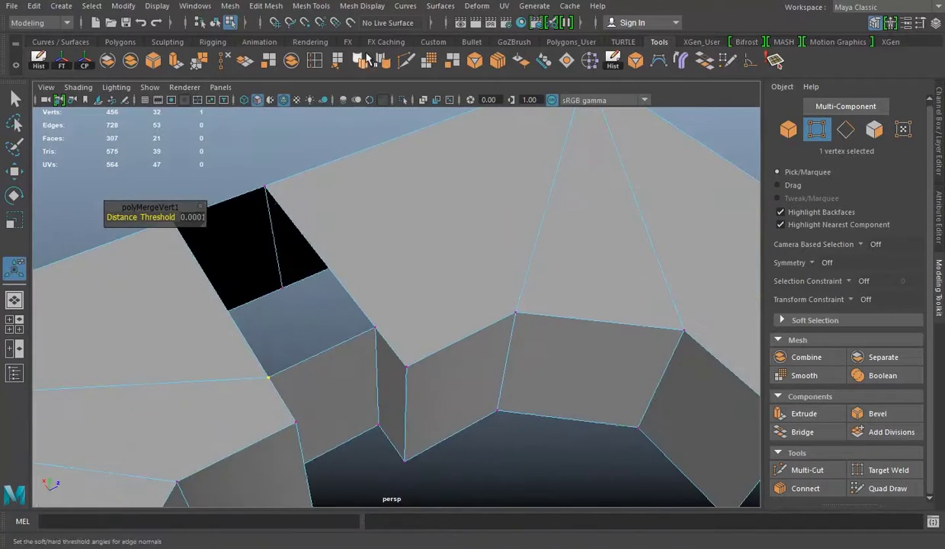
pyautogui.click(368, 60)
pyautogui.keyDown('alt'); pyautogui.moveTo(503, 213); pyautogui.dragTo(541, 188); pyautogui.keyUp('alt')
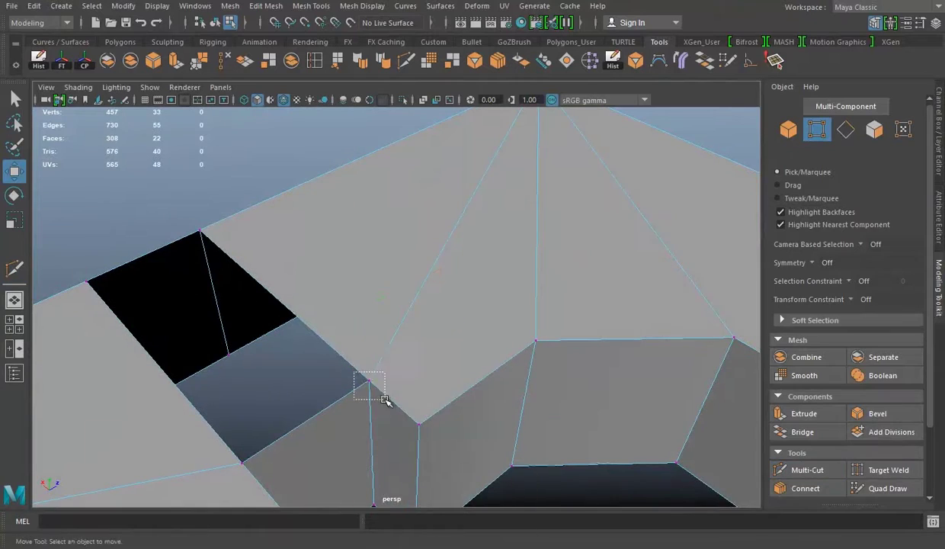
pyautogui.moveTo(386, 181); pyautogui.dragTo(385, 144, button='right')
pyautogui.click(803, 432)
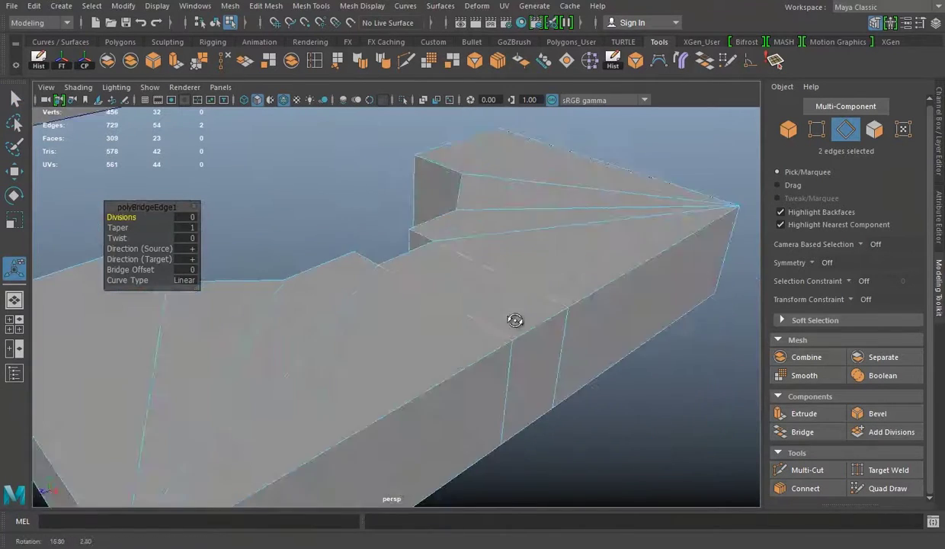
# Frame the model and save the scene as Floors 01.mb.
pyautogui.keyDown('alt'); pyautogui.moveTo(551, 336); pyautogui.dragTo(397, 302); pyautogui.keyUp('alt')
pyautogui.moveTo(407, 183); pyautogui.dragTo(469, 165, button='right')
pyautogui.press('f')
pyautogui.hotkey('ctrl', 's')
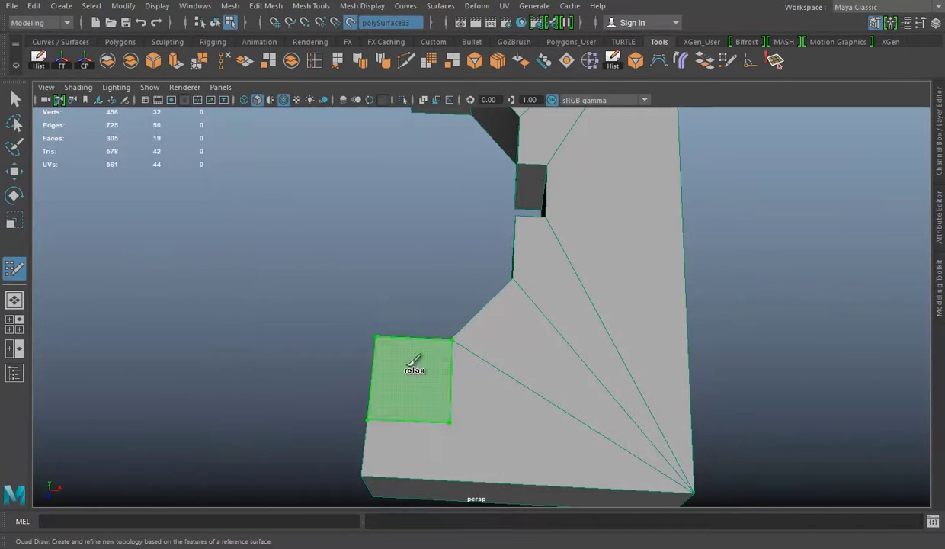
# Build a new quad at the slab corner and extrude its inner face into a raised strip.
pyautogui.keyDown('shift'); pyautogui.click(418, 363); pyautogui.keyUp('shift')
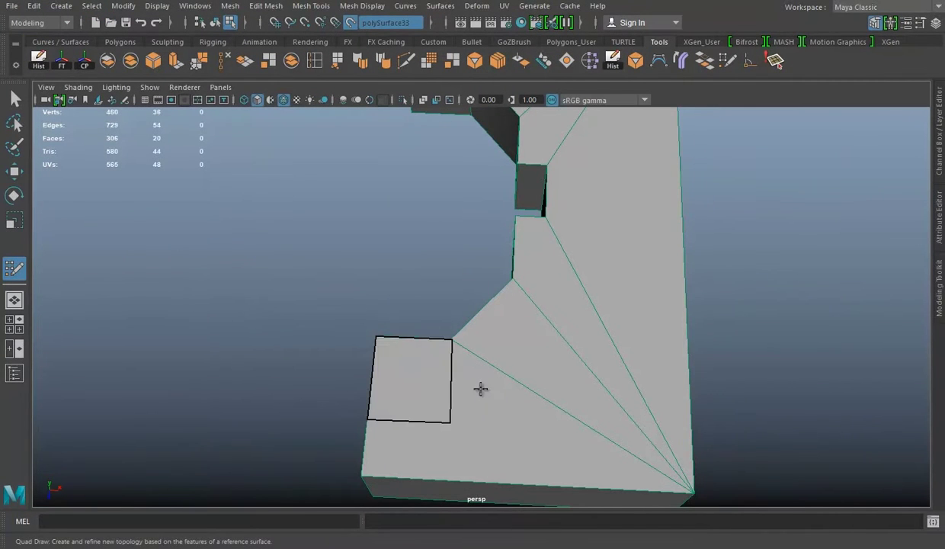
pyautogui.rightClick(724, 184)
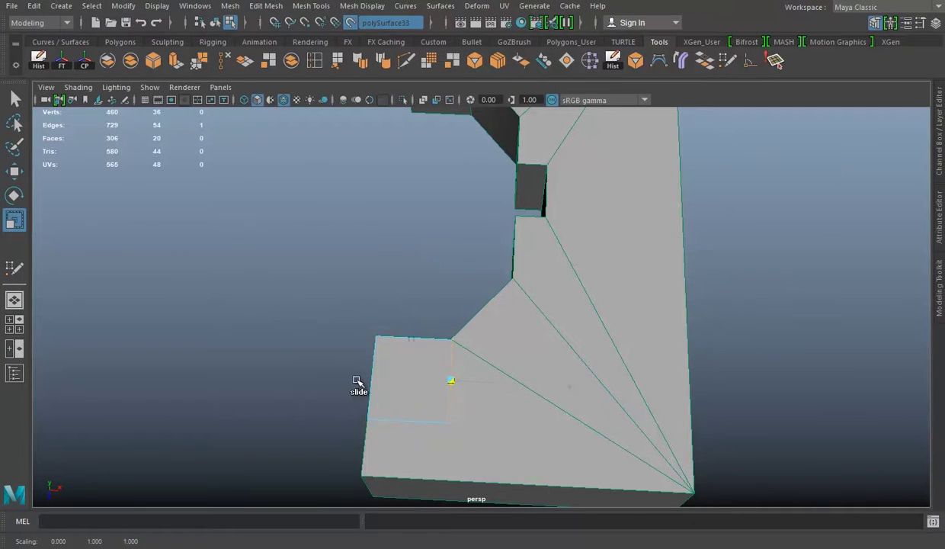
pyautogui.press('w')
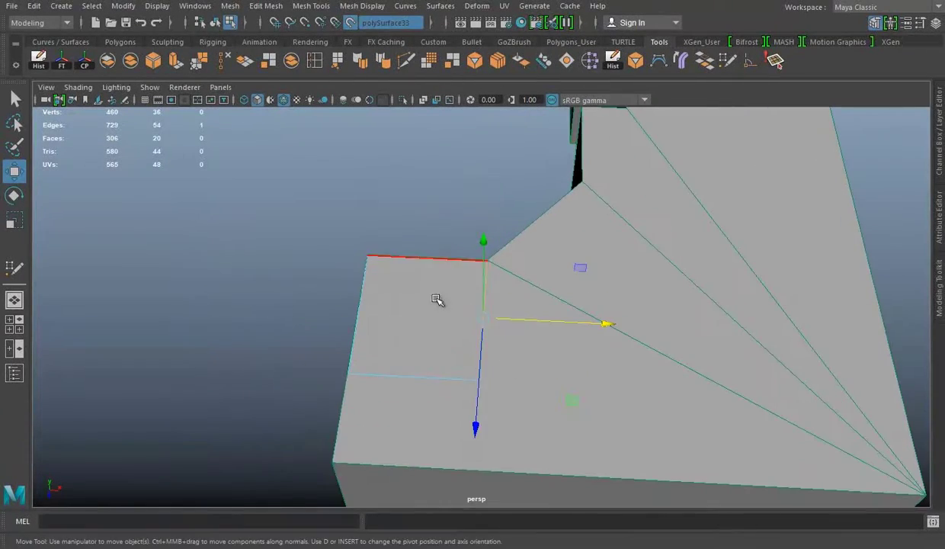
pyautogui.keyDown('shift'); pyautogui.moveTo(437, 300); pyautogui.dragTo(368, 333, button='right'); pyautogui.keyUp('shift')
pyautogui.click(375, 377)
pyautogui.press('w')
pyautogui.click(396, 287)
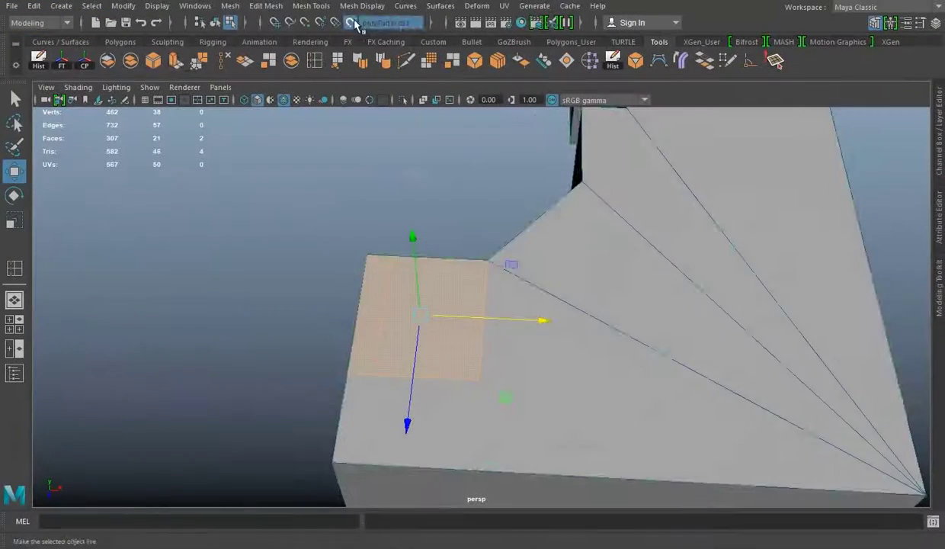
pyautogui.hotkey('ctrl', 'e')
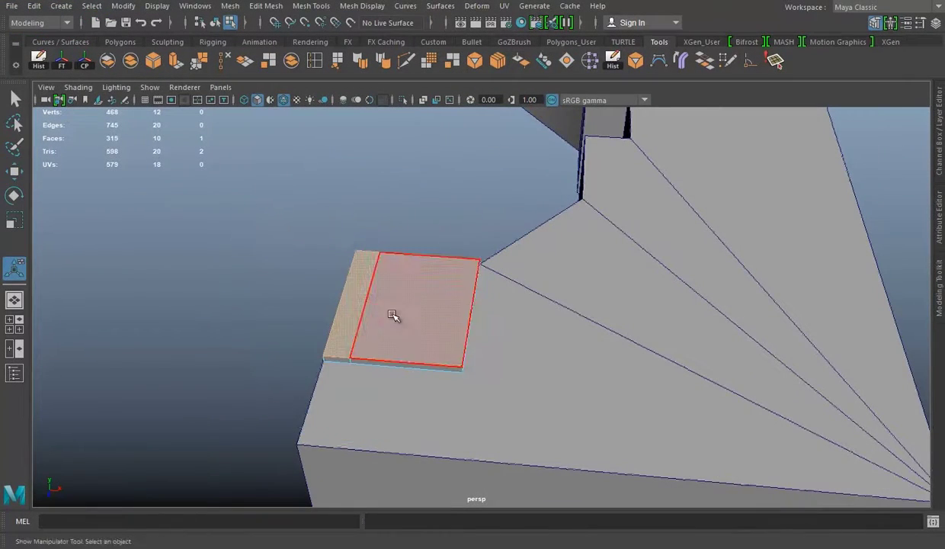
pyautogui.press('w')
pyautogui.moveTo(342, 200)
pyautogui.keyDown('alt'); pyautogui.mouseDown()
pyautogui.moveTo(467, 312)
pyautogui.moveTo(481, 232)
pyautogui.mouseUp(); pyautogui.keyUp('alt')
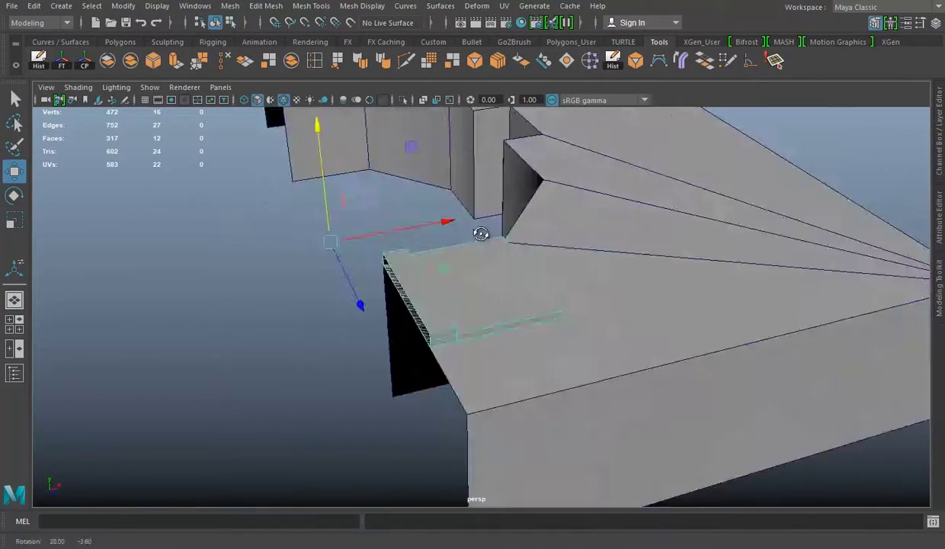
# Isolate the slab, cut an edge across its top and delete the two unwanted cut edges.
pyautogui.hotkey('ctrl', '1')
pyautogui.moveTo(633, 196)
pyautogui.keyDown('alt'); pyautogui.mouseDown()
pyautogui.moveTo(445, 291)
pyautogui.moveTo(507, 368)
pyautogui.mouseUp(); pyautogui.keyUp('alt')
pyautogui.scroll(3, 507, 367)
pyautogui.moveTo(427, 335)
pyautogui.keyDown('shift'); pyautogui.mouseDown(button='right')
pyautogui.moveTo(377, 313)
pyautogui.moveTo(446, 345)
pyautogui.mouseUp(button='right'); pyautogui.keyUp('shift')
pyautogui.click(326, 311)
pyautogui.moveTo(503, 312)
pyautogui.keyDown('alt'); pyautogui.mouseDown()
pyautogui.moveTo(498, 346)
pyautogui.moveTo(610, 350)
pyautogui.mouseUp(); pyautogui.keyUp('alt')
pyautogui.hotkey('ctrl', 'Delete')
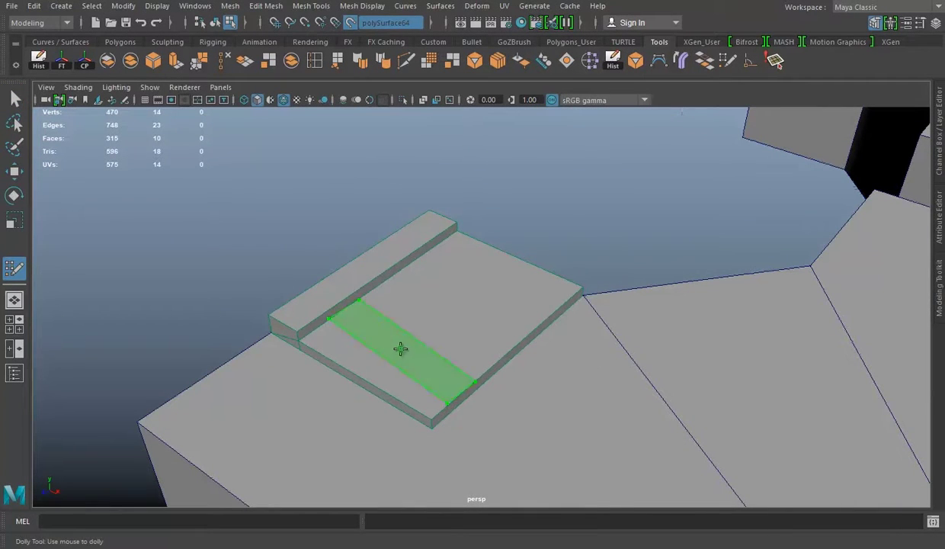
# Insert an edge loop across the slab top and slide it close to the ridge.
pyautogui.keyDown('ctrl'); pyautogui.click(401, 348); pyautogui.keyUp('ctrl')
pyautogui.press('r')
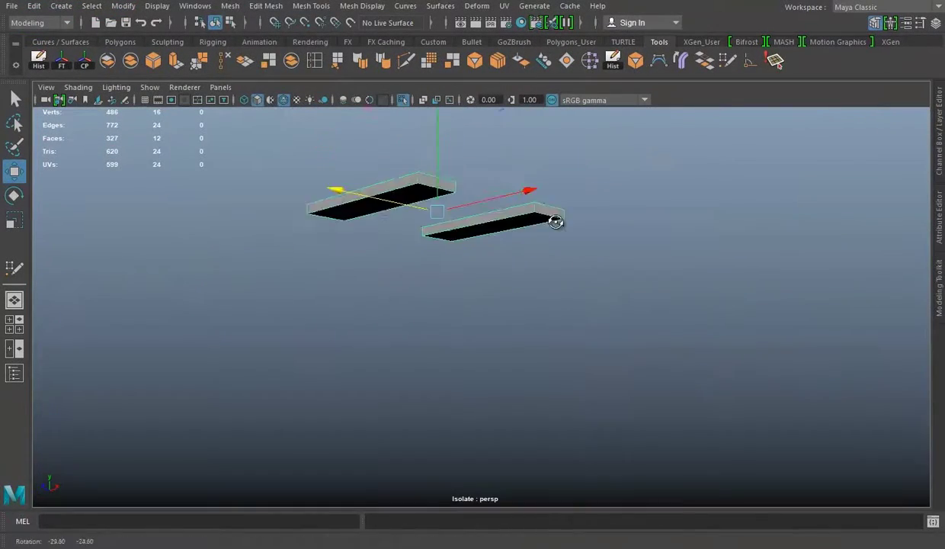
pyautogui.click(385, 192)
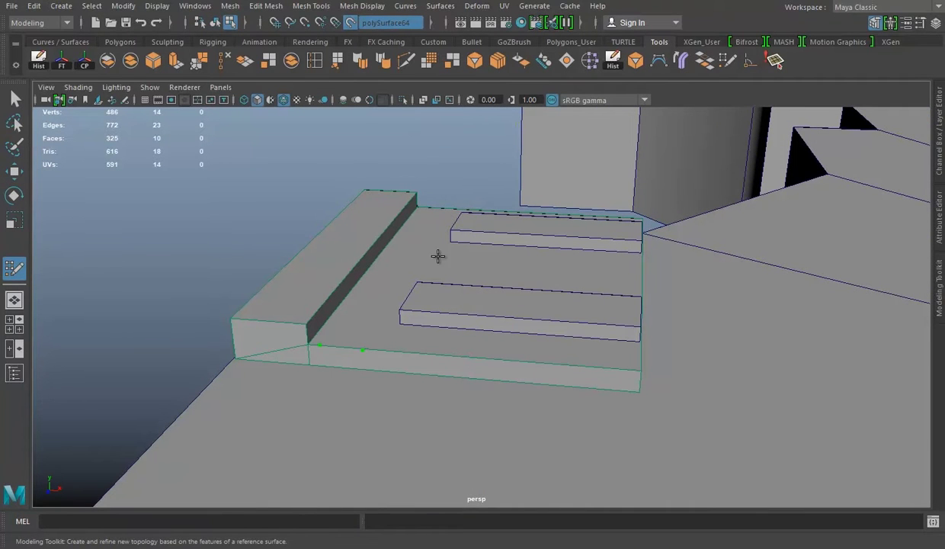
pyautogui.press('w')
pyautogui.press('F10')
pyautogui.click(403, 252)
pyautogui.press('r')
pyautogui.moveTo(432, 272); pyautogui.dragTo(321, 373)
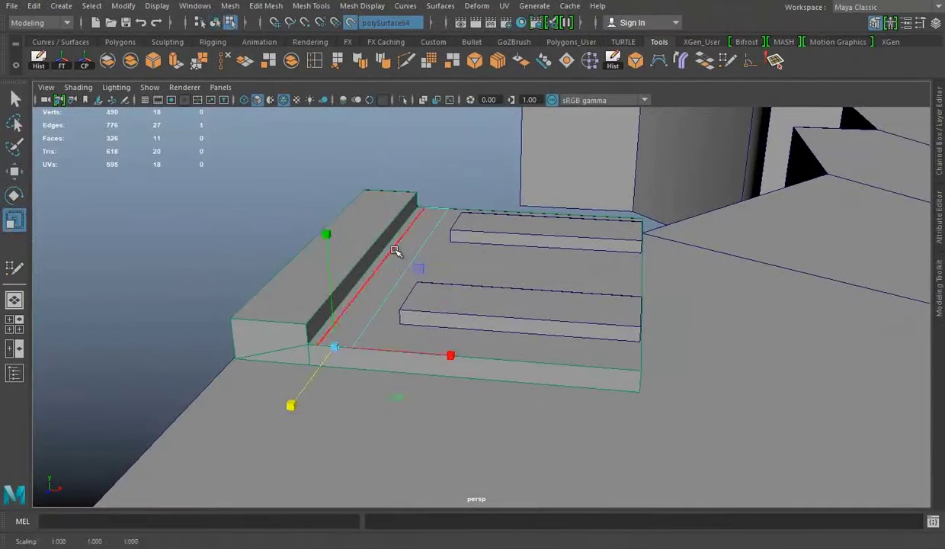
pyautogui.press('w')
pyautogui.moveTo(596, 263)
pyautogui.mouseDown()
pyautogui.moveTo(539, 262)
pyautogui.moveTo(456, 216)
pyautogui.mouseUp()
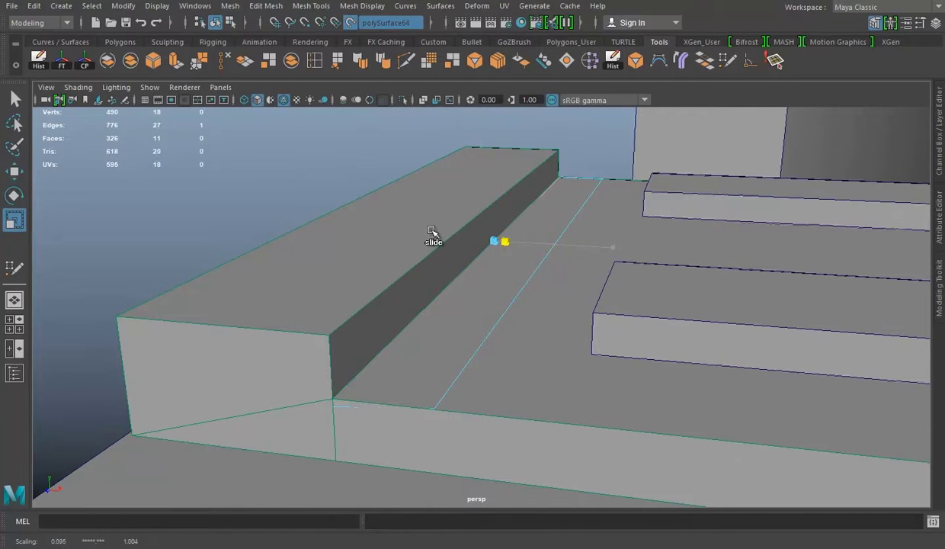
# Slide the edge beside the ridge away from it to shape the narrow face strip.
pyautogui.moveTo(580, 186); pyautogui.dragTo(580, 217, button='right')
pyautogui.click(566, 196)
pyautogui.press('r')
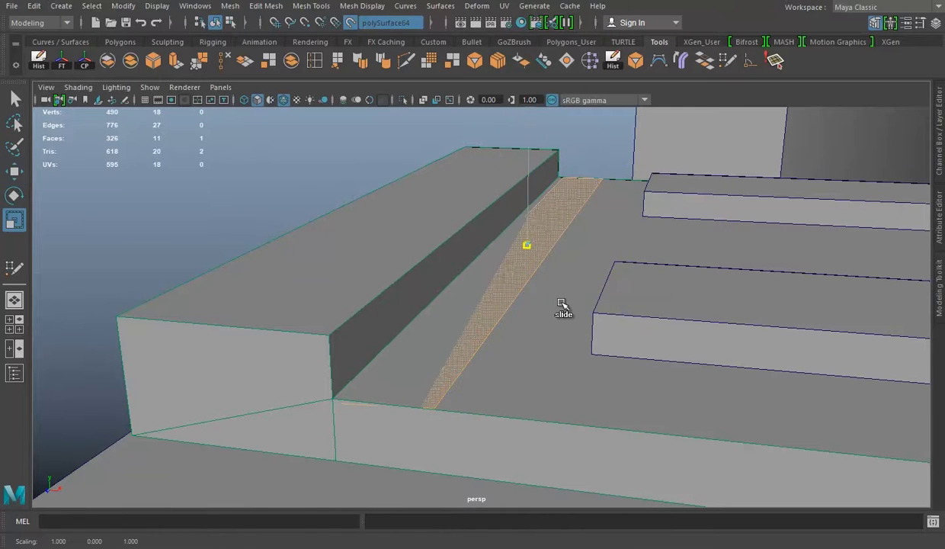
pyautogui.moveTo(358, 168); pyautogui.dragTo(712, 433)
pyautogui.click(556, 200)
pyautogui.press('w')
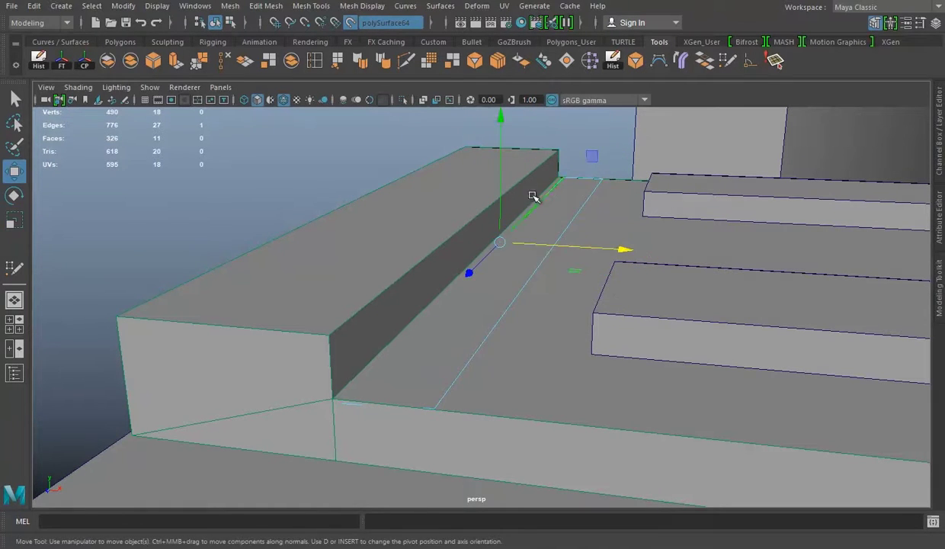
pyautogui.keyDown('shift'); pyautogui.moveTo(512, 180); pyautogui.dragTo(534, 282, button='middle'); pyautogui.keyUp('shift')
pyautogui.click(388, 390)
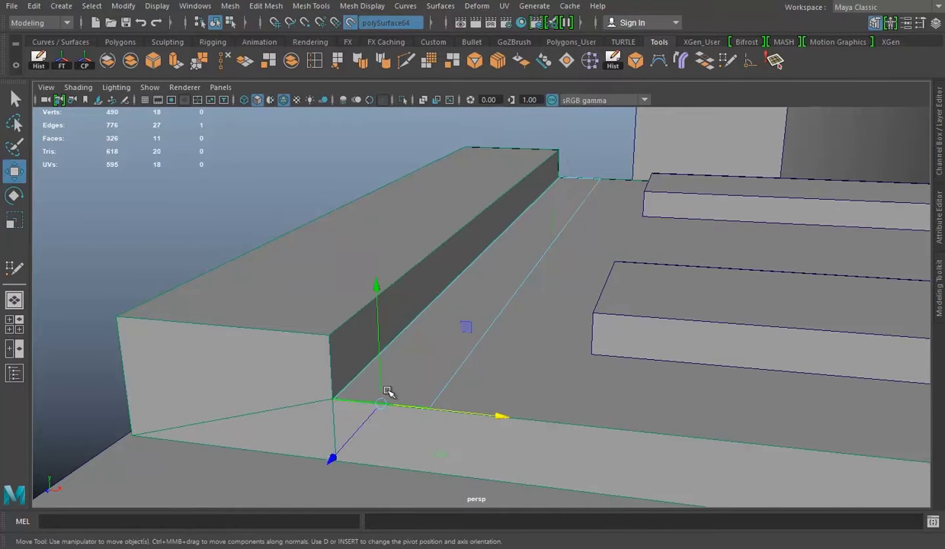
pyautogui.click(579, 183)
# Select the narrow face strip beside the ridge and extrude it into its own step.
pyautogui.keyDown('alt'); pyautogui.moveTo(597, 269); pyautogui.dragTo(467, 386); pyautogui.keyUp('alt')
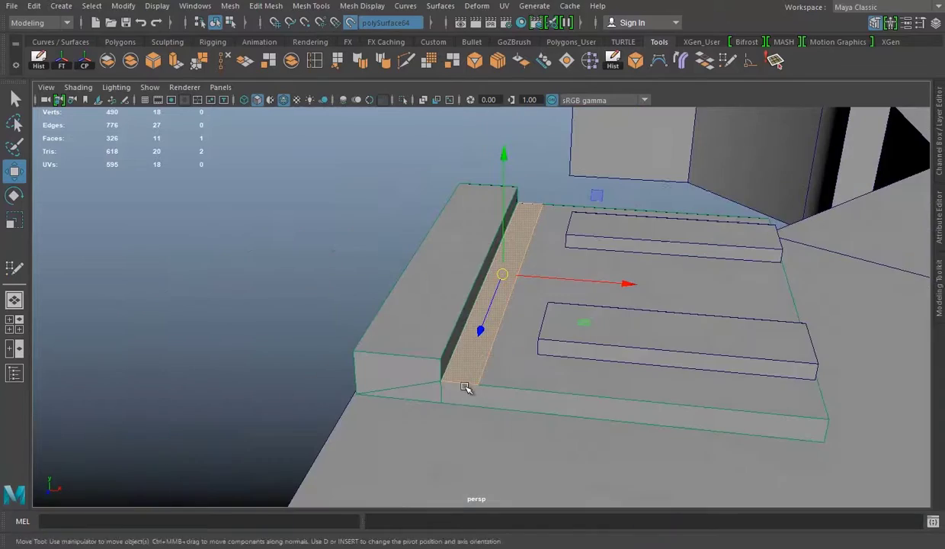
pyautogui.hotkey('alt', 'Tab')
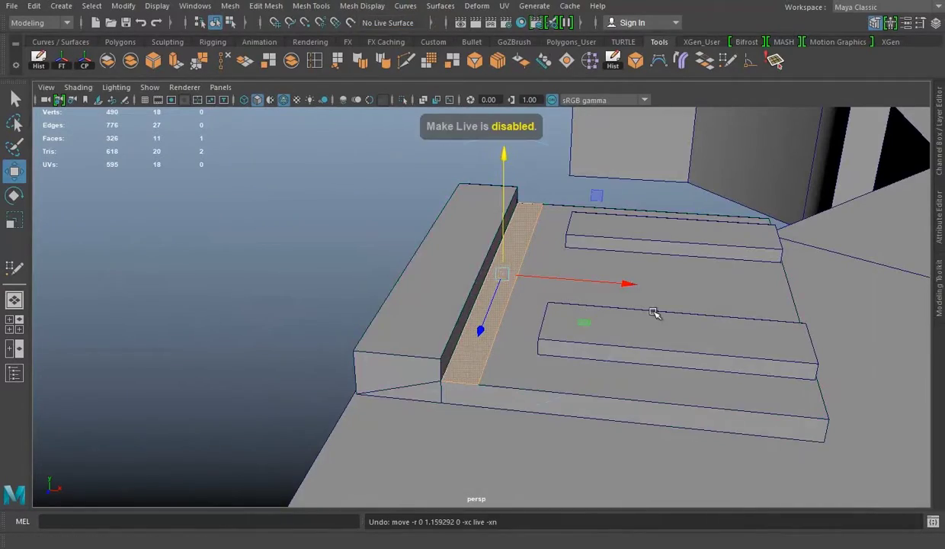
pyautogui.hotkey('ctrl', 'e')
pyautogui.keyDown('alt'); pyautogui.moveTo(623, 270); pyautogui.dragTo(619, 266); pyautogui.keyUp('alt')
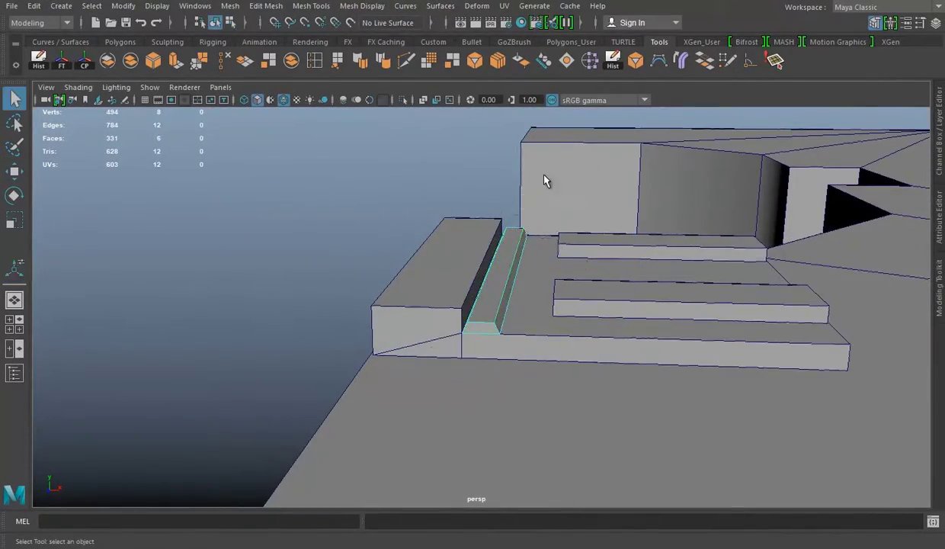
# Isolate the panel to inspect it, then select its top strip and grow the selection across the panel.
pyautogui.hotkey('ctrl', '1')
pyautogui.moveTo(466, 219)
pyautogui.keyDown('alt'); pyautogui.mouseDown()
pyautogui.moveTo(492, 288)
pyautogui.moveTo(437, 247)
pyautogui.moveTo(583, 266)
pyautogui.mouseUp(); pyautogui.keyUp('alt')
pyautogui.hotkey('ctrl', '1')
pyautogui.keyDown('alt'); pyautogui.moveTo(606, 281); pyautogui.dragTo(587, 200, button='right'); pyautogui.keyUp('alt')
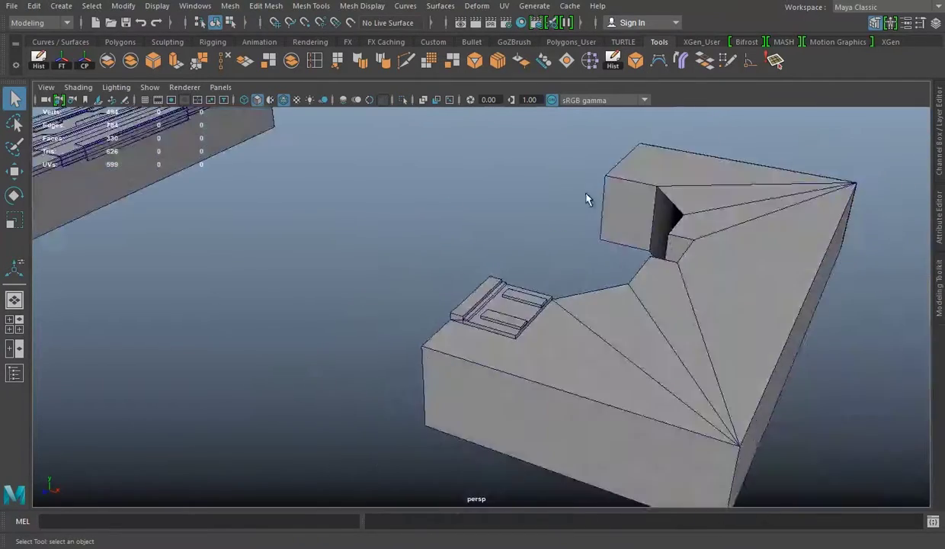
pyautogui.hotkey('alt', 'Tab')
pyautogui.hotkey('alt', 'Tab')
pyautogui.hotkey('alt', 'Tab')
pyautogui.hotkey('alt', 'Tab')
pyautogui.keyDown('alt'); pyautogui.moveTo(461, 332); pyautogui.dragTo(481, 327, button='right'); pyautogui.keyUp('alt')
pyautogui.click(481, 327)
pyautogui.click(492, 300)
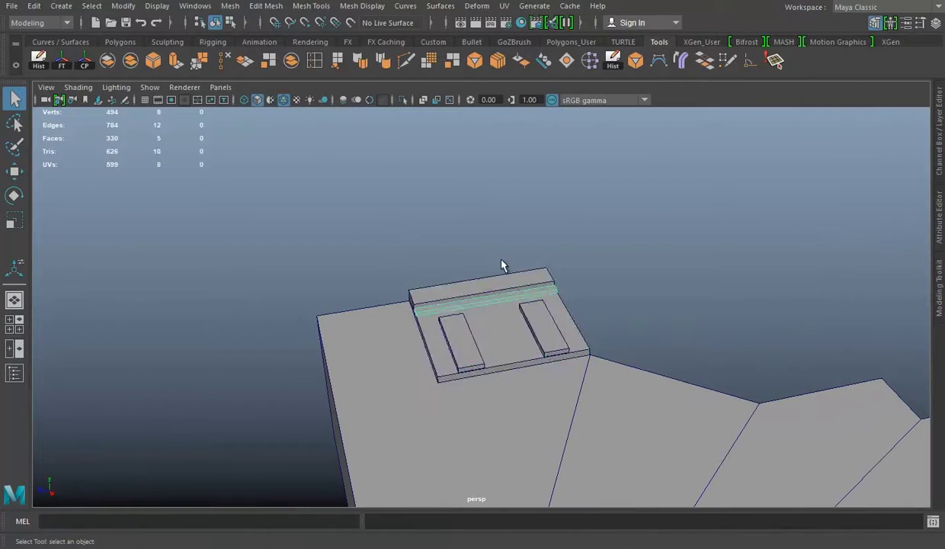
pyautogui.hotkey('shift', '.')
pyautogui.click(230, 5)
pyautogui.press('Escape')
pyautogui.press('w')
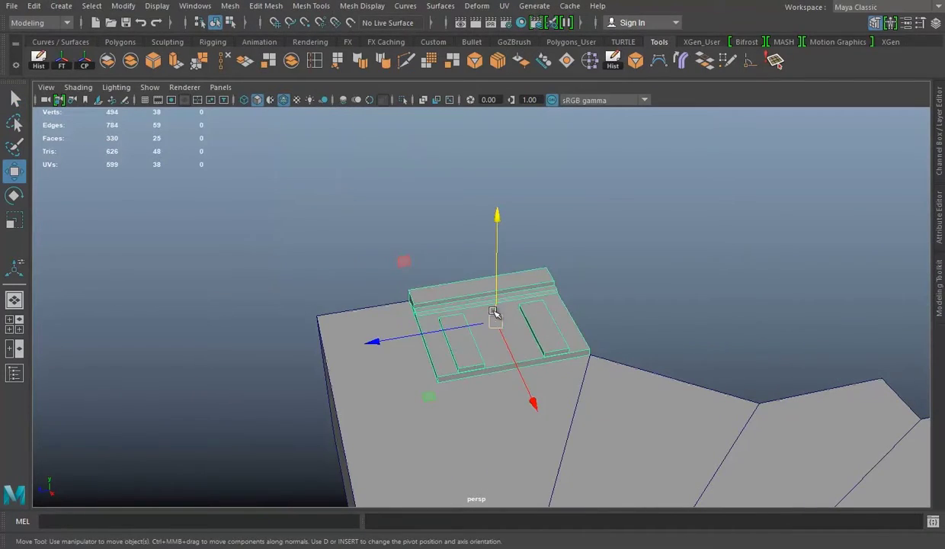
# Scale the panel from its corner in top view, then undo back to its original height.
pyautogui.moveTo(494, 312); pyautogui.dragTo(325, 257)
pyautogui.press('f')
pyautogui.click(402, 217)
pyautogui.press('r')
pyautogui.moveTo(404, 334); pyautogui.dragTo(408, 290)
pyautogui.click(231, 5)
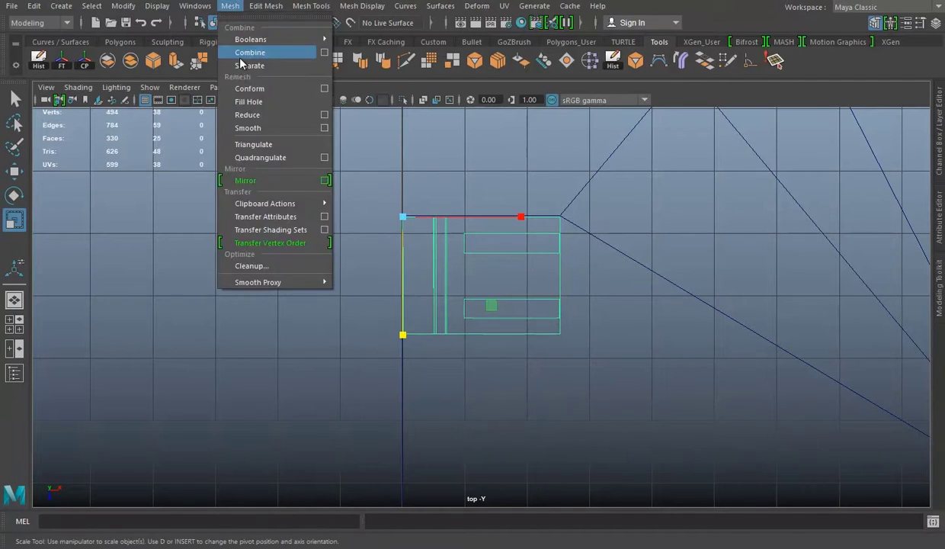
pyautogui.press('Escape')
pyautogui.hotkey('ctrl', 'z')
pyautogui.hotkey('ctrl', 'z')
pyautogui.hotkey('ctrl', 'z')
pyautogui.hotkey('ctrl', 'z')
pyautogui.hotkey('ctrl', 'z')
pyautogui.hotkey('ctrl', 'z')
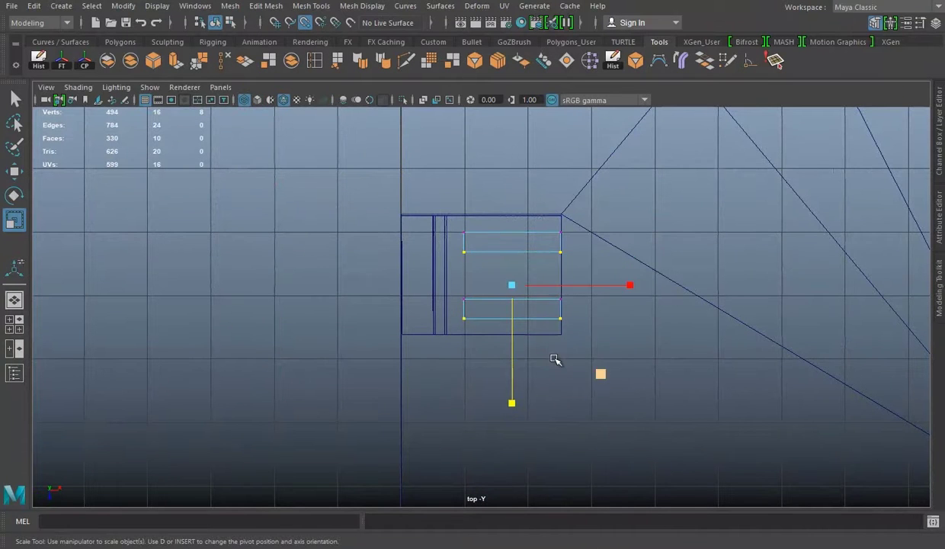
pyautogui.hotkey('ctrl', 'z')
# Nudge the raised strip's vertices slightly down and return to the perspective view.
pyautogui.press('w')
pyautogui.moveTo(512, 341); pyautogui.dragTo(512, 347)
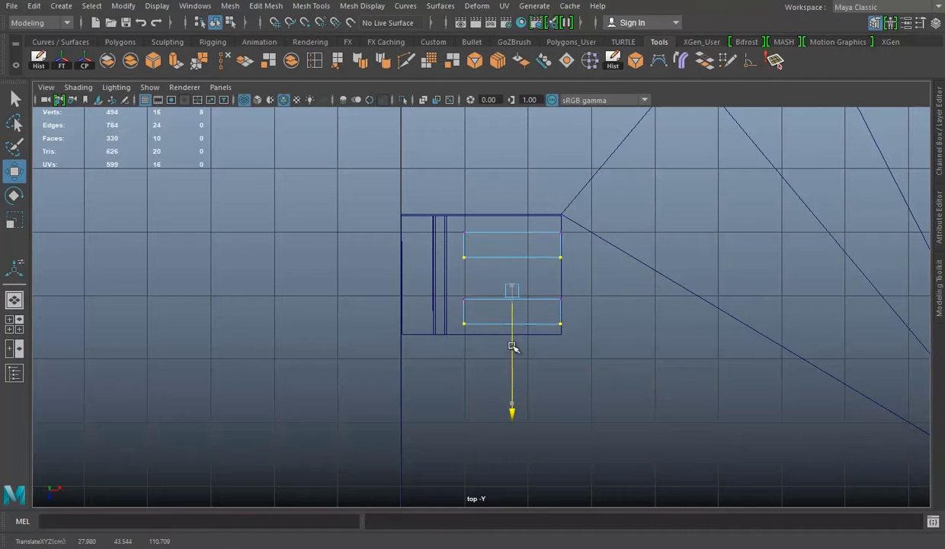
pyautogui.moveTo(429, 295); pyautogui.dragTo(686, 396)
pyautogui.press('space')
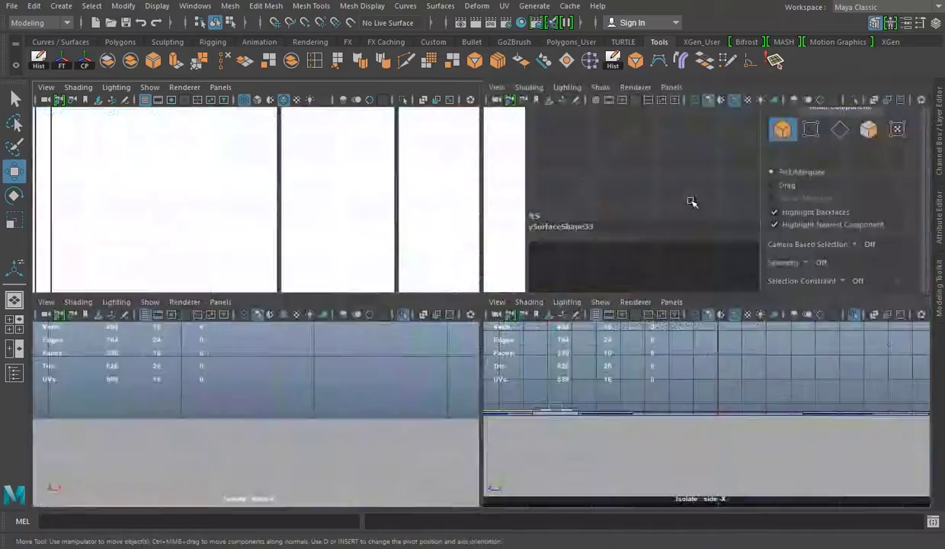
pyautogui.press('space')
pyautogui.moveTo(555, 316)
pyautogui.keyDown('alt'); pyautogui.mouseDown()
pyautogui.moveTo(596, 281)
pyautogui.moveTo(527, 532)
pyautogui.mouseUp(); pyautogui.keyUp('alt')
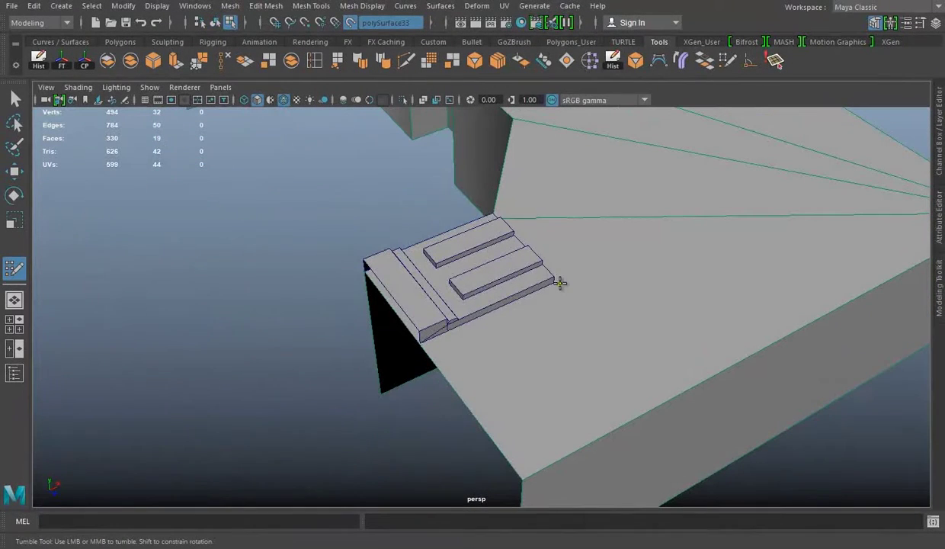
# Insert an edge loop on the floor beside the panel and adjust it for the thin plate.
pyautogui.keyDown('ctrl'); pyautogui.click(513, 320); pyautogui.keyUp('ctrl')
pyautogui.press('w')
pyautogui.click(553, 283)
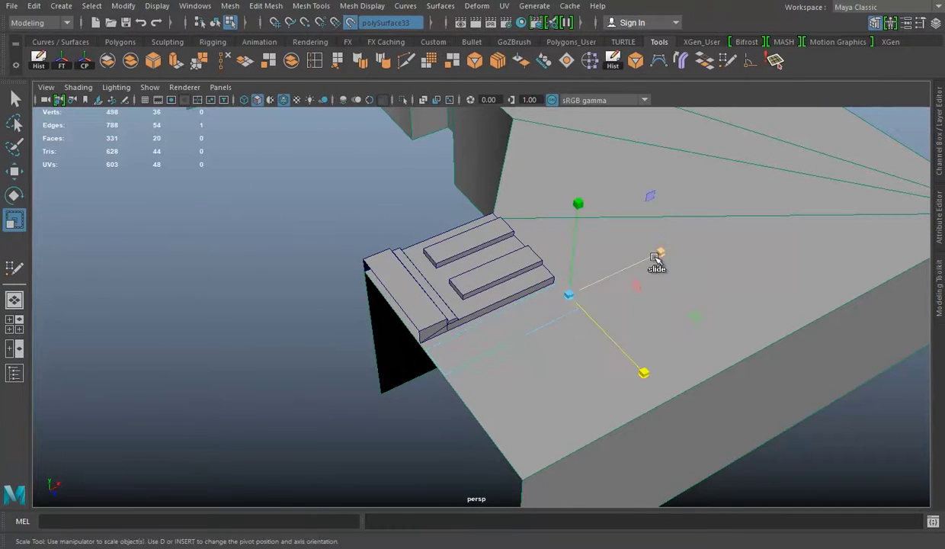
pyautogui.keyDown('alt'); pyautogui.moveTo(542, 293); pyautogui.dragTo(679, 254); pyautogui.keyUp('alt')
pyautogui.press('r')
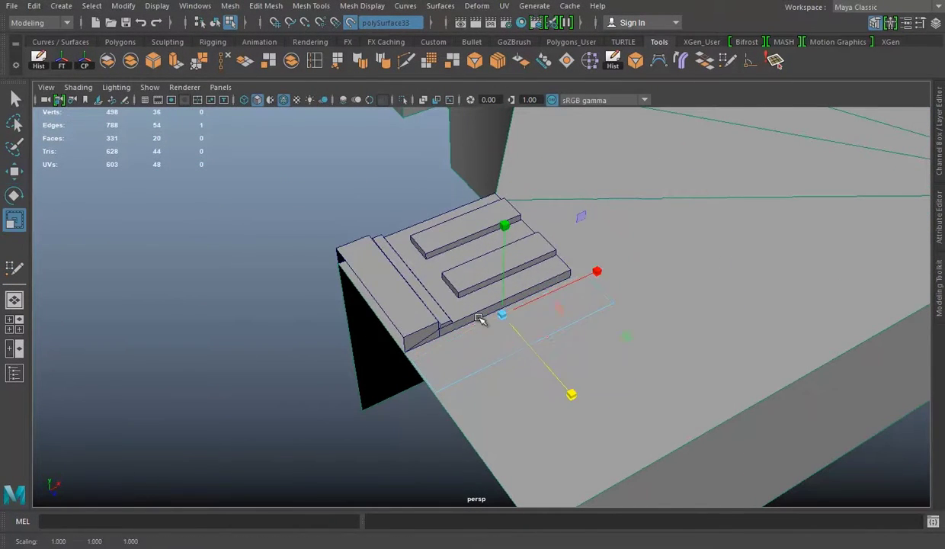
pyautogui.keyDown('alt'); pyautogui.moveTo(497, 301); pyautogui.dragTo(477, 343); pyautogui.keyUp('alt')
pyautogui.press('w')
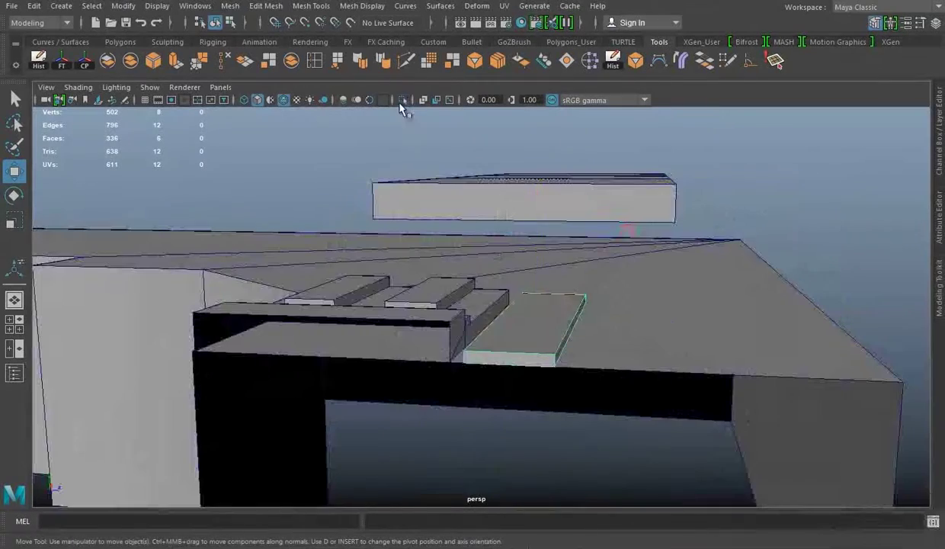
# Isolate the slab to inspect it, then return to the full floor view.
pyautogui.click(402, 100)
pyautogui.moveTo(534, 316)
pyautogui.keyDown('alt'); pyautogui.mouseDown()
pyautogui.moveTo(554, 353)
pyautogui.moveTo(508, 331)
pyautogui.mouseUp(); pyautogui.keyUp('alt')
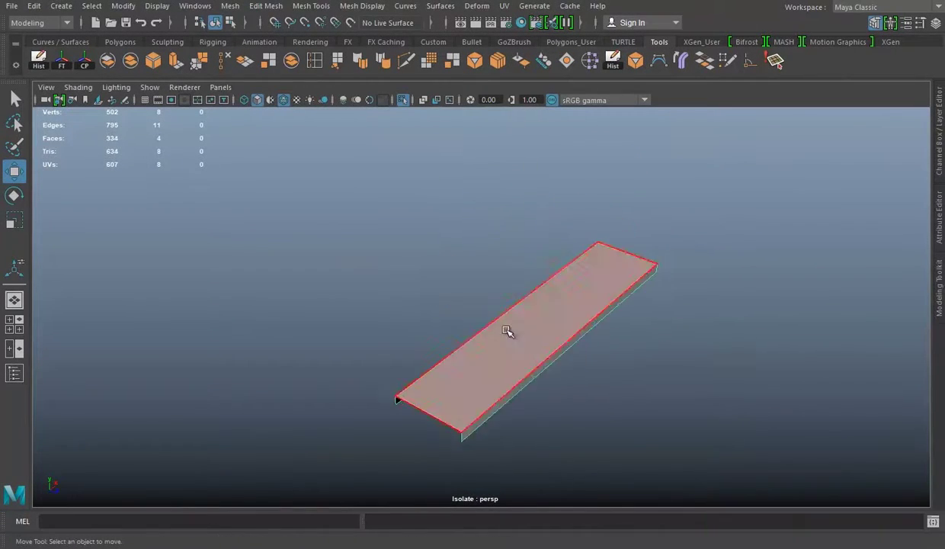
pyautogui.hotkey('ctrl', '1')
pyautogui.keyDown('alt'); pyautogui.moveTo(565, 312); pyautogui.dragTo(450, 246); pyautogui.keyUp('alt')
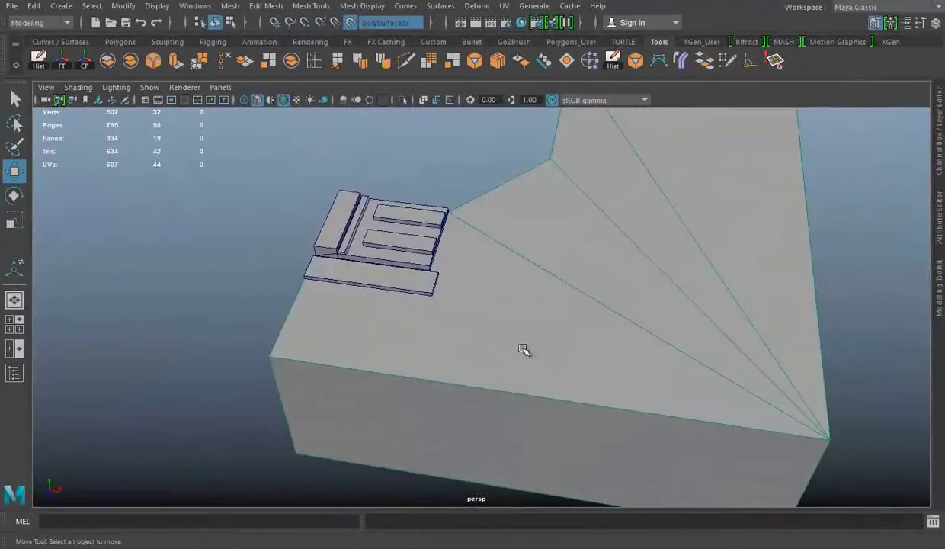
pyautogui.keyDown('alt'); pyautogui.moveTo(523, 350); pyautogui.dragTo(467, 439); pyautogui.keyUp('alt')
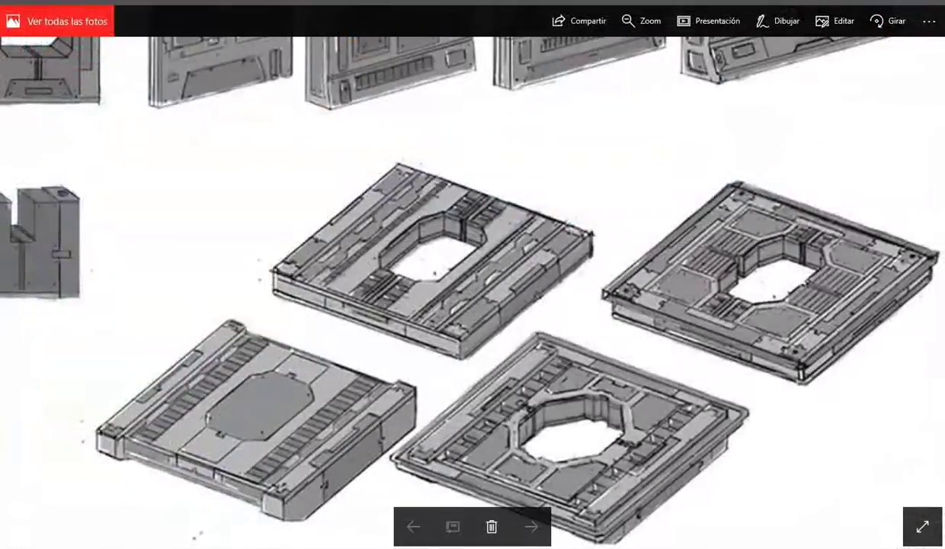
# Place a new point on the floor surface and cycle through the move, rotate and scale tools.
pyautogui.click(523, 336)
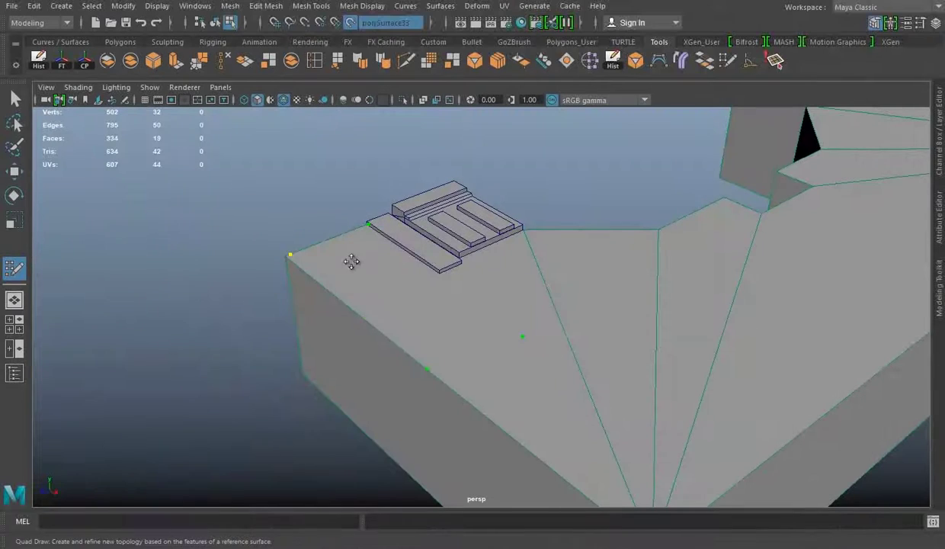
pyautogui.press('w')
pyautogui.press('e')
pyautogui.press('r')
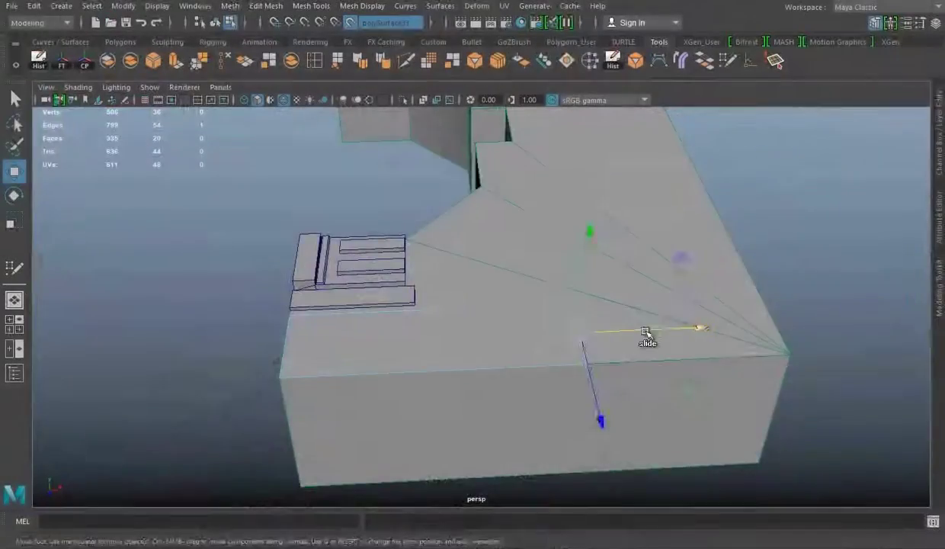
# Insert an edge loop near the floor's outer edge and extrude the new faces into strips.
pyautogui.keyDown('alt'); pyautogui.moveTo(648, 334); pyautogui.dragTo(347, 190); pyautogui.keyUp('alt')
pyautogui.keyDown('shift'); pyautogui.moveTo(427, 297); pyautogui.dragTo(440, 340, button='right'); pyautogui.keyUp('shift')
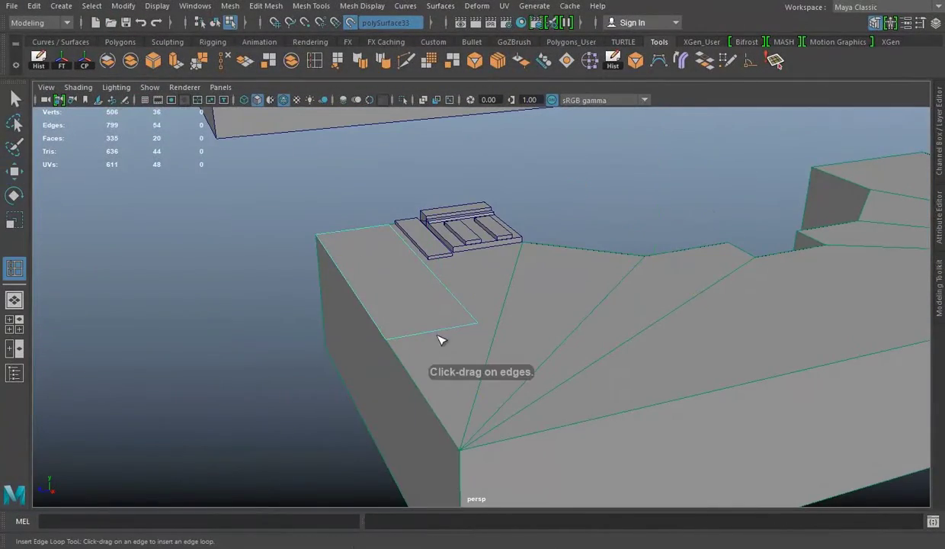
pyautogui.click(423, 338)
pyautogui.press('w')
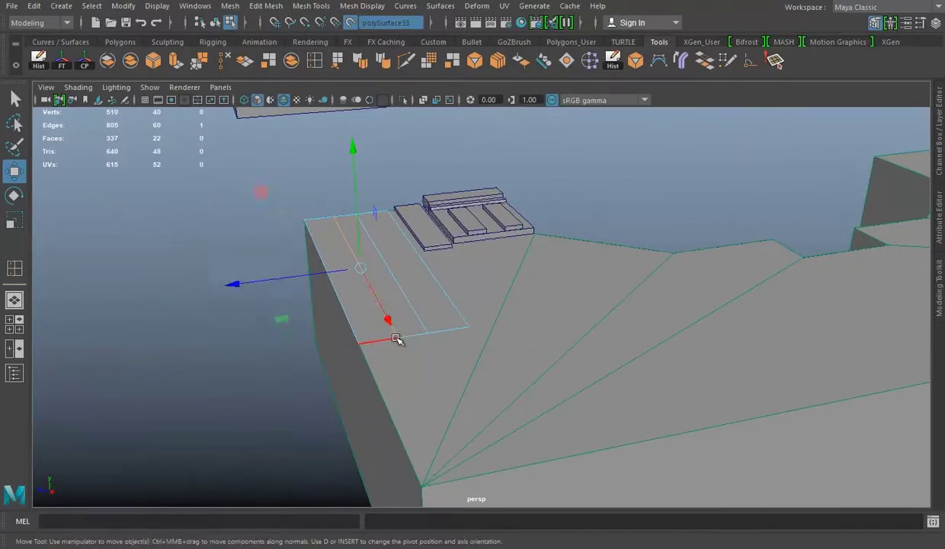
pyautogui.hotkey('ctrl', 'e')
pyautogui.moveTo(348, 247); pyautogui.dragTo(409, 193, button='right')
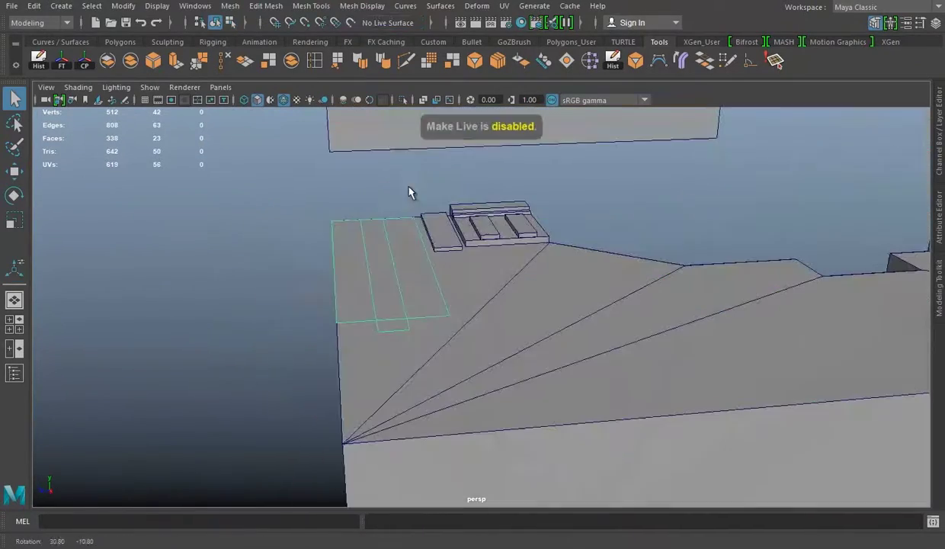
pyautogui.click(182, 67)
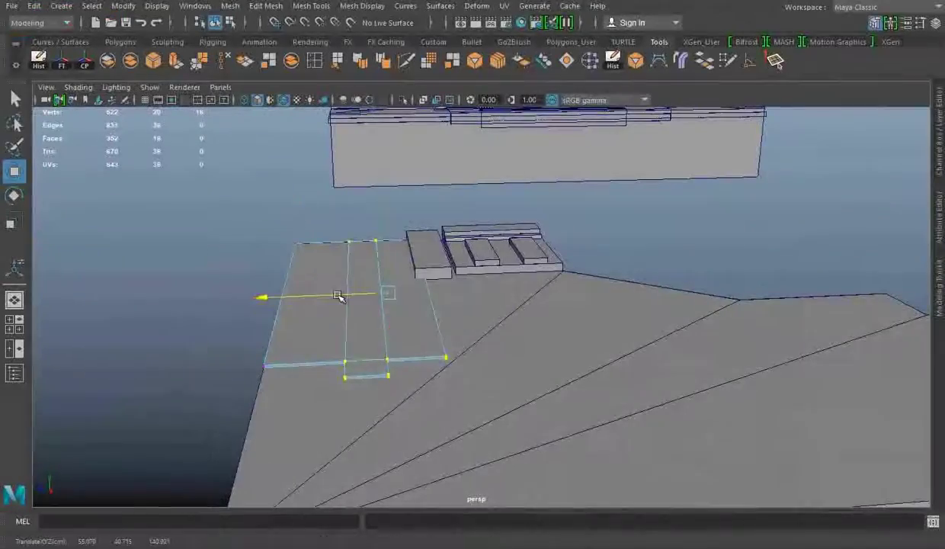
# Isolate the side plank, dolly in close, then return to object mode and the full scene.
pyautogui.moveTo(359, 283)
pyautogui.keyDown('alt'); pyautogui.mouseDown()
pyautogui.moveTo(372, 280)
pyautogui.moveTo(324, 328)
pyautogui.mouseUp(); pyautogui.keyUp('alt')
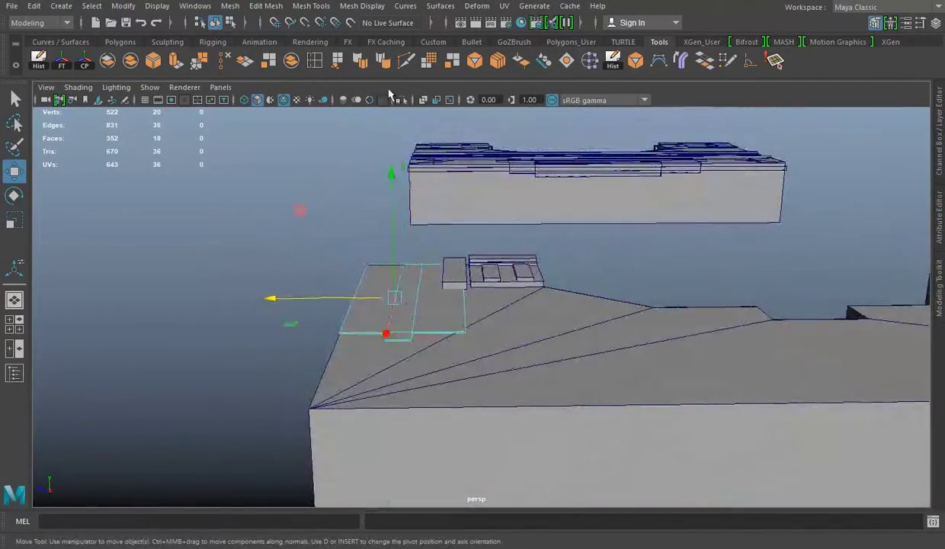
pyautogui.hotkey('ctrl', '1')
pyautogui.click(302, 262)
pyautogui.keyDown('alt'); pyautogui.moveTo(302, 262); pyautogui.dragTo(689, 391, button='right'); pyautogui.keyUp('alt')
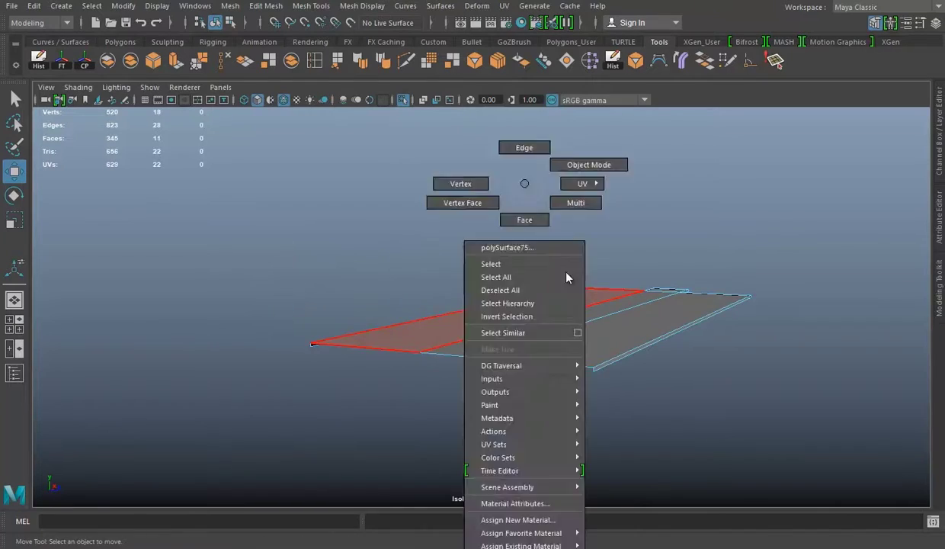
pyautogui.moveTo(525, 183); pyautogui.dragTo(588, 162, button='right')
pyautogui.hotkey('ctrl', '1')
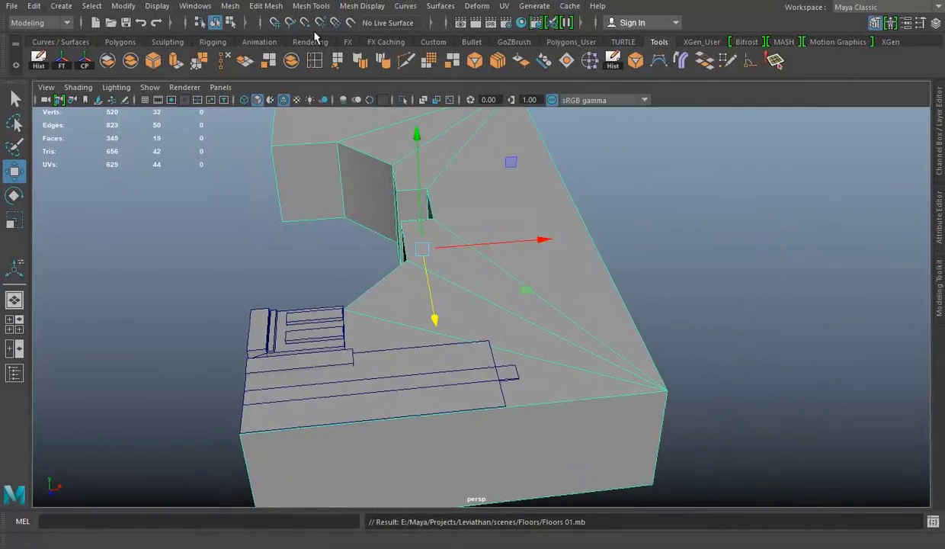
# Make the tile surface live and insert an edge loop at its corner.
pyautogui.click(350, 22)
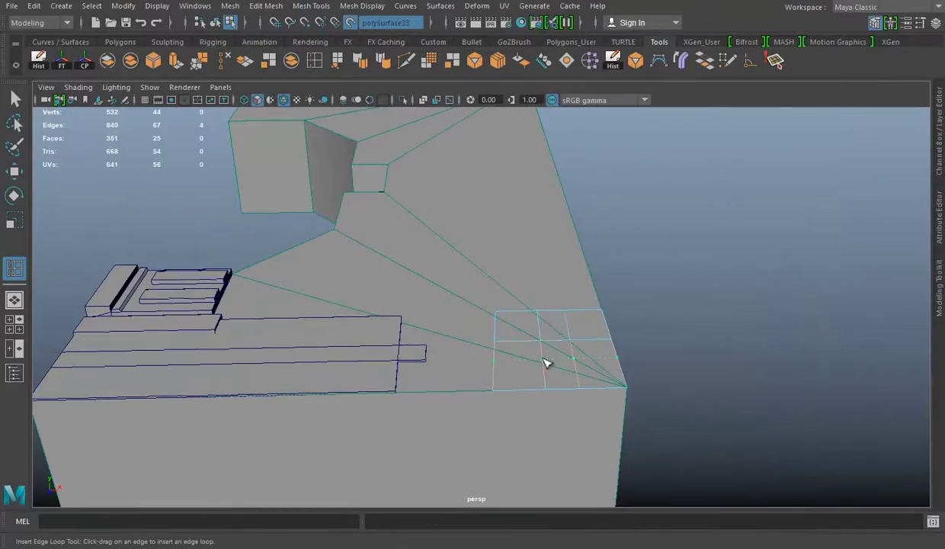
pyautogui.click(546, 363)
# Extrude the selected edges at the tile's front-right corner.
pyautogui.press('w')
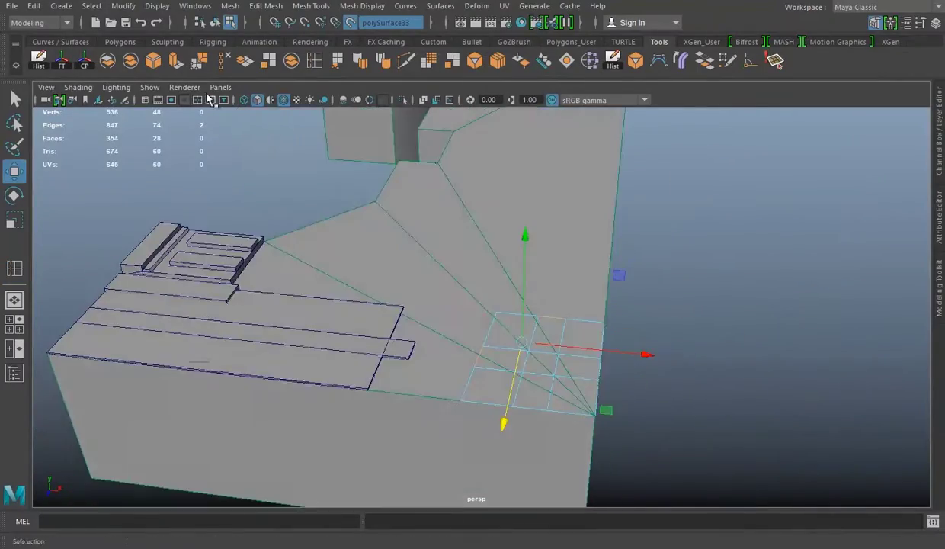
pyautogui.click(180, 65)
pyautogui.keyDown('alt'); pyautogui.moveTo(610, 320); pyautogui.dragTo(643, 348); pyautogui.keyUp('alt')
pyautogui.moveTo(565, 184); pyautogui.dragTo(576, 265, button='right')
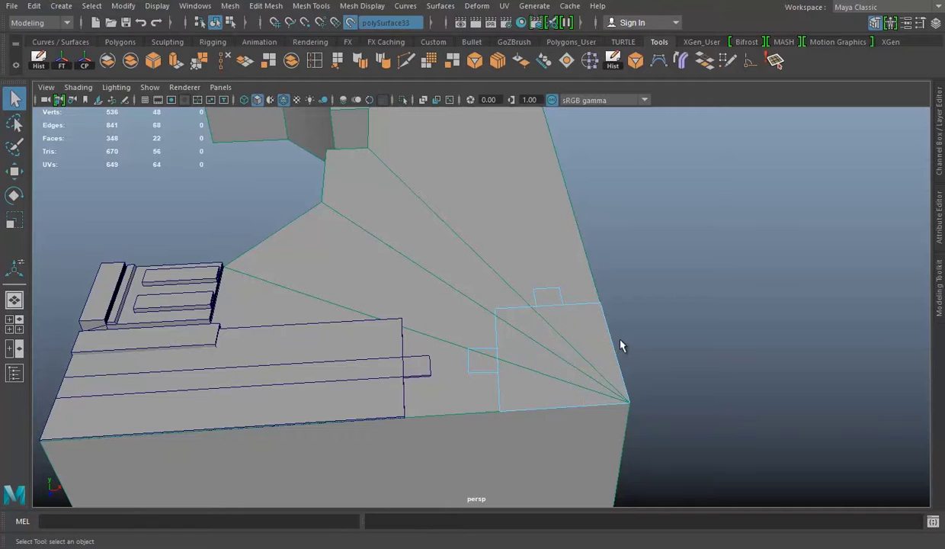
# Multi-Cut a fan of edges through to the corner vertex.
pyautogui.hotkey('ctrl', 'shift', 'x')
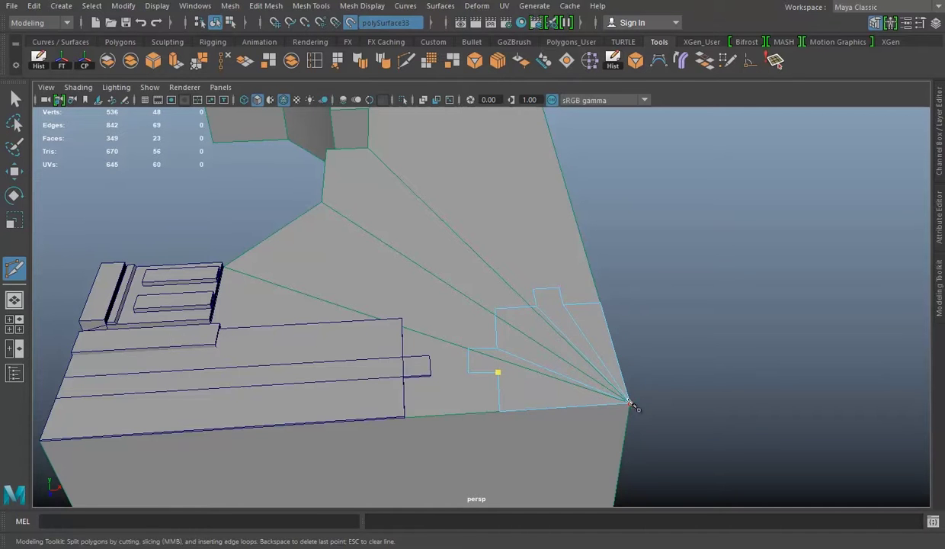
pyautogui.click(630, 401)
pyautogui.scroll(2, 488, 369)
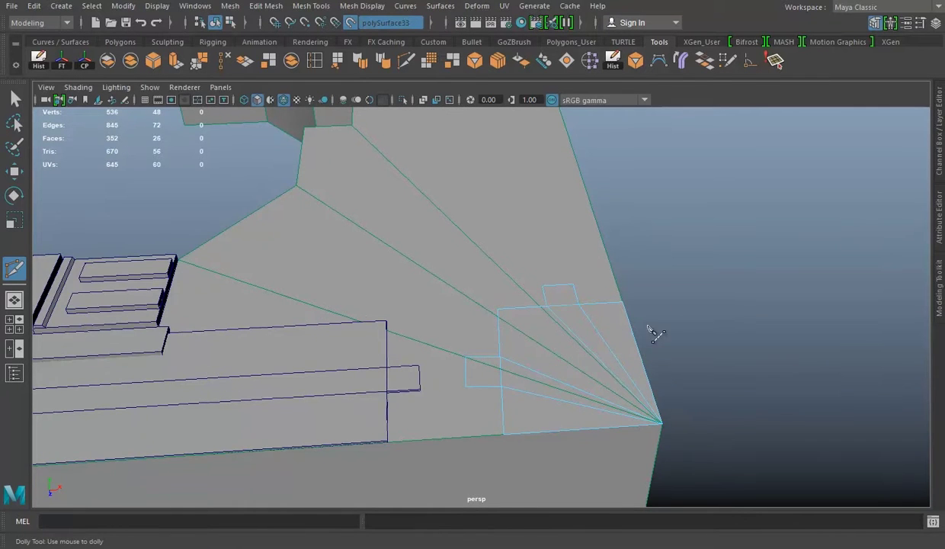
pyautogui.scroll(-2, 656, 333)
pyautogui.keyDown('alt'); pyautogui.moveTo(583, 327); pyautogui.dragTo(498, 182); pyautogui.keyUp('alt')
pyautogui.press('w')
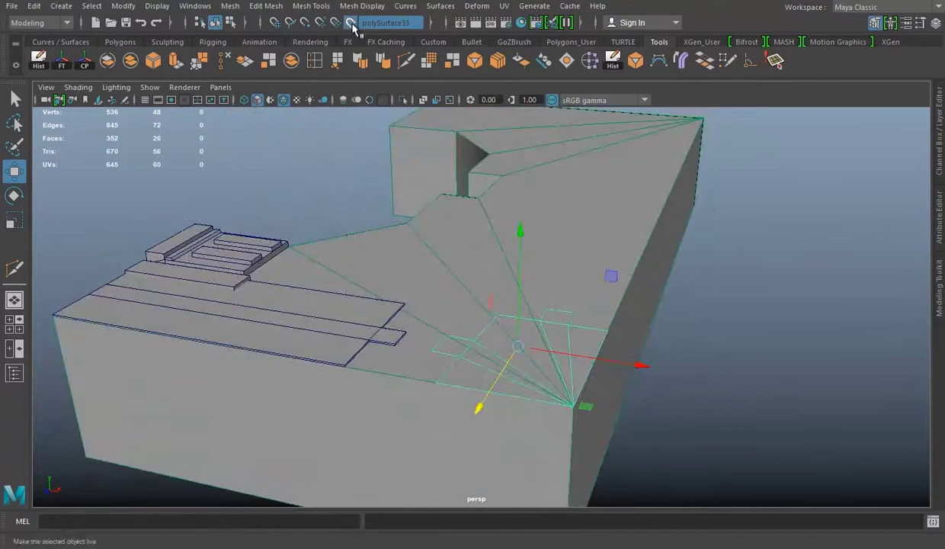
# Turn off the live surface, isolate the corner piece and undo its raised pyramid faces.
pyautogui.click(353, 27)
pyautogui.keyDown('alt'); pyautogui.moveTo(527, 264); pyautogui.dragTo(525, 243); pyautogui.keyUp('alt')
pyautogui.moveTo(579, 184); pyautogui.dragTo(736, 111, button='right')
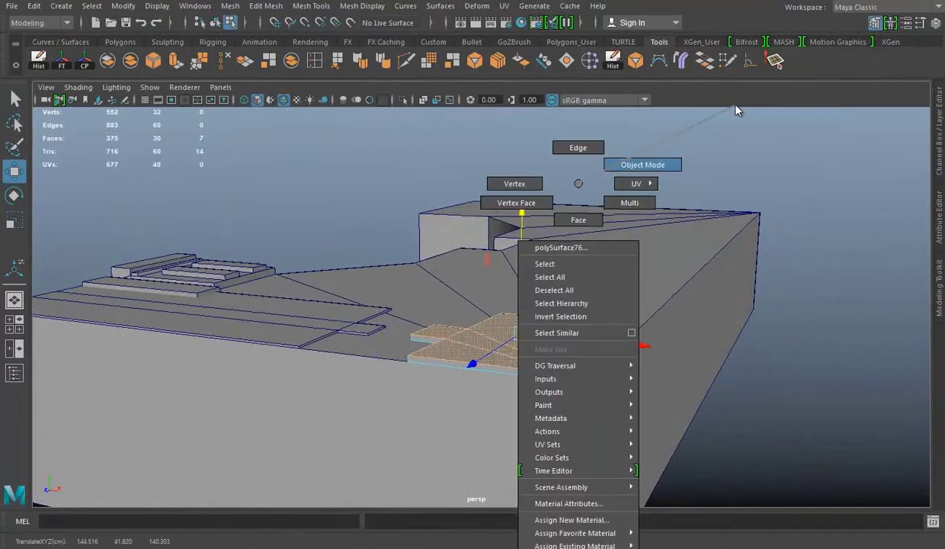
pyautogui.press('f')
pyautogui.hotkey('ctrl', '1')
pyautogui.moveTo(687, 165)
pyautogui.keyDown('alt'); pyautogui.mouseDown()
pyautogui.moveTo(460, 248)
pyautogui.moveTo(574, 324)
pyautogui.mouseUp(); pyautogui.keyUp('alt')
pyautogui.hotkey('ctrl', 'z')
# Restore the full scene and save it as Floors 01.mb.
pyautogui.moveTo(490, 186); pyautogui.dragTo(488, 147, button='right')
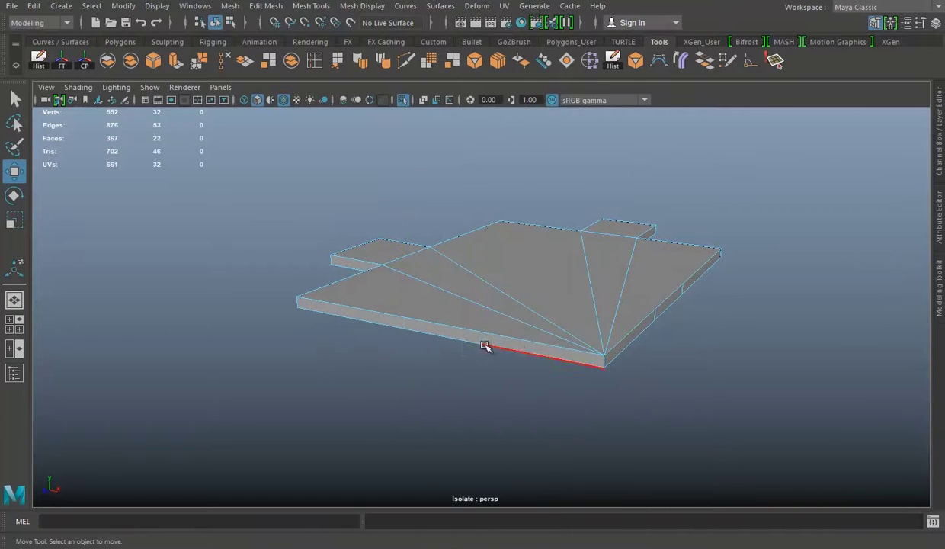
pyautogui.moveTo(422, 321)
pyautogui.keyDown('alt'); pyautogui.mouseDown()
pyautogui.moveTo(428, 202)
pyautogui.moveTo(500, 154)
pyautogui.mouseUp(); pyautogui.keyUp('alt')
pyautogui.hotkey('ctrl', '1')
pyautogui.hotkey('ctrl', 's')
pyautogui.moveTo(577, 344)
pyautogui.keyDown('alt'); pyautogui.mouseDown()
pyautogui.moveTo(629, 355)
pyautogui.moveTo(498, 312)
pyautogui.moveTo(482, 268)
pyautogui.mouseUp(); pyautogui.keyUp('alt')
pyautogui.hotkey('alt', 'Tab')
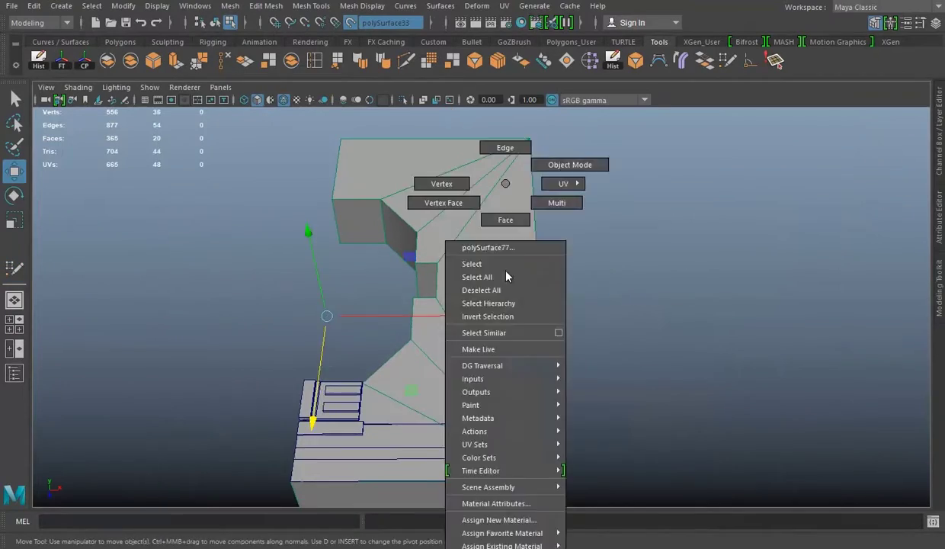
# Move the duplicated corner plate to the far corner from the top view.
pyautogui.moveTo(480, 300); pyautogui.dragTo(568, 163, button='right')
pyautogui.press('w')
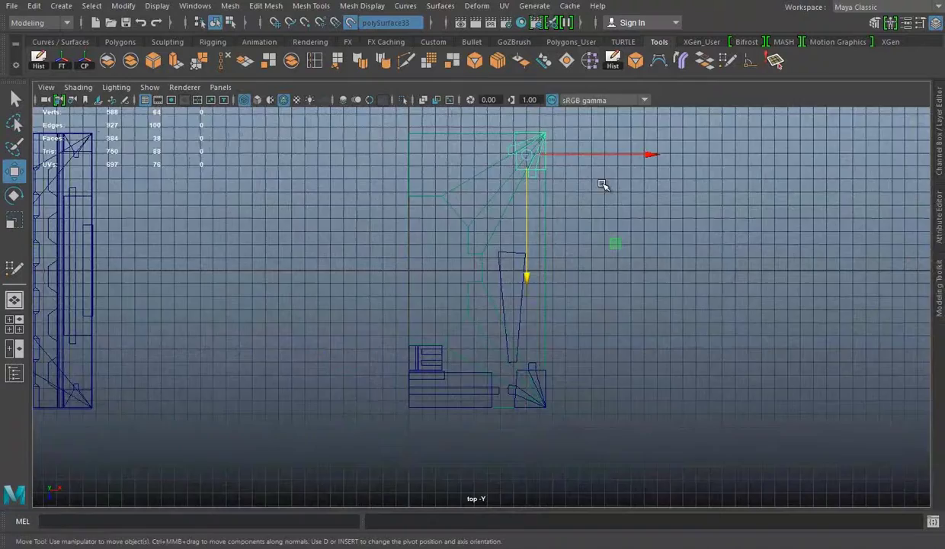
pyautogui.moveTo(603, 184)
pyautogui.keyDown('alt'); pyautogui.mouseDown()
pyautogui.moveTo(717, 249)
pyautogui.moveTo(612, 305)
pyautogui.moveTo(542, 314)
pyautogui.moveTo(424, 369)
pyautogui.moveTo(538, 272)
pyautogui.mouseUp(); pyautogui.keyUp('alt')
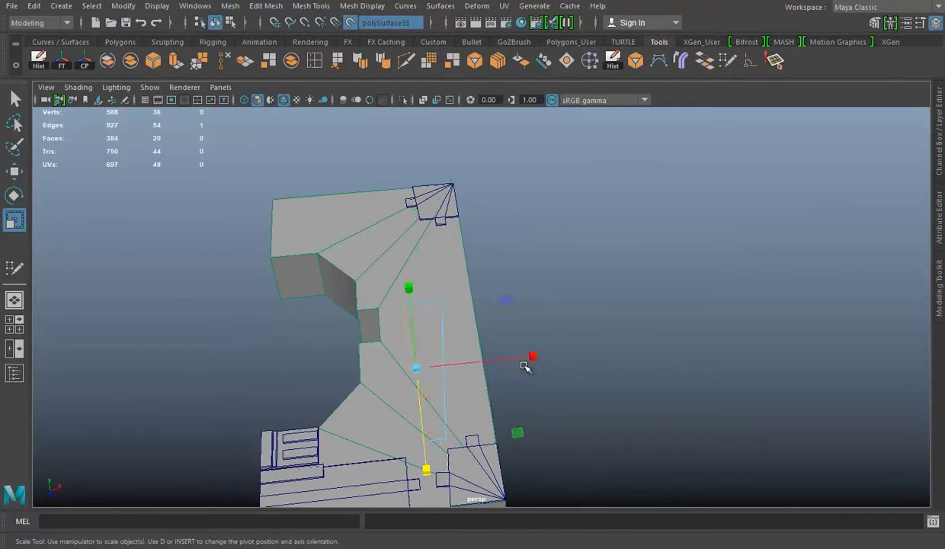
# Move and scale the long strip outline along the tile's side edge.
pyautogui.keyDown('alt'); pyautogui.moveTo(450, 359); pyautogui.dragTo(489, 336); pyautogui.keyUp('alt')
pyautogui.press('w')
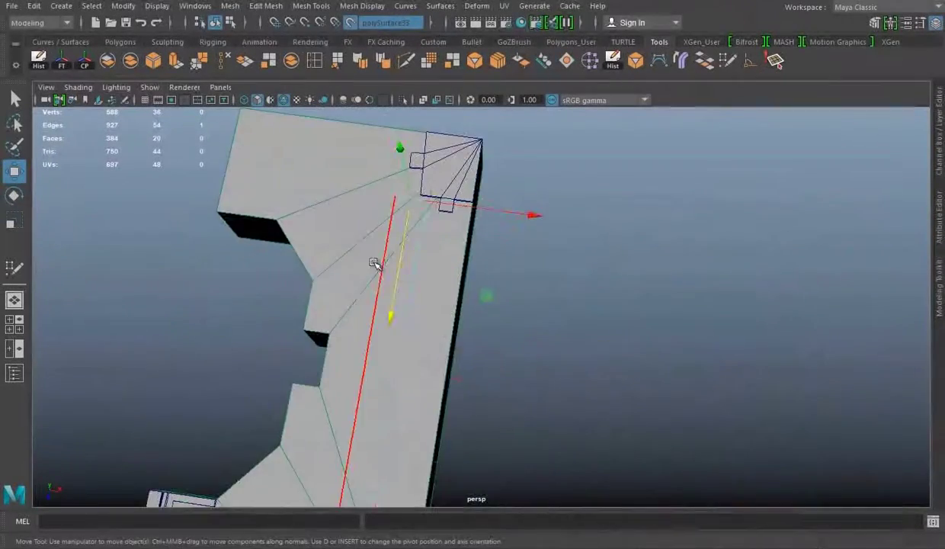
pyautogui.keyDown('alt'); pyautogui.moveTo(376, 261); pyautogui.dragTo(495, 264); pyautogui.keyUp('alt')
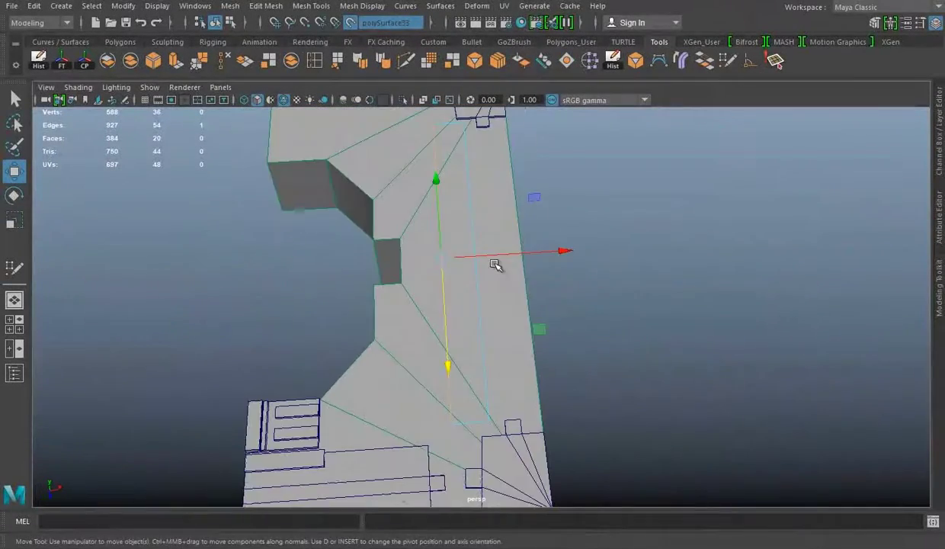
pyautogui.press('r')
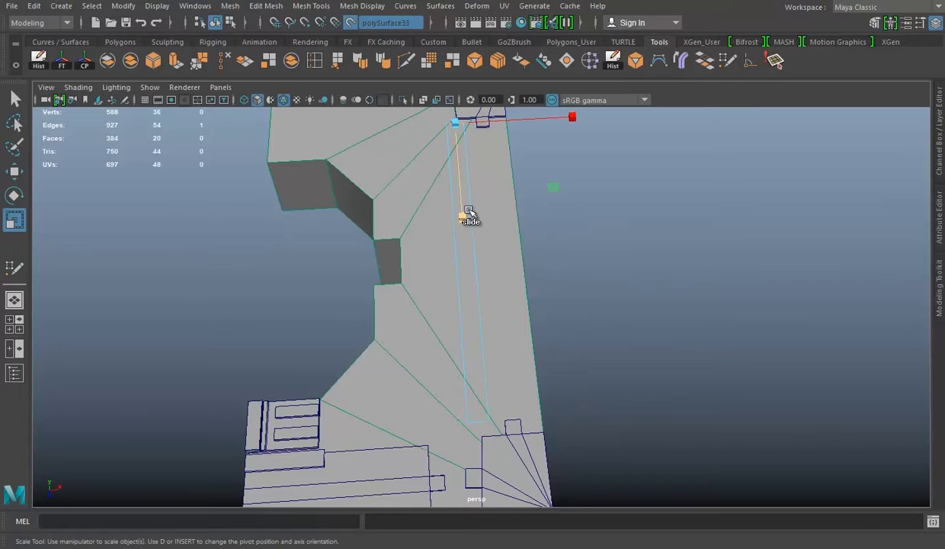
pyautogui.keyDown('alt'); pyautogui.moveTo(566, 118); pyautogui.dragTo(579, 275); pyautogui.keyUp('alt')
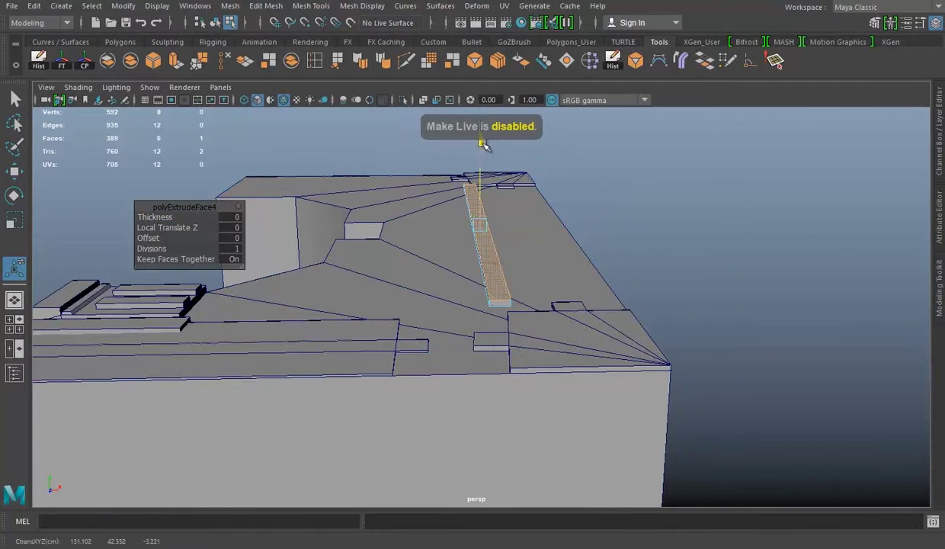
# Widen the raised strip sideways, reposition the small slab and re-save Floors 01.mb.
pyautogui.rightClick(486, 239)
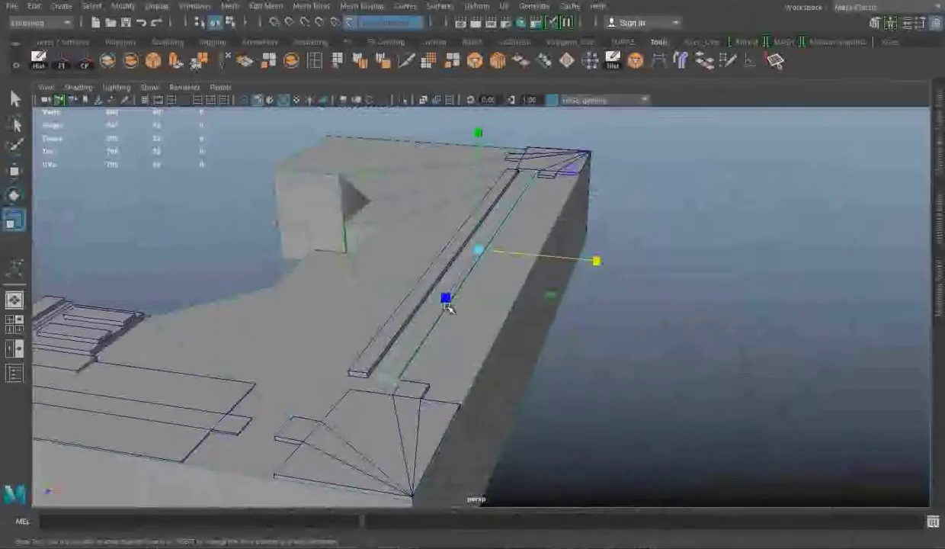
pyautogui.moveTo(597, 259); pyautogui.dragTo(592, 262)
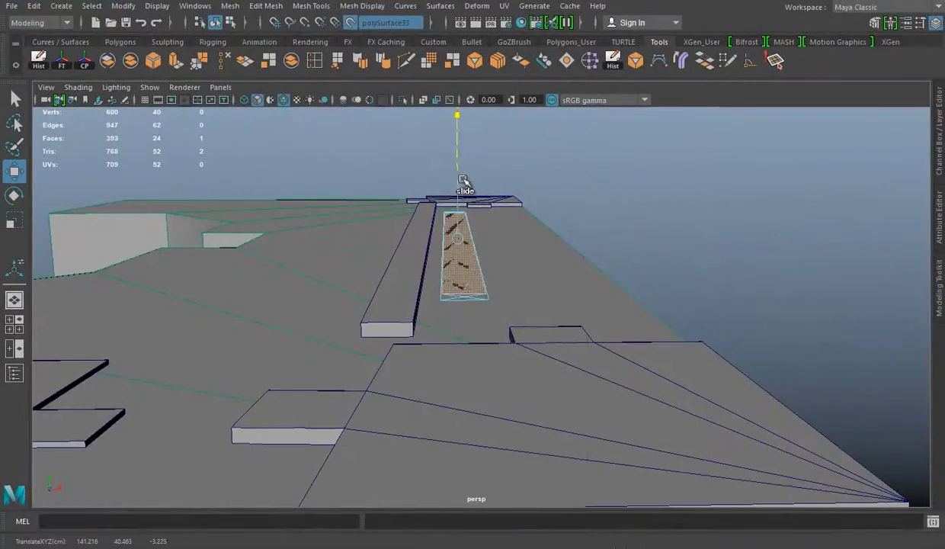
pyautogui.moveTo(476, 183); pyautogui.dragTo(551, 183, button='right')
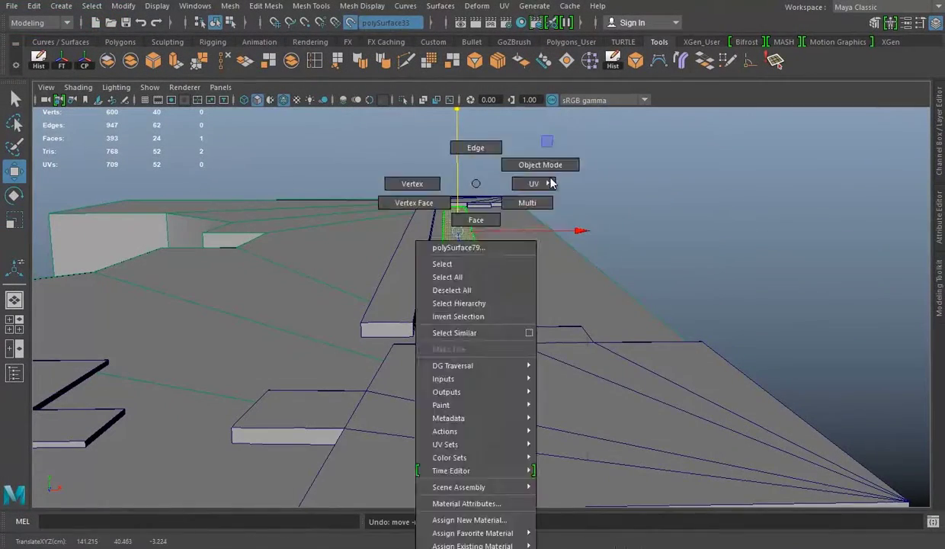
pyautogui.click(476, 184)
pyautogui.click(572, 242)
pyautogui.hotkey('ctrl', 'z')
pyautogui.press('w')
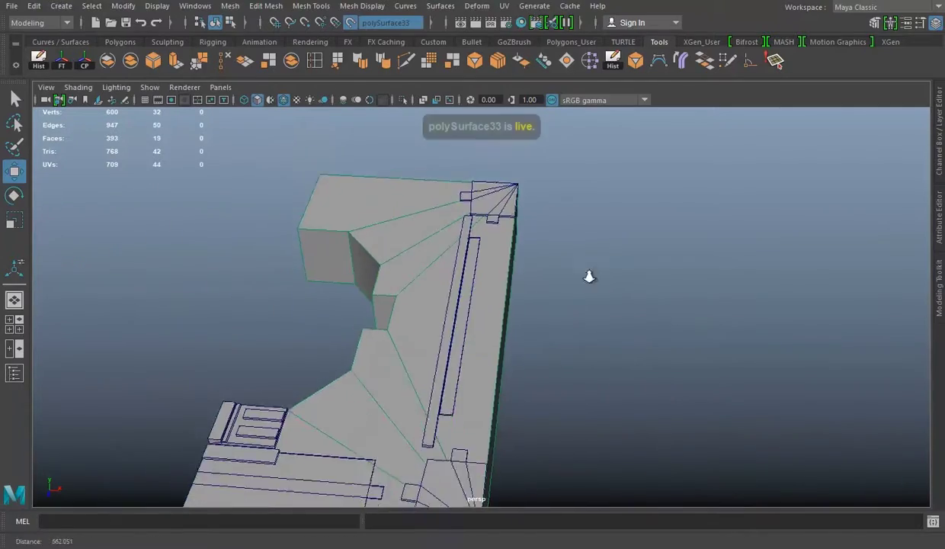
pyautogui.hotkey('ctrl', 's')
pyautogui.hotkey('alt', 'Tab')
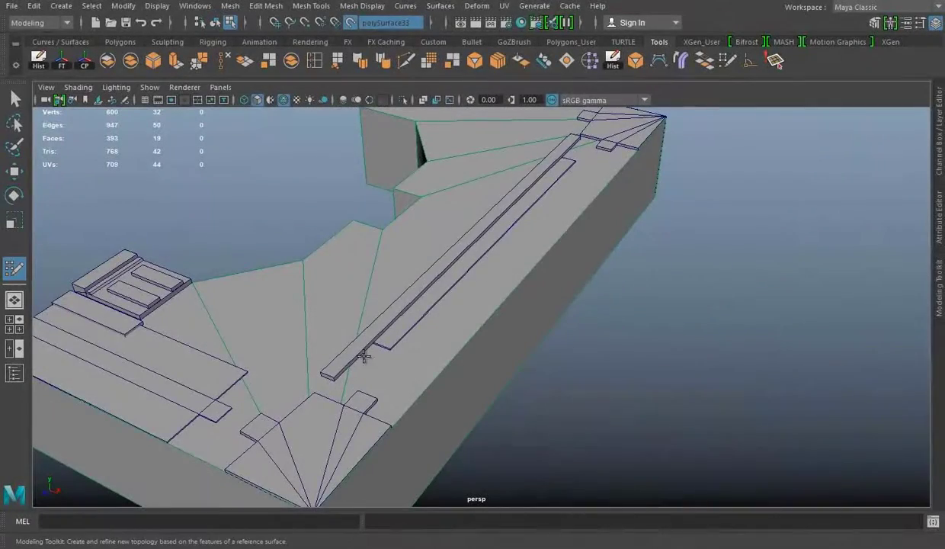
# Insert an edge loop beside the raised strips and select two edges along the strip.
pyautogui.moveTo(427, 385)
pyautogui.keyDown('alt'); pyautogui.mouseDown()
pyautogui.moveTo(450, 283)
pyautogui.moveTo(673, 333)
pyautogui.mouseUp(); pyautogui.keyUp('alt')
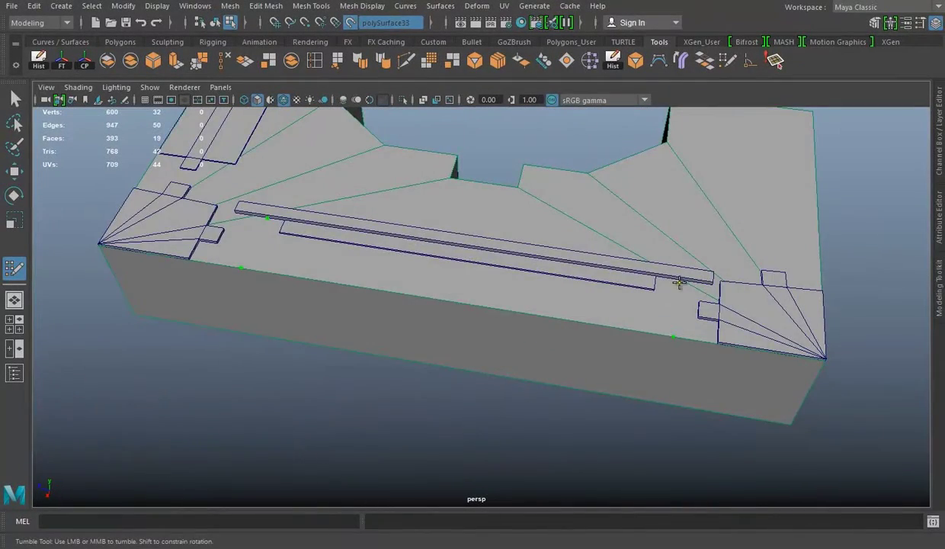
pyautogui.keyDown('alt'); pyautogui.moveTo(678, 283); pyautogui.dragTo(482, 316); pyautogui.keyUp('alt')
pyautogui.moveTo(363, 186); pyautogui.dragTo(390, 186, button='right')
pyautogui.click(270, 251)
pyautogui.press('r')
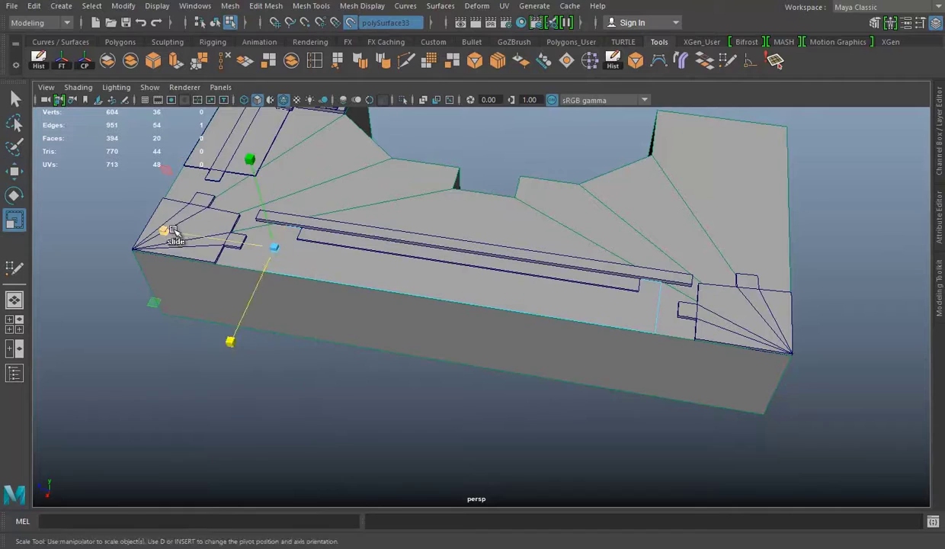
pyautogui.moveTo(428, 400)
pyautogui.keyDown('alt'); pyautogui.mouseDown()
pyautogui.moveTo(450, 338)
pyautogui.moveTo(538, 337)
pyautogui.mouseUp(); pyautogui.keyUp('alt')
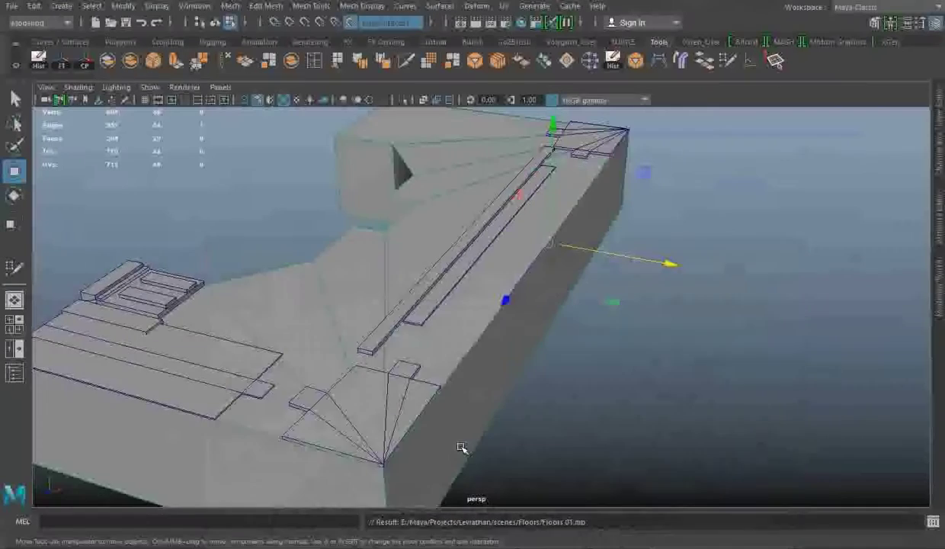
pyautogui.moveTo(460, 447)
pyautogui.keyDown('alt'); pyautogui.mouseDown()
pyautogui.moveTo(503, 358)
pyautogui.moveTo(667, 131)
pyautogui.mouseUp(); pyautogui.keyUp('alt')
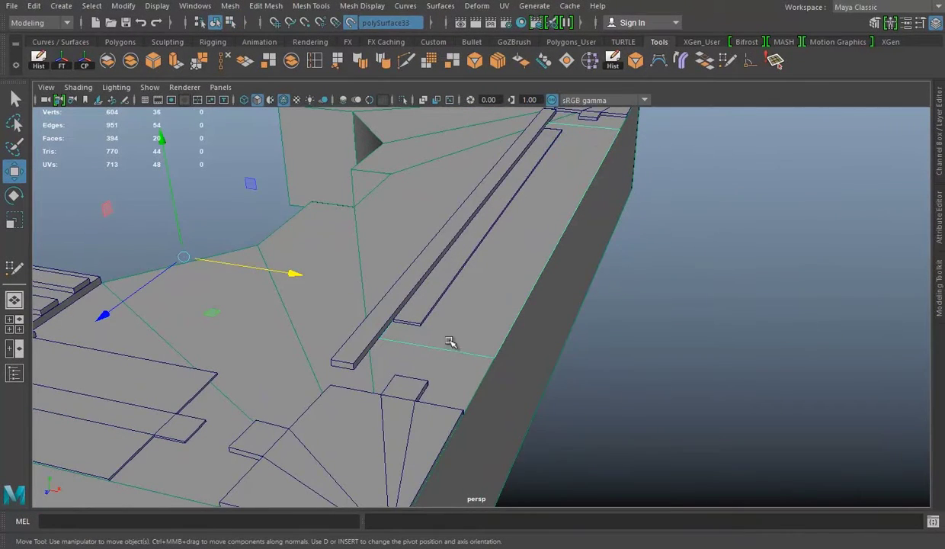
pyautogui.keyDown('alt'); pyautogui.moveTo(450, 343); pyautogui.dragTo(485, 332); pyautogui.keyUp('alt')
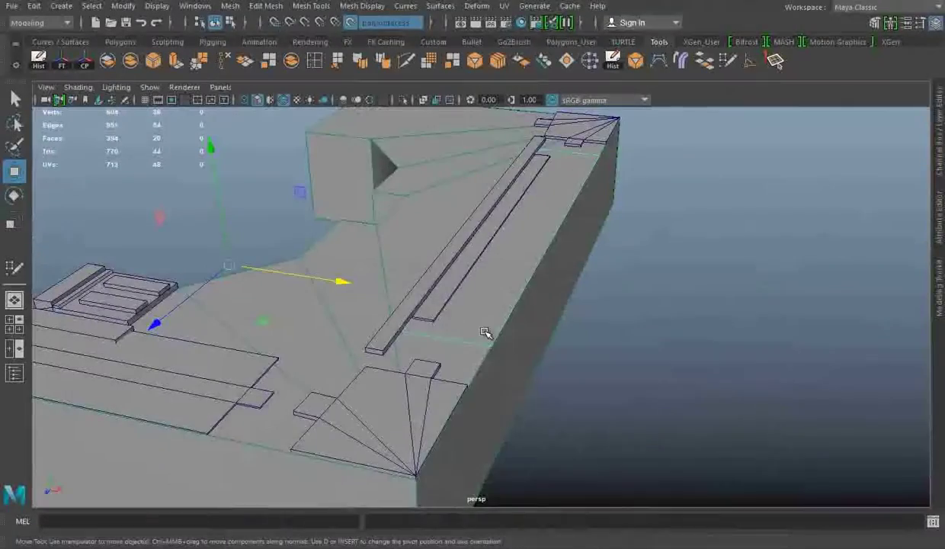
pyautogui.click(940, 288)
pyautogui.click(372, 316)
# Extrude the selected strip edges outward and centre the object's pivot.
pyautogui.moveTo(372, 317)
pyautogui.keyDown('alt'); pyautogui.mouseDown()
pyautogui.moveTo(401, 312)
pyautogui.moveTo(367, 326)
pyautogui.mouseUp(); pyautogui.keyUp('alt')
pyautogui.keyDown('alt'); pyautogui.moveTo(390, 339); pyautogui.dragTo(485, 327); pyautogui.keyUp('alt')
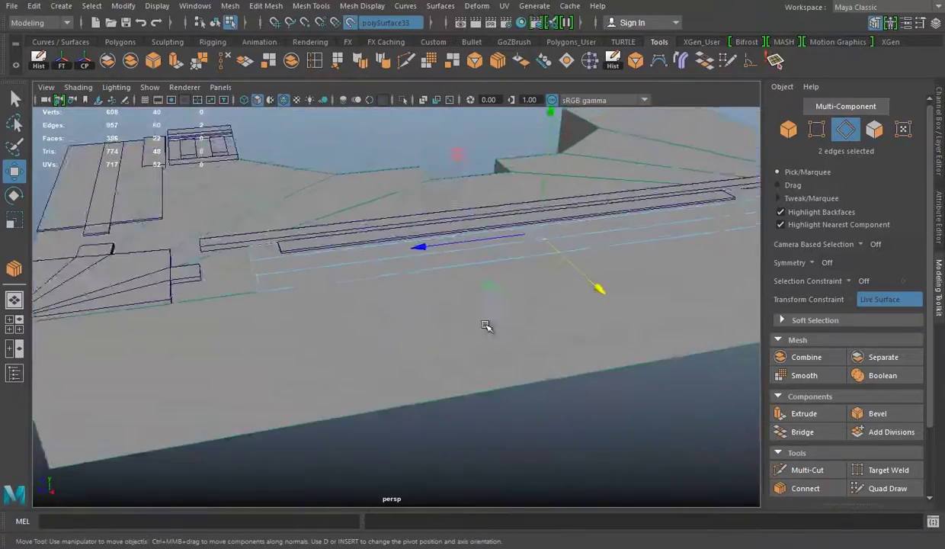
pyautogui.hotkey('ctrl', 'e')
pyautogui.moveTo(352, 277)
pyautogui.keyDown('alt'); pyautogui.mouseDown()
pyautogui.moveTo(359, 305)
pyautogui.moveTo(405, 314)
pyautogui.mouseUp(); pyautogui.keyUp('alt')
pyautogui.keyDown('alt'); pyautogui.moveTo(289, 327); pyautogui.dragTo(345, 339); pyautogui.keyUp('alt')
pyautogui.moveTo(363, 185); pyautogui.dragTo(432, 165, button='right')
pyautogui.moveTo(432, 165)
pyautogui.keyDown('alt'); pyautogui.mouseDown()
pyautogui.moveTo(415, 268)
pyautogui.moveTo(393, 291)
pyautogui.mouseUp(); pyautogui.keyUp('alt')
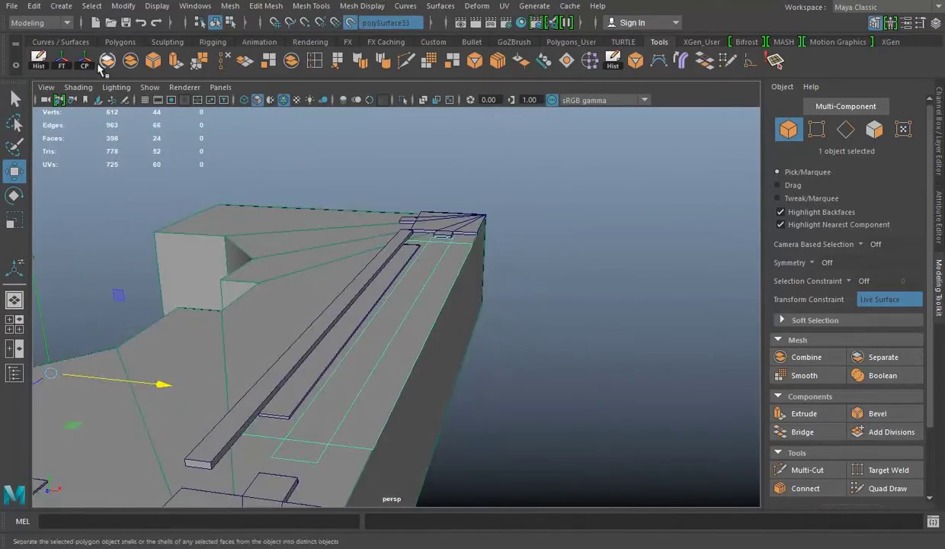
pyautogui.click(91, 63)
pyautogui.keyDown('alt'); pyautogui.moveTo(427, 251); pyautogui.dragTo(509, 292); pyautogui.keyUp('alt')
# Inspect the narrow strip face in isolation, then restore the full scene.
pyautogui.click(354, 26)
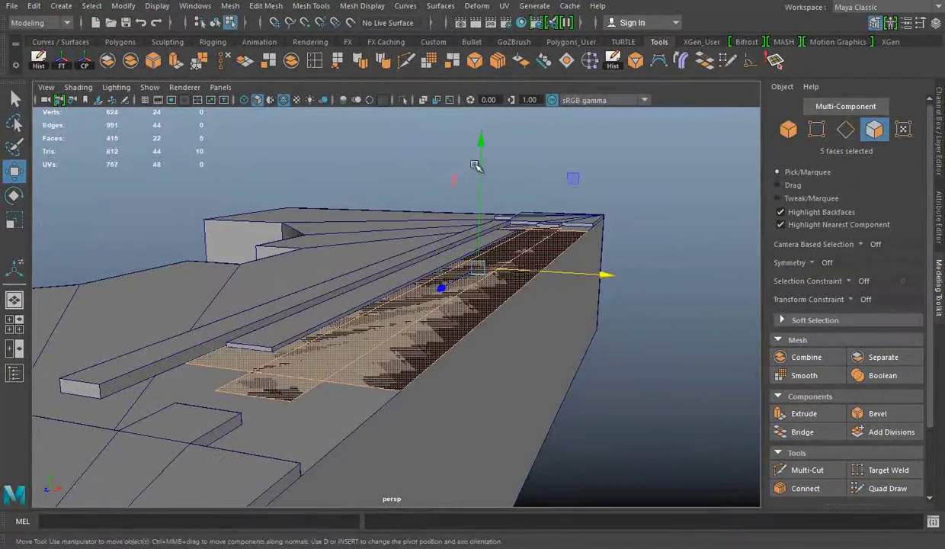
pyautogui.click(361, 286)
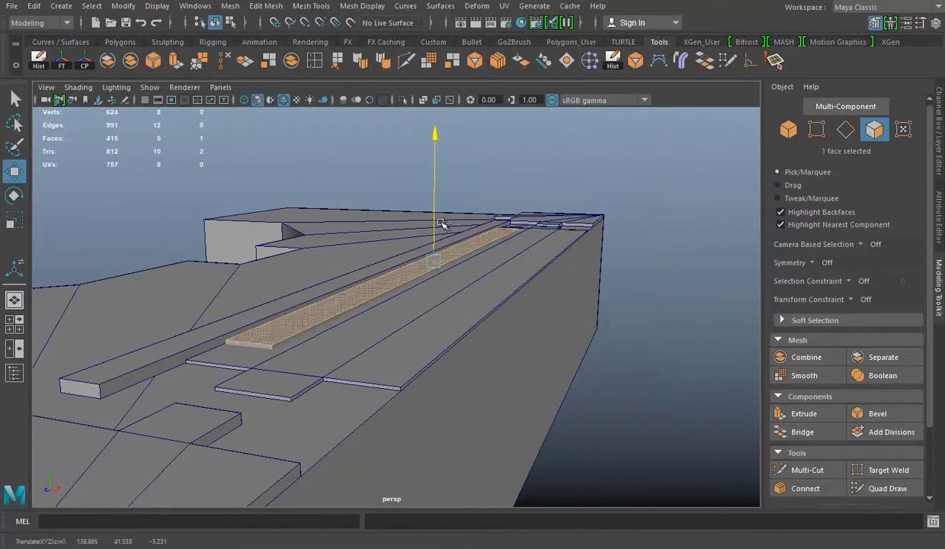
pyautogui.hotkey('ctrl', '1')
pyautogui.moveTo(460, 267)
pyautogui.keyDown('alt'); pyautogui.mouseDown()
pyautogui.moveTo(374, 290)
pyautogui.moveTo(597, 313)
pyautogui.moveTo(393, 255)
pyautogui.mouseUp(); pyautogui.keyUp('alt')
pyautogui.moveTo(376, 182); pyautogui.dragTo(433, 163, button='right')
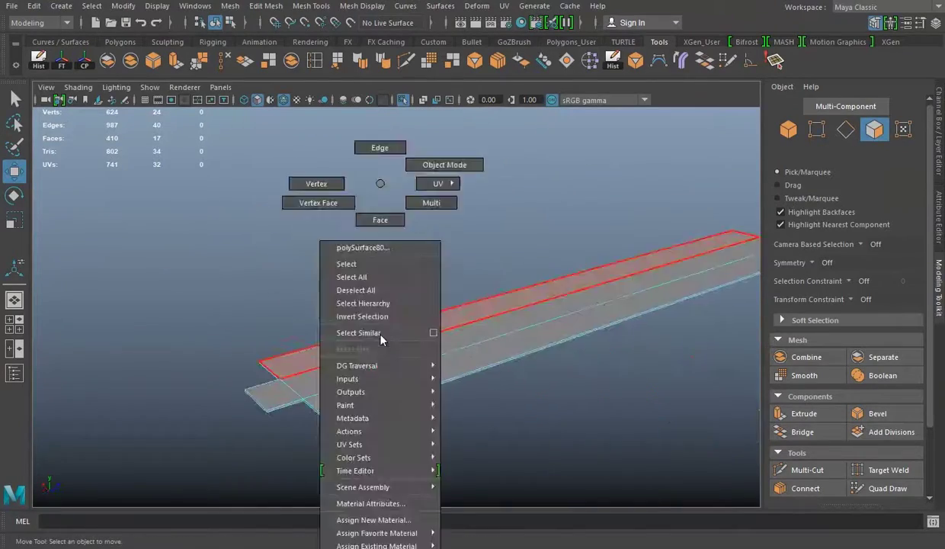
pyautogui.hotkey('ctrl', '1')
pyautogui.keyDown('alt'); pyautogui.moveTo(304, 230); pyautogui.dragTo(296, 331); pyautogui.keyUp('alt')
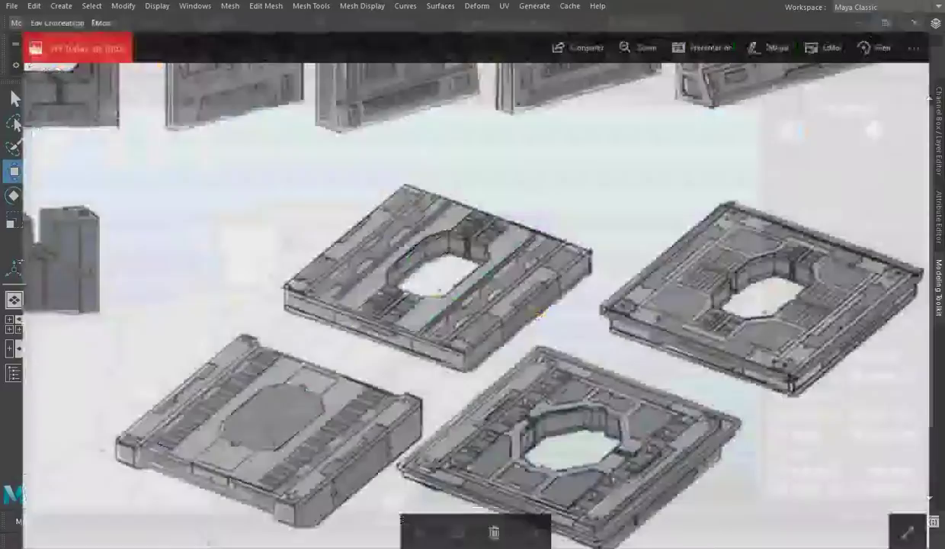
pyautogui.moveTo(419, 320)
pyautogui.keyDown('alt'); pyautogui.mouseDown()
pyautogui.moveTo(432, 275)
pyautogui.moveTo(392, 244)
pyautogui.mouseUp(); pyautogui.keyUp('alt')
# Quad Draw a new strip face on the live base mesh and adjust its edge.
pyautogui.click(350, 22)
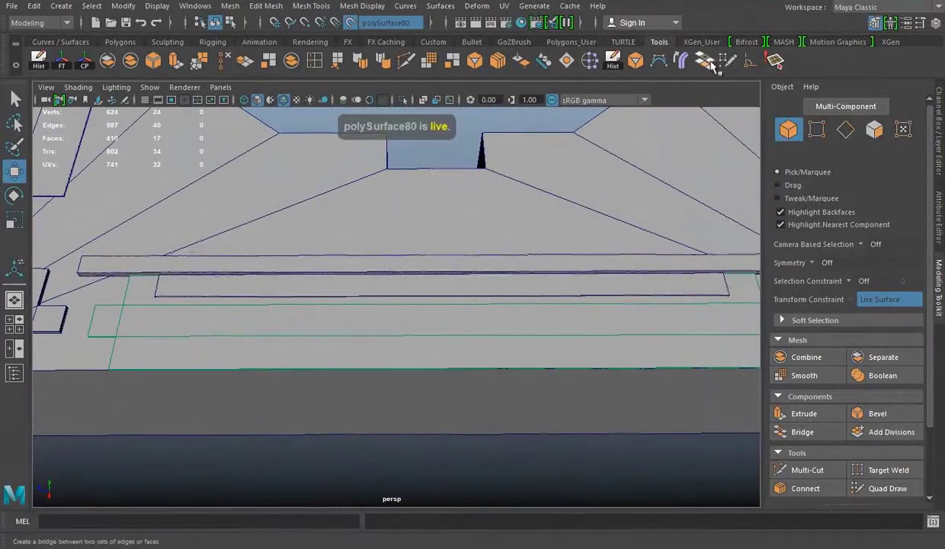
pyautogui.click(888, 487)
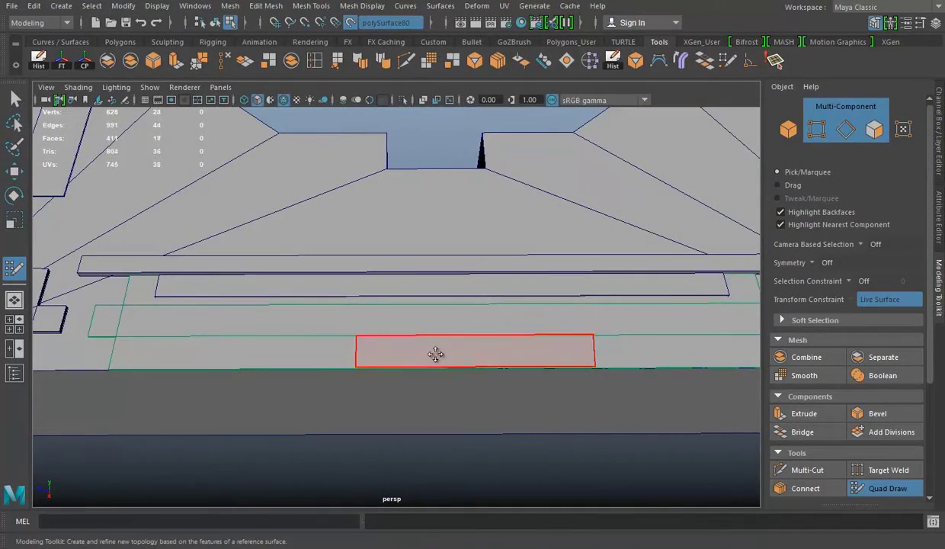
pyautogui.keyDown('alt'); pyautogui.moveTo(435, 353); pyautogui.dragTo(620, 184); pyautogui.keyUp('alt')
pyautogui.moveTo(620, 184); pyautogui.dragTo(621, 149, button='right')
pyautogui.click(453, 280)
pyautogui.press('w')
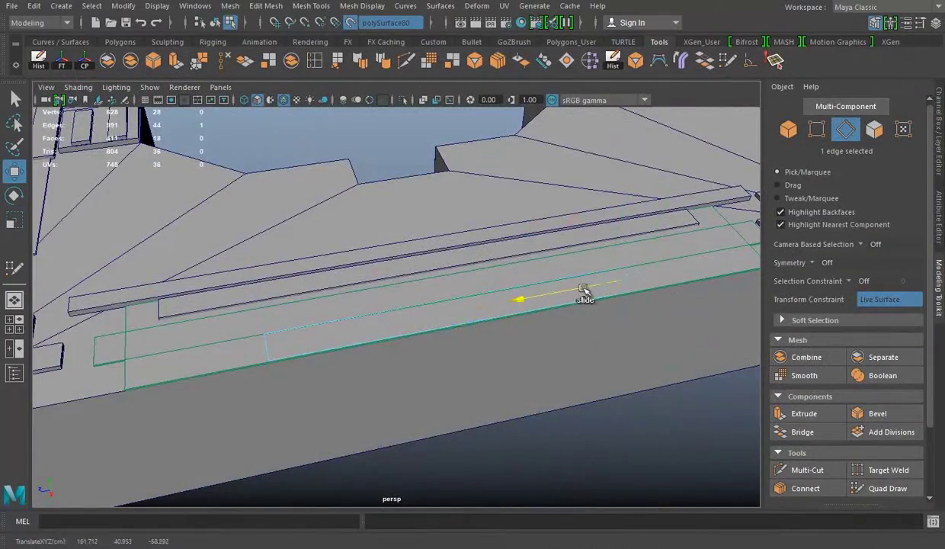
pyautogui.moveTo(583, 290)
pyautogui.keyDown('alt'); pyautogui.mouseDown()
pyautogui.moveTo(589, 264)
pyautogui.moveTo(381, 295)
pyautogui.mouseUp(); pyautogui.keyUp('alt')
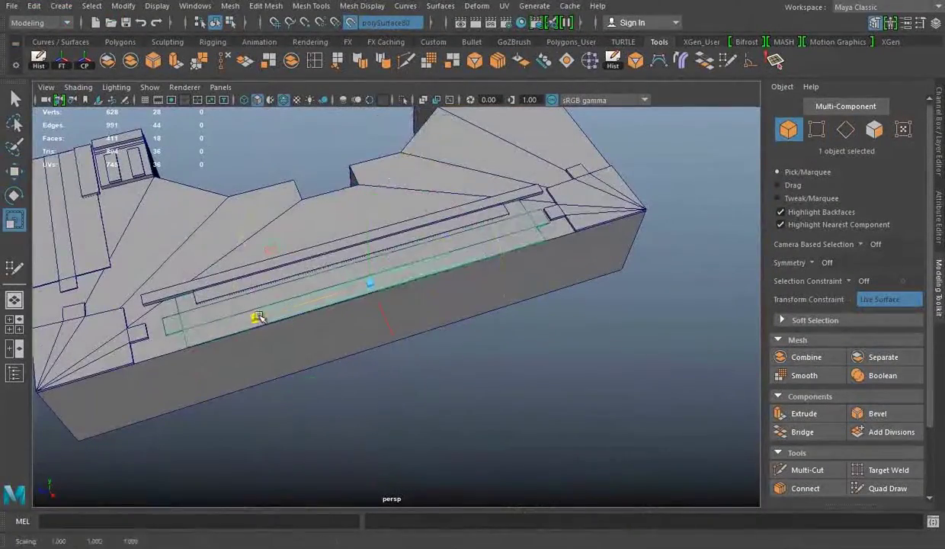
# Scale the new strip's top face narrower.
pyautogui.click(258, 317)
pyautogui.press('w')
pyautogui.moveTo(258, 317)
pyautogui.keyDown('alt'); pyautogui.mouseDown()
pyautogui.moveTo(337, 210)
pyautogui.moveTo(355, 241)
pyautogui.mouseUp(); pyautogui.keyUp('alt')
pyautogui.press('r')
pyautogui.moveTo(431, 281); pyautogui.dragTo(404, 283)
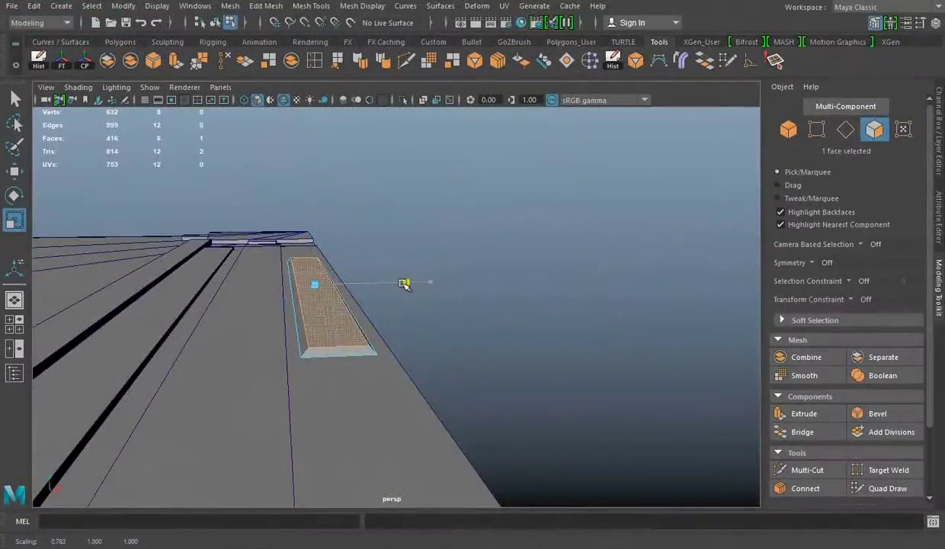
pyautogui.moveTo(295, 184); pyautogui.dragTo(363, 164, button='right')
pyautogui.keyDown('alt'); pyautogui.moveTo(386, 259); pyautogui.dragTo(401, 196); pyautogui.keyUp('alt')
# Bevel the strip's top edges with a fraction of 0.7.
pyautogui.moveTo(324, 183); pyautogui.dragTo(329, 141, button='right')
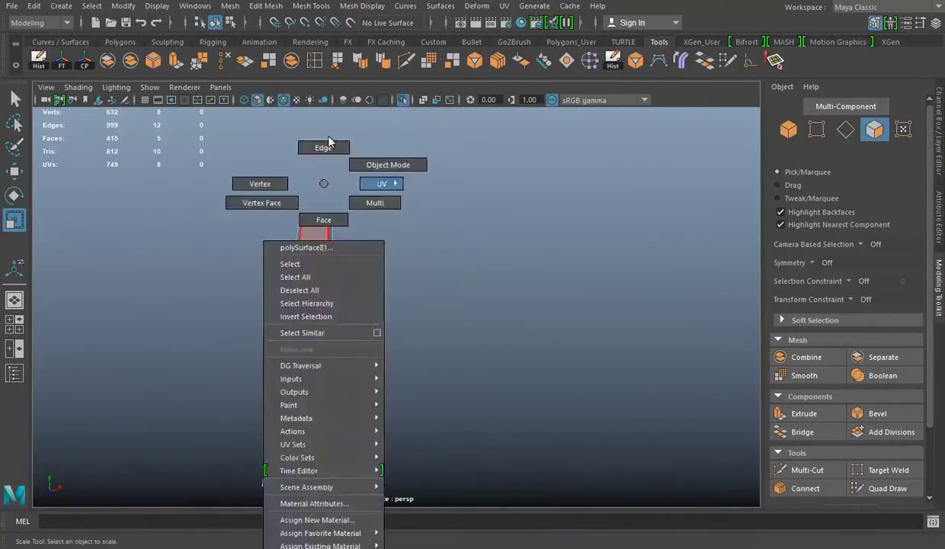
pyautogui.moveTo(296, 296)
pyautogui.keyDown('alt'); pyautogui.mouseDown()
pyautogui.moveTo(334, 298)
pyautogui.moveTo(186, 247)
pyautogui.mouseUp(); pyautogui.keyUp('alt')
pyautogui.click(156, 67)
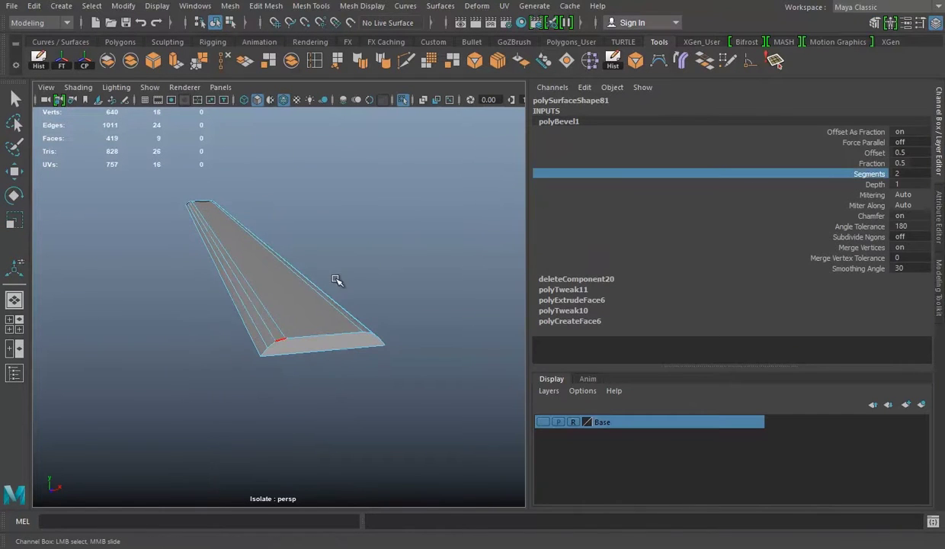
pyautogui.click(869, 163)
pyautogui.moveTo(267, 301); pyautogui.dragTo(296, 302, button='middle')
# Add extra cut lines across the bevelled panel and check its top face.
pyautogui.keyDown('alt'); pyautogui.moveTo(321, 277); pyautogui.dragTo(264, 184); pyautogui.keyUp('alt')
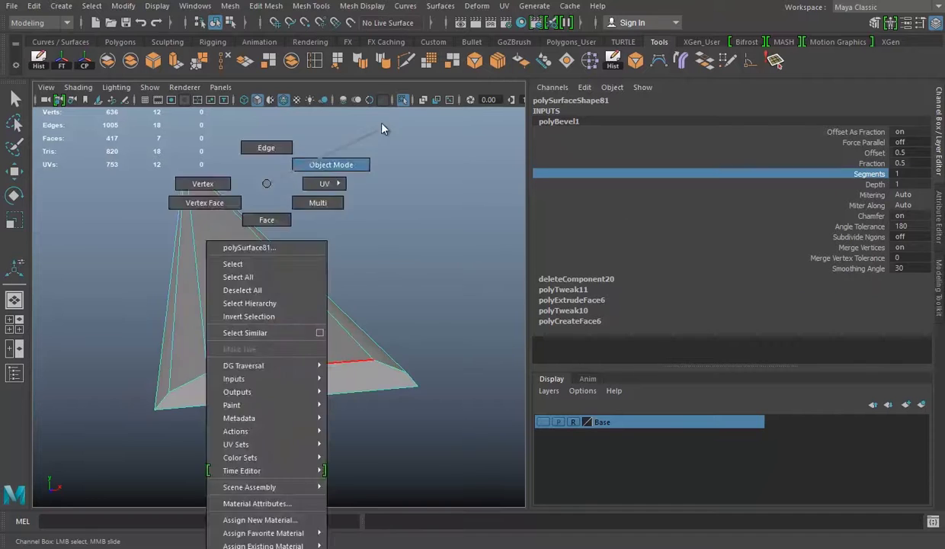
pyautogui.keyDown('shift'); pyautogui.moveTo(263, 184); pyautogui.dragTo(190, 398, button='right'); pyautogui.keyUp('shift')
pyautogui.keyDown('alt'); pyautogui.moveTo(255, 351); pyautogui.dragTo(401, 320); pyautogui.keyUp('alt')
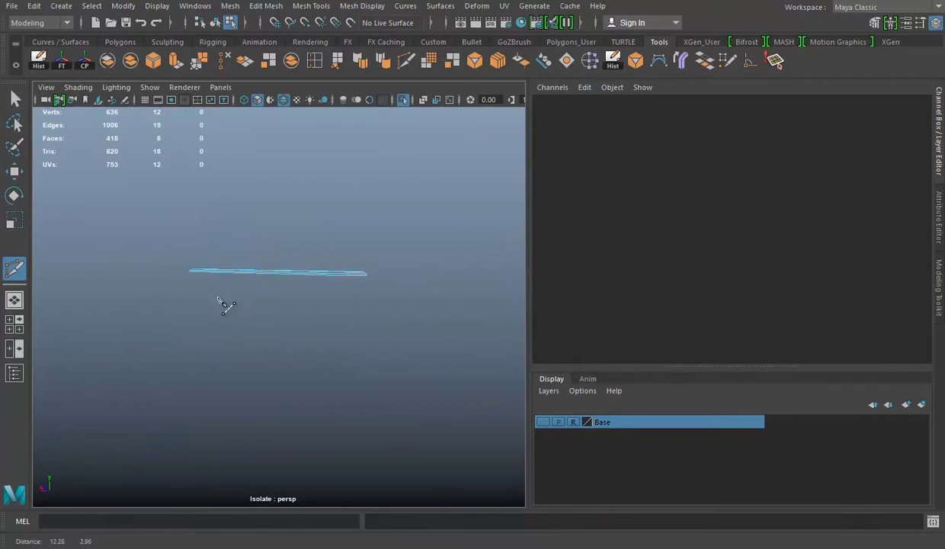
pyautogui.click(402, 99)
pyautogui.press('w')
pyautogui.click(359, 285)
pyautogui.rightClick(380, 184)
pyautogui.click(379, 219)
pyautogui.click(330, 336)
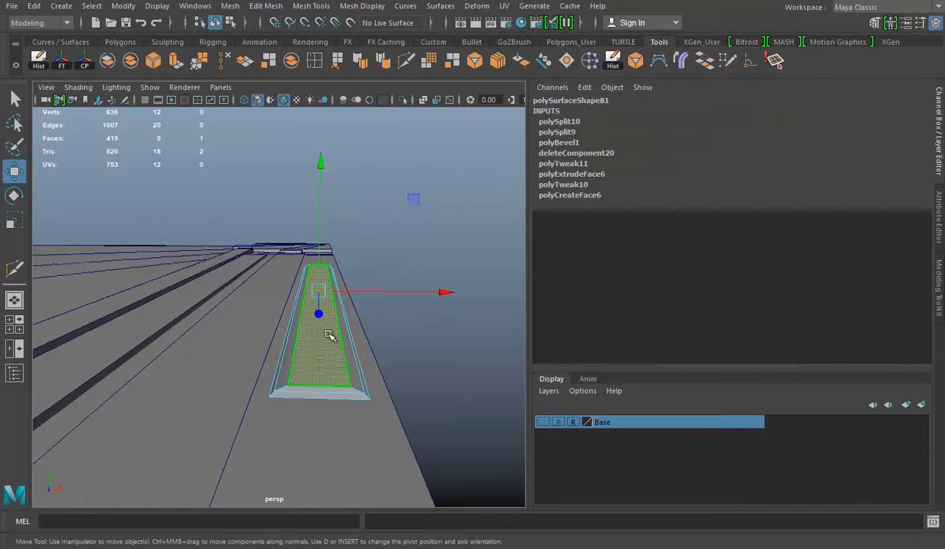
pyautogui.rightClick(308, 184)
pyautogui.click(312, 289)
pyautogui.moveTo(312, 290)
pyautogui.keyDown('alt'); pyautogui.mouseDown()
pyautogui.moveTo(317, 240)
pyautogui.moveTo(393, 220)
pyautogui.mouseUp(); pyautogui.keyUp('alt')
# Select and frame the ribbed block, then make the tile base live from above.
pyautogui.click(385, 221)
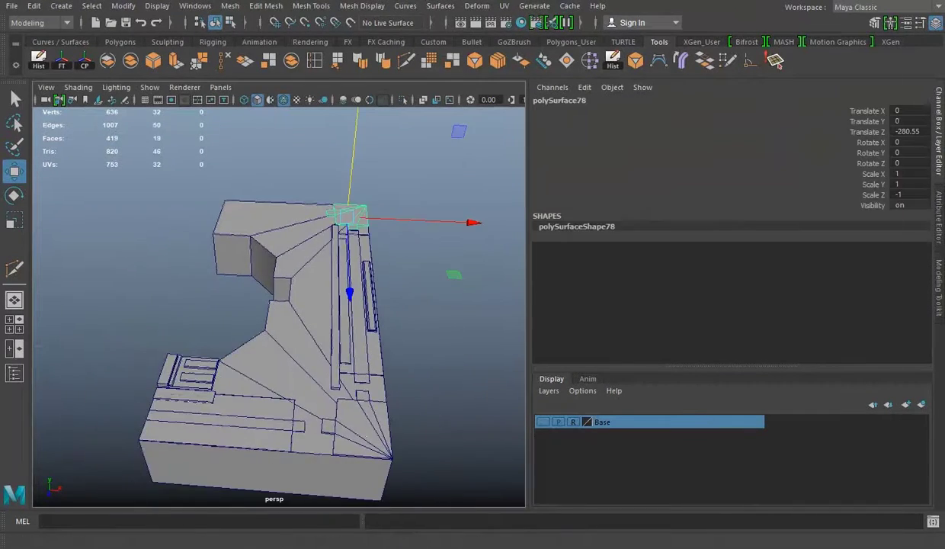
pyautogui.hotkey('alt', 'Tab')
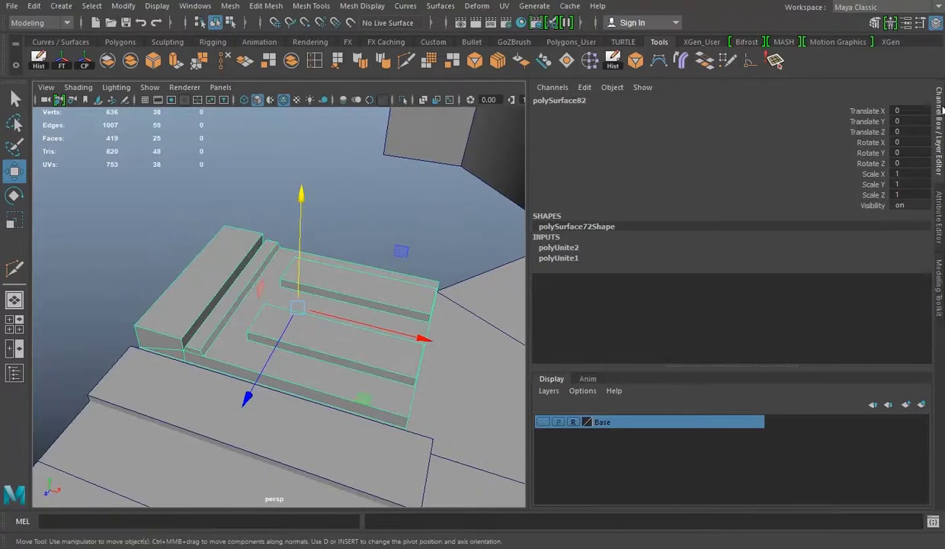
pyautogui.press('f')
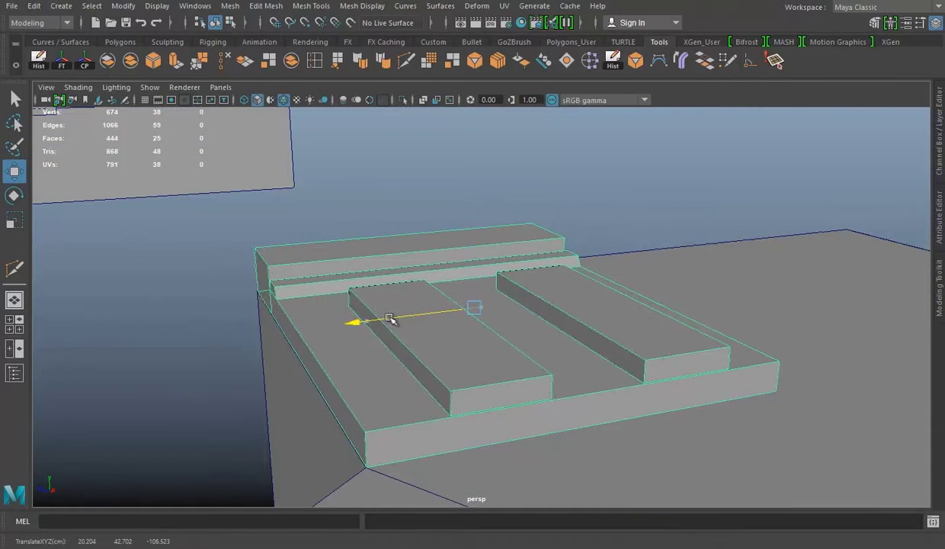
pyautogui.scroll(-5, 389, 319)
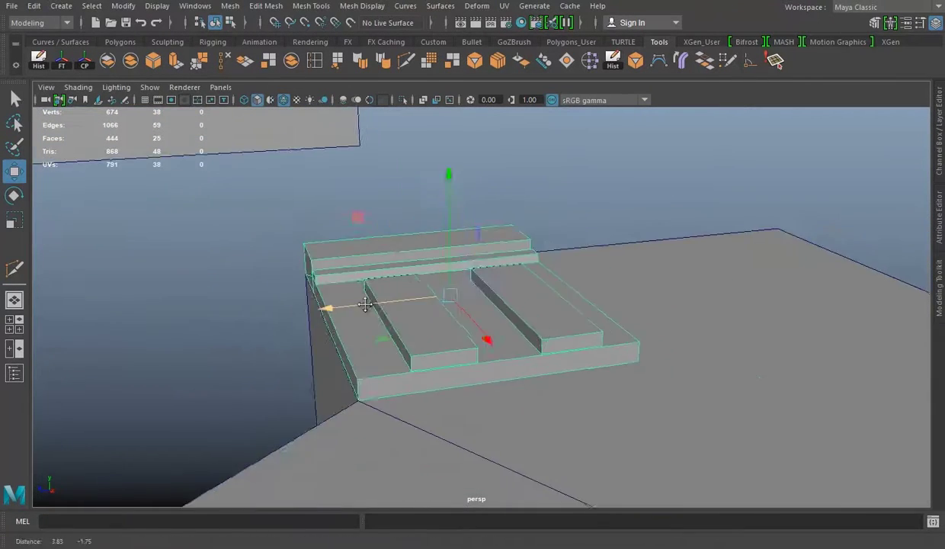
pyautogui.keyDown('alt'); pyautogui.moveTo(389, 319); pyautogui.dragTo(513, 321); pyautogui.keyUp('alt')
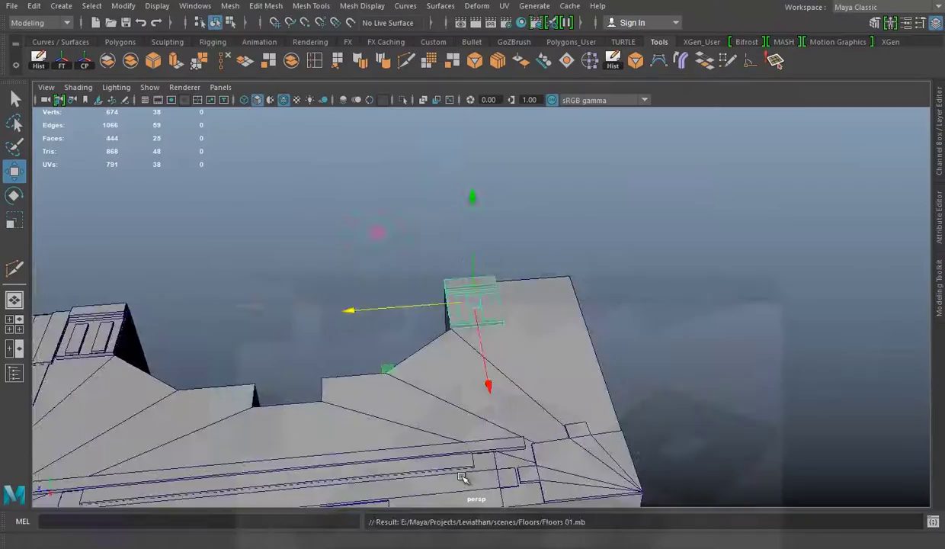
pyautogui.keyDown('alt'); pyautogui.moveTo(462, 477); pyautogui.dragTo(437, 342); pyautogui.keyUp('alt')
pyautogui.click(347, 23)
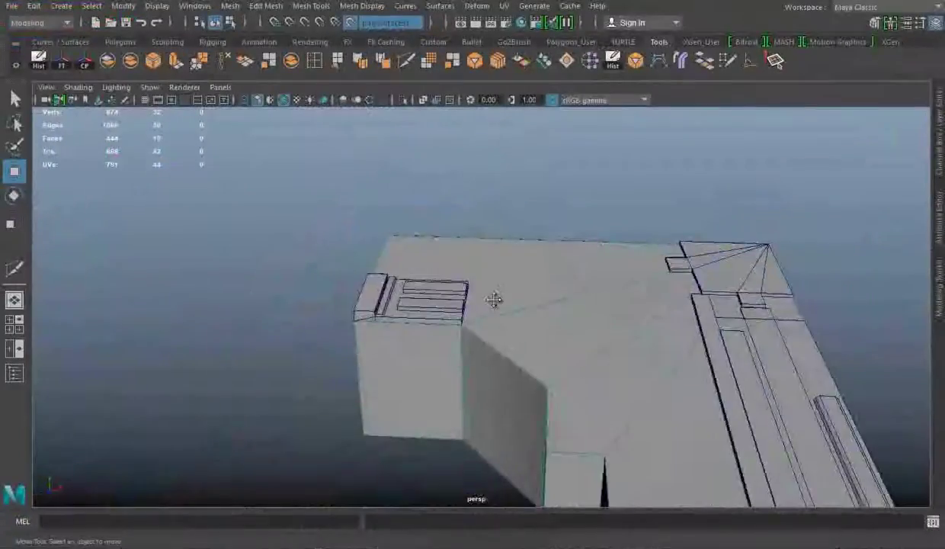
pyautogui.keyDown('alt'); pyautogui.moveTo(496, 300); pyautogui.dragTo(404, 324); pyautogui.keyUp('alt')
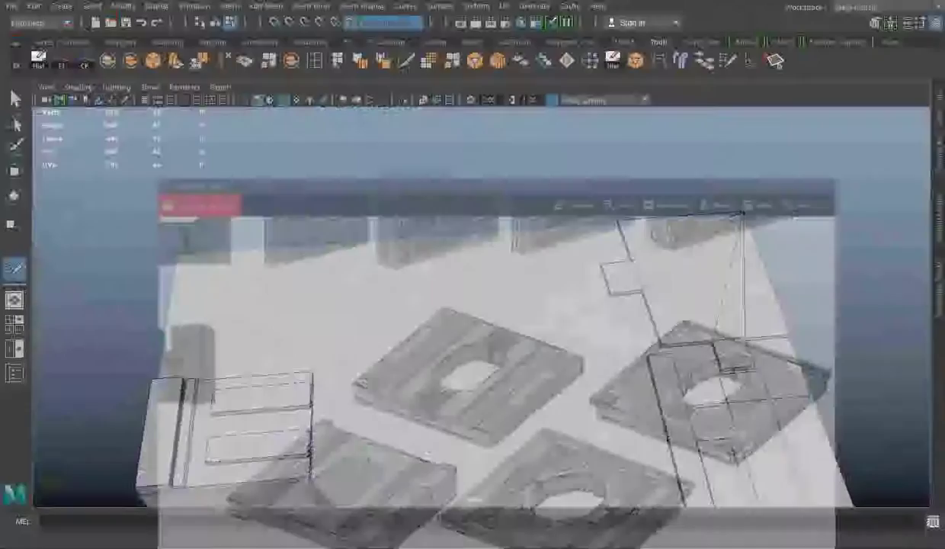
# Quad Draw a rectangular panel on the top surface plus a second quad to its left.
pyautogui.click(340, 326)
pyautogui.click(517, 235)
pyautogui.click(321, 250)
pyautogui.keyDown('shift'); pyautogui.click(439, 289); pyautogui.keyUp('shift')
pyautogui.keyDown('alt'); pyautogui.moveTo(439, 289); pyautogui.dragTo(363, 423); pyautogui.keyUp('alt')
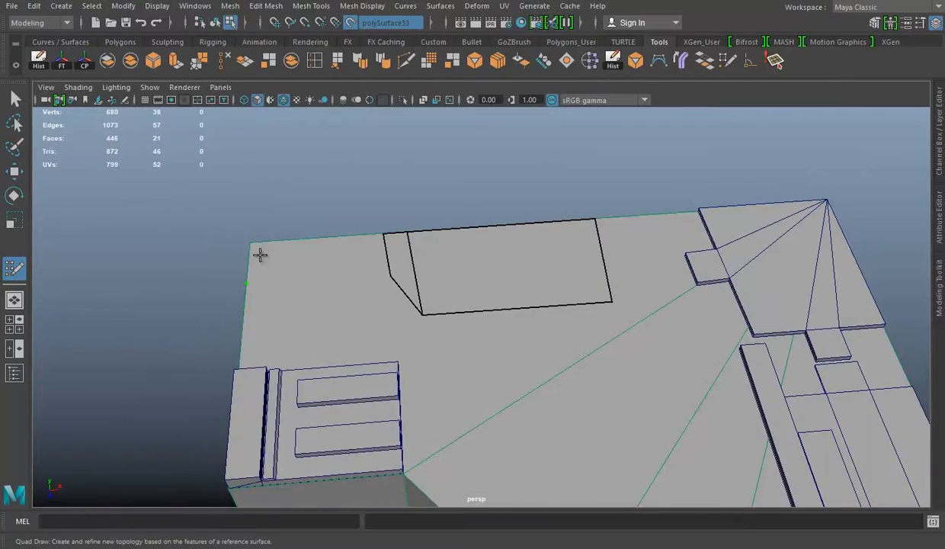
pyautogui.keyDown('shift'); pyautogui.click(263, 256); pyautogui.keyUp('shift')
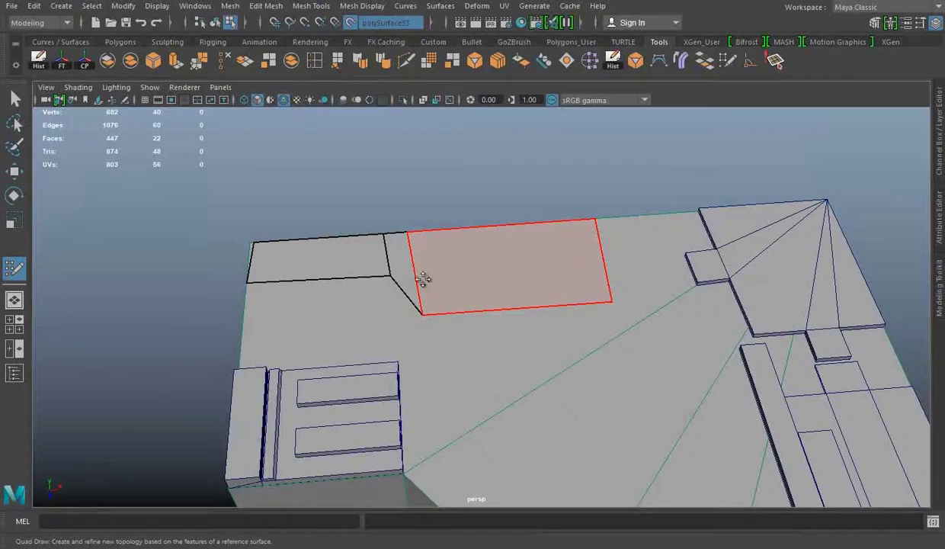
pyautogui.press('w')
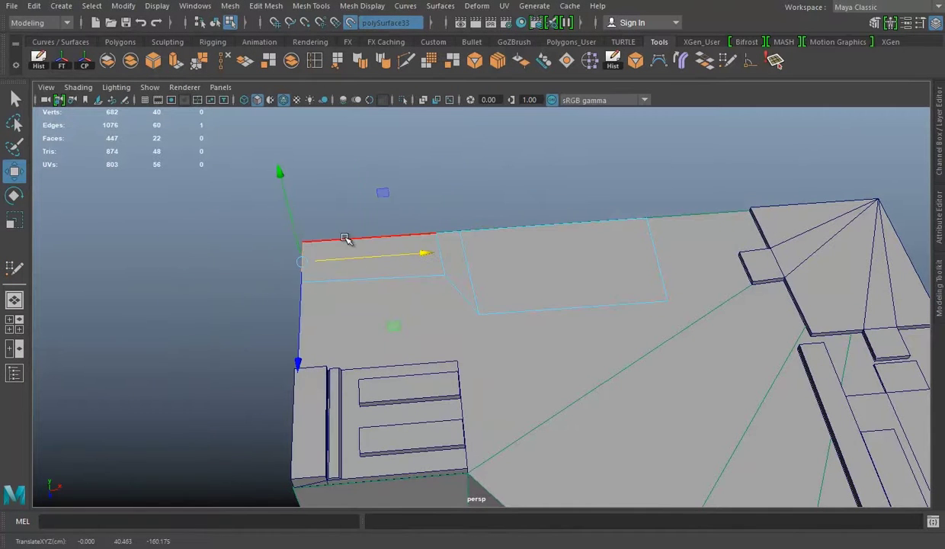
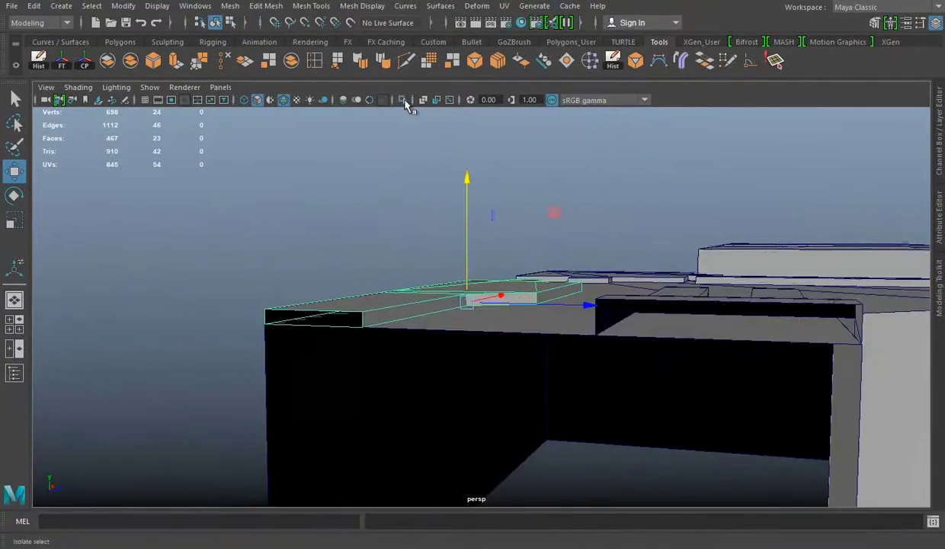
# Isolate the floor slab and make polySurface33 the live surface via the marking menu.
pyautogui.click(408, 107)
pyautogui.rightClick(633, 169)
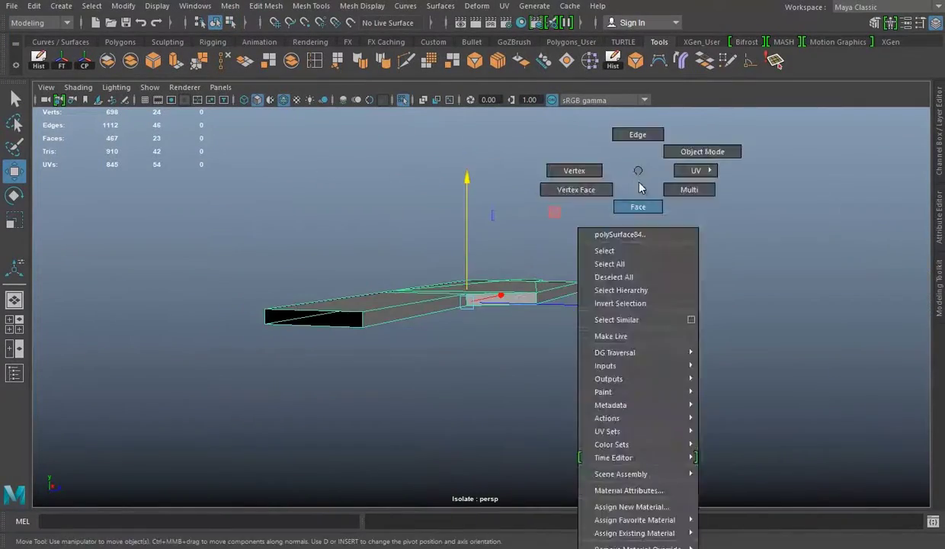
pyautogui.keyDown('alt'); pyautogui.moveTo(633, 168); pyautogui.dragTo(506, 285); pyautogui.keyUp('alt')
pyautogui.moveTo(443, 183); pyautogui.dragTo(443, 281, button='right')
pyautogui.moveTo(450, 238)
pyautogui.keyDown('alt'); pyautogui.mouseDown()
pyautogui.moveTo(566, 348)
pyautogui.moveTo(443, 145)
pyautogui.mouseUp(); pyautogui.keyUp('alt')
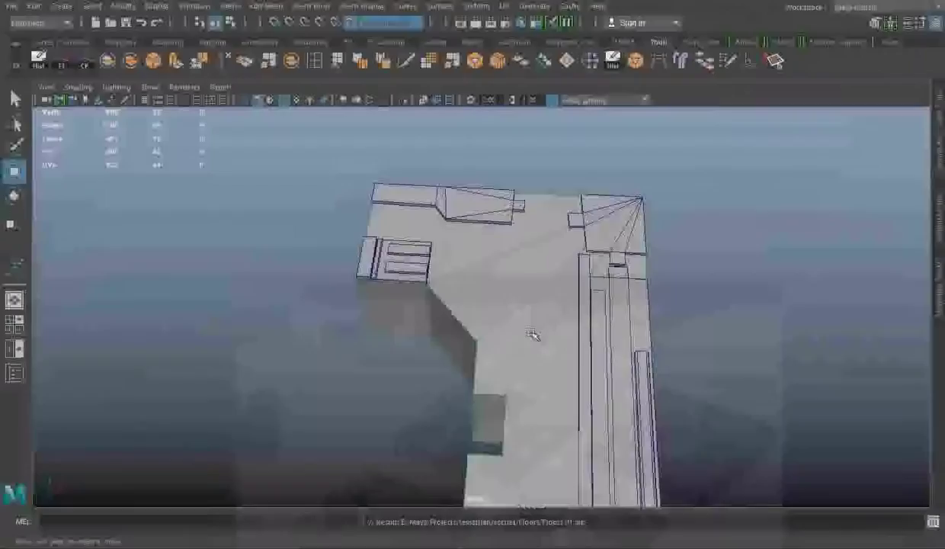
pyautogui.scroll(3, 526, 320)
pyautogui.scroll(1, 539, 307)
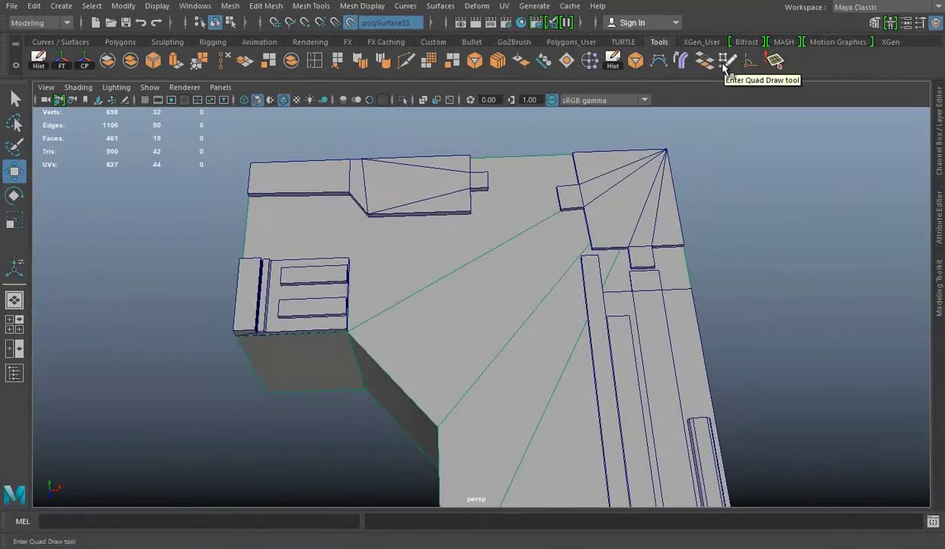
# Quad Draw new plates onto polySurface33 near the opening's diagonal edge.
pyautogui.click(736, 72)
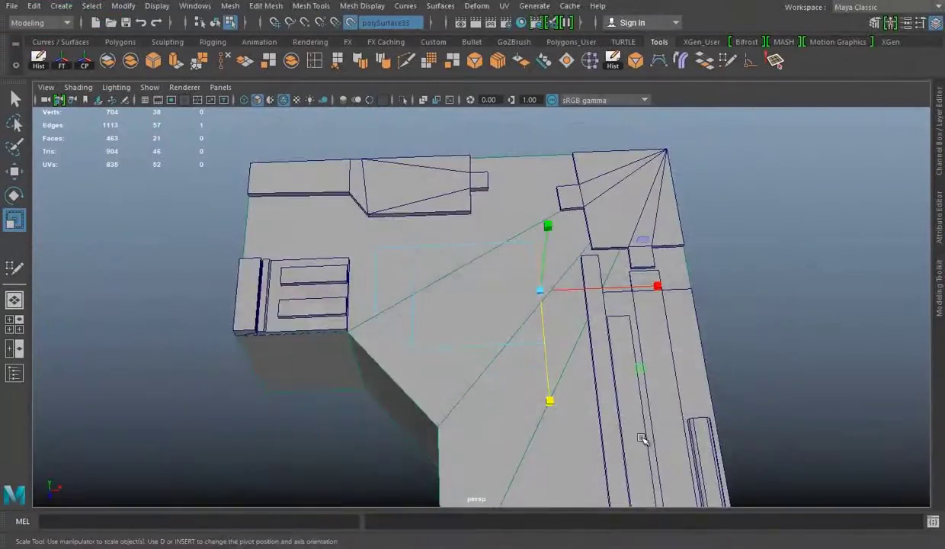
pyautogui.keyDown('alt'); pyautogui.moveTo(644, 437); pyautogui.dragTo(626, 397); pyautogui.keyUp('alt')
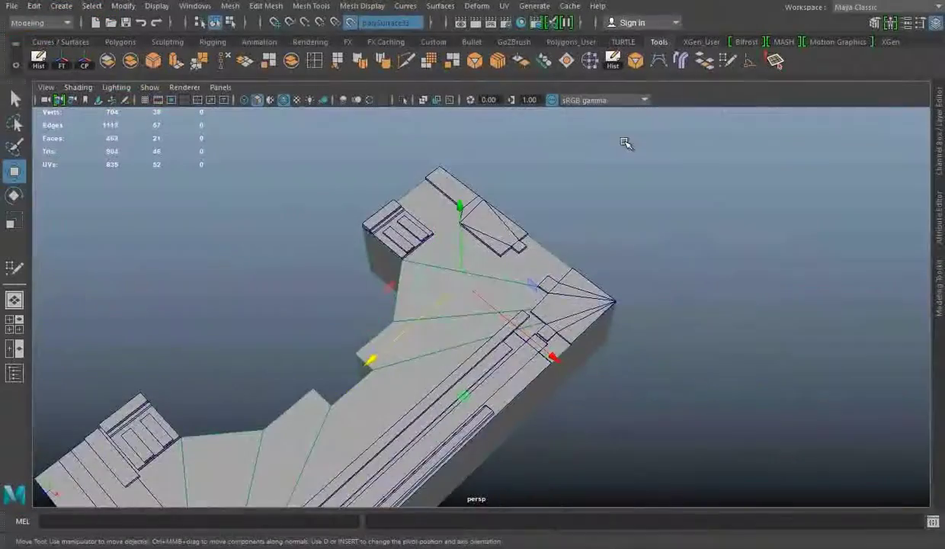
pyautogui.click(350, 22)
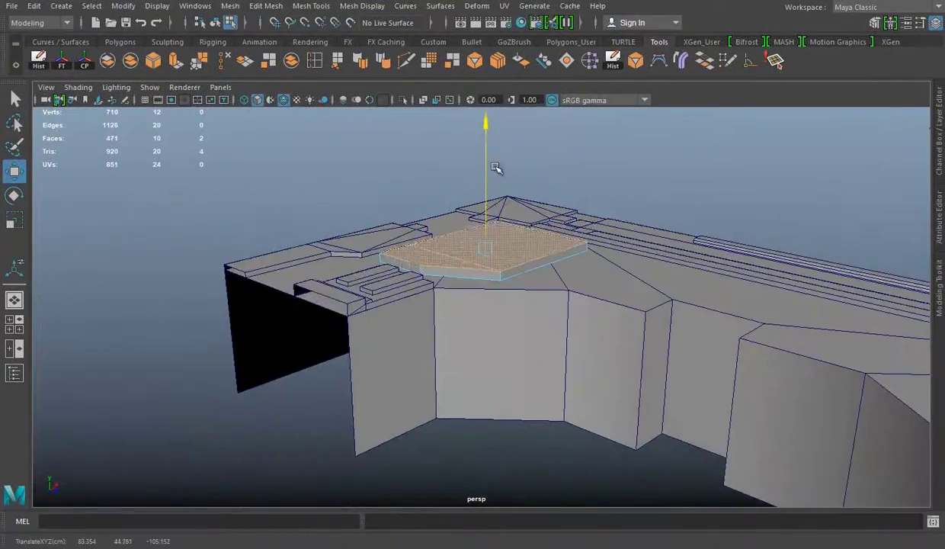
# Isolate the new plate piece to inspect it, then make polySurface33 live again.
pyautogui.click(403, 100)
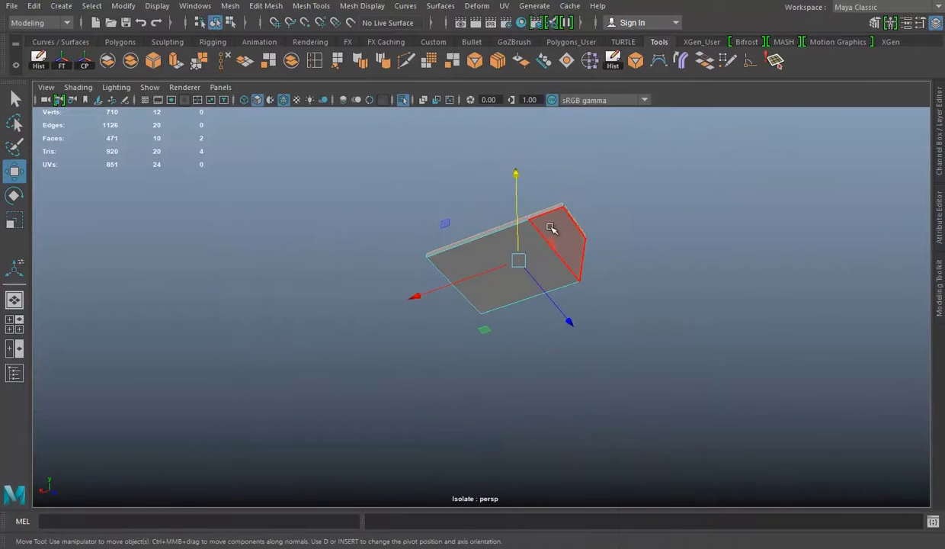
pyautogui.keyDown('alt'); pyautogui.moveTo(620, 276); pyautogui.dragTo(497, 255); pyautogui.keyUp('alt')
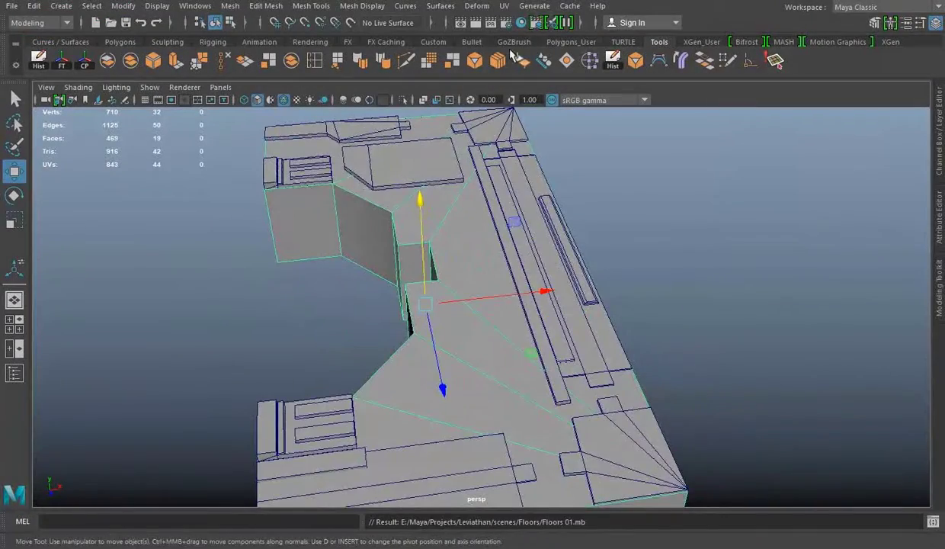
pyautogui.click(511, 55)
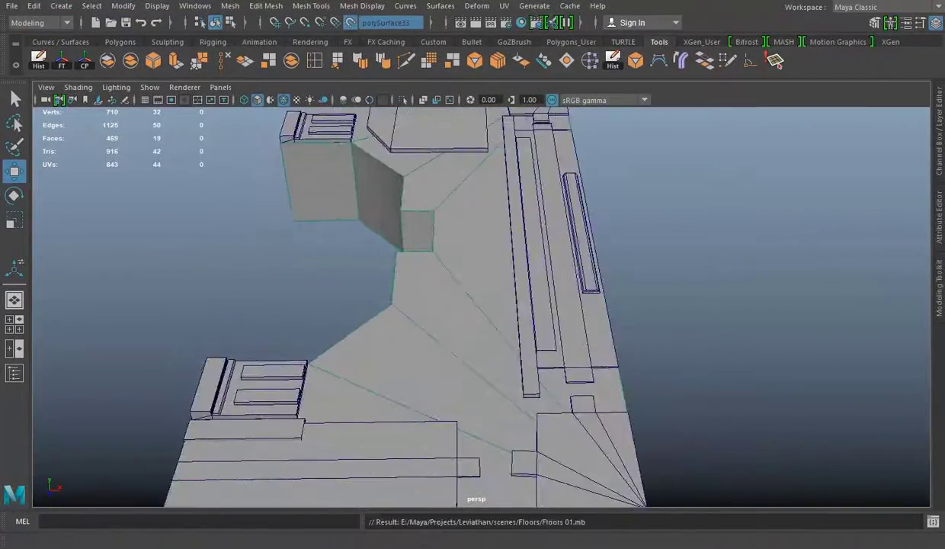
# Quad Draw a new plate beside the opening and slide its edges to size.
pyautogui.keyDown('alt'); pyautogui.moveTo(445, 321); pyautogui.dragTo(418, 334); pyautogui.keyUp('alt')
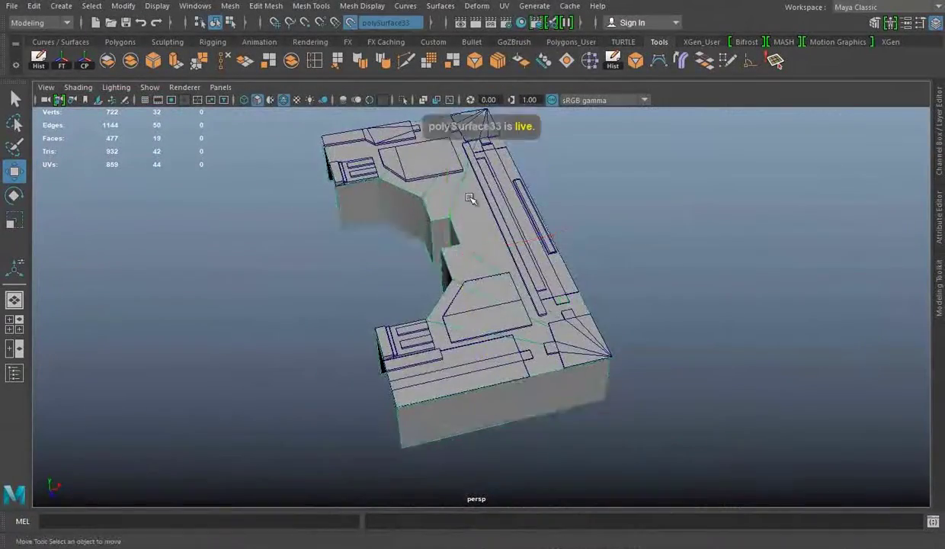
pyautogui.keyDown('alt'); pyautogui.moveTo(572, 293); pyautogui.dragTo(435, 175, button='right'); pyautogui.keyUp('alt')
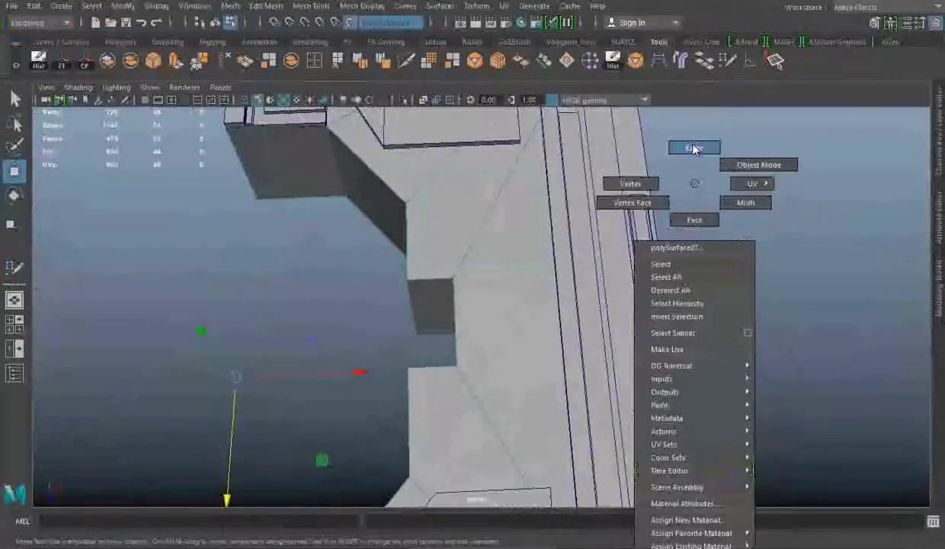
pyautogui.moveTo(509, 292); pyautogui.dragTo(580, 287)
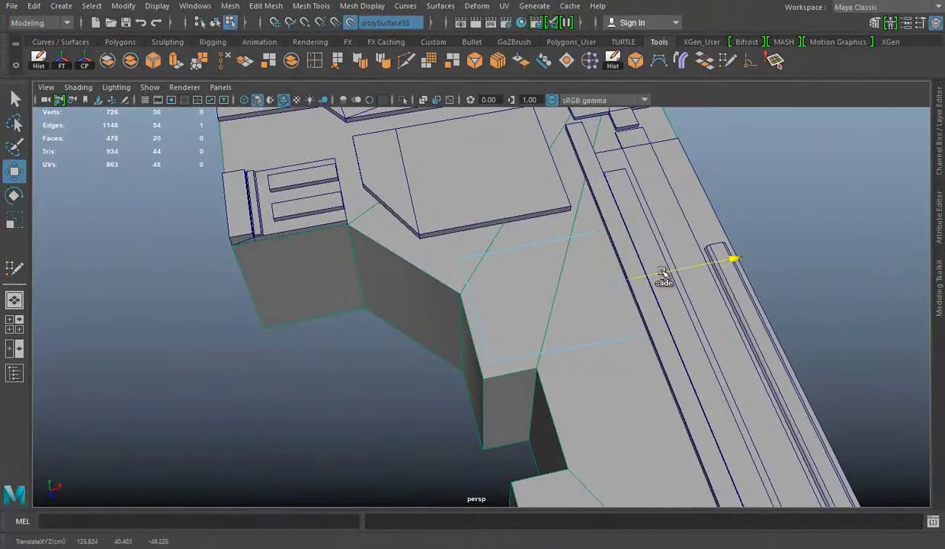
pyautogui.moveTo(543, 286); pyautogui.dragTo(493, 279)
# Extrude the plate up 1.612 units, isolate it, and delete one of its faces.
pyautogui.click(336, 61)
pyautogui.keyDown('alt'); pyautogui.moveTo(536, 207); pyautogui.dragTo(526, 265); pyautogui.keyUp('alt')
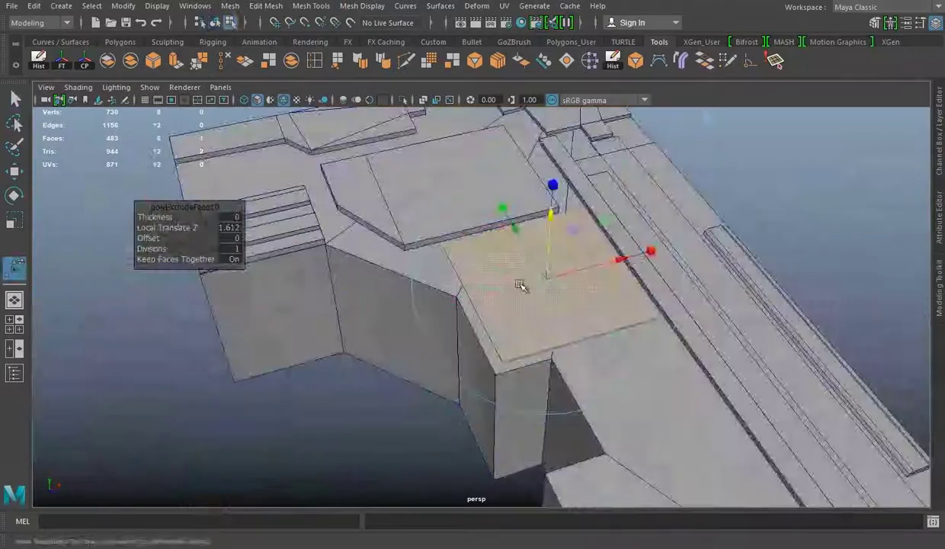
pyautogui.press('q')
pyautogui.hotkey('ctrl', '1')
pyautogui.press('Delete')
pyautogui.keyDown('alt'); pyautogui.moveTo(647, 204); pyautogui.dragTo(525, 330); pyautogui.keyUp('alt')
# From the top view, select the plate's bottom-left vertex, then tumble to compare with the sketch.
pyautogui.click(404, 100)
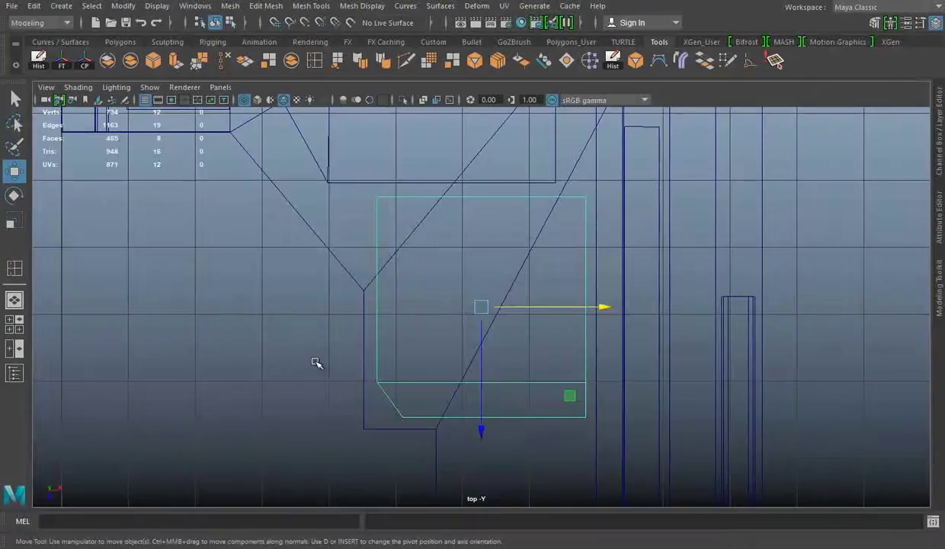
pyautogui.click(391, 416)
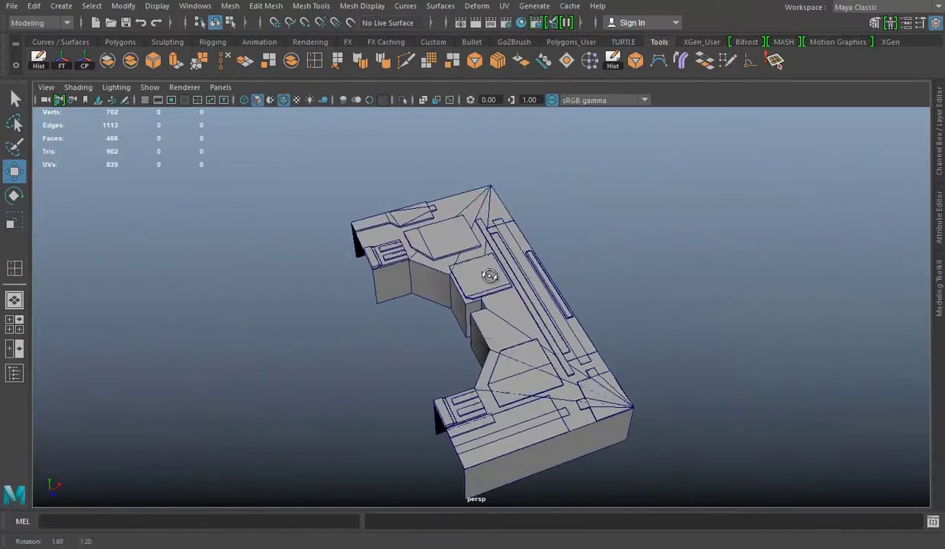
pyautogui.keyDown('alt'); pyautogui.moveTo(489, 276); pyautogui.dragTo(519, 301); pyautogui.keyUp('alt')
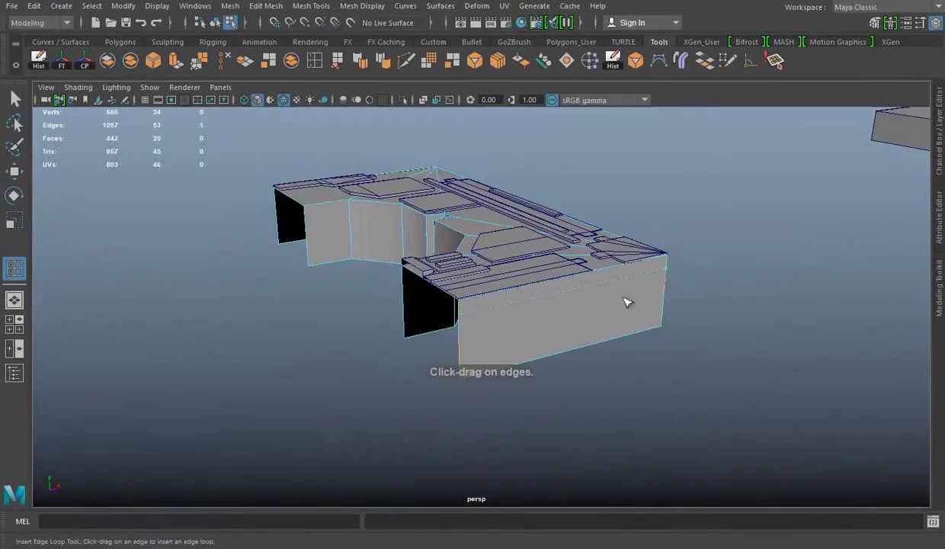
pyautogui.moveTo(625, 303)
pyautogui.keyDown('alt'); pyautogui.mouseDown()
pyautogui.moveTo(413, 305)
pyautogui.moveTo(790, 287)
pyautogui.mouseUp(); pyautogui.keyUp('alt')
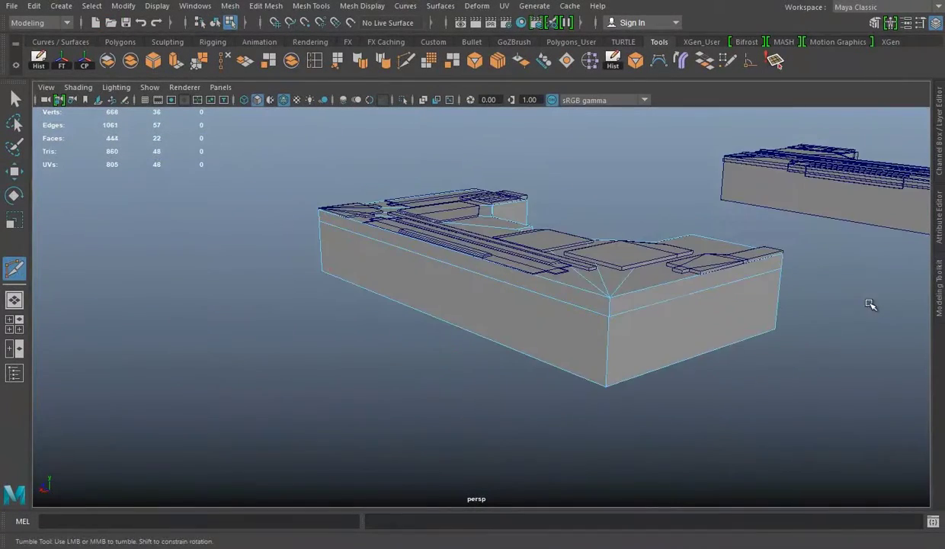
# Extrude the side wall's selected perimeter faces outward with Edit Mesh > Extrude.
pyautogui.press('w')
pyautogui.keyDown('alt'); pyautogui.moveTo(870, 304); pyautogui.dragTo(567, 233); pyautogui.keyUp('alt')
pyautogui.press('w')
pyautogui.keyDown('alt'); pyautogui.moveTo(516, 144); pyautogui.dragTo(745, 217); pyautogui.keyUp('alt')
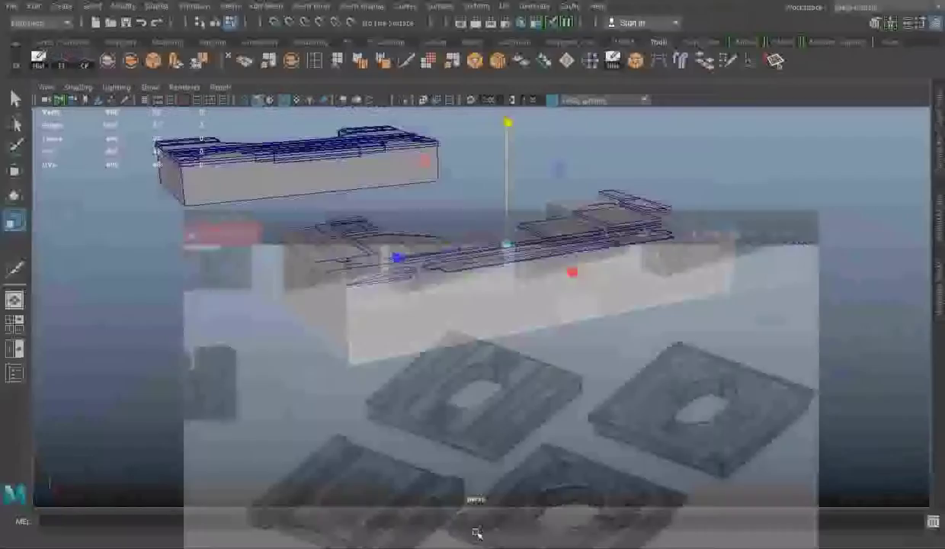
pyautogui.keyDown('alt'); pyautogui.moveTo(674, 262); pyautogui.dragTo(660, 327); pyautogui.keyUp('alt')
pyautogui.click(266, 5)
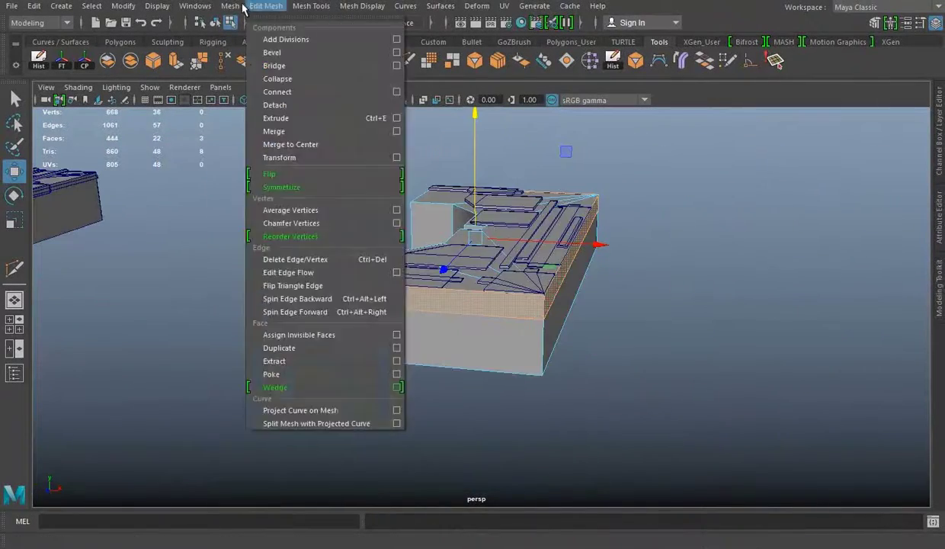
pyautogui.click(275, 343)
pyautogui.keyDown('alt'); pyautogui.moveTo(543, 312); pyautogui.dragTo(507, 206); pyautogui.keyUp('alt')
pyautogui.hotkey('ctrl', 'e')
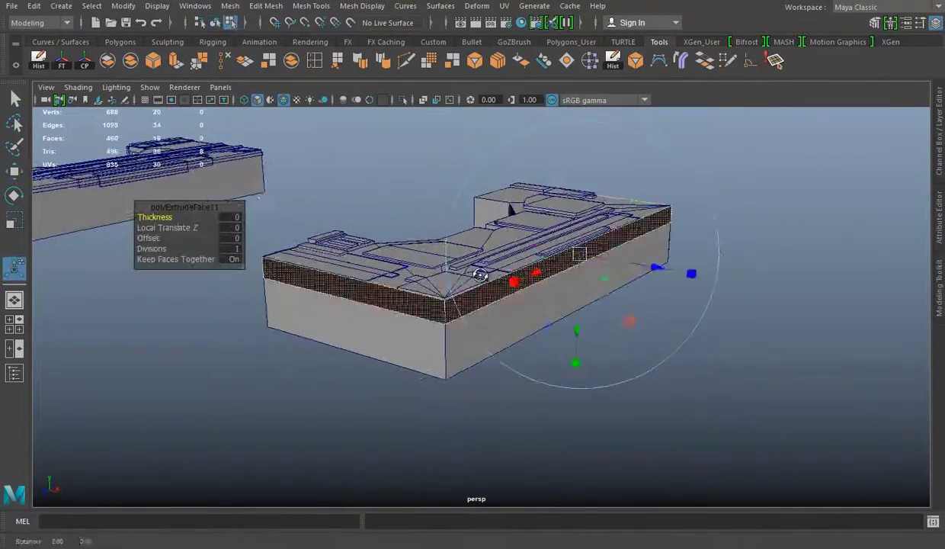
# Bevel the rail edges and set polyBevel2 Fraction to 0.4 in the Channel Box.
pyautogui.moveTo(268, 319)
pyautogui.keyDown('alt'); pyautogui.mouseDown()
pyautogui.moveTo(577, 236)
pyautogui.moveTo(194, 279)
pyautogui.mouseUp(); pyautogui.keyUp('alt')
pyautogui.keyDown('alt'); pyautogui.moveTo(580, 356); pyautogui.dragTo(625, 309); pyautogui.keyUp('alt')
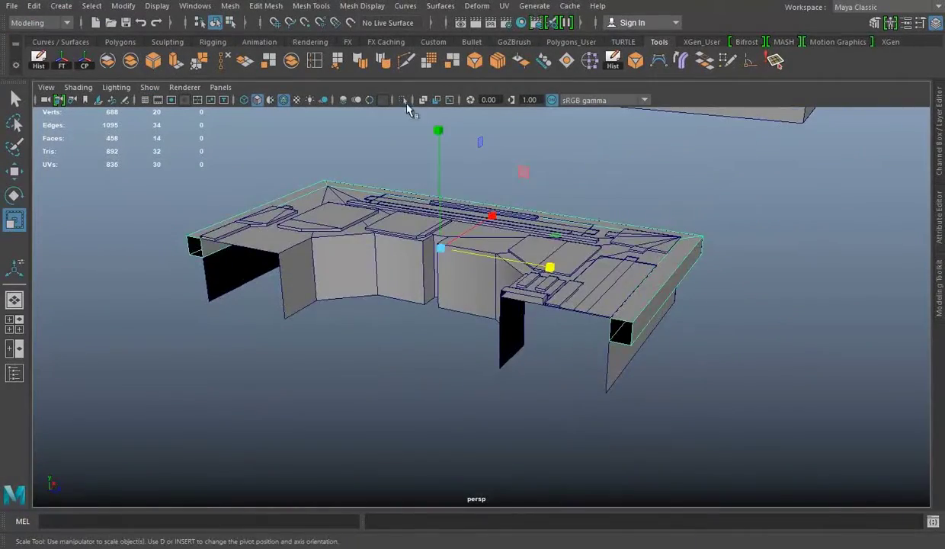
pyautogui.click(403, 101)
pyautogui.moveTo(579, 270)
pyautogui.keyDown('alt'); pyautogui.mouseDown()
pyautogui.moveTo(718, 118)
pyautogui.moveTo(486, 199)
pyautogui.moveTo(443, 321)
pyautogui.moveTo(568, 401)
pyautogui.moveTo(425, 266)
pyautogui.mouseUp(); pyautogui.keyUp('alt')
pyautogui.hotkey('ctrl', '1')
pyautogui.hotkey('ctrl', 'b')
pyautogui.click(864, 163)
pyautogui.moveTo(449, 271); pyautogui.dragTo(393, 391, button='middle')
pyautogui.click(940, 130)
pyautogui.moveTo(488, 264)
pyautogui.keyDown('alt'); pyautogui.mouseDown()
pyautogui.moveTo(403, 121)
pyautogui.moveTo(418, 323)
pyautogui.mouseUp(); pyautogui.keyUp('alt')
pyautogui.hotkey('ctrl', '1')
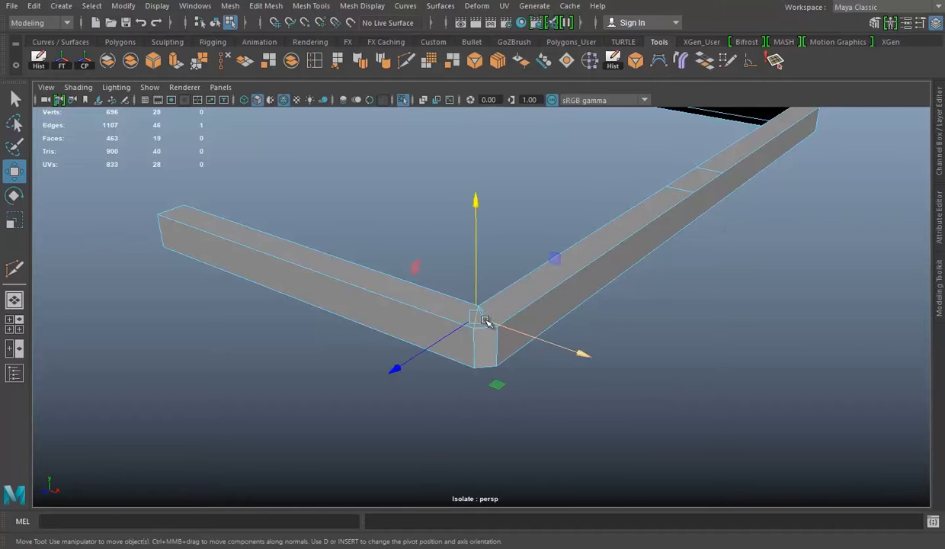
# Multi-Cut two slices across the bevelled rail's corner, undoing the last change.
pyautogui.moveTo(477, 188)
pyautogui.keyDown('alt'); pyautogui.mouseDown()
pyautogui.moveTo(461, 304)
pyautogui.moveTo(491, 186)
pyautogui.mouseUp(); pyautogui.keyUp('alt')
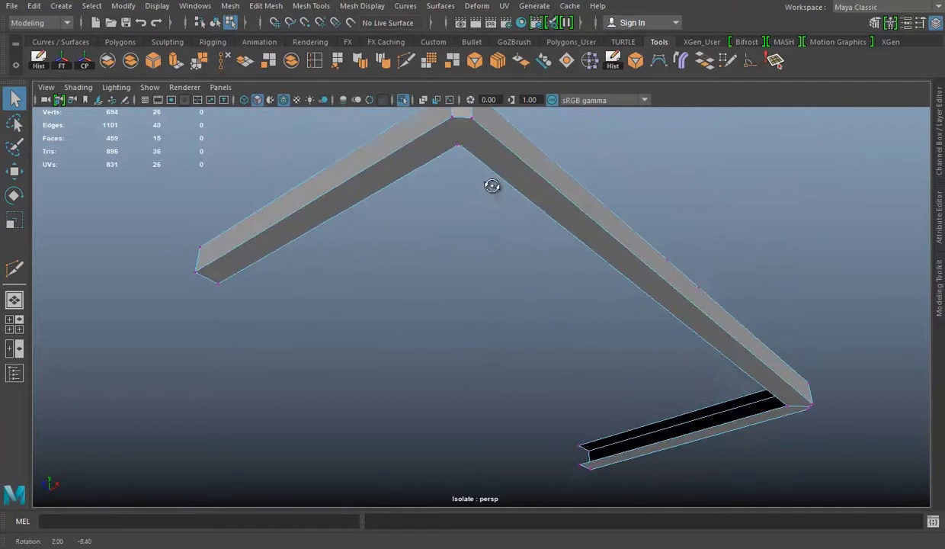
pyautogui.click(450, 120)
pyautogui.press('Return')
pyautogui.moveTo(450, 121)
pyautogui.keyDown('alt'); pyautogui.mouseDown()
pyautogui.moveTo(597, 307)
pyautogui.moveTo(654, 312)
pyautogui.moveTo(597, 359)
pyautogui.moveTo(520, 263)
pyautogui.moveTo(491, 171)
pyautogui.mouseUp(); pyautogui.keyUp('alt')
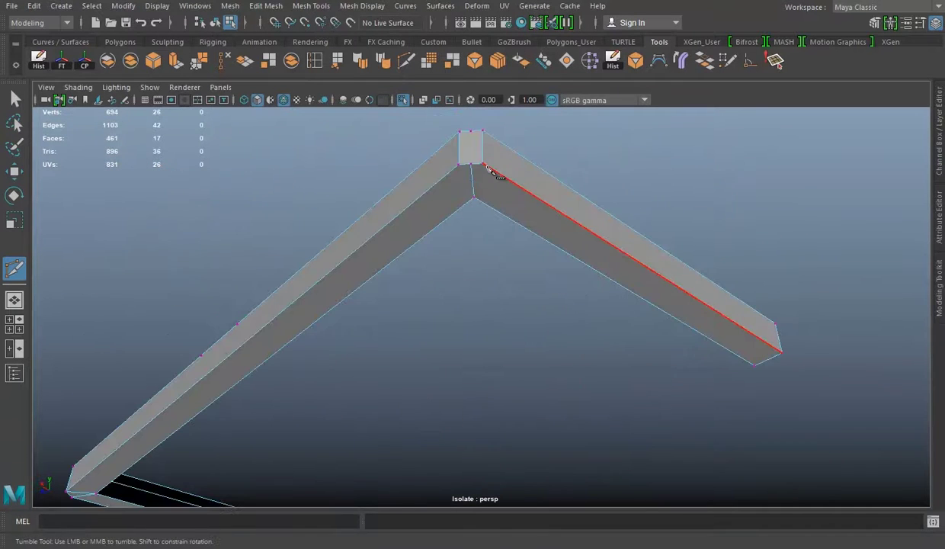
pyautogui.click(475, 201)
pyautogui.press('Return')
pyautogui.keyDown('alt'); pyautogui.moveTo(480, 210); pyautogui.dragTo(510, 455); pyautogui.keyUp('alt')
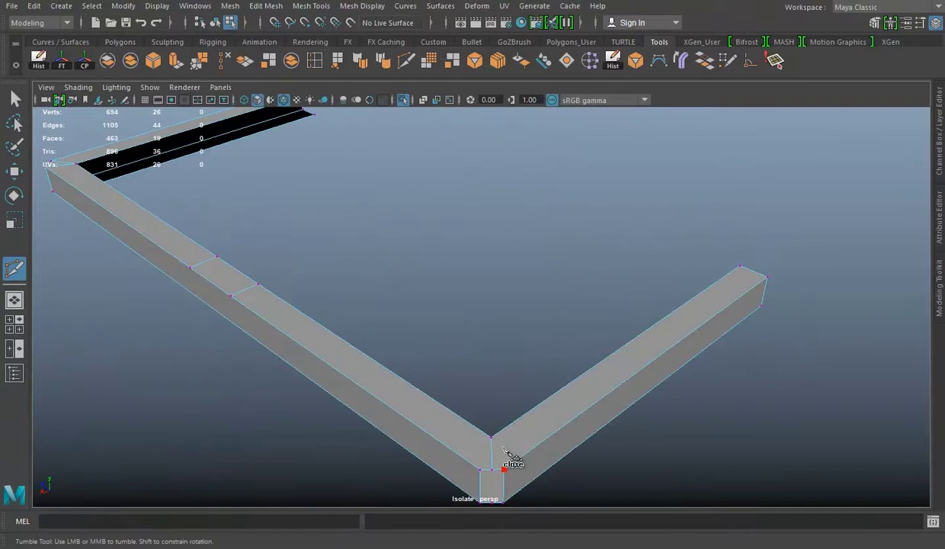
pyautogui.press('w')
pyautogui.moveTo(487, 371)
pyautogui.keyDown('alt'); pyautogui.mouseDown()
pyautogui.moveTo(523, 394)
pyautogui.moveTo(502, 162)
pyautogui.moveTo(352, 362)
pyautogui.moveTo(484, 311)
pyautogui.moveTo(221, 59)
pyautogui.moveTo(601, 160)
pyautogui.moveTo(696, 318)
pyautogui.moveTo(348, 219)
pyautogui.mouseUp(); pyautogui.keyUp('alt')
pyautogui.hotkey('ctrl', 'z')
# Show the whole floor-panel model again and select the face loop along its rim.
pyautogui.moveTo(585, 332)
pyautogui.keyDown('alt'); pyautogui.mouseDown()
pyautogui.moveTo(538, 314)
pyautogui.moveTo(527, 247)
pyautogui.moveTo(607, 140)
pyautogui.moveTo(581, 299)
pyautogui.moveTo(531, 302)
pyautogui.moveTo(520, 331)
pyautogui.mouseUp(); pyautogui.keyUp('alt')
pyautogui.hotkey('ctrl', '1')
pyautogui.click(531, 302)
pyautogui.doubleClick(394, 379)
pyautogui.moveTo(452, 408)
pyautogui.keyDown('alt'); pyautogui.mouseDown()
pyautogui.moveTo(817, 367)
pyautogui.moveTo(401, 358)
pyautogui.moveTo(538, 239)
pyautogui.moveTo(439, 313)
pyautogui.mouseUp(); pyautogui.keyUp('alt')
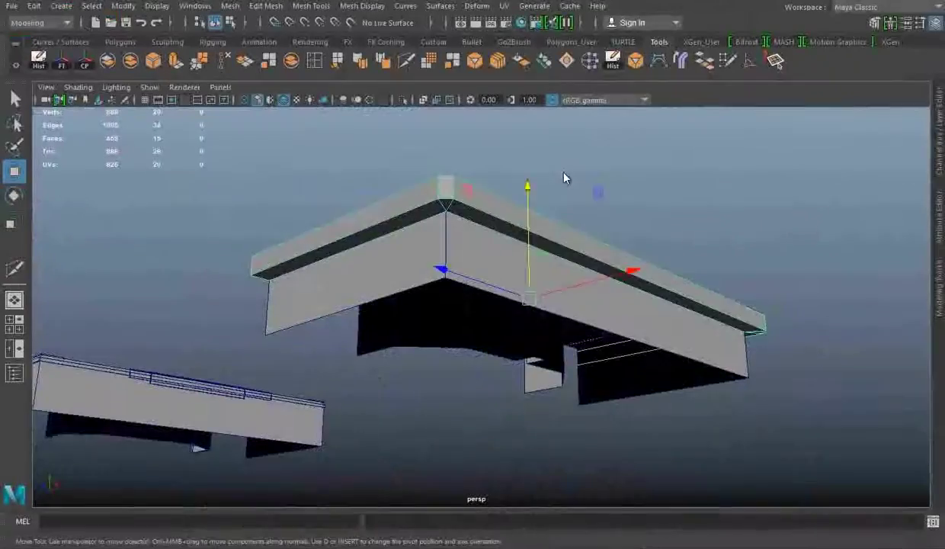
# Select the top band of side-wall faces and extrude them.
pyautogui.moveTo(601, 237)
pyautogui.keyDown('alt'); pyautogui.mouseDown()
pyautogui.moveTo(605, 179)
pyautogui.moveTo(612, 217)
pyautogui.mouseUp(); pyautogui.keyUp('alt')
pyautogui.moveTo(612, 218); pyautogui.dragTo(681, 162, button='right')
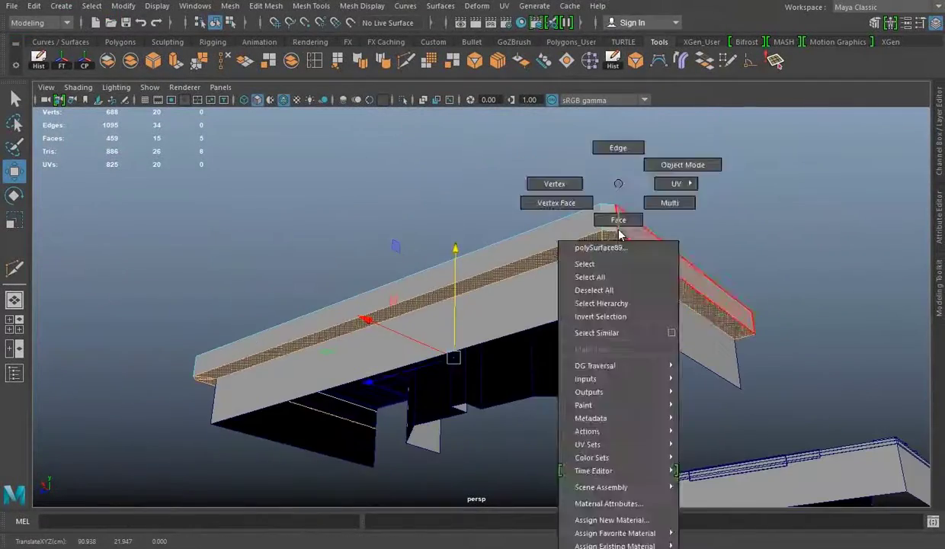
pyautogui.keyDown('alt'); pyautogui.moveTo(681, 163); pyautogui.dragTo(579, 251); pyautogui.keyUp('alt')
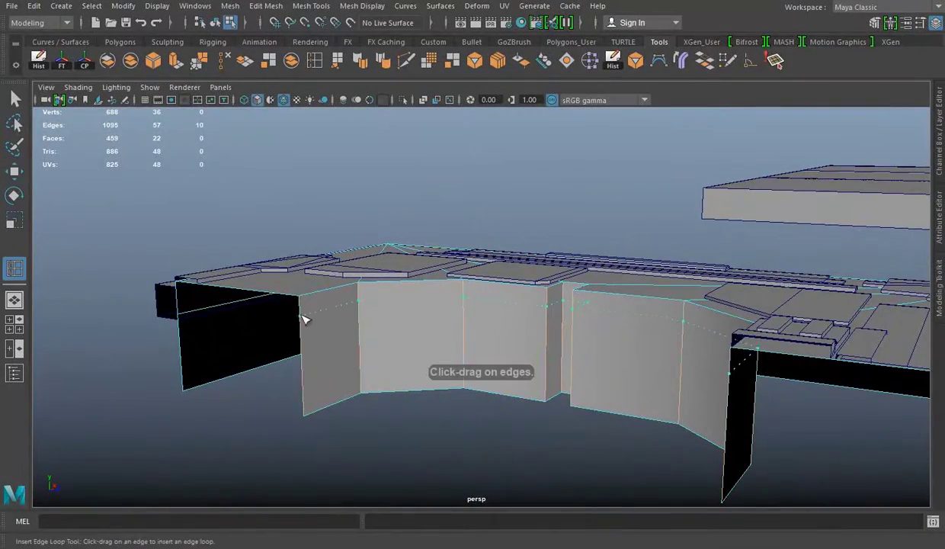
pyautogui.rightClick(355, 190)
pyautogui.keyDown('alt'); pyautogui.moveTo(458, 304); pyautogui.dragTo(671, 274); pyautogui.keyUp('alt')
pyautogui.click(230, 6)
pyautogui.hotkey('ctrl', 'e')
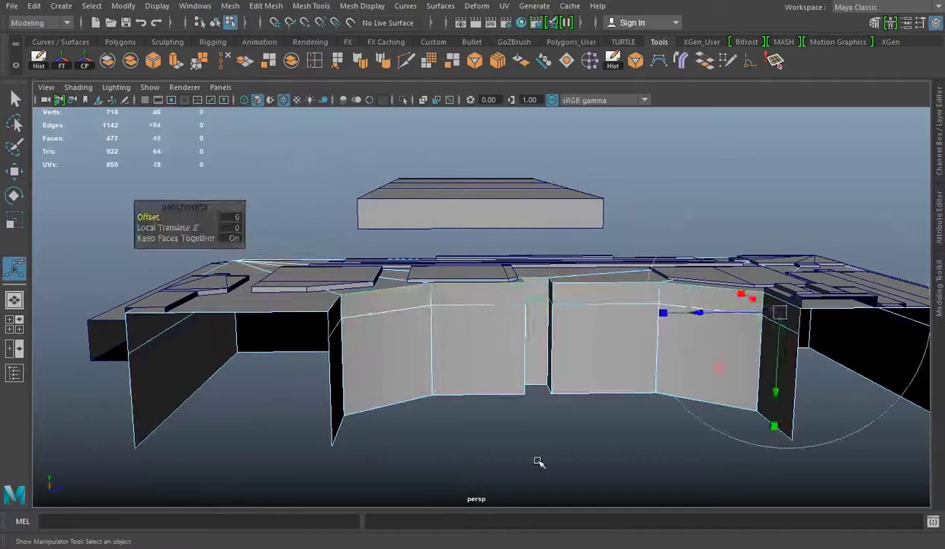
pyautogui.press('q')
pyautogui.keyDown('alt'); pyautogui.moveTo(461, 327); pyautogui.dragTo(434, 290); pyautogui.keyUp('alt')
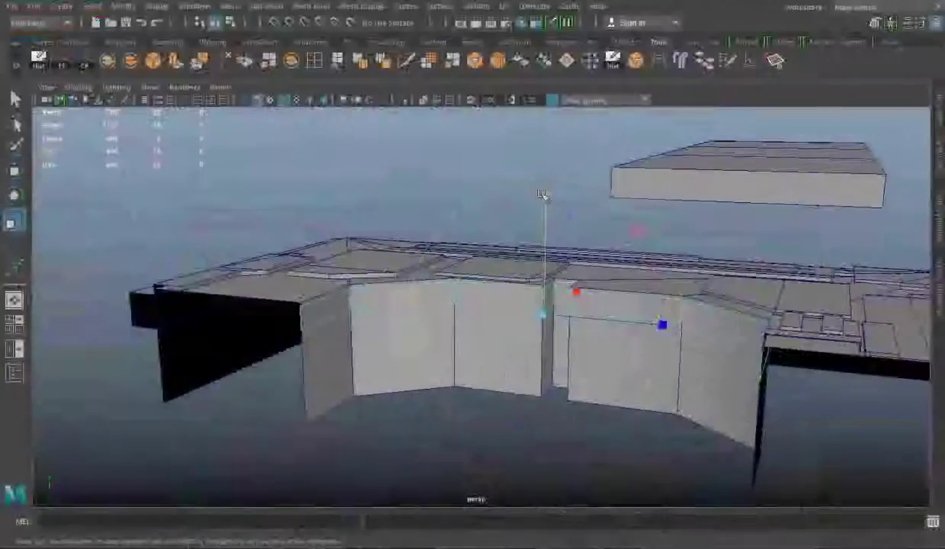
# Raise the band, extrude it again, save Floors 01.mb, and select the wall-top face loop.
pyautogui.moveTo(545, 221); pyautogui.dragTo(545, 224)
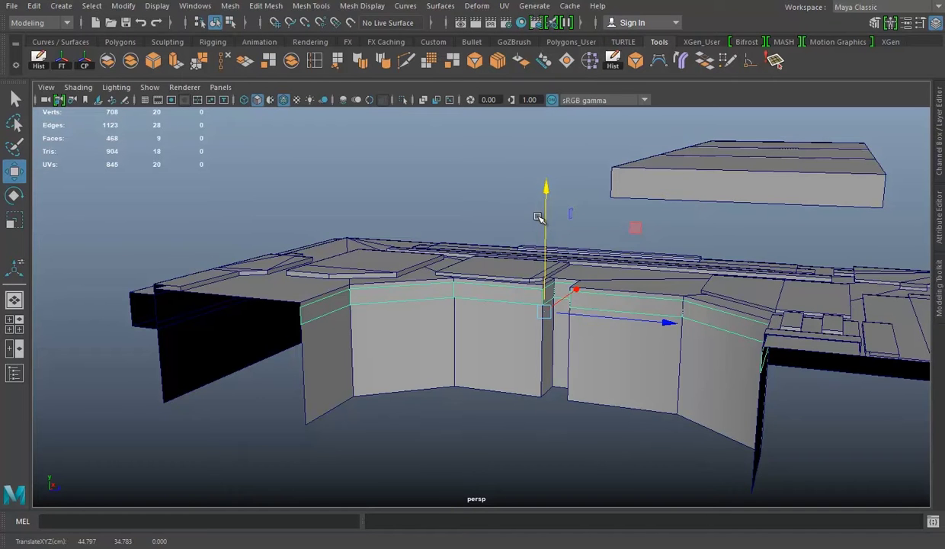
pyautogui.hotkey('ctrl', 'e')
pyautogui.keyDown('alt'); pyautogui.moveTo(574, 287); pyautogui.dragTo(696, 328); pyautogui.keyUp('alt')
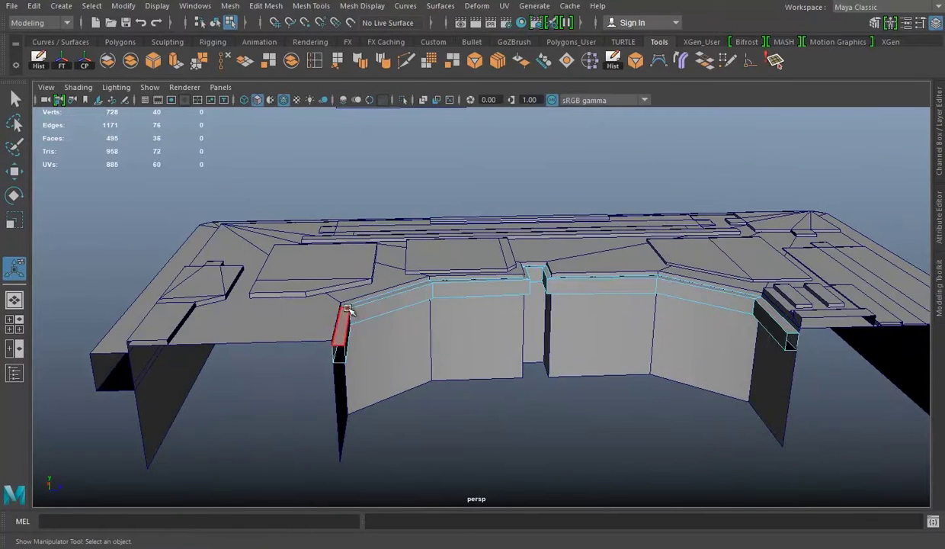
pyautogui.press('q')
pyautogui.hotkey('ctrl', '1')
pyautogui.moveTo(338, 296)
pyautogui.keyDown('alt'); pyautogui.mouseDown()
pyautogui.moveTo(591, 317)
pyautogui.moveTo(601, 396)
pyautogui.mouseUp(); pyautogui.keyUp('alt')
pyautogui.click(601, 396)
pyautogui.hotkey('ctrl', '1')
pyautogui.moveTo(659, 147)
pyautogui.keyDown('alt'); pyautogui.mouseDown()
pyautogui.moveTo(671, 259)
pyautogui.moveTo(601, 332)
pyautogui.moveTo(509, 308)
pyautogui.moveTo(639, 272)
pyautogui.moveTo(534, 323)
pyautogui.moveTo(465, 511)
pyautogui.mouseUp(); pyautogui.keyUp('alt')
pyautogui.hotkey('ctrl', 's')
pyautogui.doubleClick(509, 307)
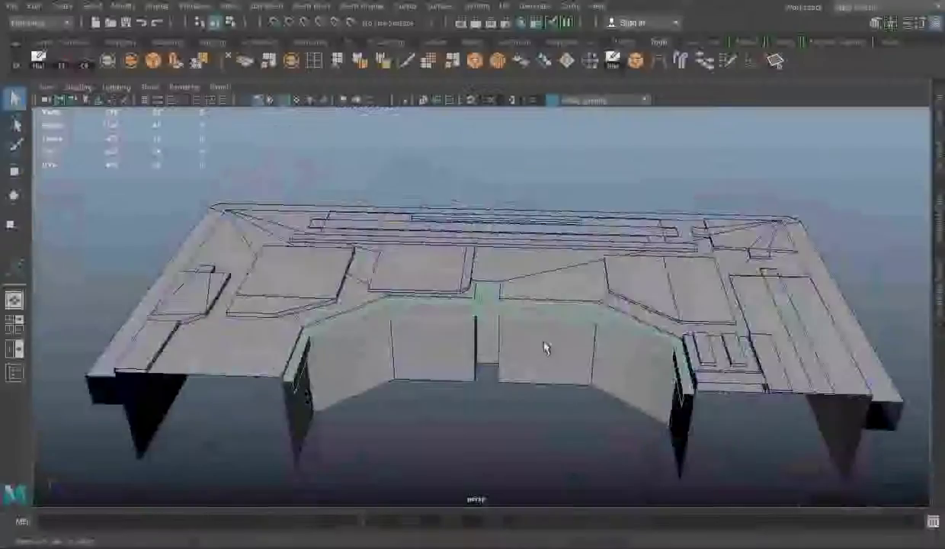
# Extrude the wall-end faces, then open the bevel's Fraction setting on the vertical end strip.
pyautogui.hotkey('ctrl', 'e')
pyautogui.press('w')
pyautogui.moveTo(492, 250)
pyautogui.keyDown('alt'); pyautogui.mouseDown()
pyautogui.moveTo(511, 274)
pyautogui.moveTo(468, 274)
pyautogui.moveTo(461, 302)
pyautogui.mouseUp(); pyautogui.keyUp('alt')
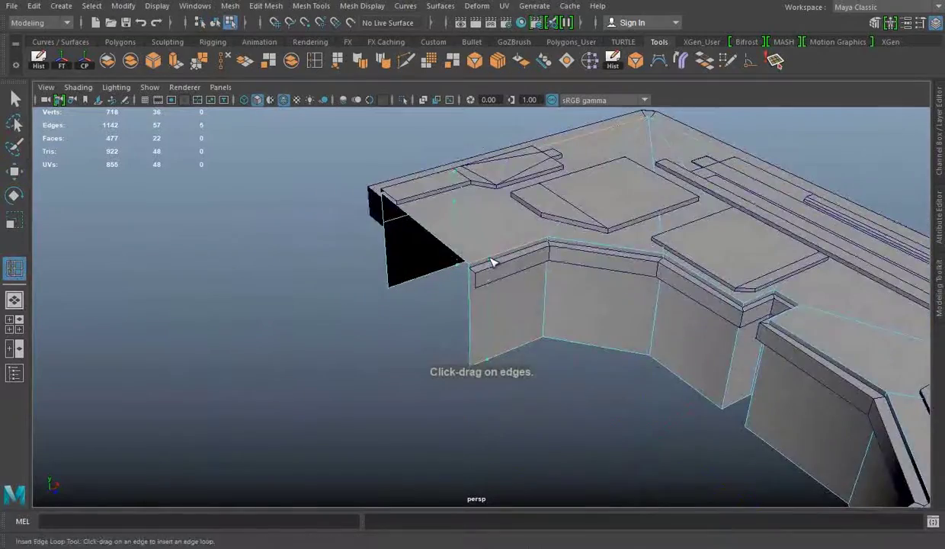
pyautogui.moveTo(527, 183); pyautogui.dragTo(526, 245, button='right')
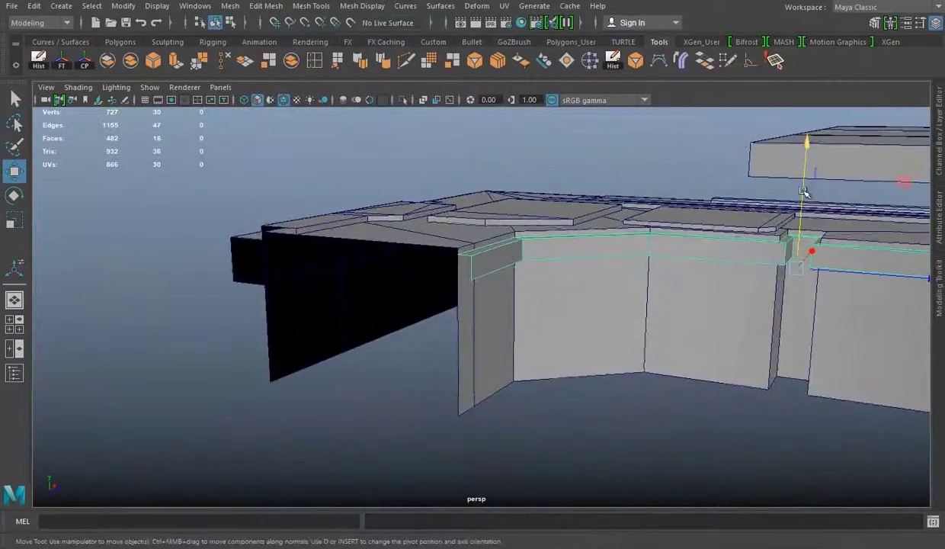
pyautogui.keyDown('alt'); pyautogui.moveTo(562, 289); pyautogui.dragTo(537, 145); pyautogui.keyUp('alt')
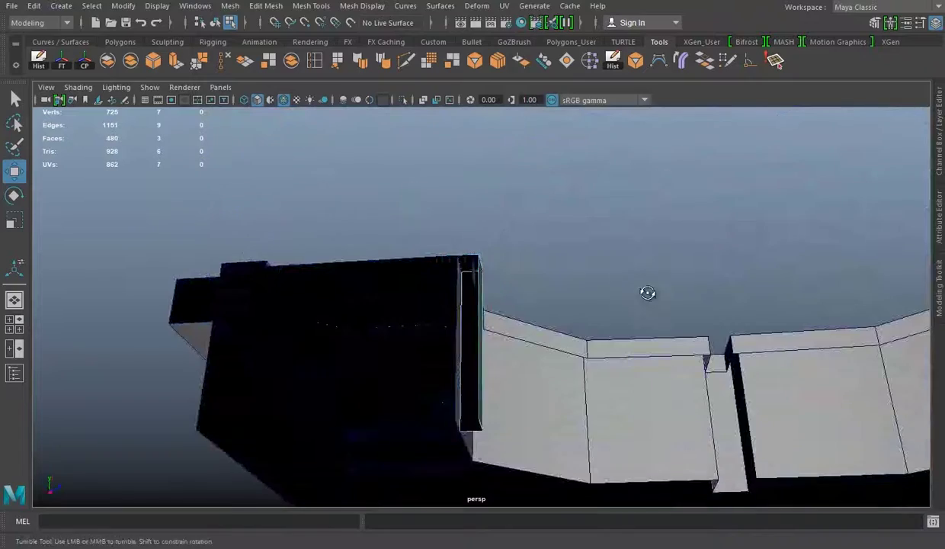
pyautogui.moveTo(647, 292)
pyautogui.keyDown('alt'); pyautogui.mouseDown()
pyautogui.moveTo(404, 299)
pyautogui.moveTo(398, 258)
pyautogui.mouseUp(); pyautogui.keyUp('alt')
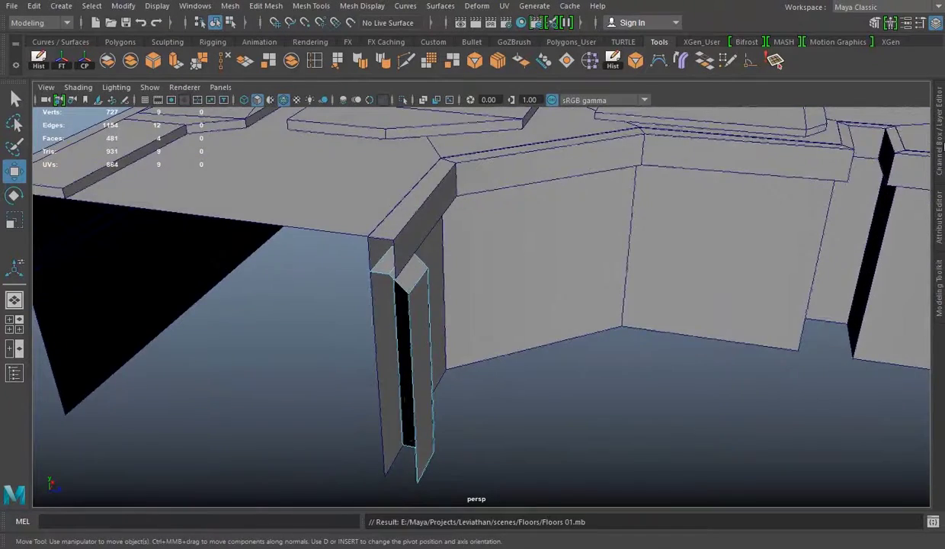
pyautogui.hotkey('ctrl', 'a')
pyautogui.click(862, 164)
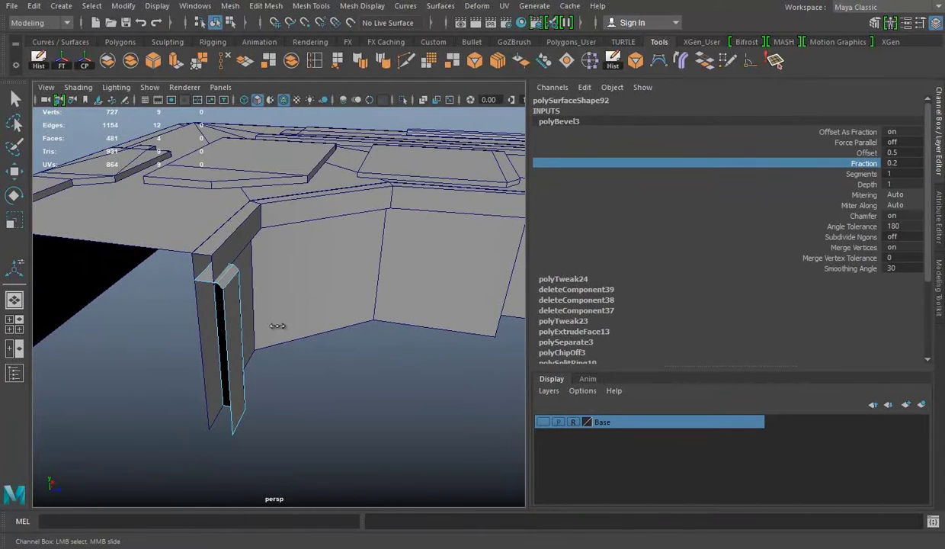
# Undo the stray vertex in the slot and compare the panel with the concept sketch.
pyautogui.hotkey('ctrl', 'z')
pyautogui.moveTo(203, 332)
pyautogui.keyDown('alt'); pyautogui.mouseDown()
pyautogui.moveTo(309, 229)
pyautogui.moveTo(297, 207)
pyautogui.mouseUp(); pyautogui.keyUp('alt')
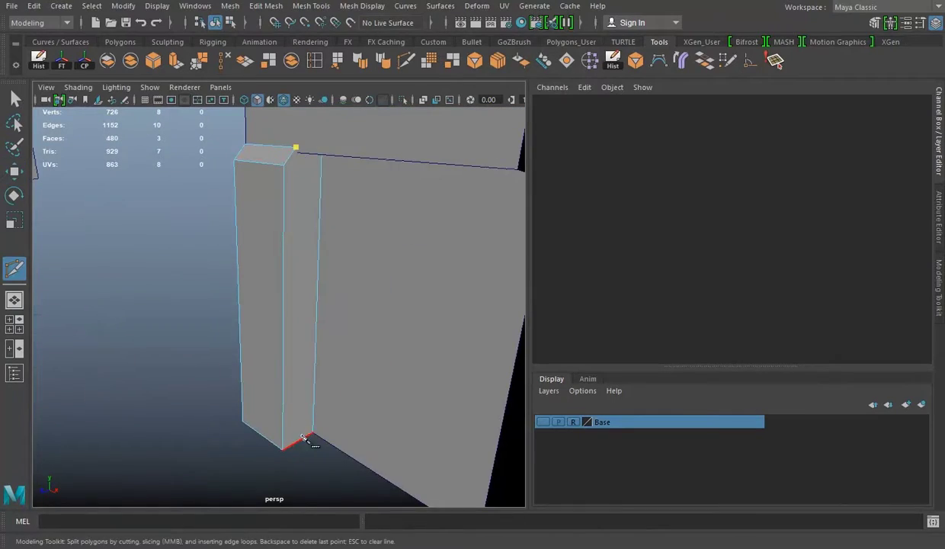
pyautogui.moveTo(222, 184); pyautogui.dragTo(290, 163, button='right')
pyautogui.press('w')
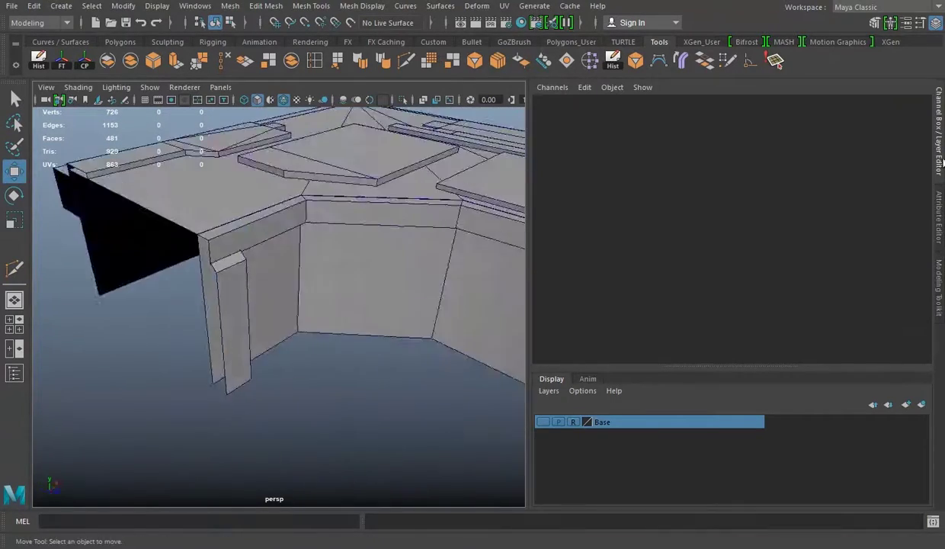
pyautogui.keyDown('alt'); pyautogui.moveTo(305, 228); pyautogui.dragTo(474, 282); pyautogui.keyUp('alt')
pyautogui.hotkey('alt', 'Tab')
pyautogui.hotkey('alt', 'Tab')
pyautogui.moveTo(395, 355)
pyautogui.keyDown('alt'); pyautogui.mouseDown()
pyautogui.moveTo(395, 190)
pyautogui.moveTo(490, 243)
pyautogui.moveTo(699, 310)
pyautogui.mouseUp(); pyautogui.keyUp('alt')
# Move the right-hand panel model sideways along X and turn off Wireframe on Shaded.
pyautogui.scroll(-5, 699, 310)
pyautogui.moveTo(399, 209); pyautogui.dragTo(645, 418)
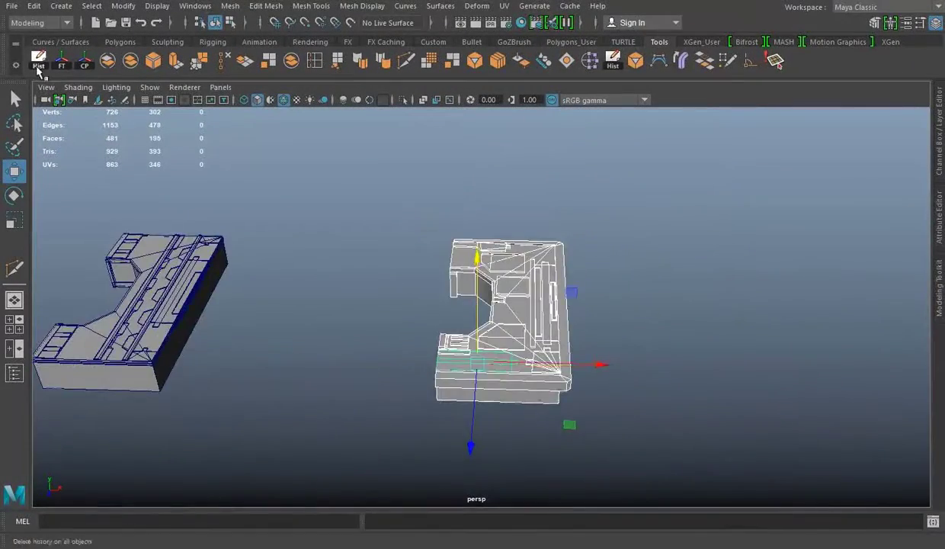
pyautogui.moveTo(654, 344); pyautogui.dragTo(619, 342)
pyautogui.moveTo(484, 340)
pyautogui.keyDown('alt'); pyautogui.mouseDown()
pyautogui.moveTo(563, 325)
pyautogui.moveTo(457, 229)
pyautogui.mouseUp(); pyautogui.keyUp('alt')
pyautogui.click(363, 102)
pyautogui.keyDown('alt'); pyautogui.moveTo(579, 297); pyautogui.dragTo(635, 283, button='right'); pyautogui.keyUp('alt')
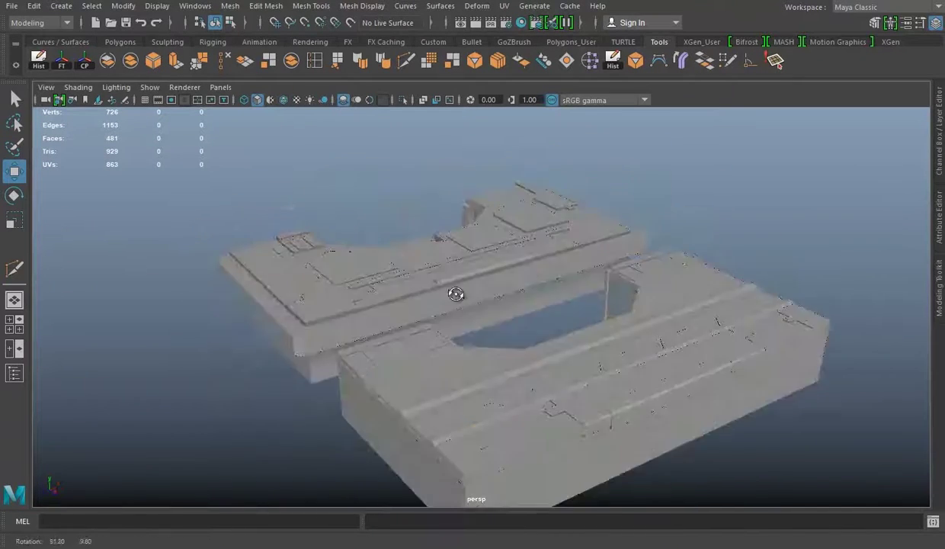